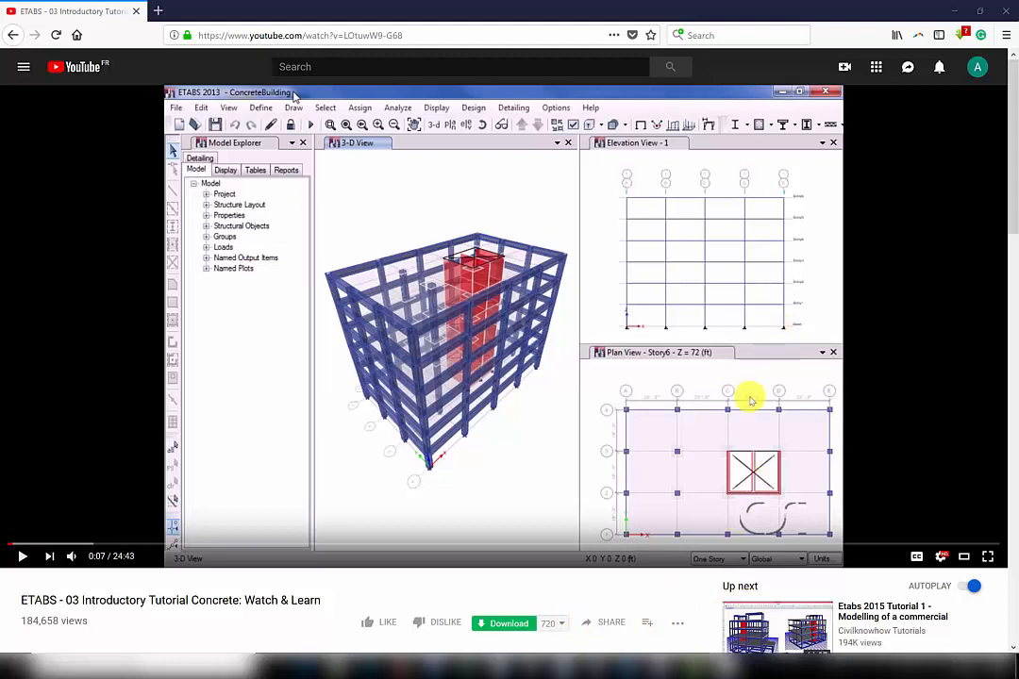
Switch to ETABS and examine the full Story6 plan of the concrete model beside its 3-D view
mouse_move(662, 663)
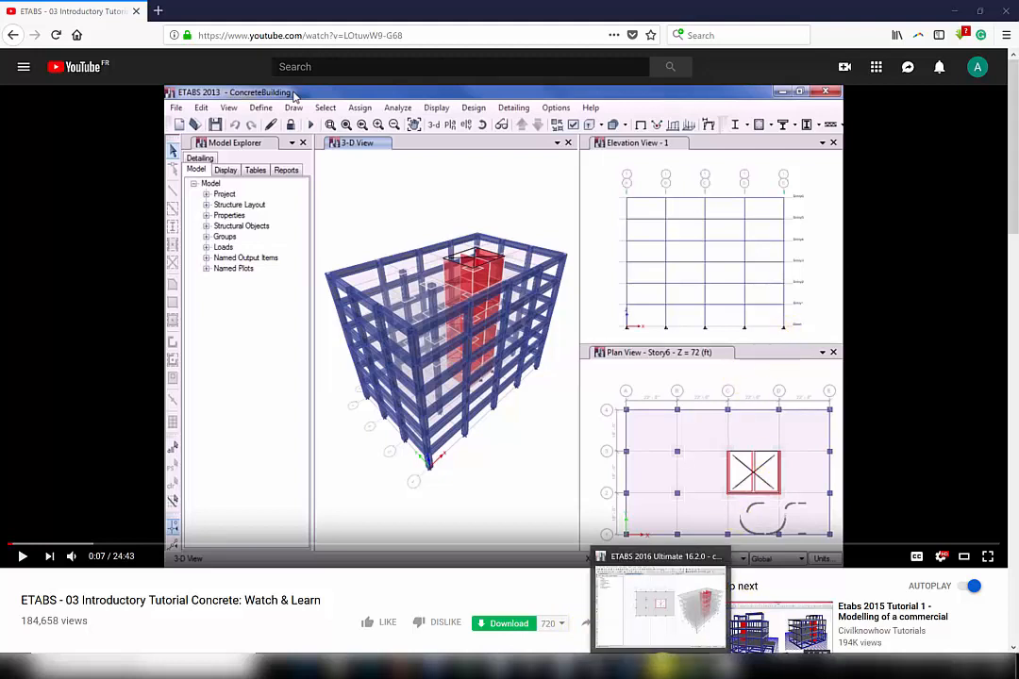
left_click(662, 613)
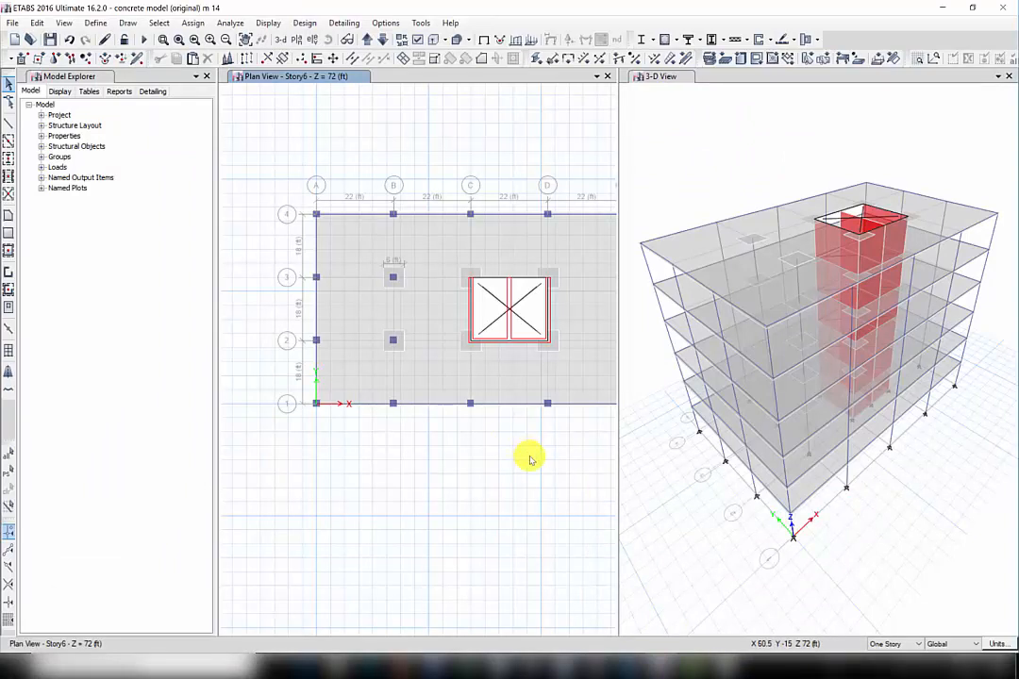
middle_click_drag(530, 458, 491, 474)
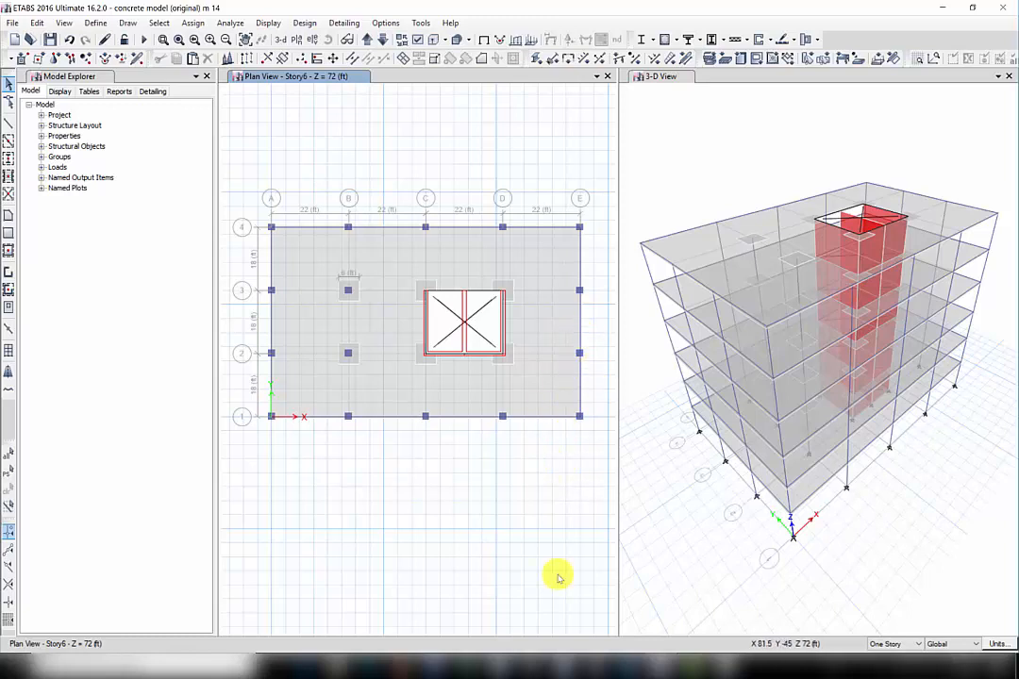
mouse_move(563, 665)
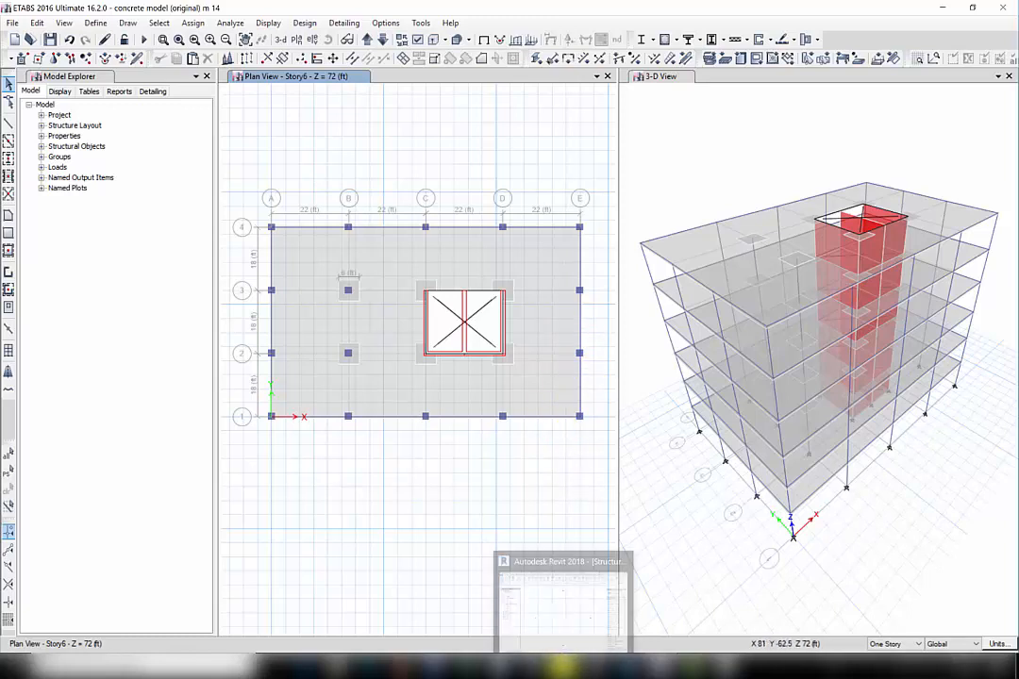
left_click(562, 632)
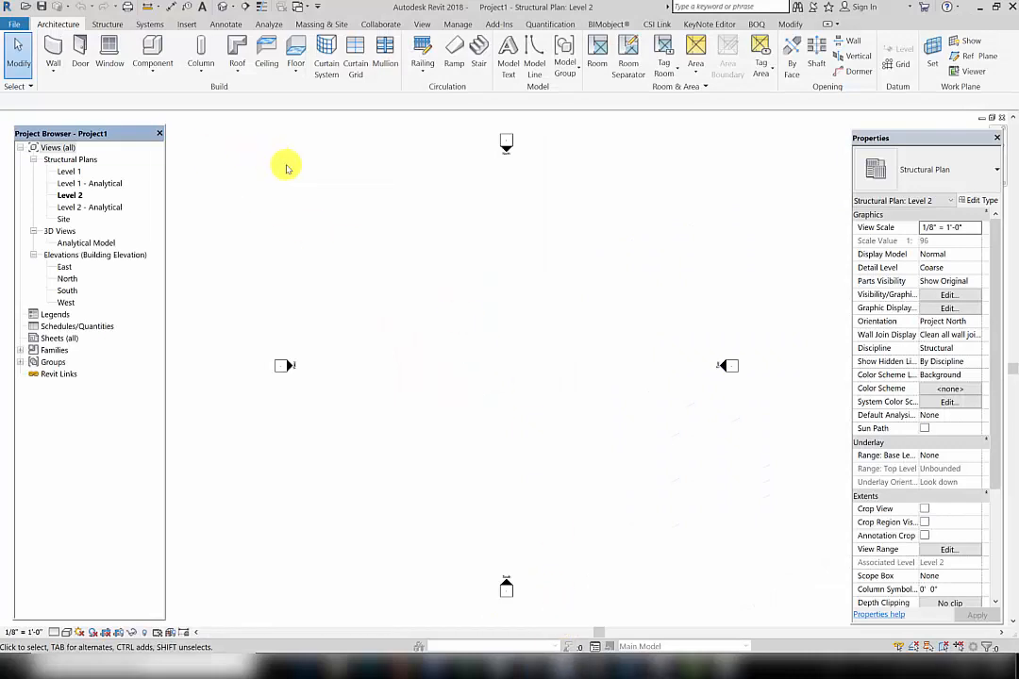
left_click(14, 24)
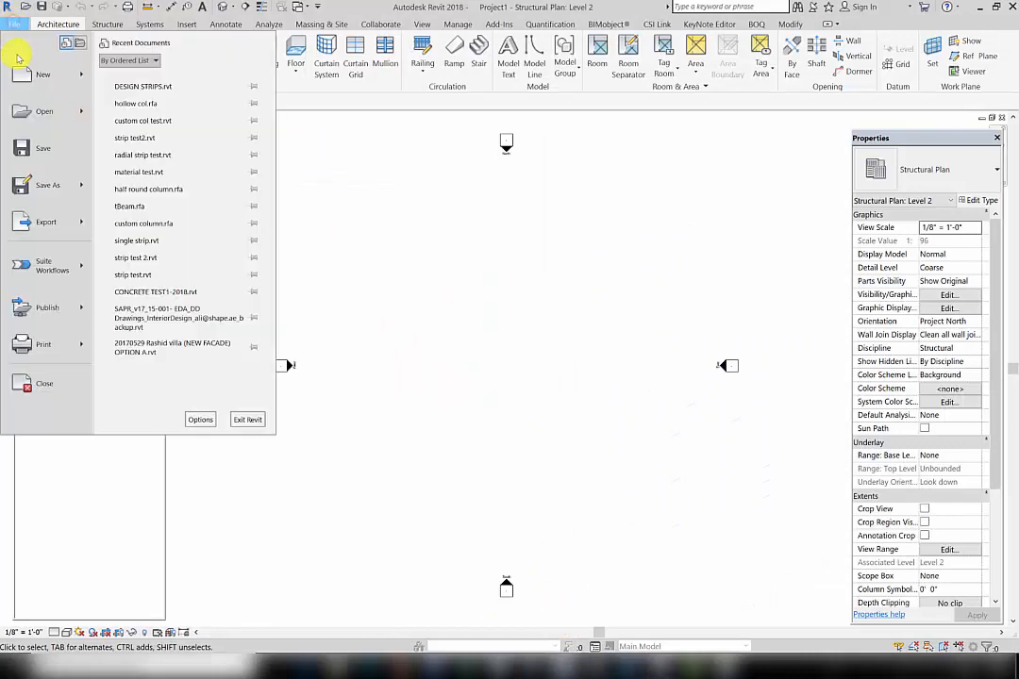
mouse_move(47, 77)
left_click(161, 83)
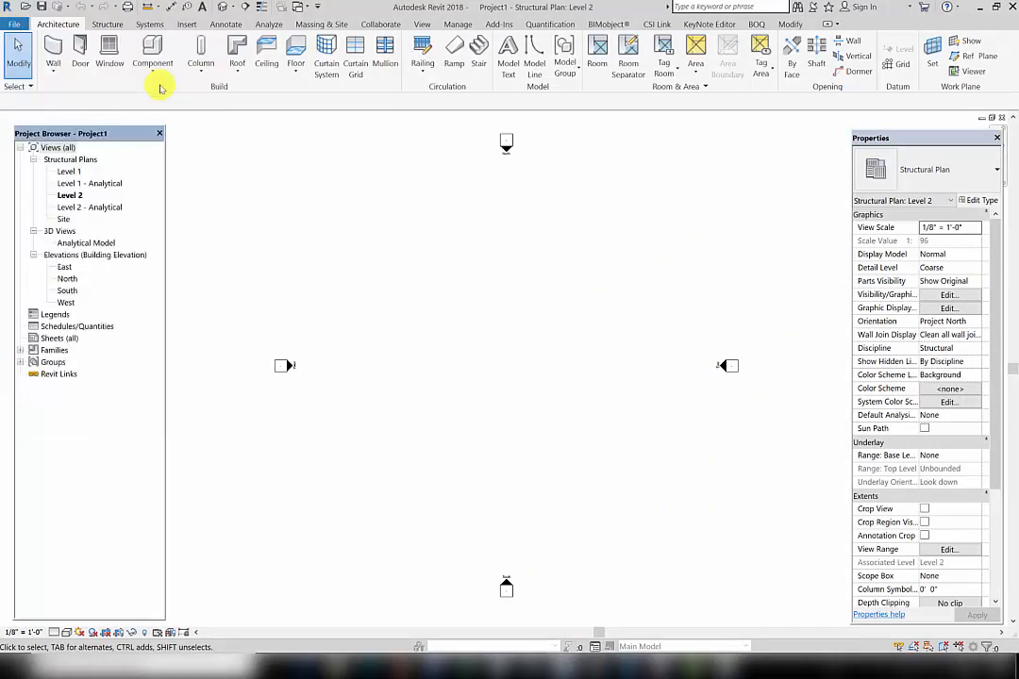
left_click(436, 306)
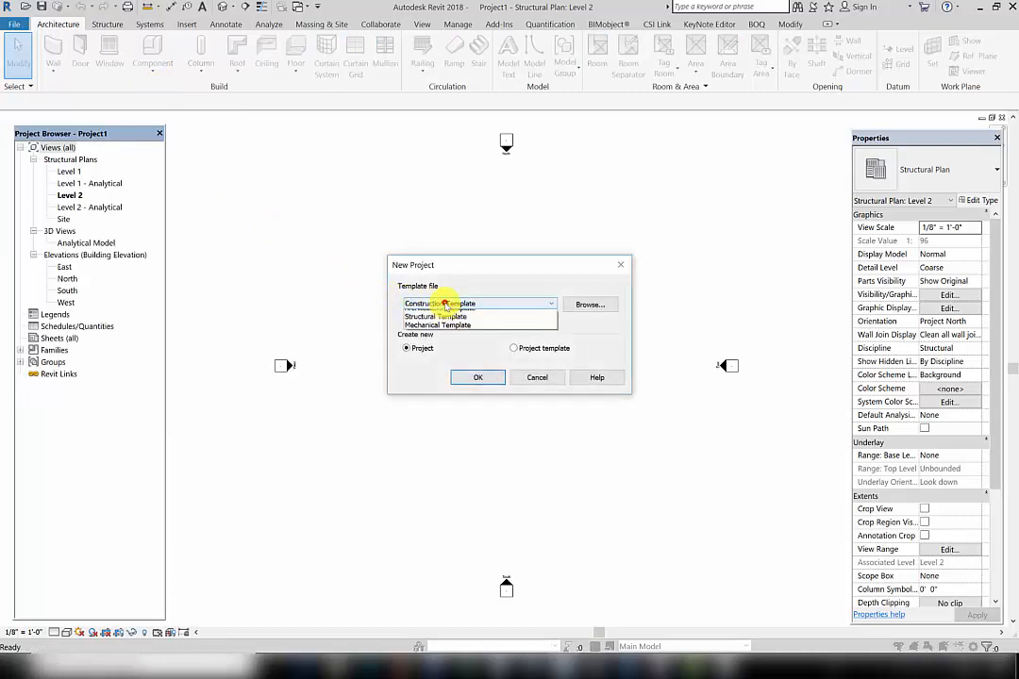
left_click(430, 327)
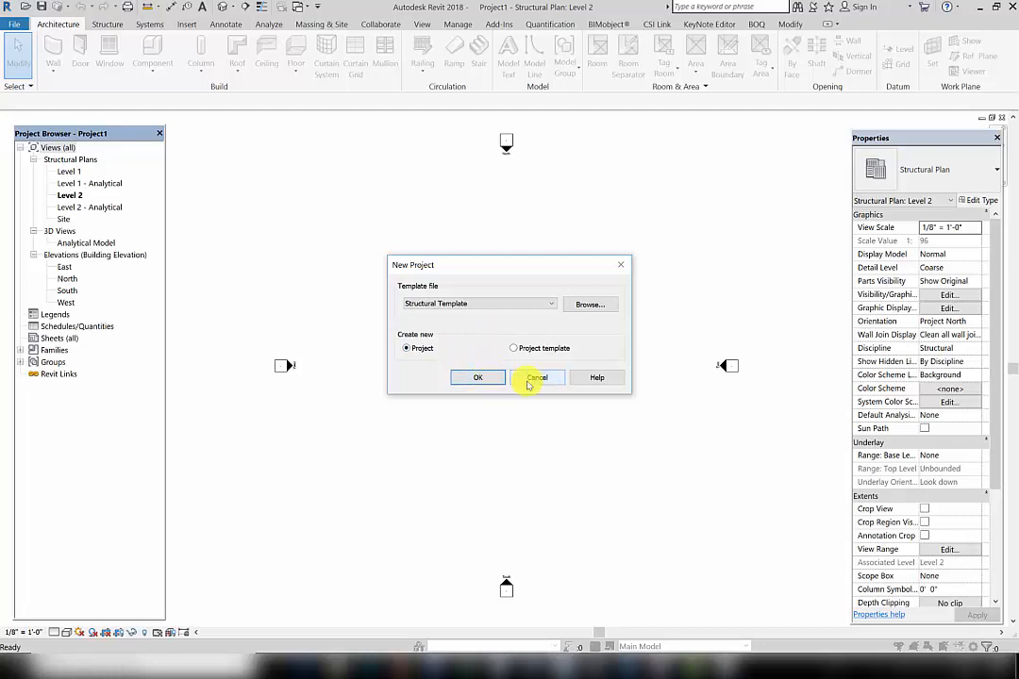
left_click(528, 380)
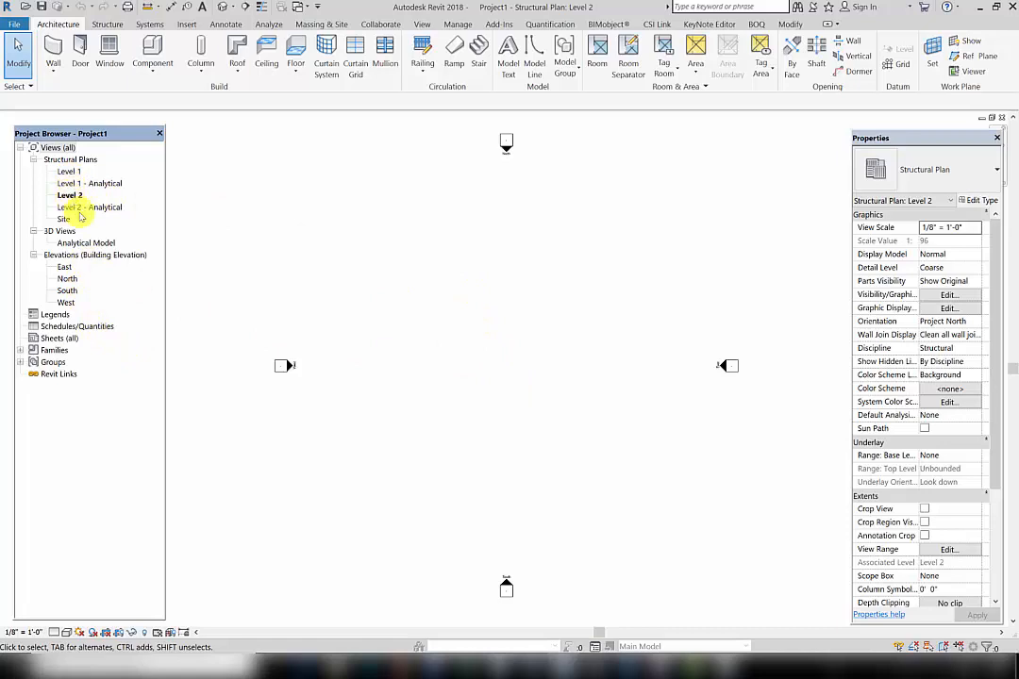
Switch to ETABS and examine the story heights and elevations in the concrete model's story data
mouse_move(658, 662)
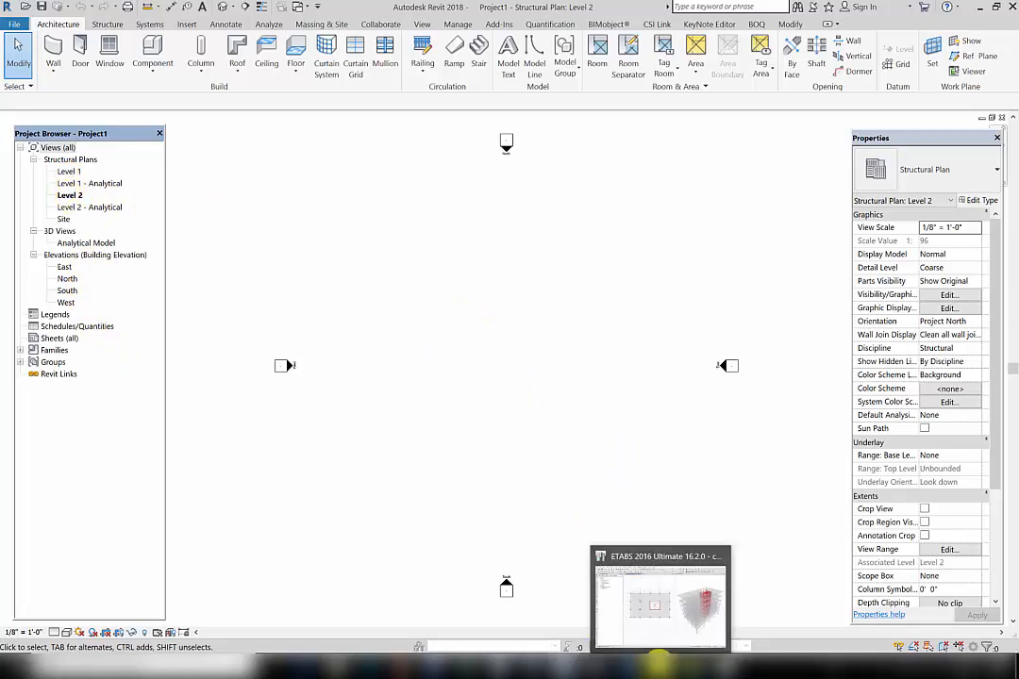
left_click(666, 623)
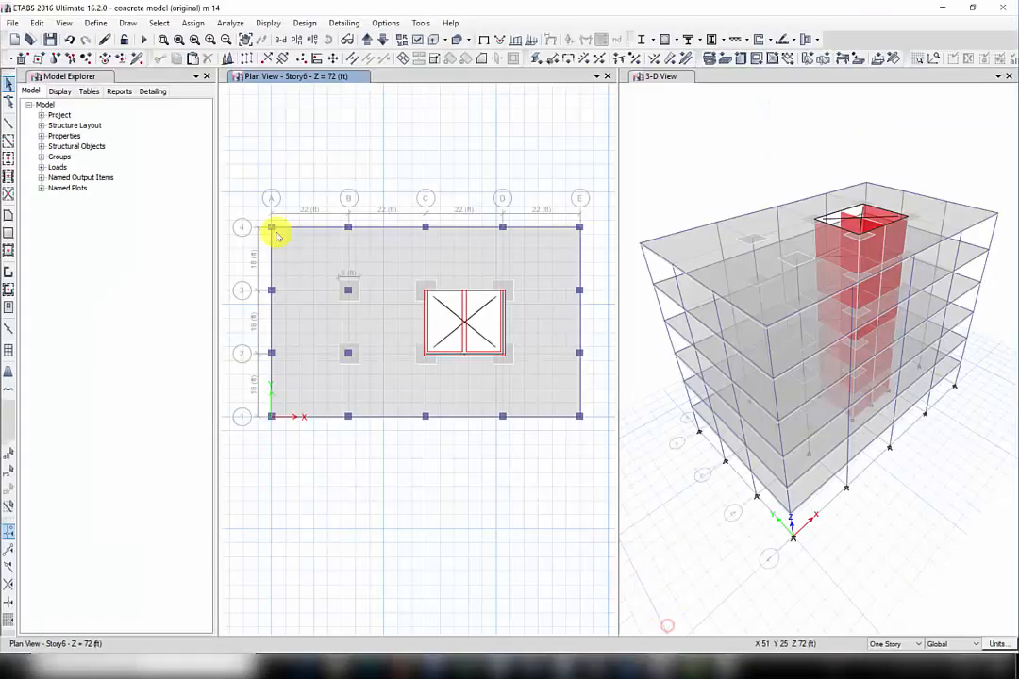
left_click(37, 25)
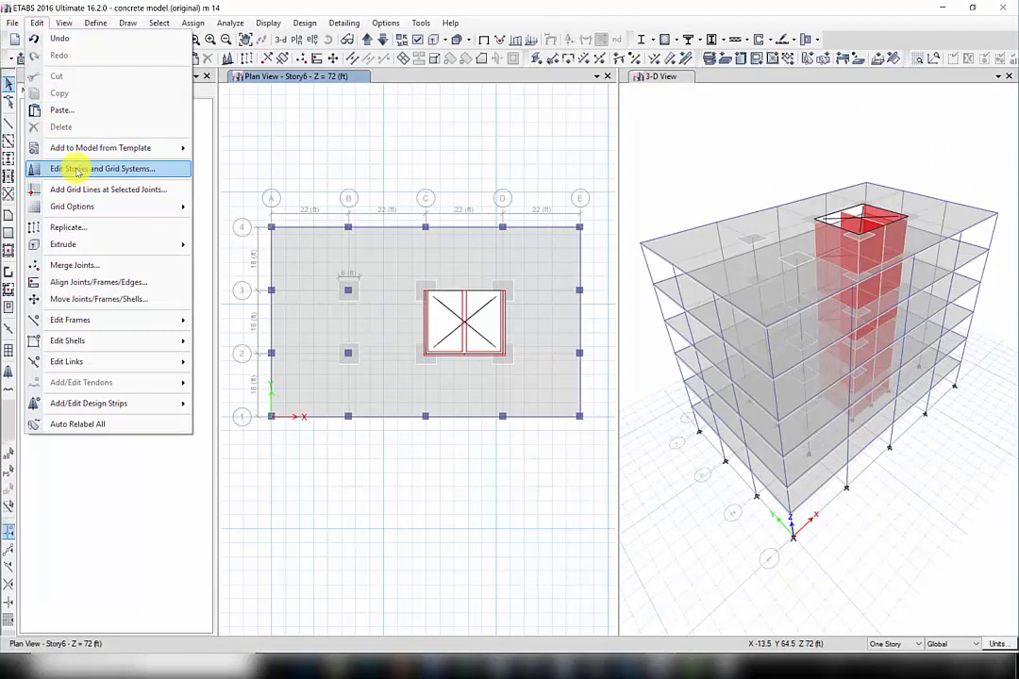
left_click(76, 170)
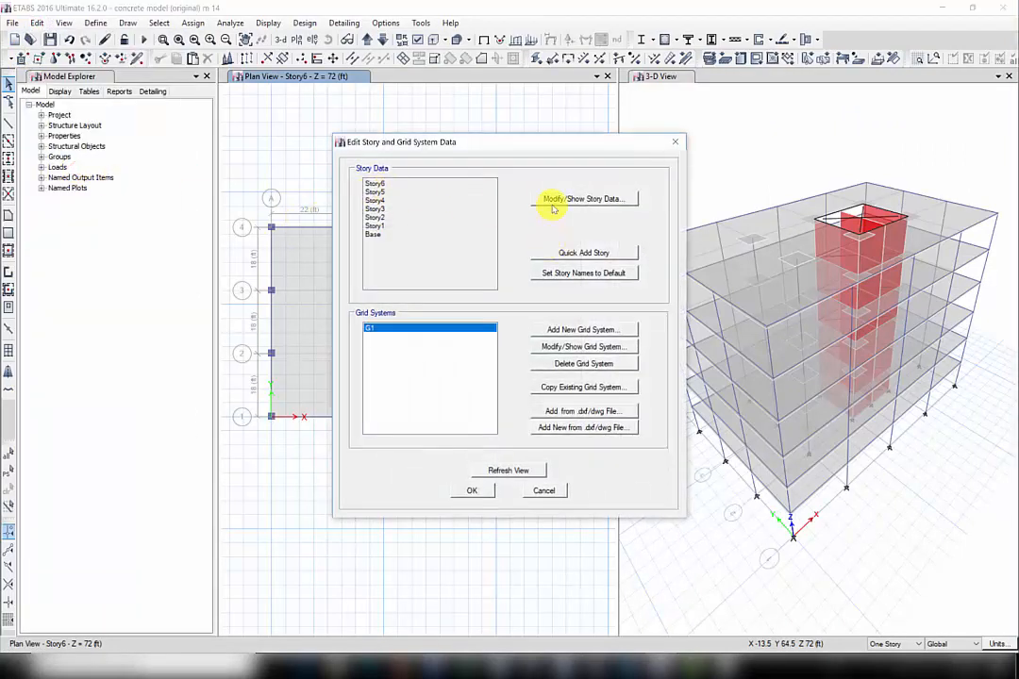
left_click(553, 202)
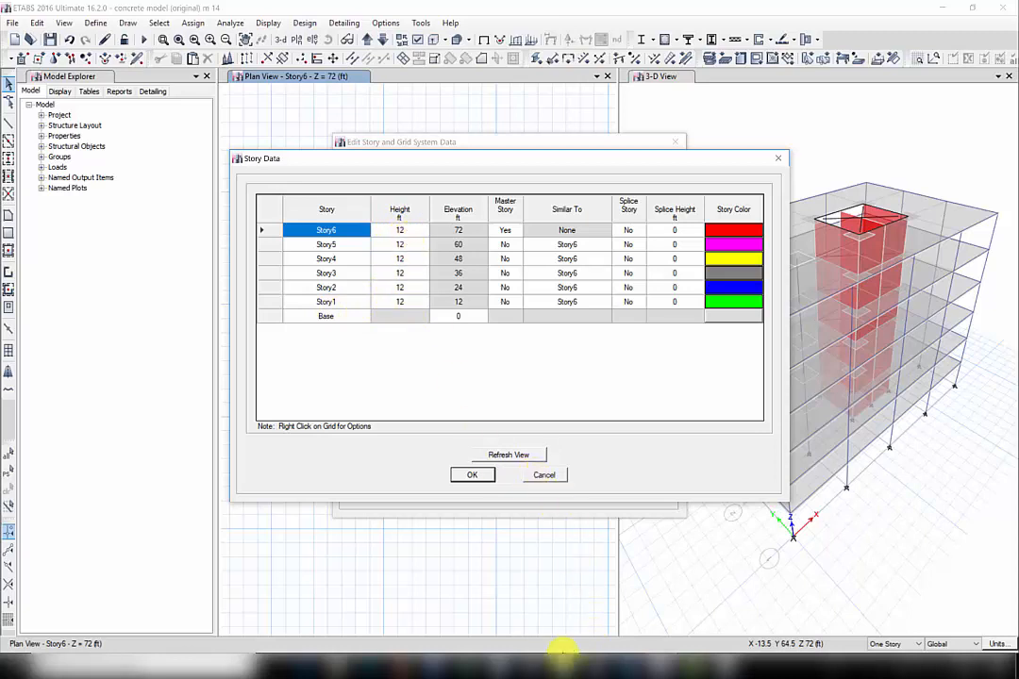
Switch to Revit and open the North elevation, showing the level heads of Level 1 and Level 2
left_click(569, 667)
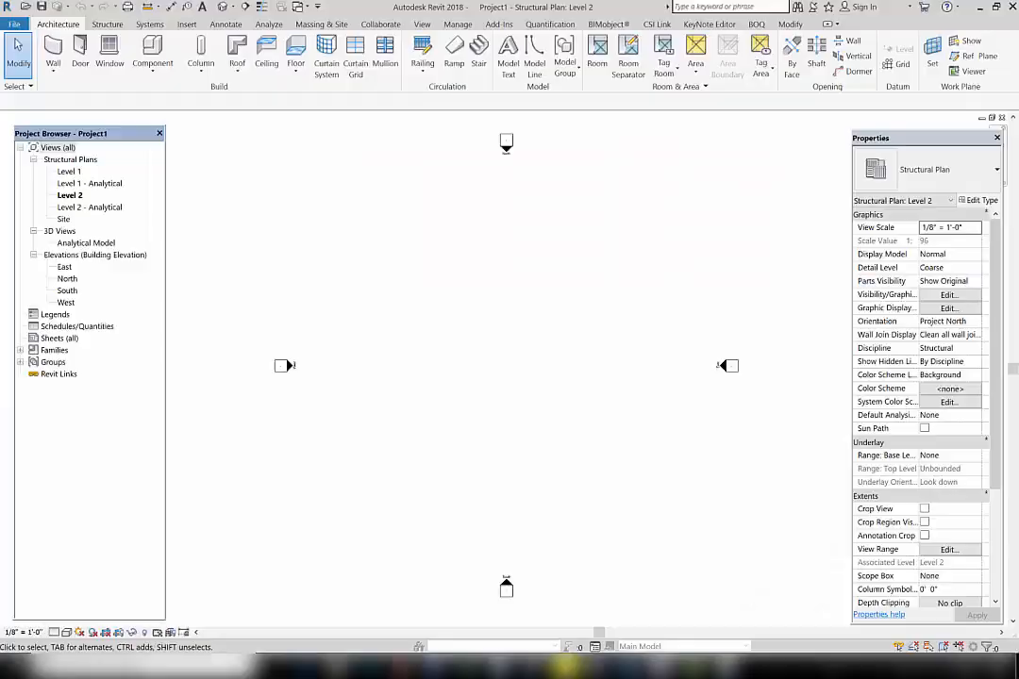
double_click(67, 279)
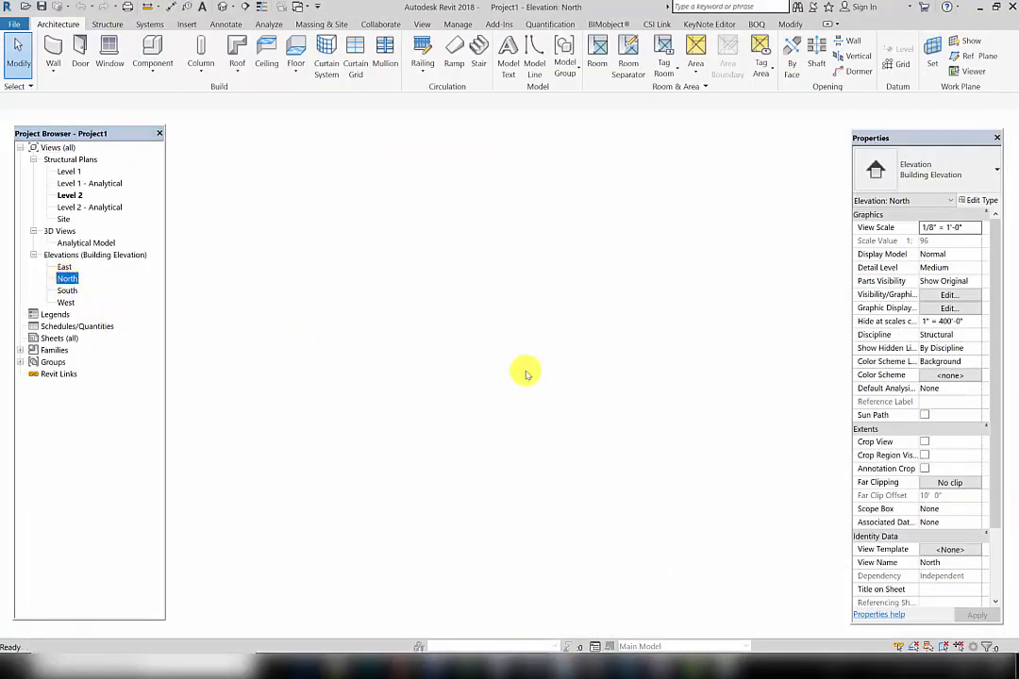
middle_click_drag(424, 380, 419, 378)
scroll(654, 372, "up", 1)
middle_click_drag(655, 374, 604, 389)
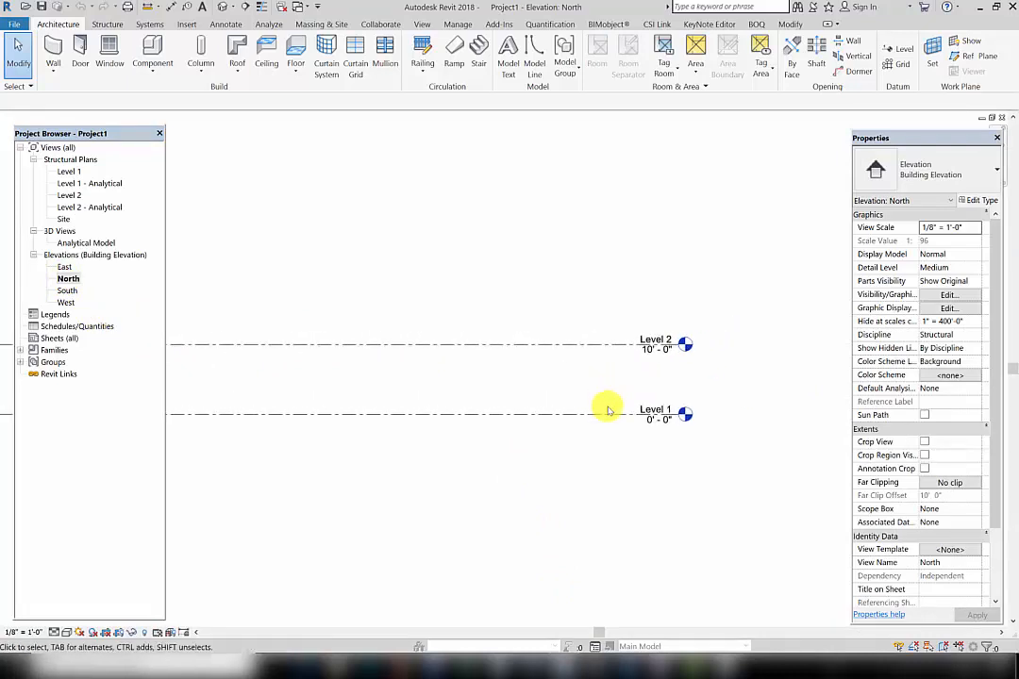
Place an aligned dimension between the Level 1 and Level 2 lines near their level heads
key("d")
key("i")
left_click(583, 344)
left_click(577, 414)
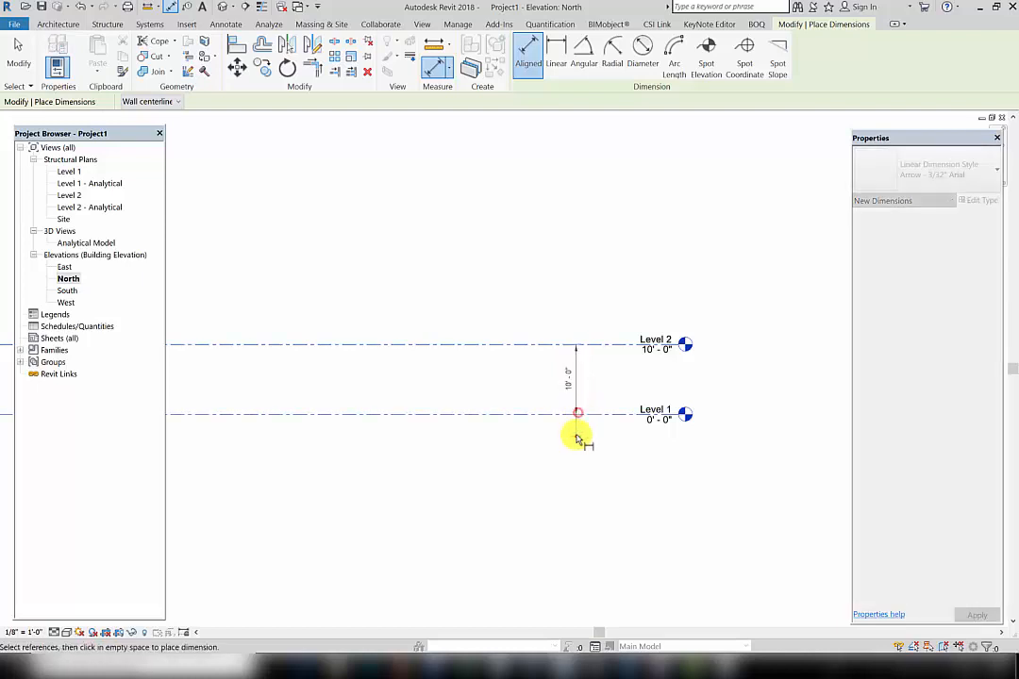
left_click(576, 437)
scroll(608, 364, "up", 2)
key("Escape")
key("Escape")
Set the distance between Level 1 and Level 2 to 12 ft by moving Level 2
left_click(586, 337)
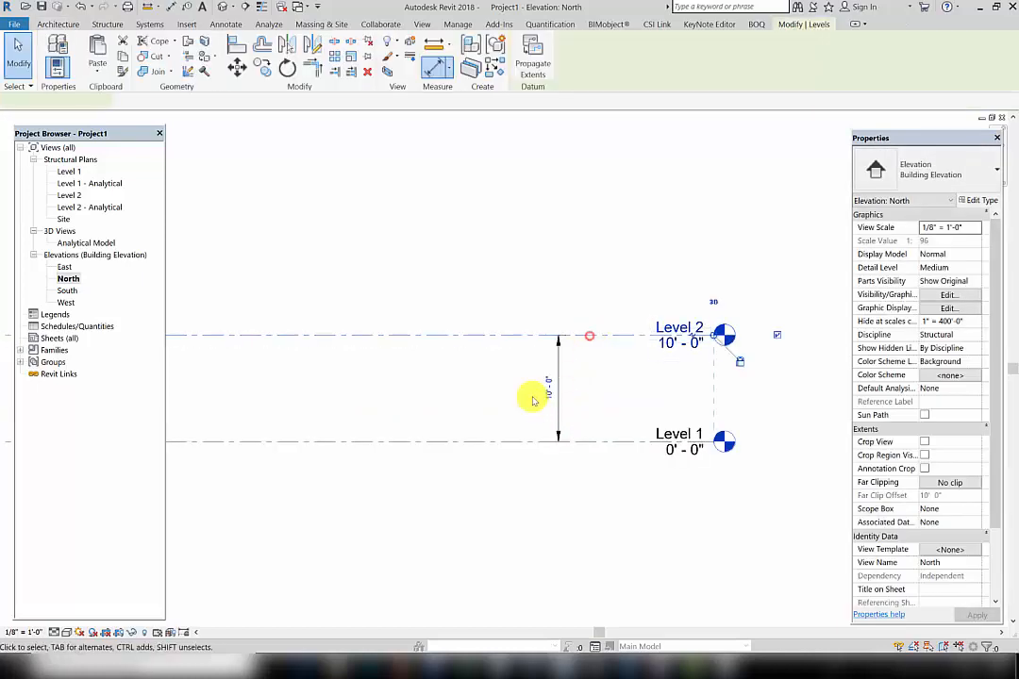
left_click(545, 387)
type("12")
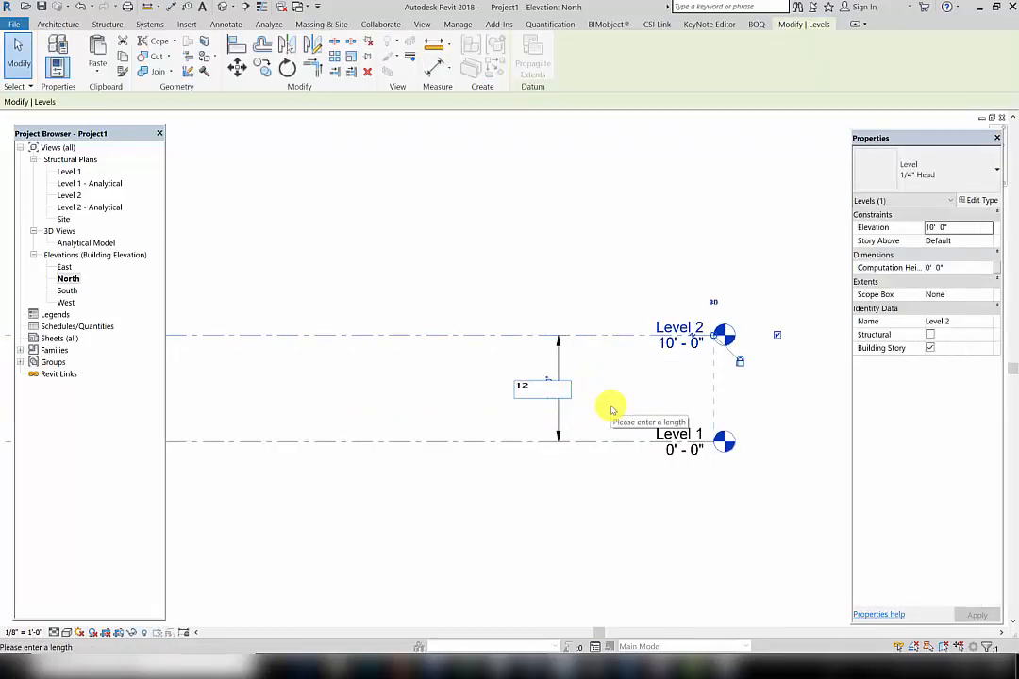
key("Return")
key("Escape")
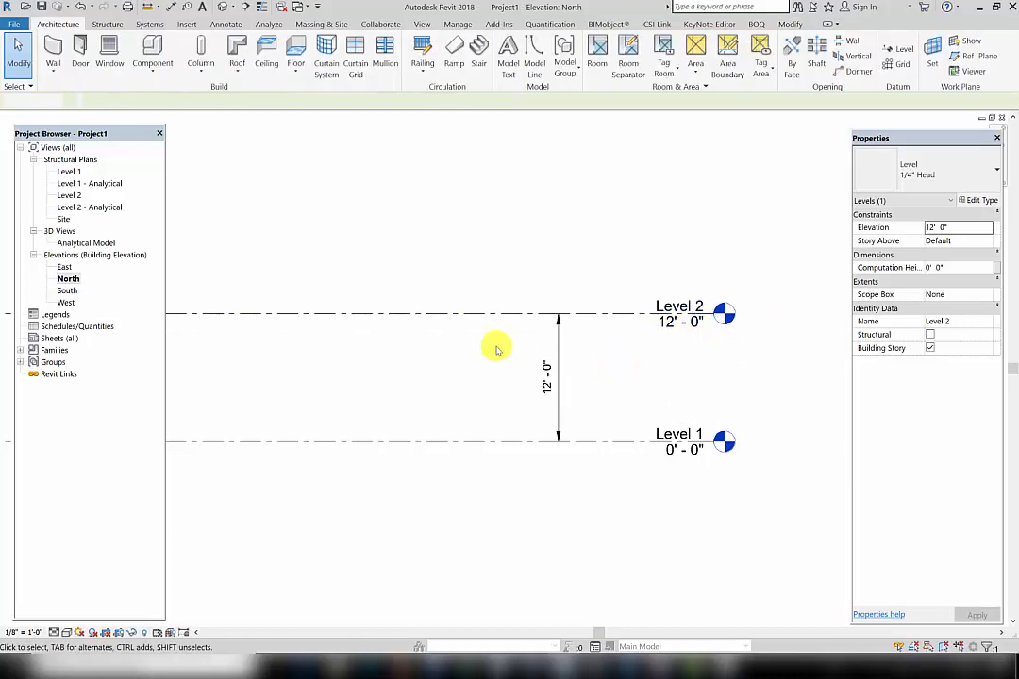
Rename Level 1 as Level 0, offset its level head with an elbow, and rename the corresponding views too
scroll(467, 357, "down", 1)
middle_click_drag(467, 357, 506, 403)
scroll(537, 421, "down", 2)
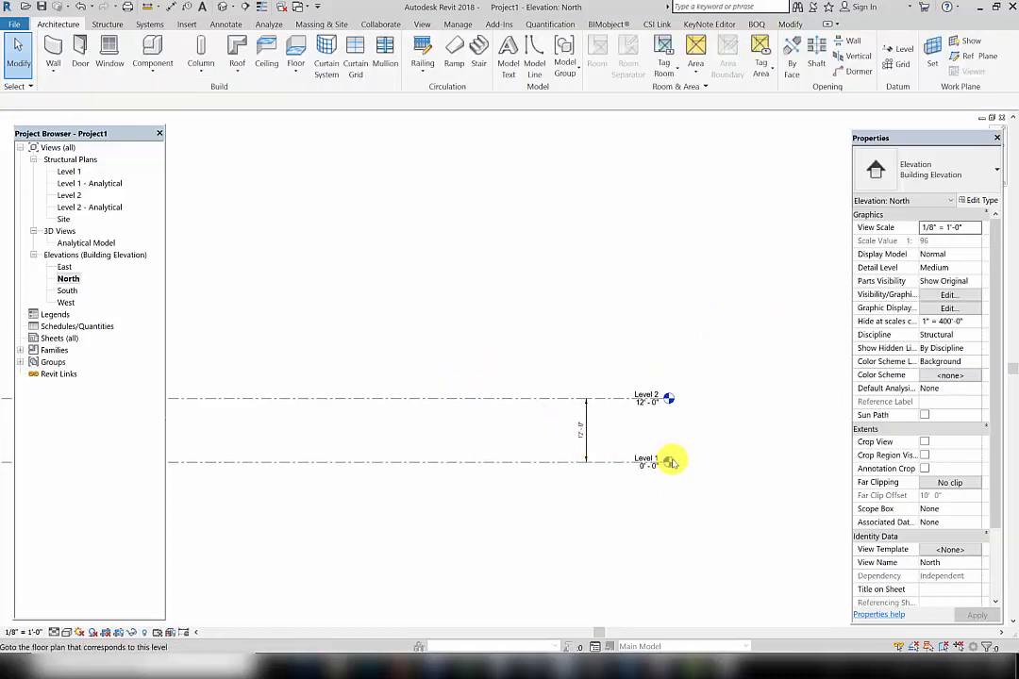
scroll(667, 463, "up", 4)
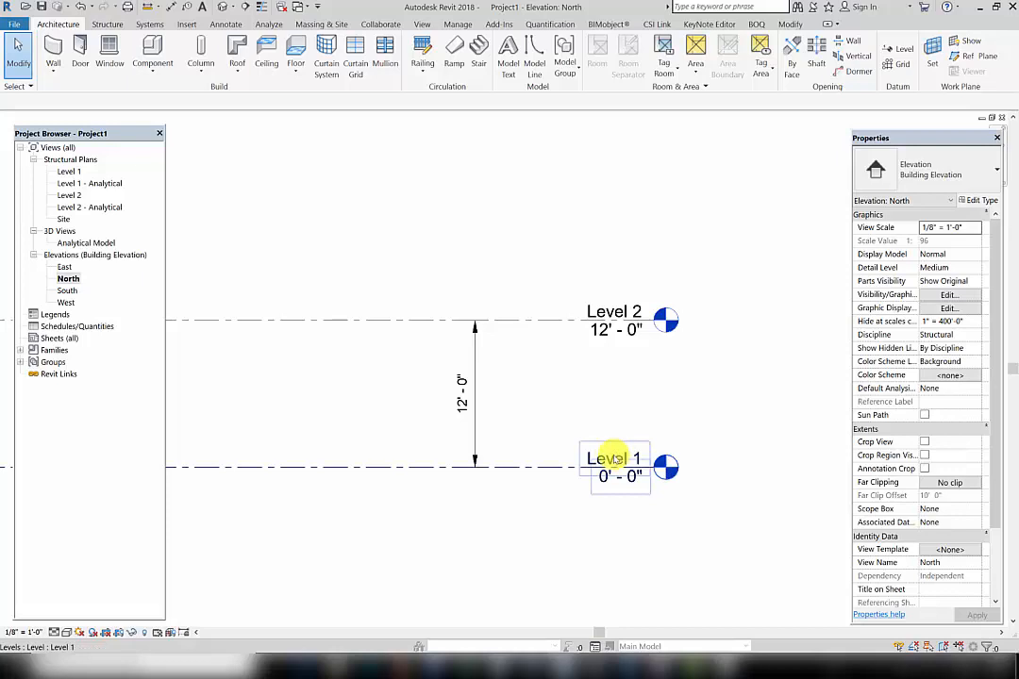
left_click(613, 457)
left_click(629, 459)
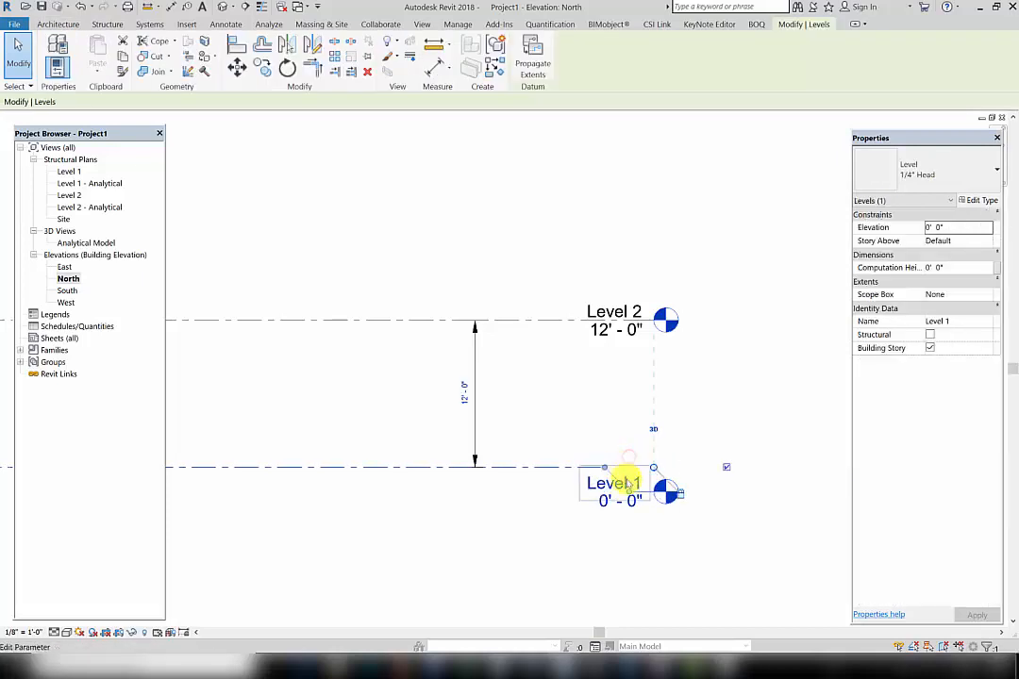
left_click(629, 484)
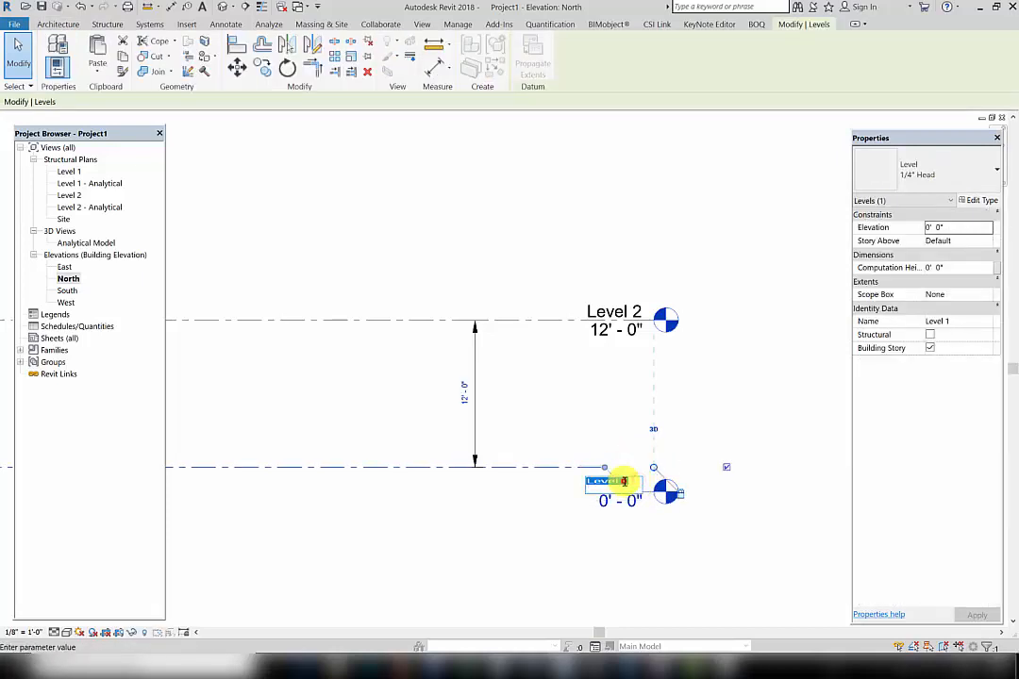
type("0")
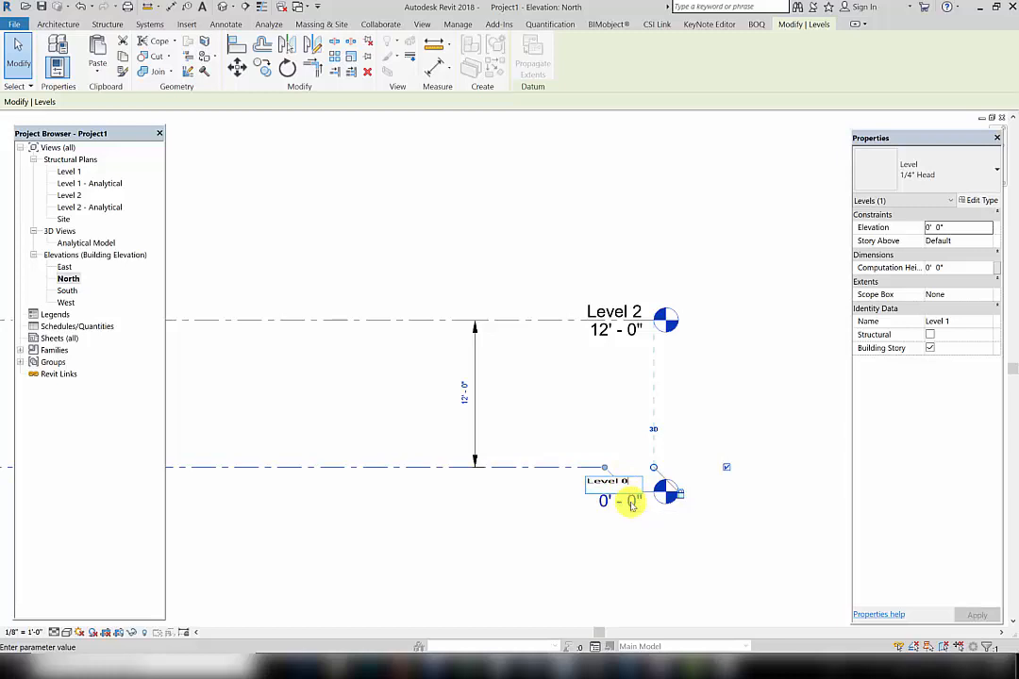
key("Return")
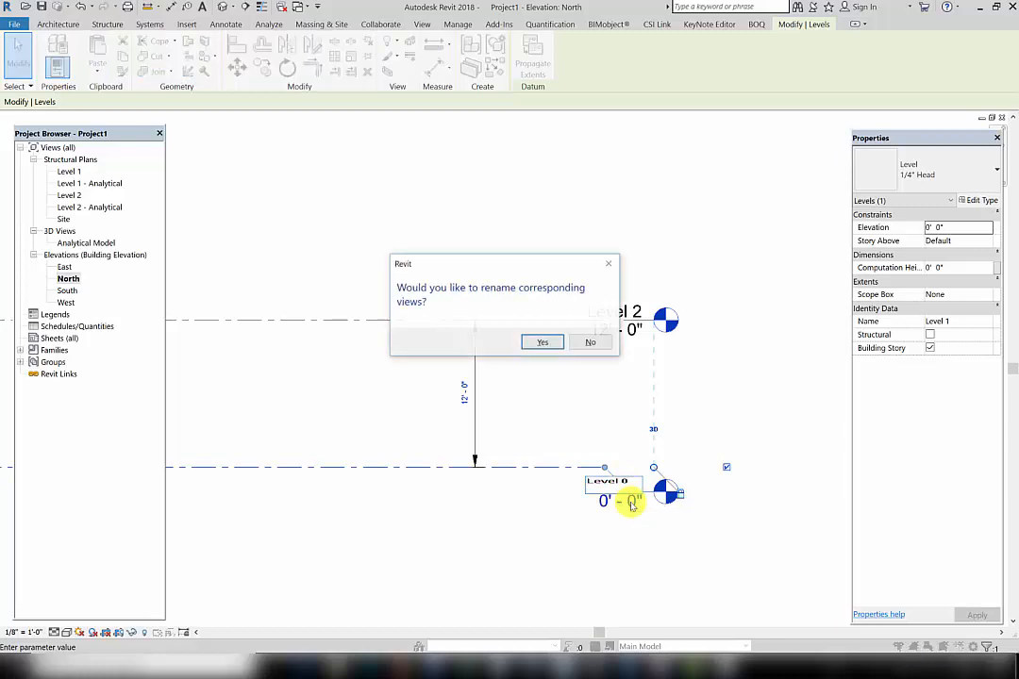
left_click(542, 344)
Rename the upper level, Level 2, as Level 1 together with its corresponding views
left_click(630, 309)
left_click(630, 307)
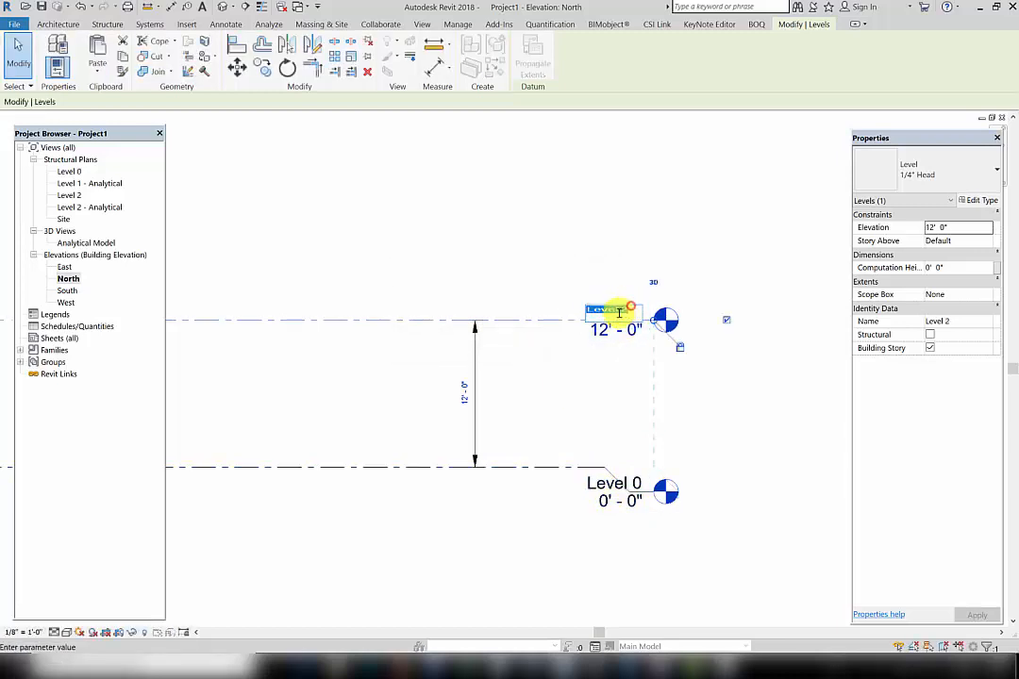
left_click(626, 309)
key("BackSpace")
type("1")
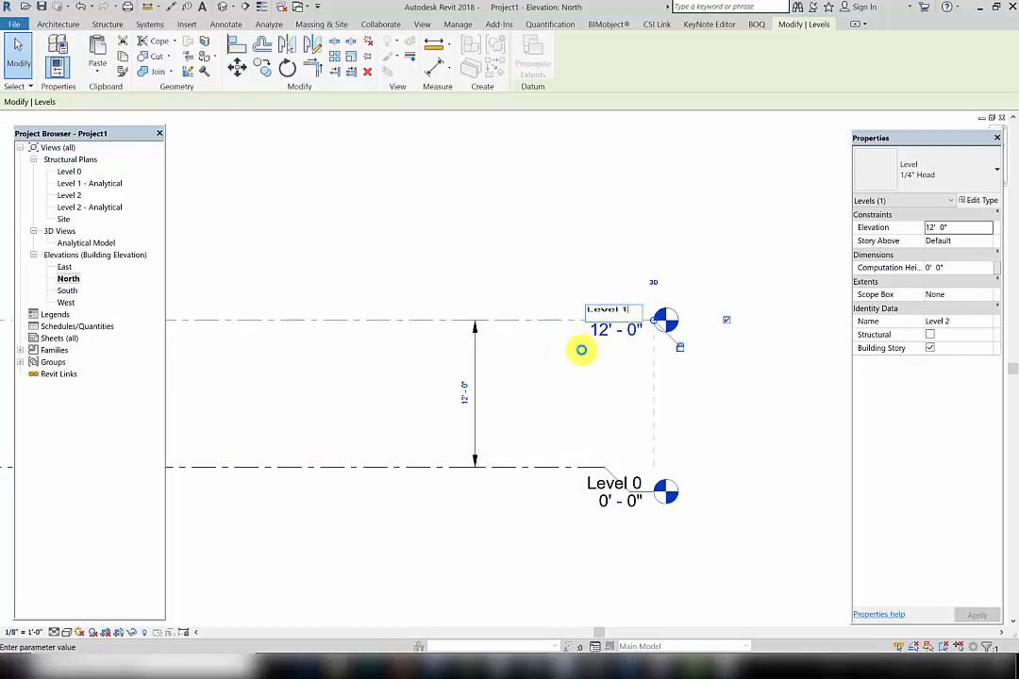
key("Return")
left_click(537, 343)
Create Levels 2 through 6 above Level 1, each offset 12 ft from the level line below it
middle_click_drag(392, 378, 533, 424)
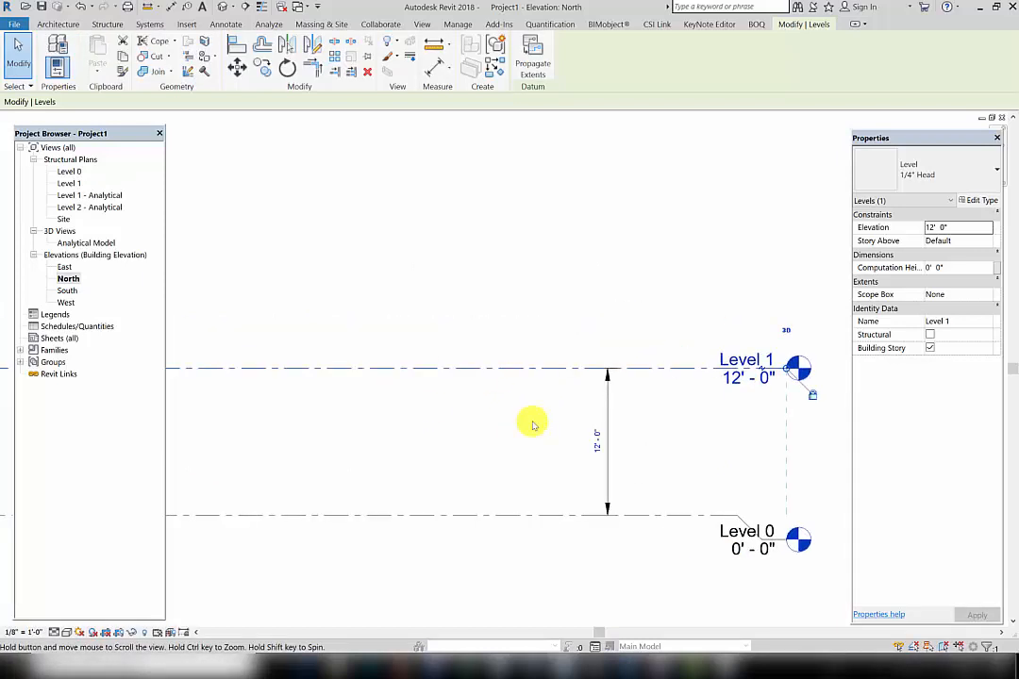
scroll(527, 423, "down", 2)
left_click(418, 416)
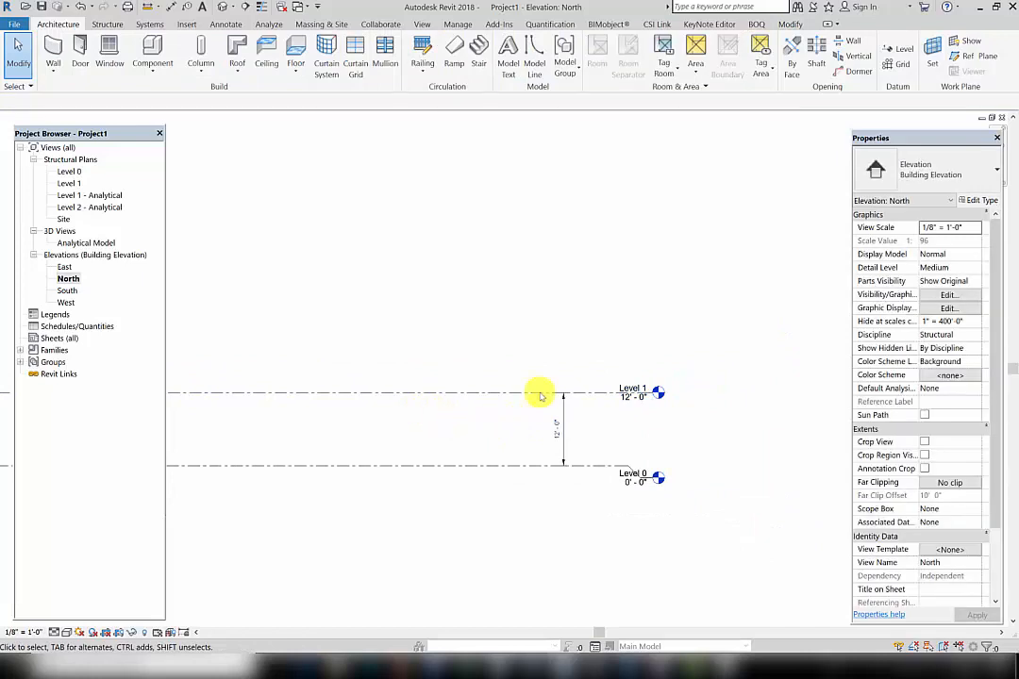
left_click(476, 394)
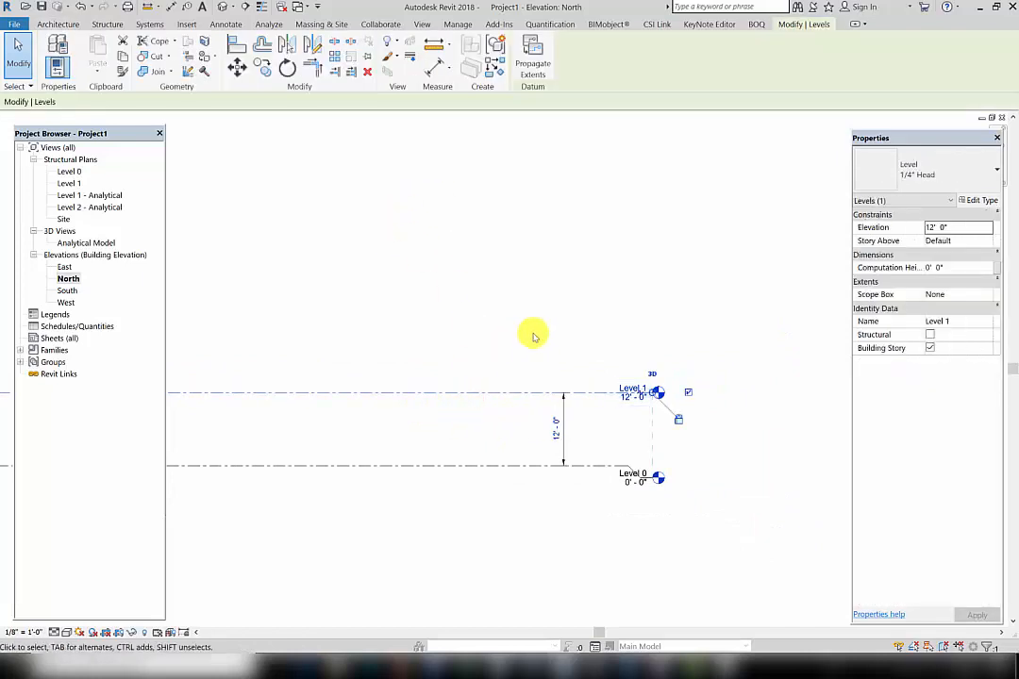
left_click(493, 68)
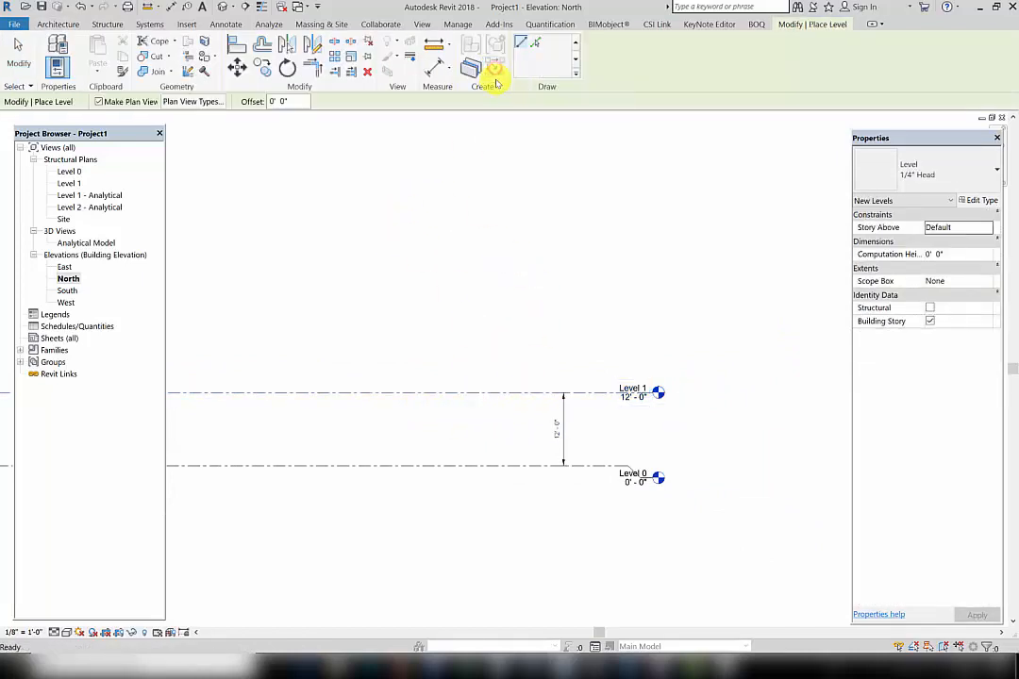
left_click(534, 44)
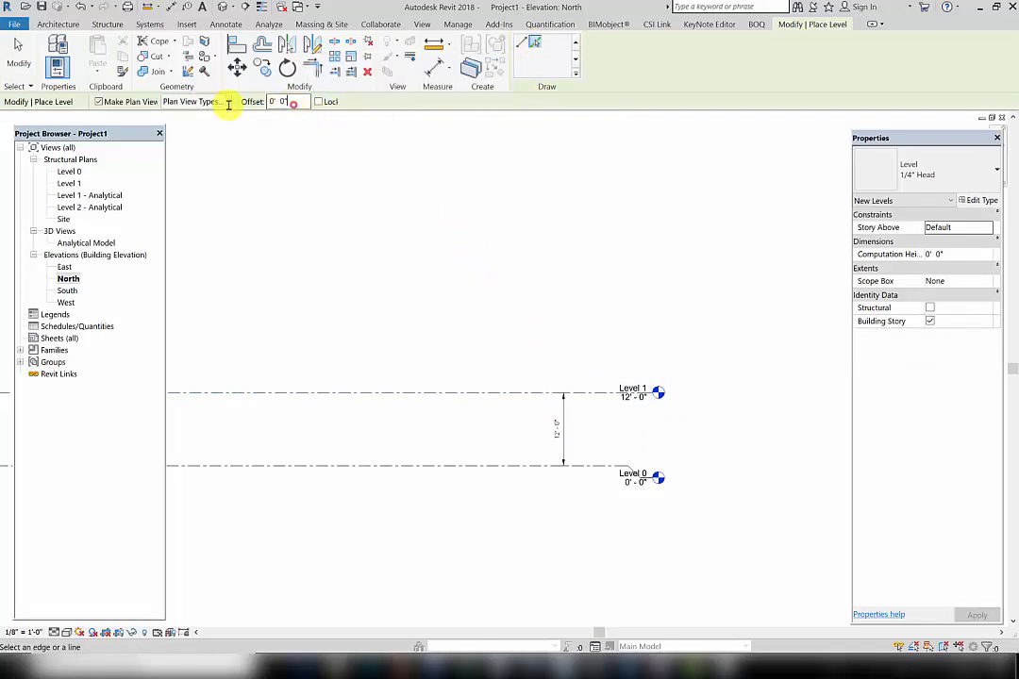
left_click_drag(294, 104, 226, 105)
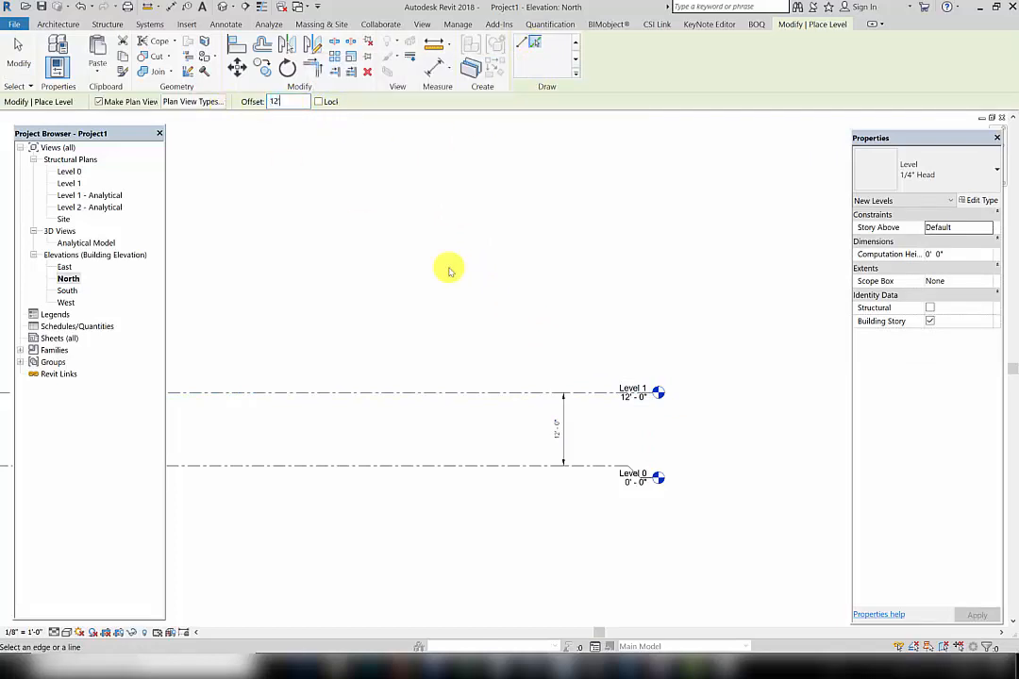
middle_click_drag(555, 273, 570, 268)
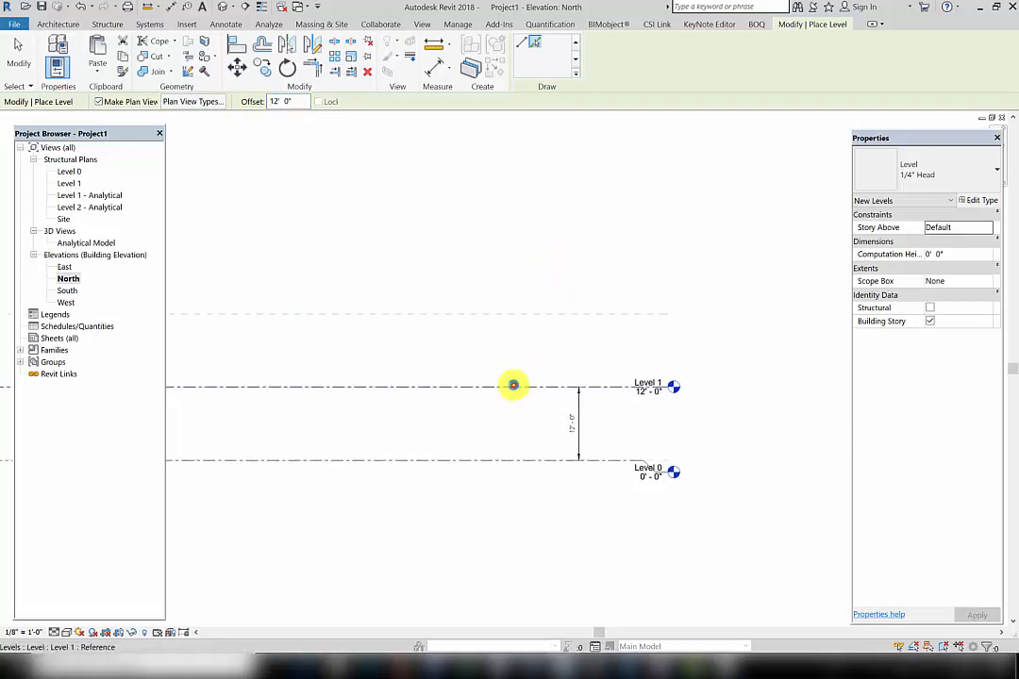
left_click(514, 387)
left_click(505, 304)
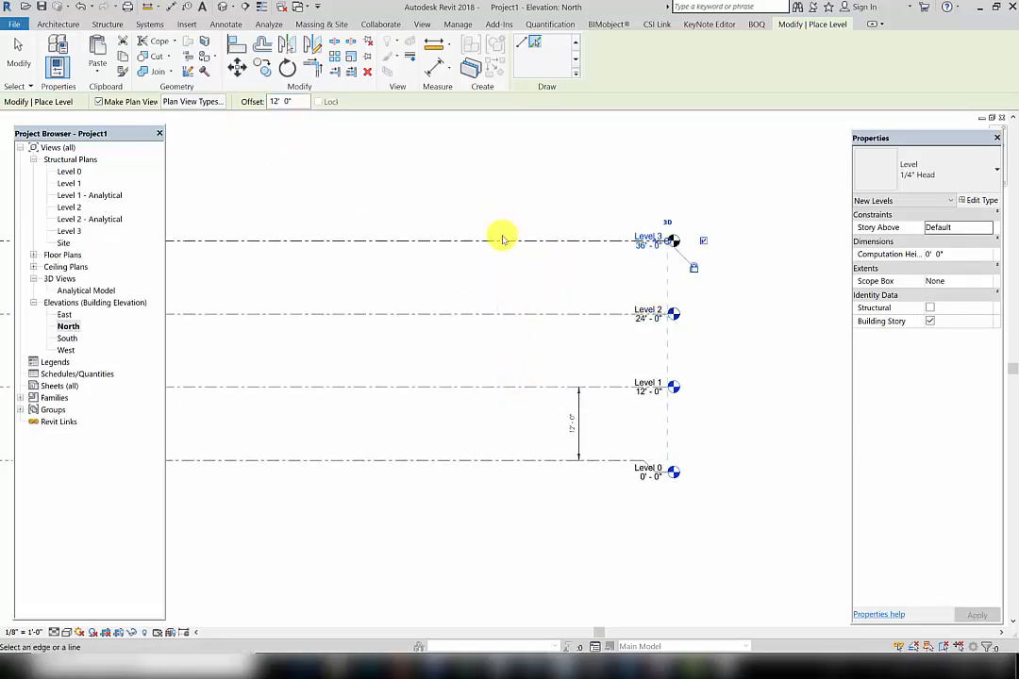
left_click(504, 236)
middle_click_drag(521, 245, 523, 325)
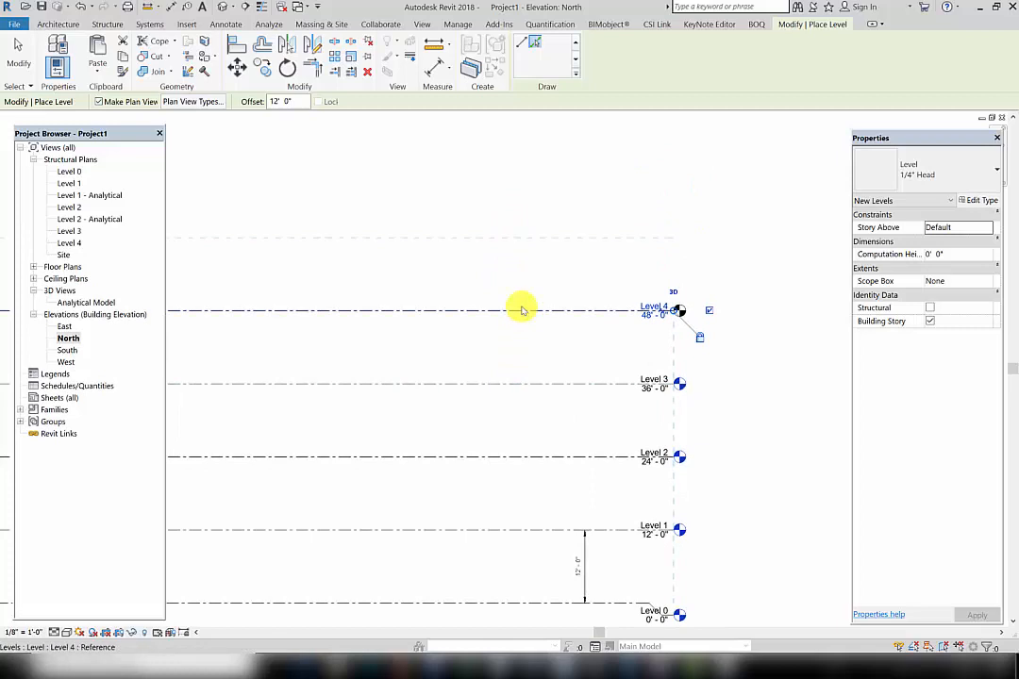
left_click(520, 308)
left_click(527, 234)
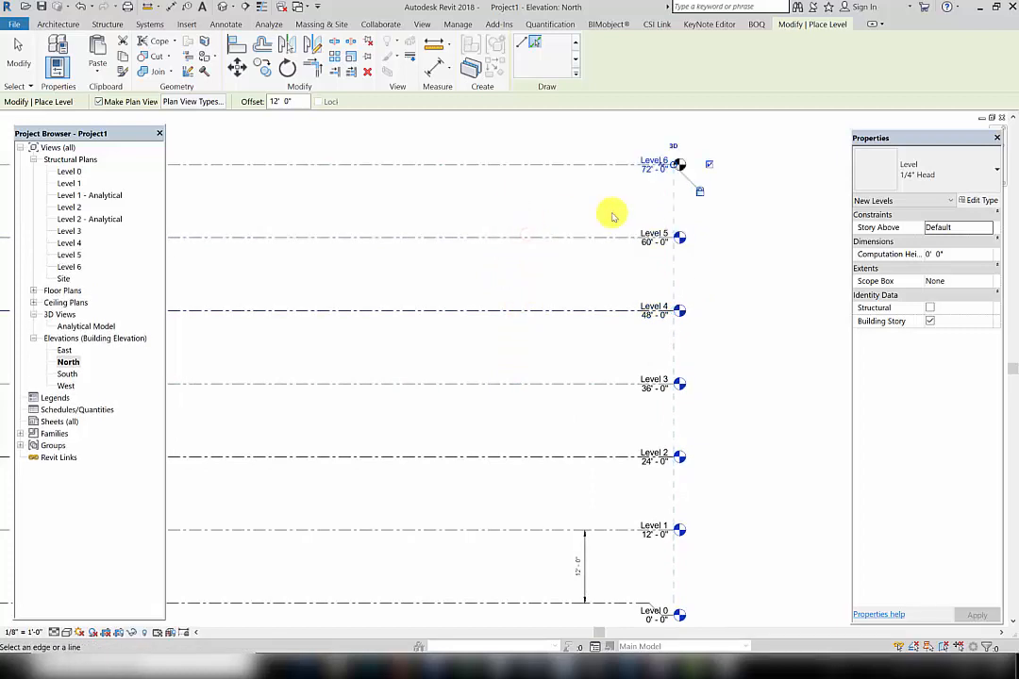
key("Escape")
key("Escape")
Extend the existing dimension between Level 0 and Level 1 with witness lines on every level up to Level 6
left_click(585, 563)
left_click(681, 44)
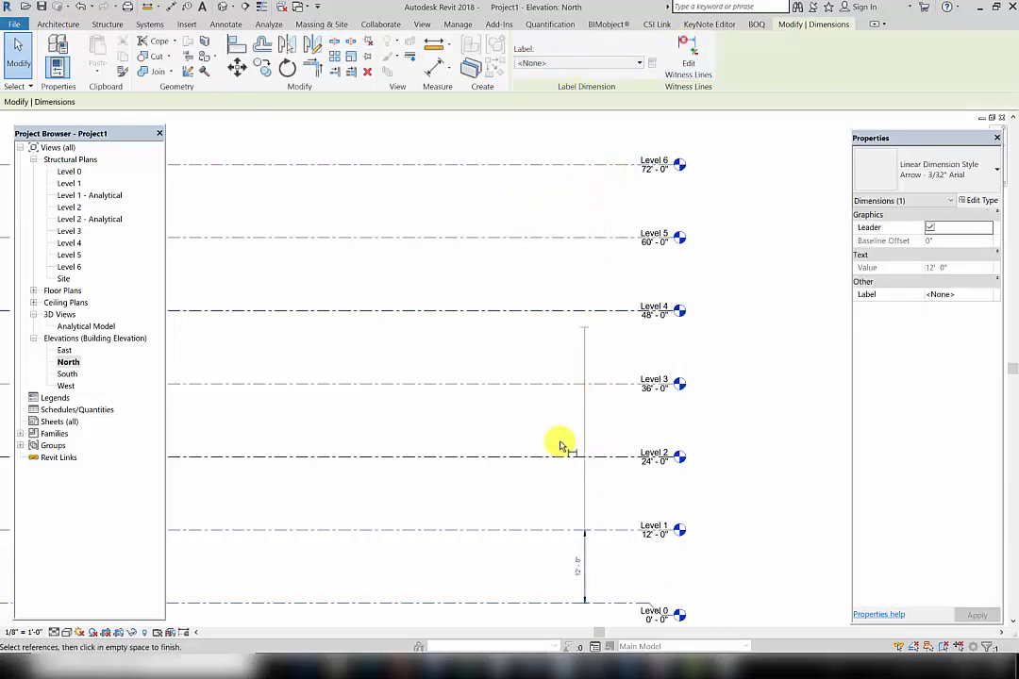
left_click(563, 457)
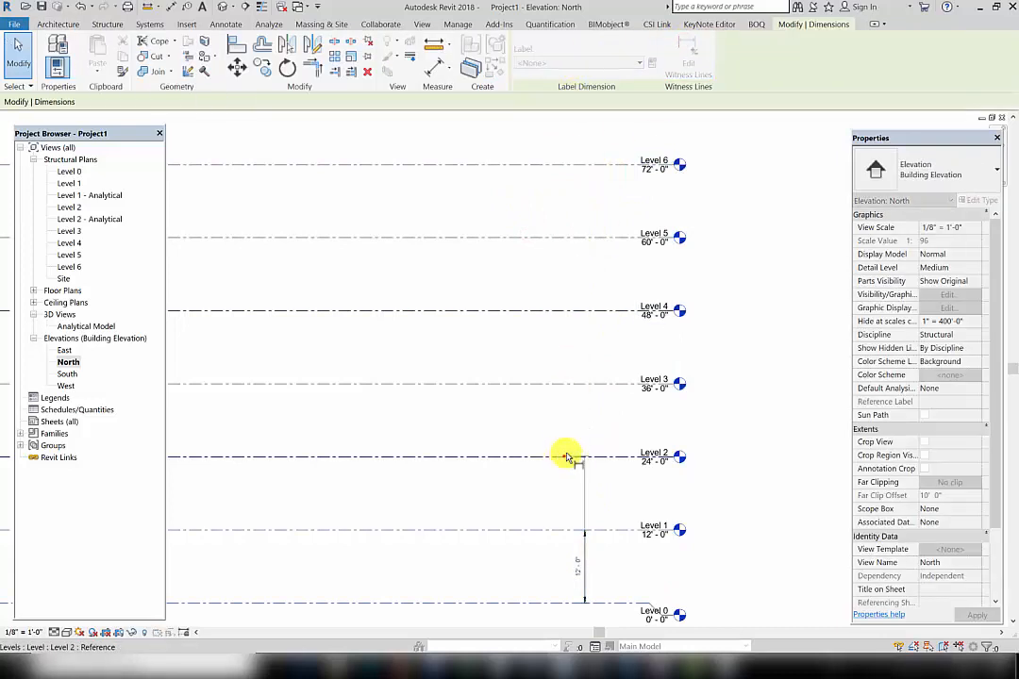
left_click(576, 310)
left_click(573, 237)
left_click(575, 166)
left_click(582, 117)
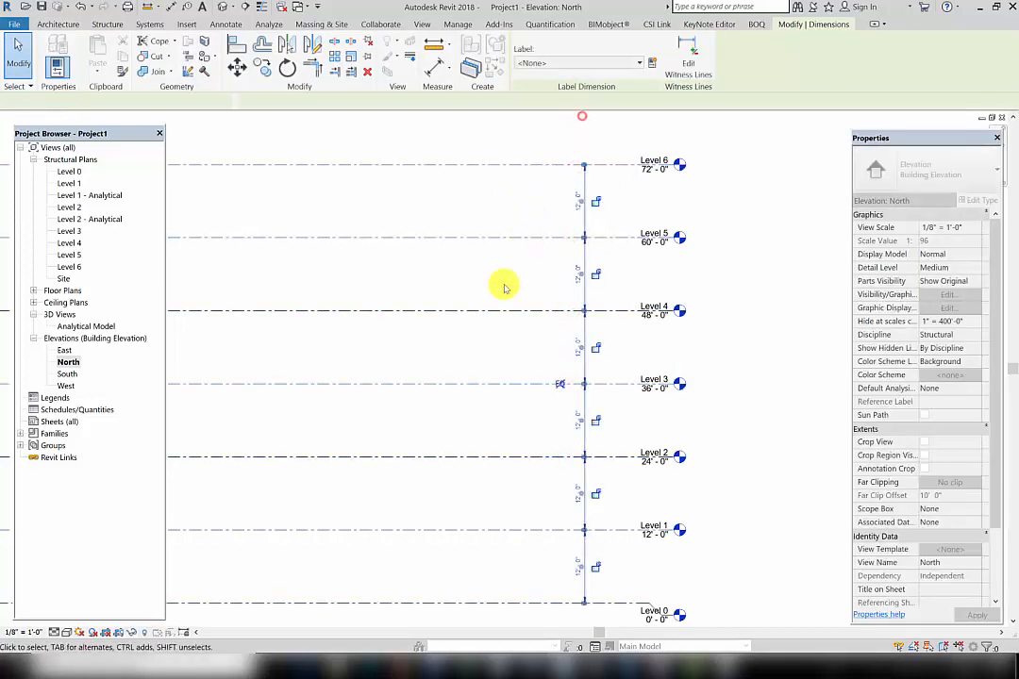
key("Escape")
middle_click_drag(484, 403, 545, 366)
scroll(543, 366, "down", 2)
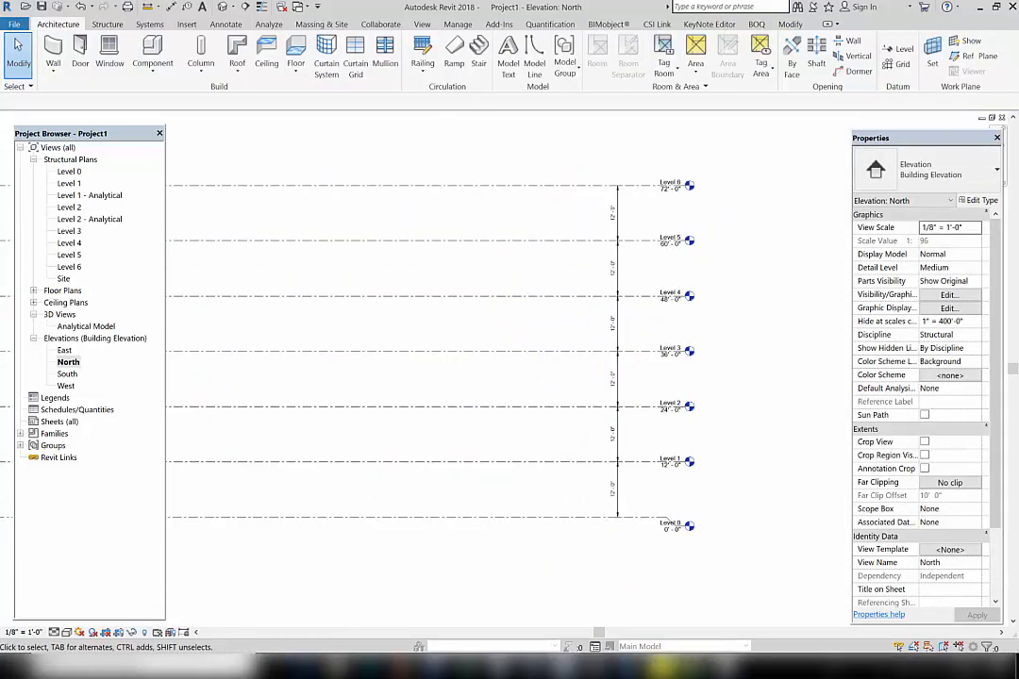
Switch to ETABS, compare the story heights and elevations, and close the story and grid dialogs without changes
mouse_move(675, 666)
left_click(681, 633)
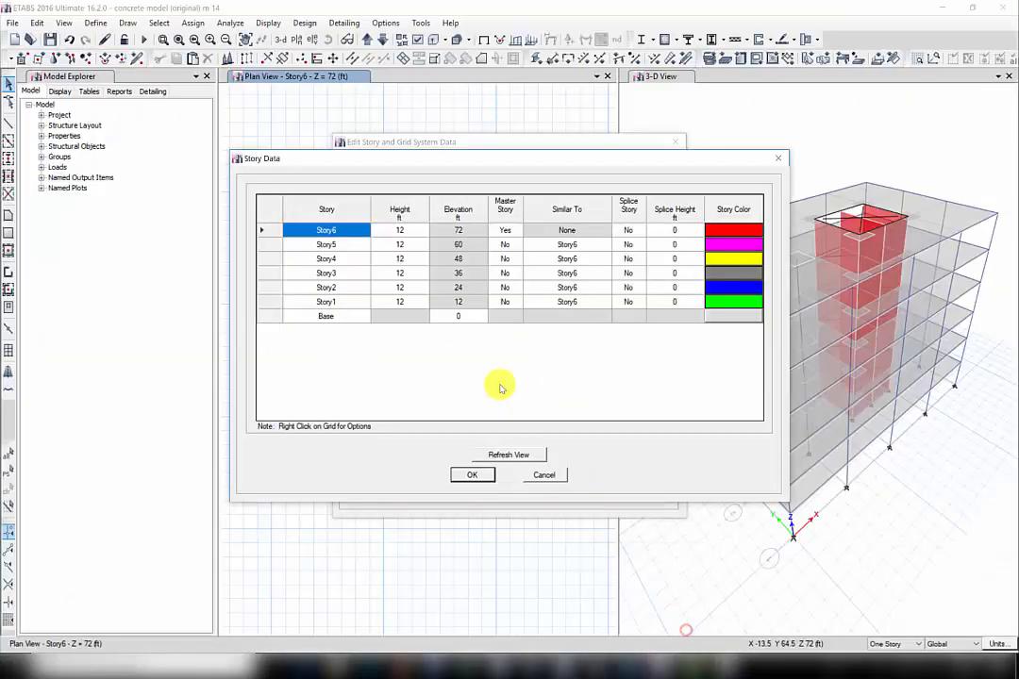
left_click(543, 475)
left_click(542, 491)
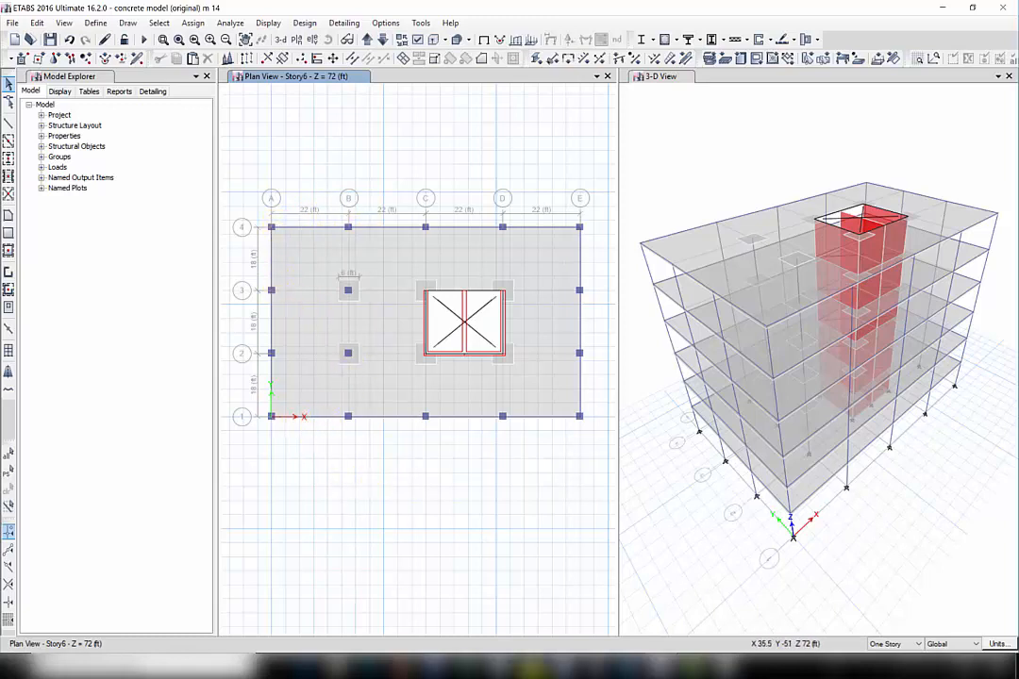
Switch back to Revit and open the Level 0 structural plan
mouse_move(566, 663)
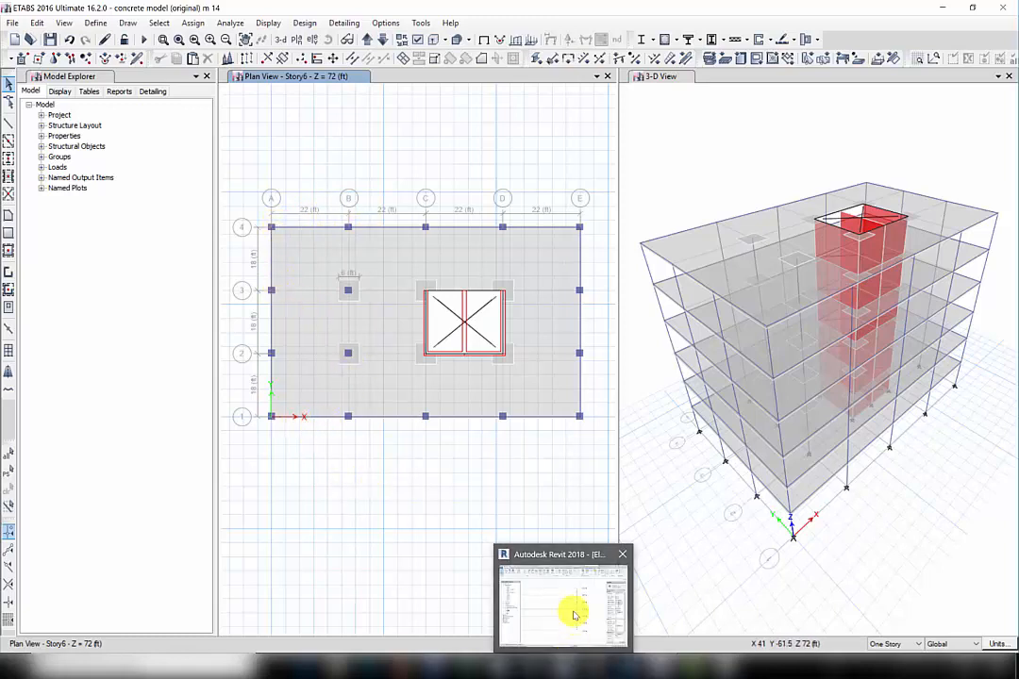
left_click(575, 609)
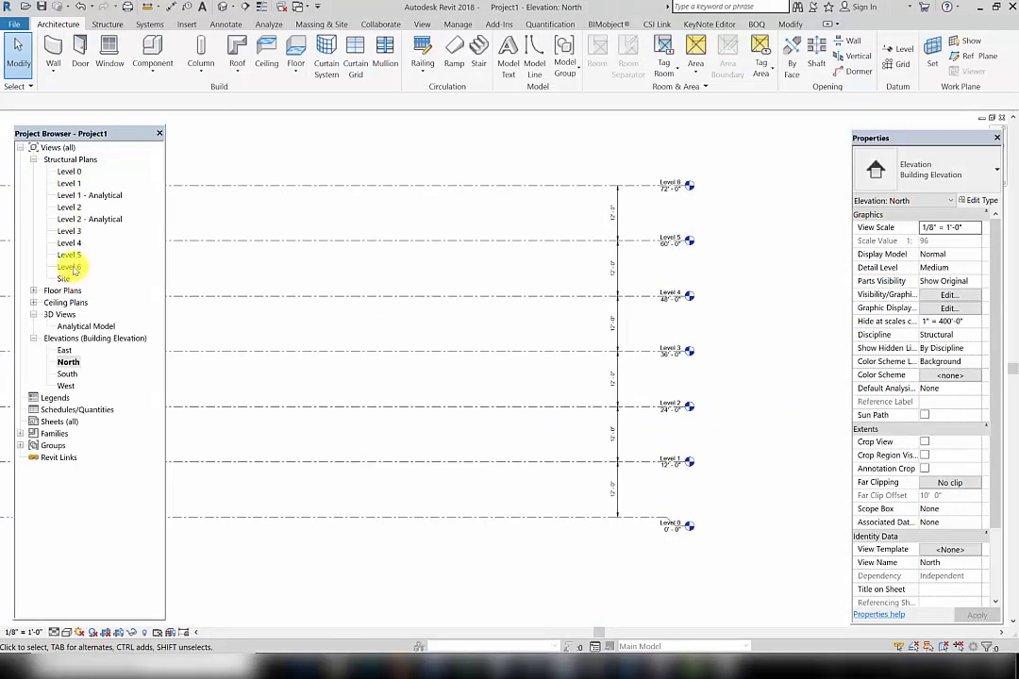
double_click(68, 172)
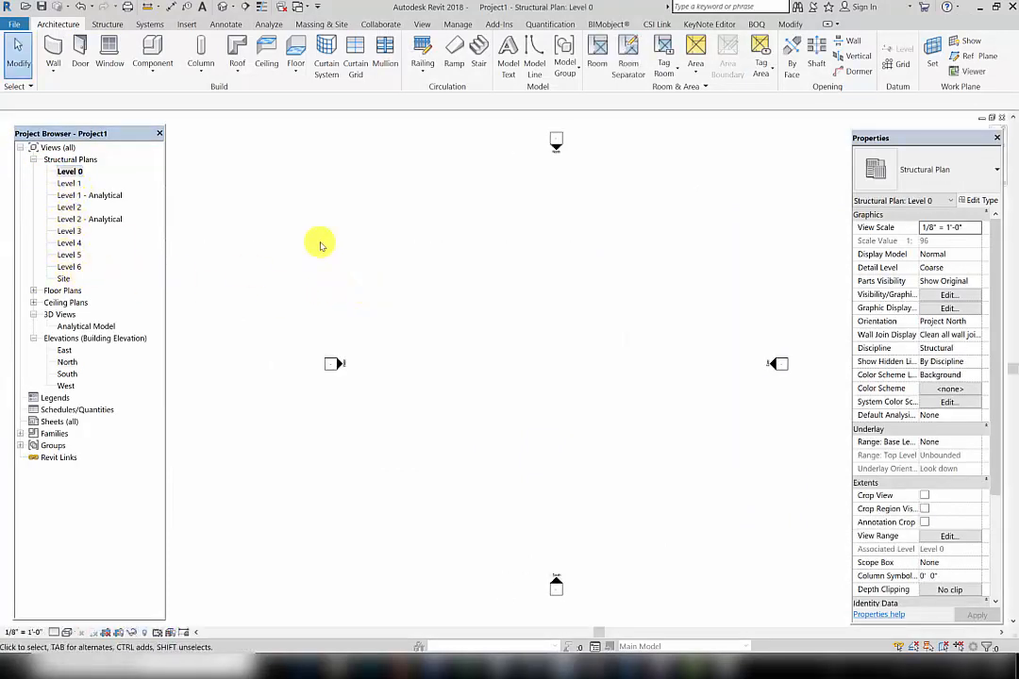
scroll(316, 241, "down", 2)
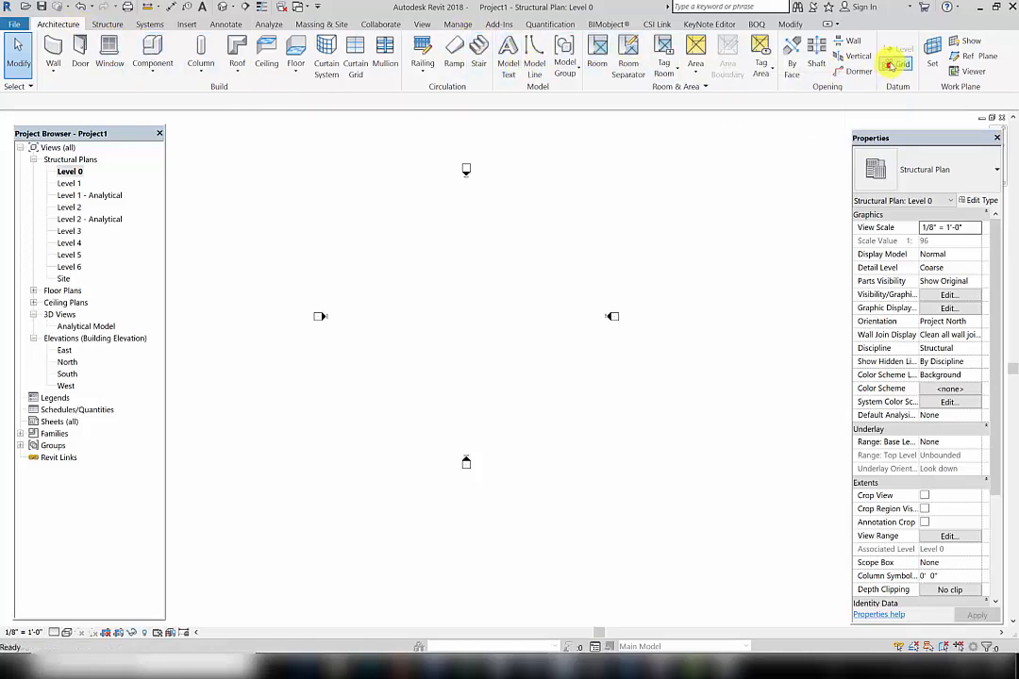
Draw a vertical grid line just inside the west elevation marker in the Level 0 plan and name it A
left_click(894, 64)
left_click(344, 454)
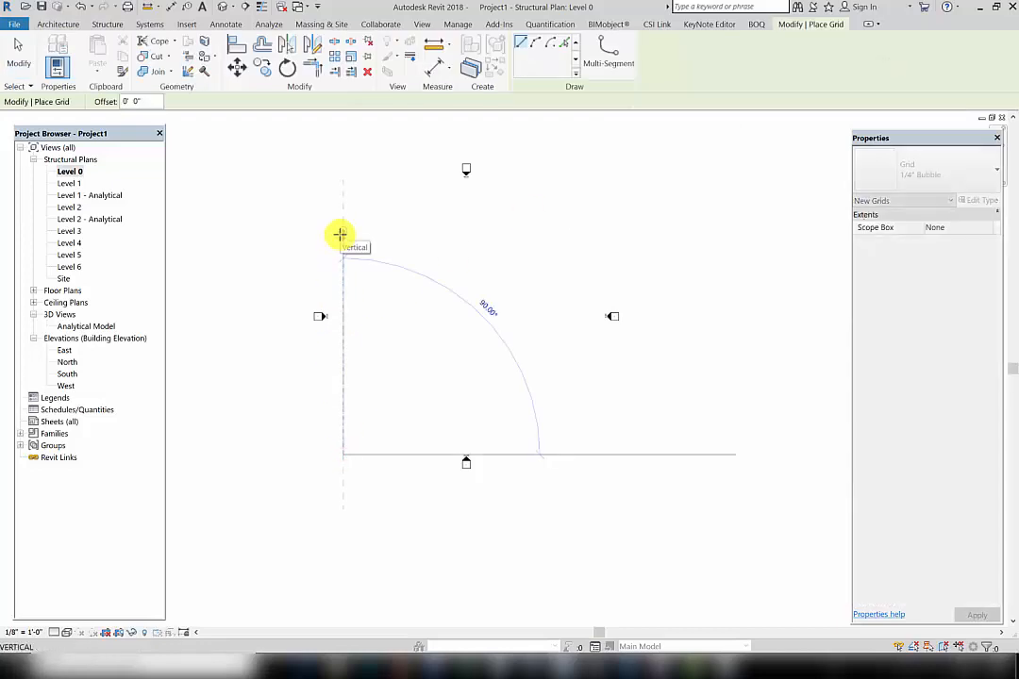
left_click(342, 235)
scroll(343, 236, "up", 3)
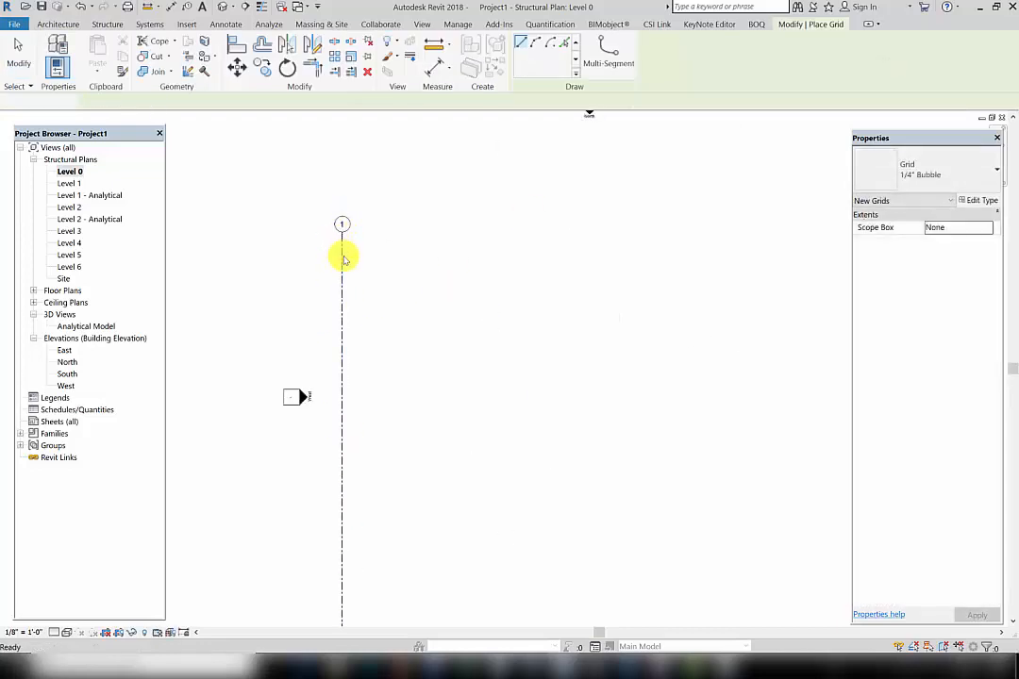
key("Escape")
key("Escape")
double_click(341, 224)
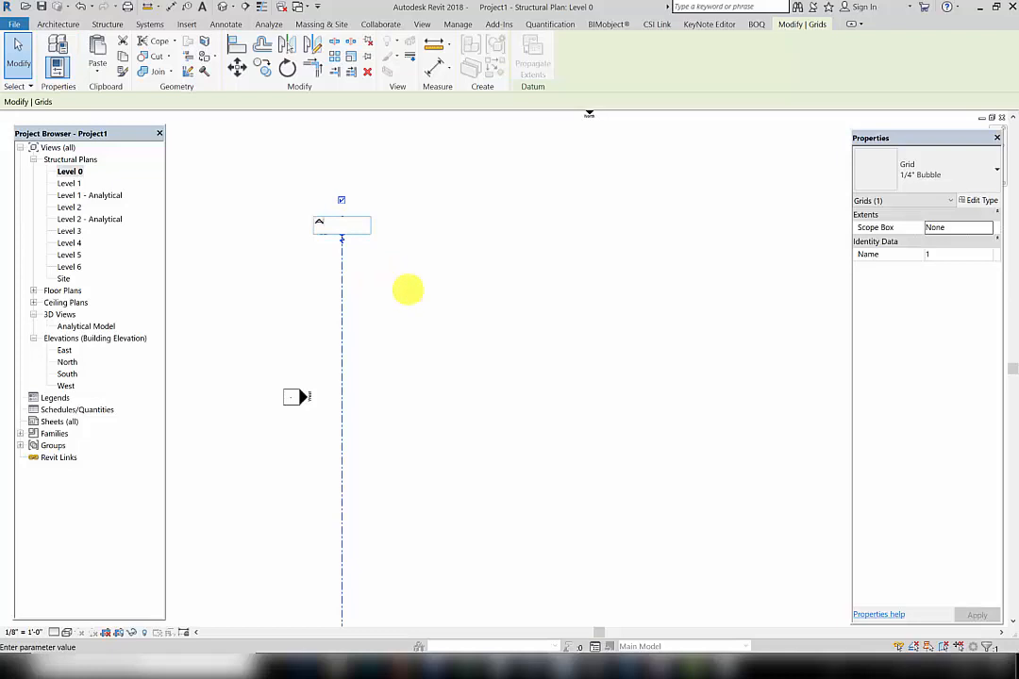
type("A")
left_click(407, 292)
Check the grid labels and spacing in the ETABS plan view and return to Revit with grid A selected
mouse_move(660, 666)
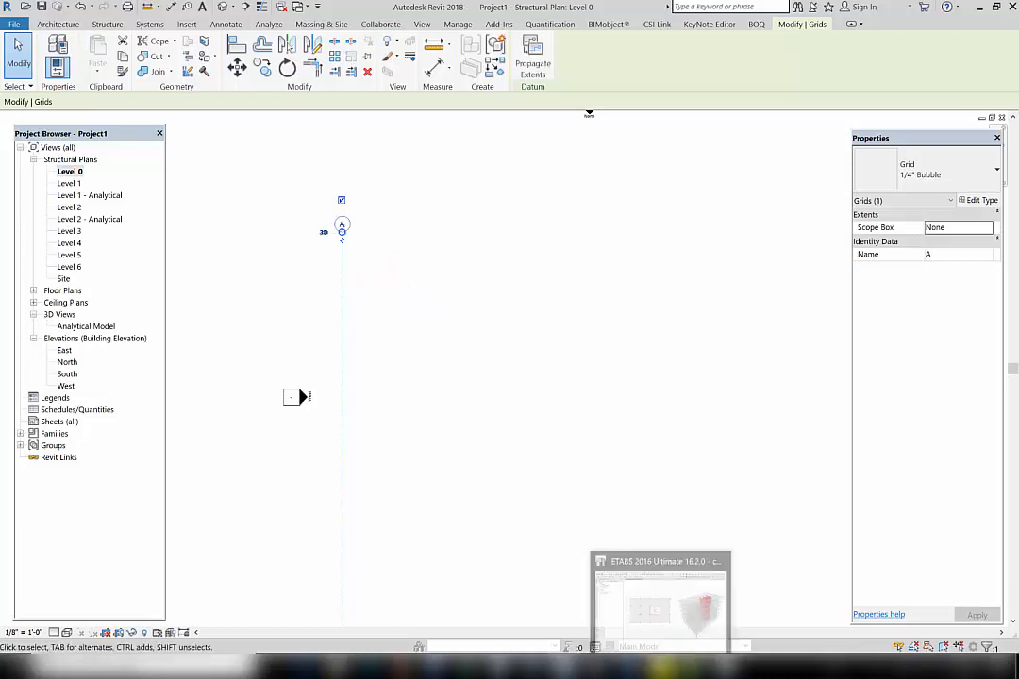
left_click(665, 627)
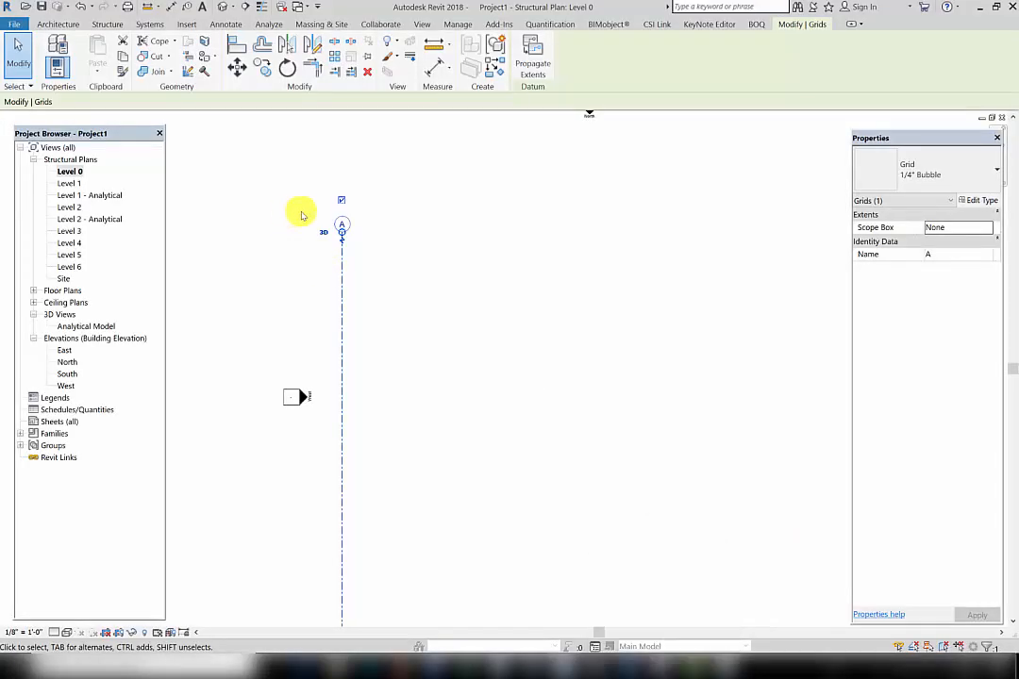
left_click(402, 303)
left_click(345, 300)
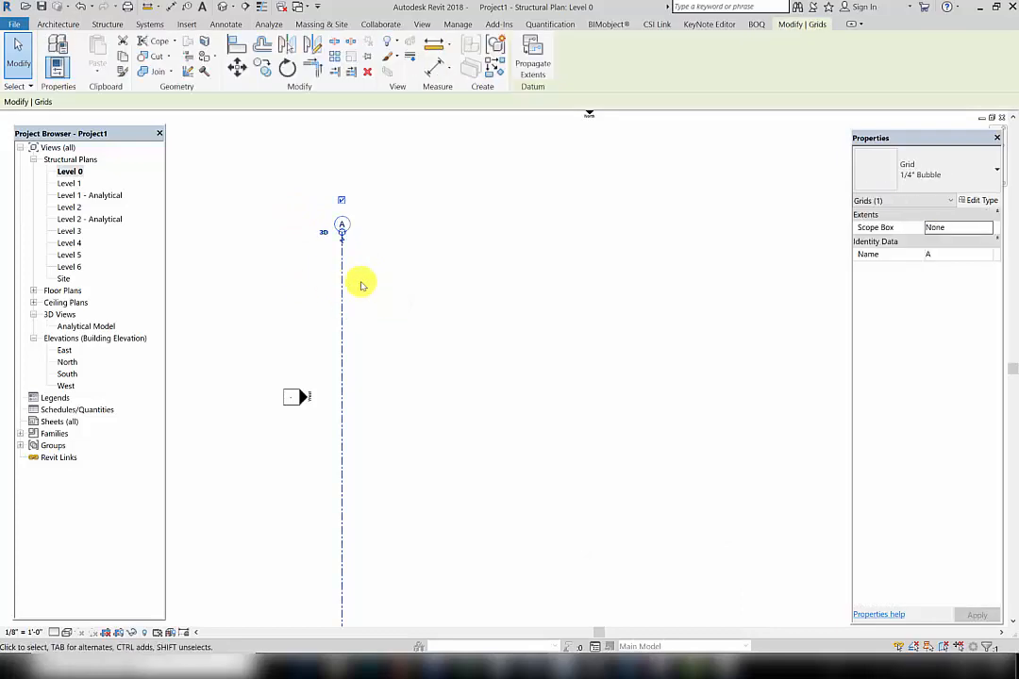
left_click(652, 666)
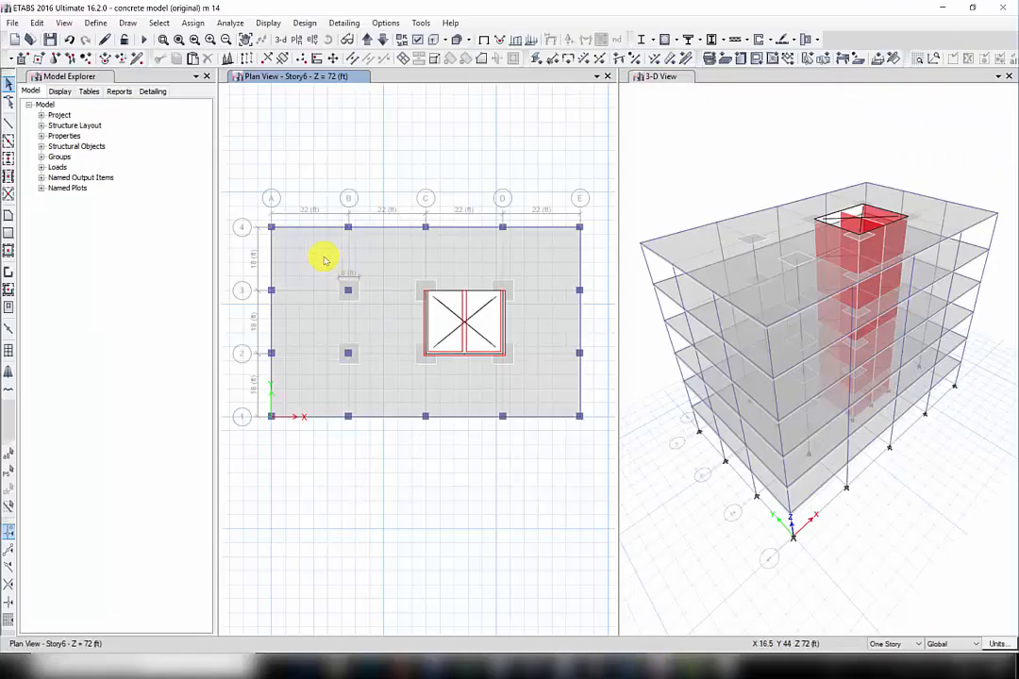
left_click(566, 666)
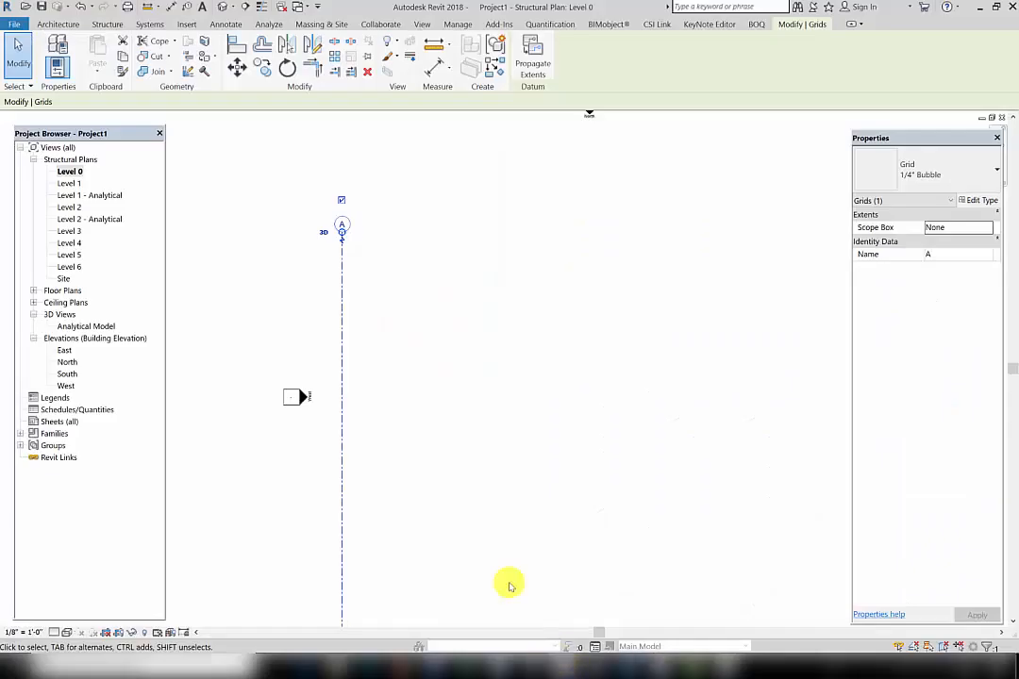
Add vertical grids B, C, D and E to the east of grid A, each offset 22 ft from the previous one
left_click(495, 76)
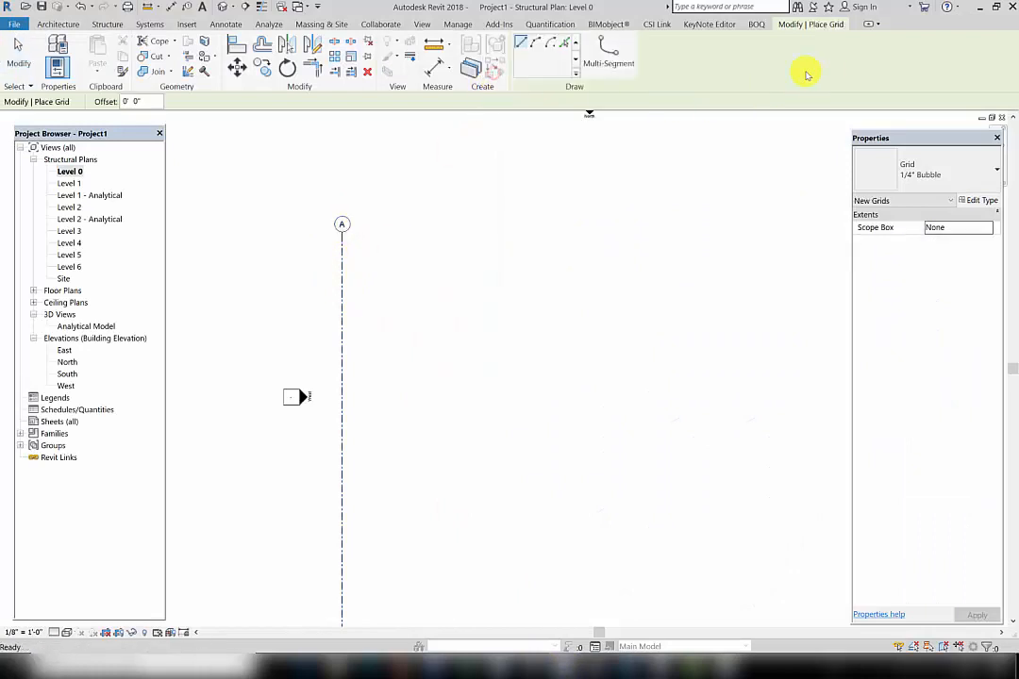
left_click(566, 44)
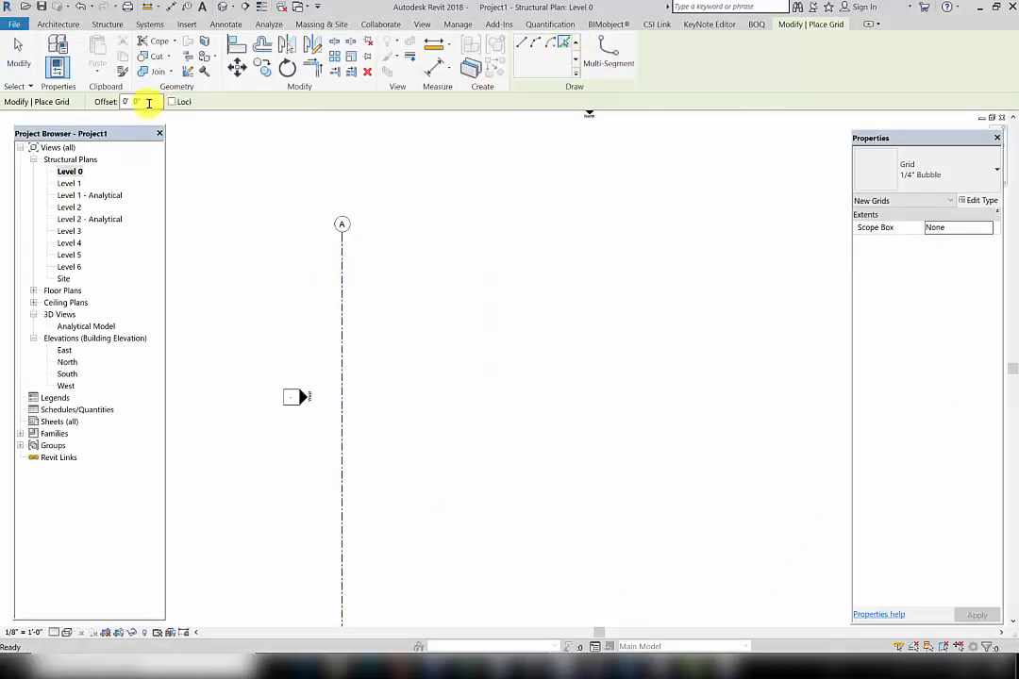
mouse_move(663, 665)
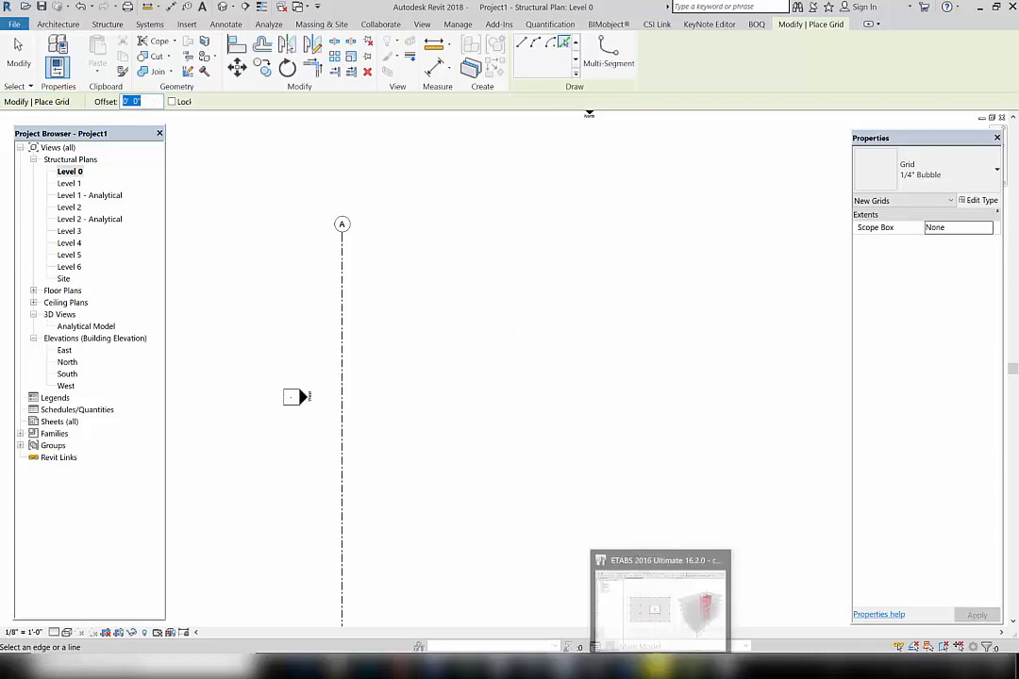
mouse_move(662, 619)
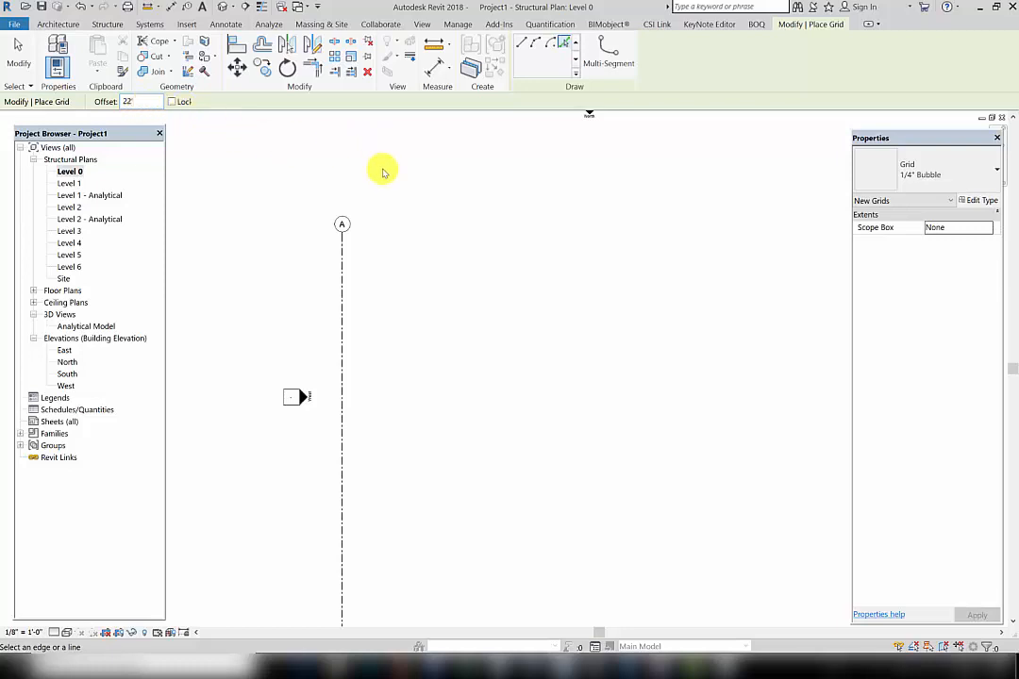
left_click(348, 311)
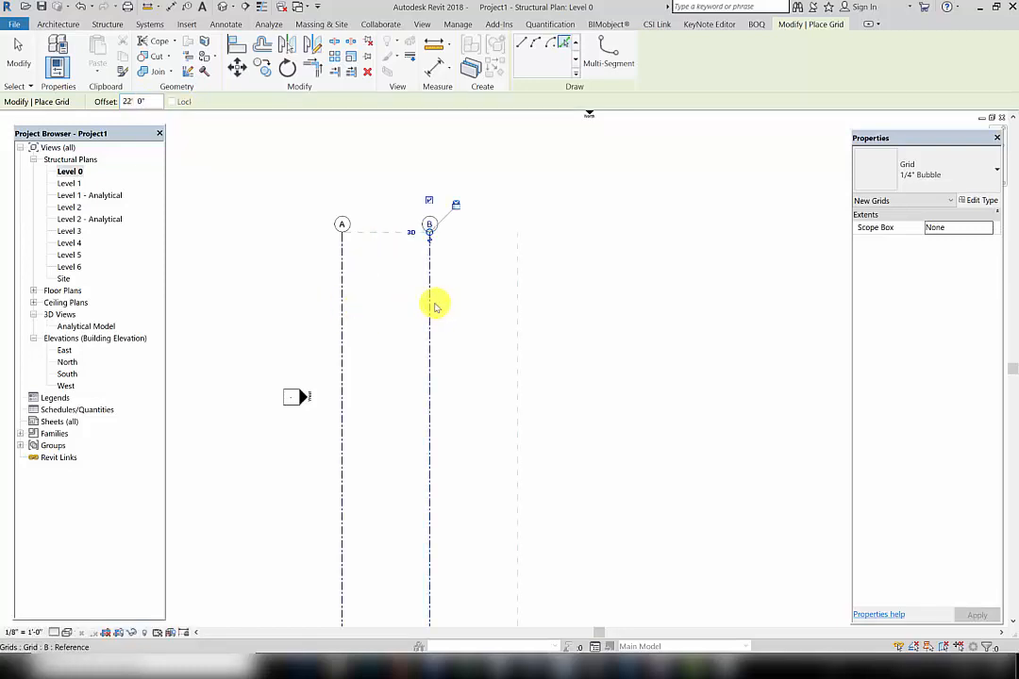
left_click(433, 302)
left_click(522, 280)
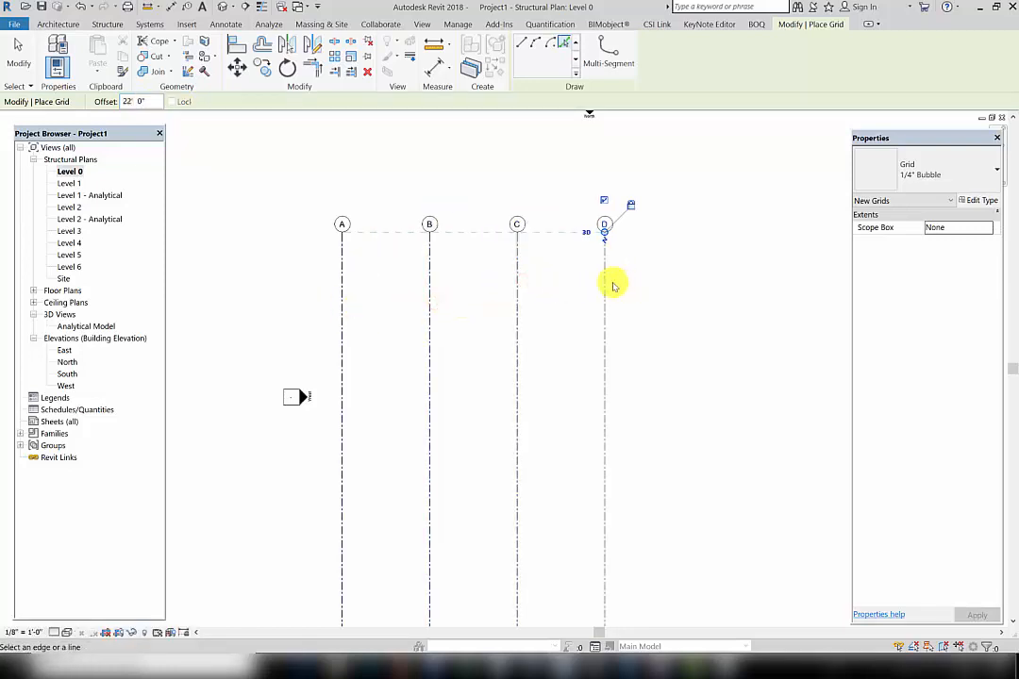
left_click(609, 283)
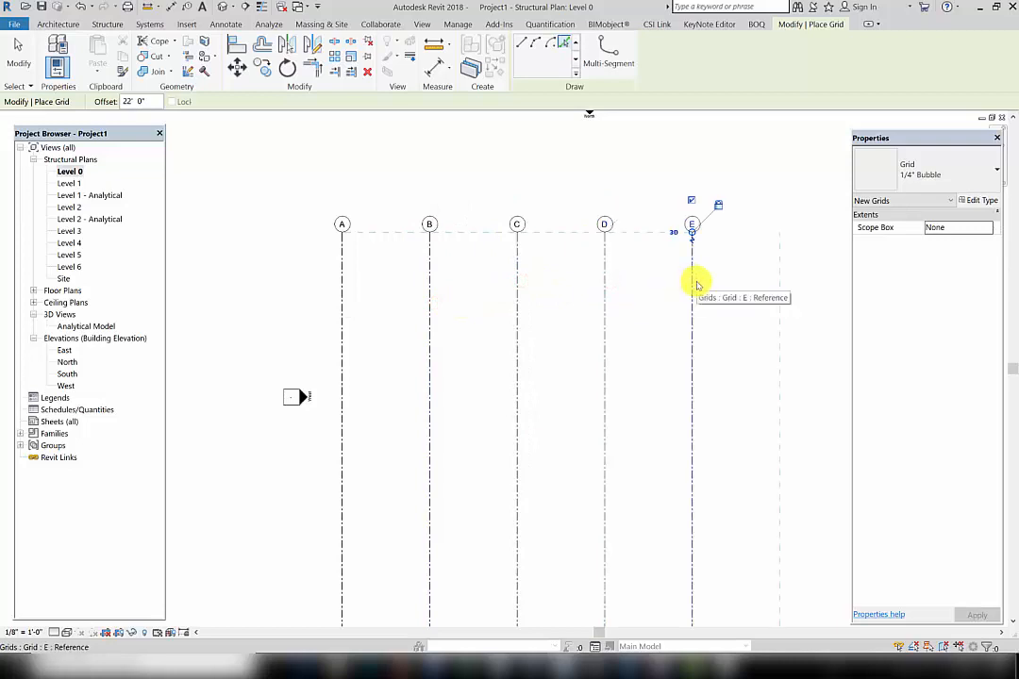
Try a sixth vertical grid 22 ft east of grid E and remove it after comparing with the ETABS plan
left_click(697, 283)
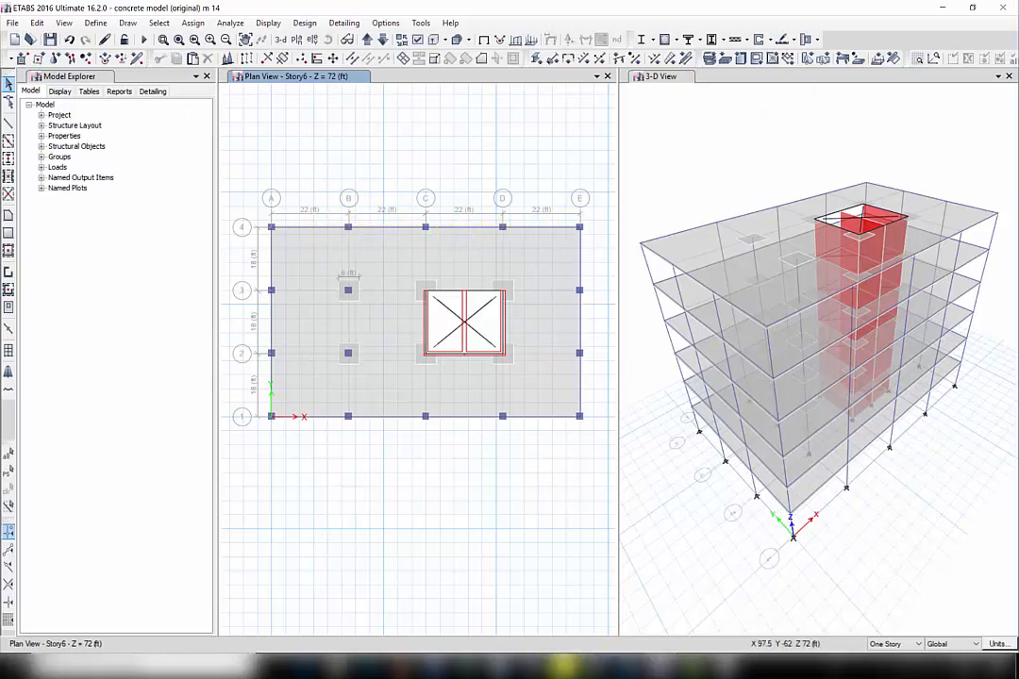
left_click(569, 668)
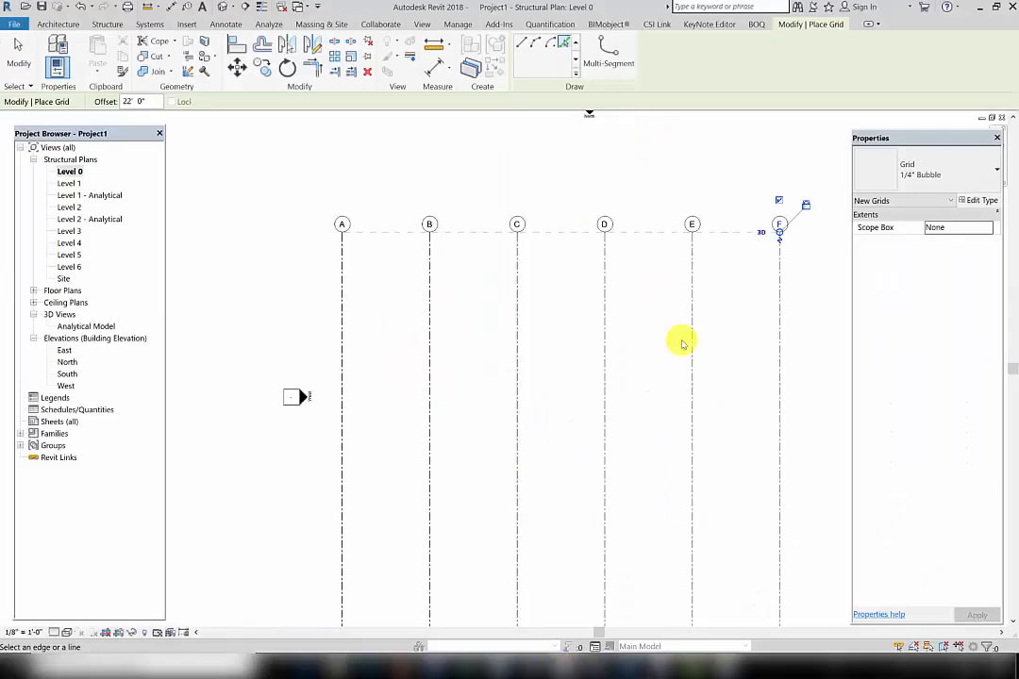
key("Escape")
key("Escape")
left_click(780, 288)
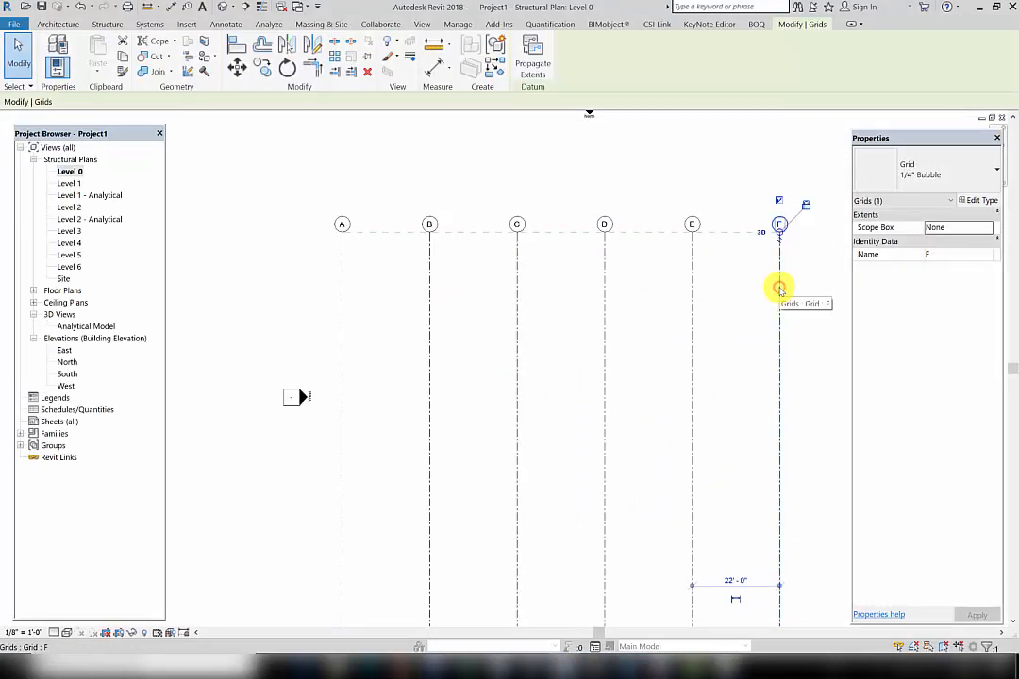
key("Delete")
Draw a horizontal grid line across grids A to E near their upper ends and name it 1
middle_click_drag(407, 276, 405, 269)
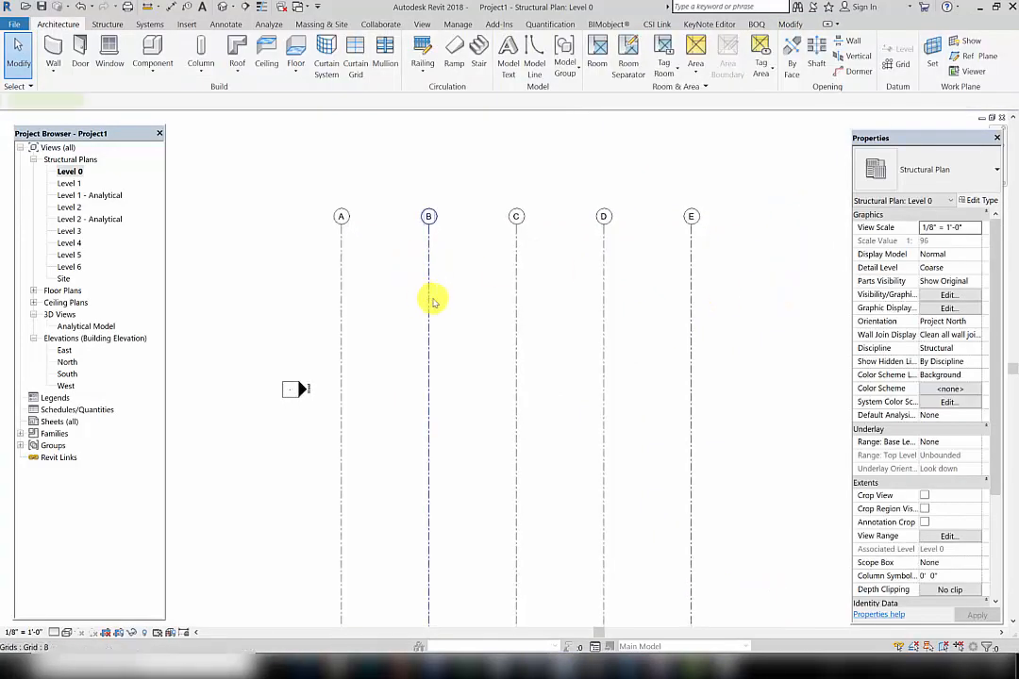
left_click(433, 302)
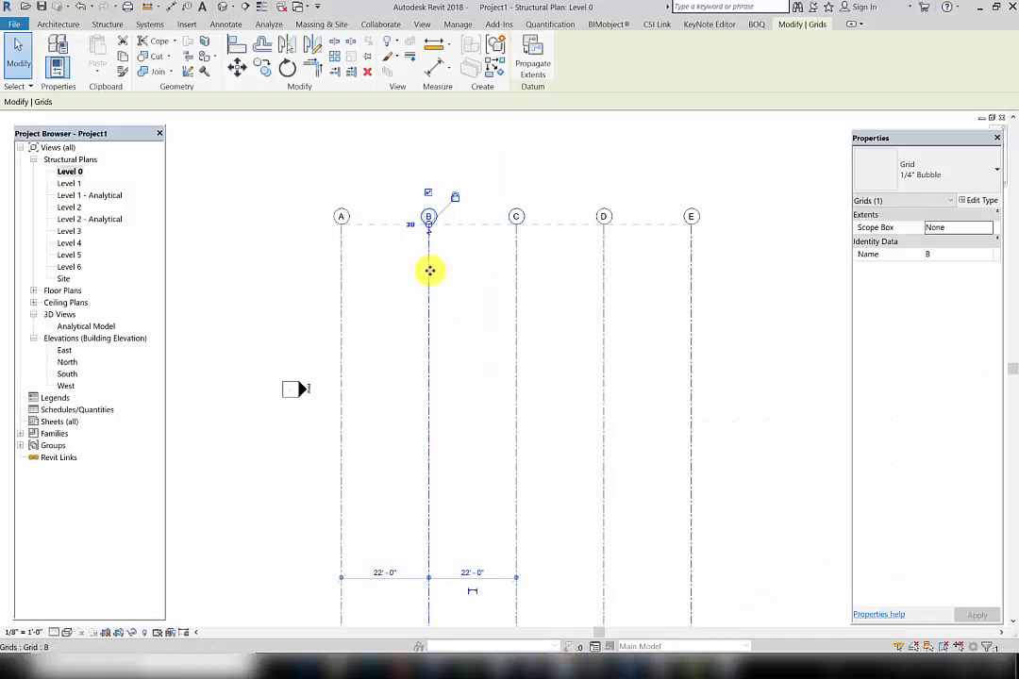
key("g")
key("r")
left_click(714, 272)
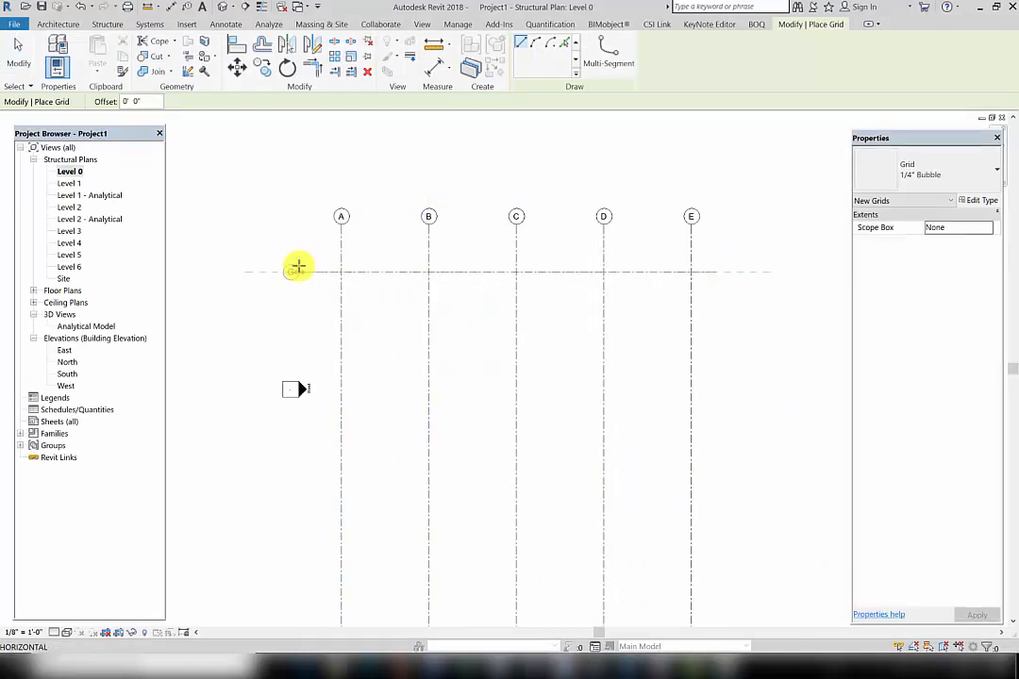
left_click(297, 269)
key("Escape")
key("Escape")
left_click(283, 274)
left_click(283, 272)
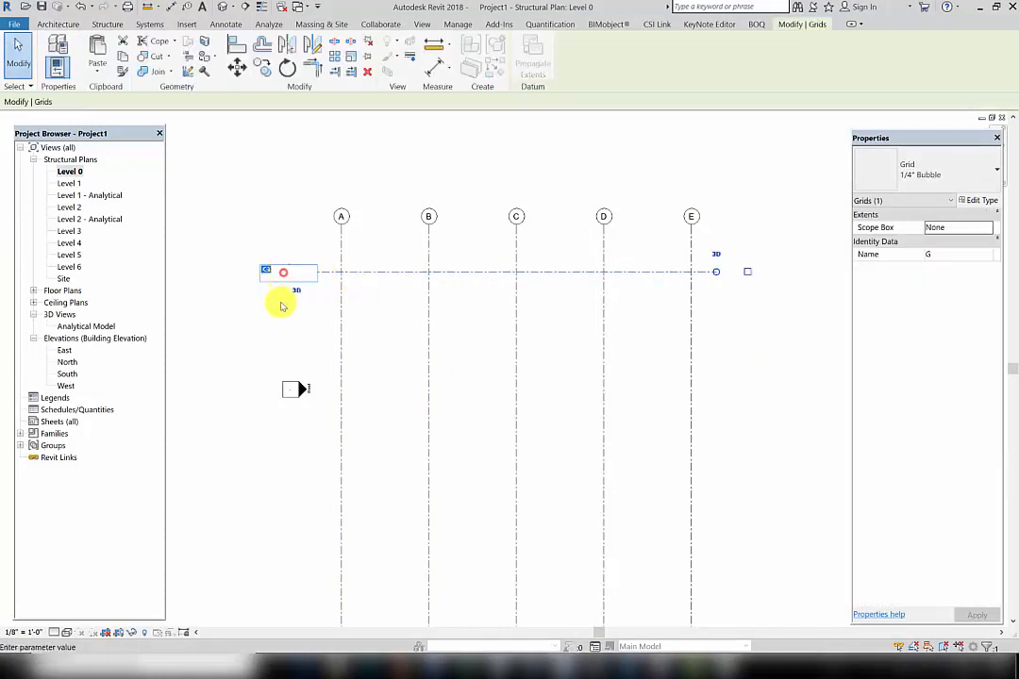
type("1")
left_click(277, 307)
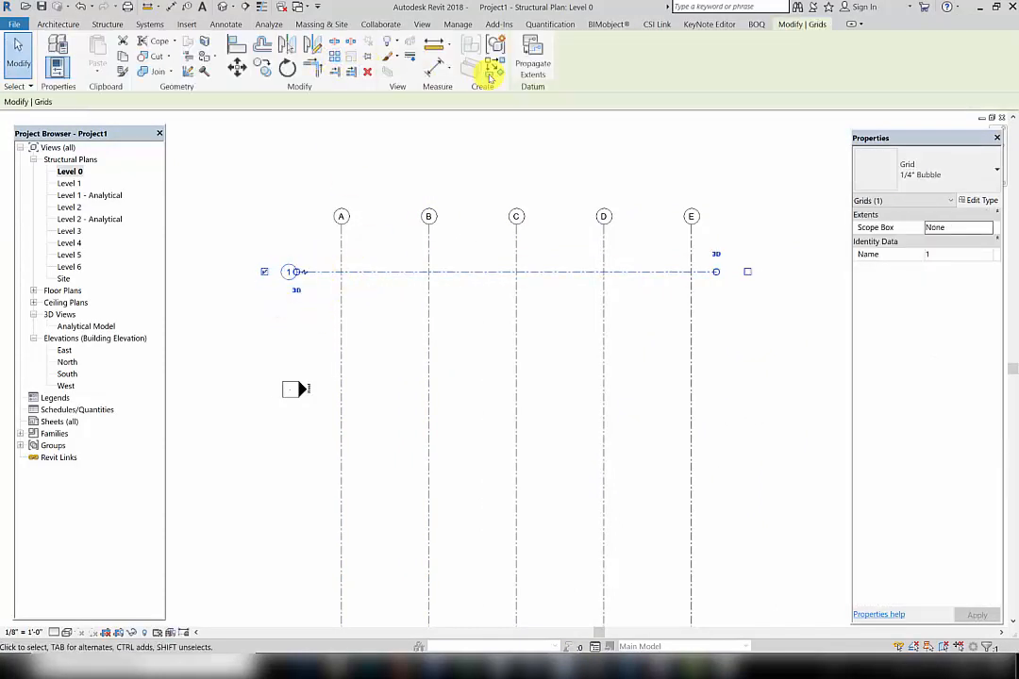
Add three horizontal grids below grid 1, each offset 18 ft from the previous one
left_click(486, 74)
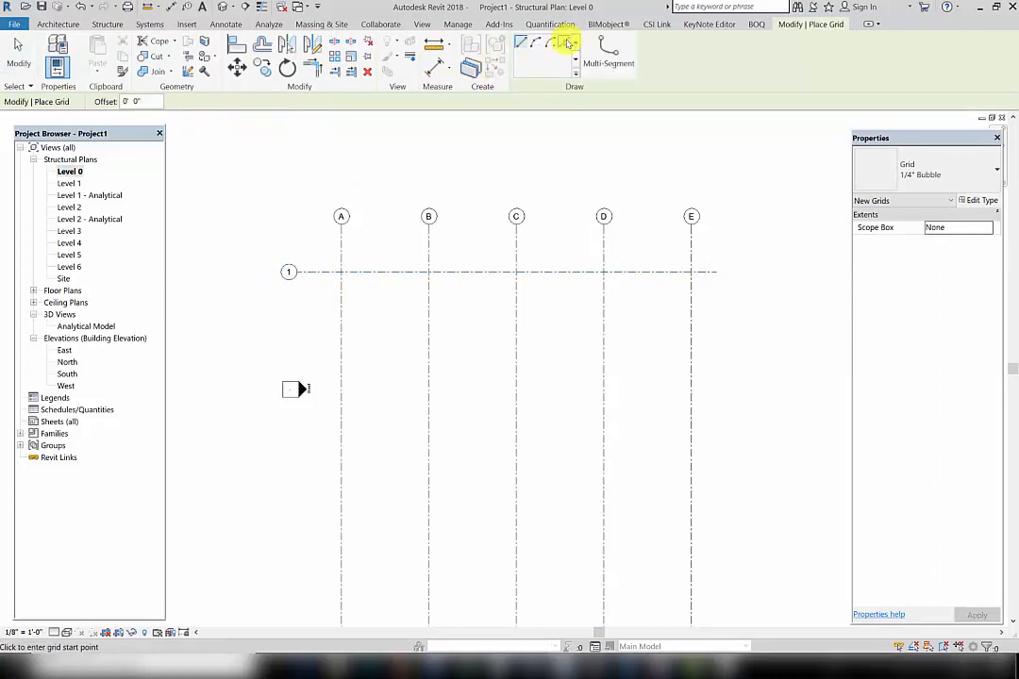
left_click(566, 43)
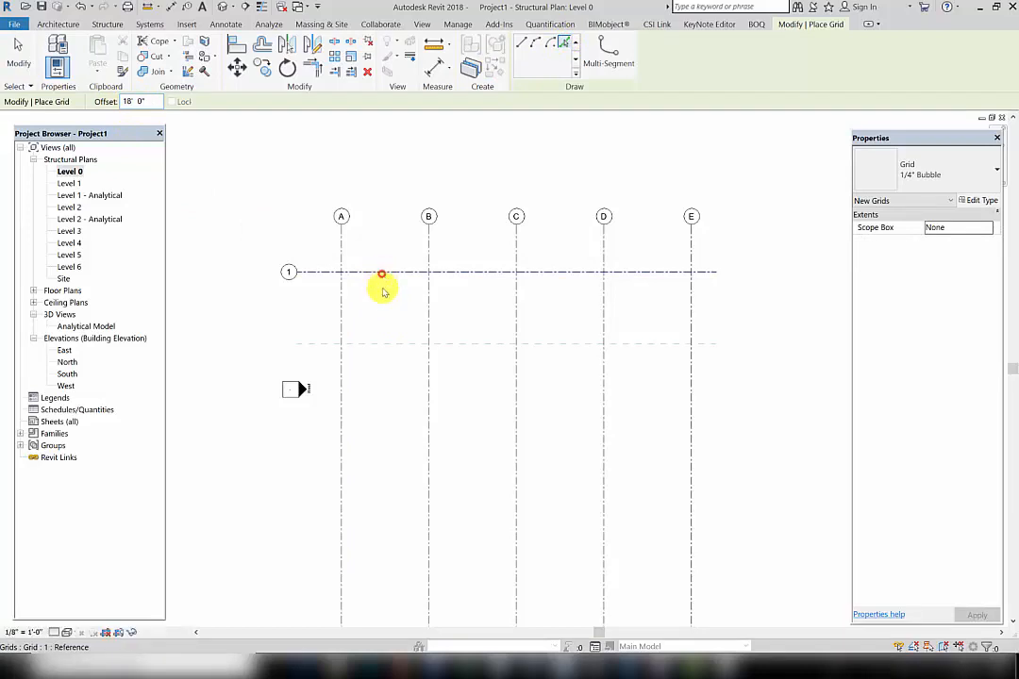
left_click(382, 273)
left_click(370, 345)
left_click(364, 416)
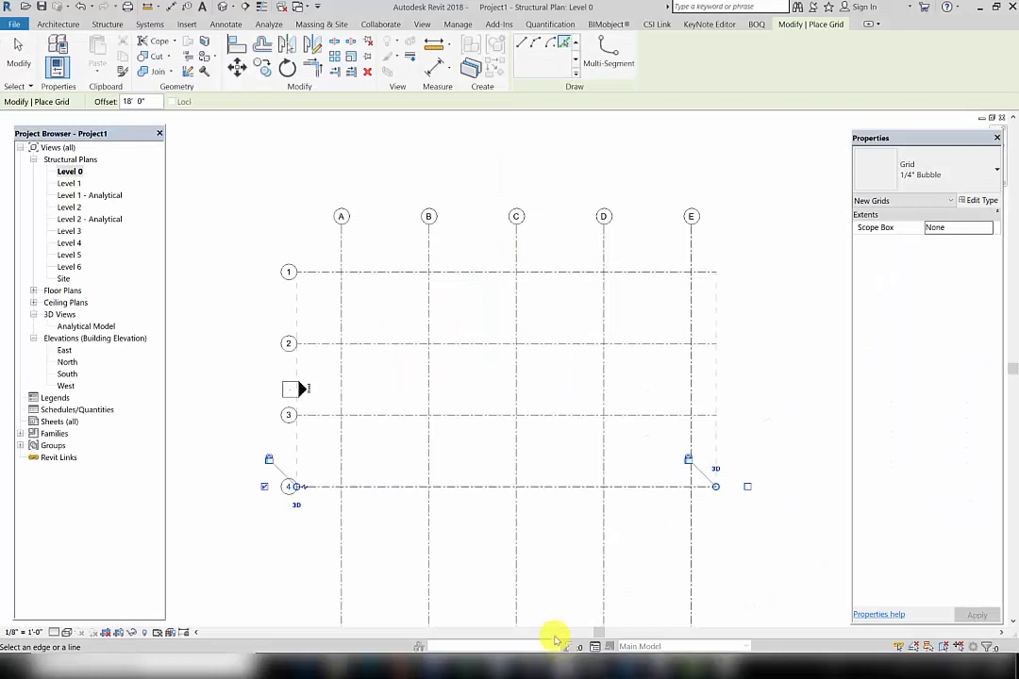
key("Escape")
key("Escape")
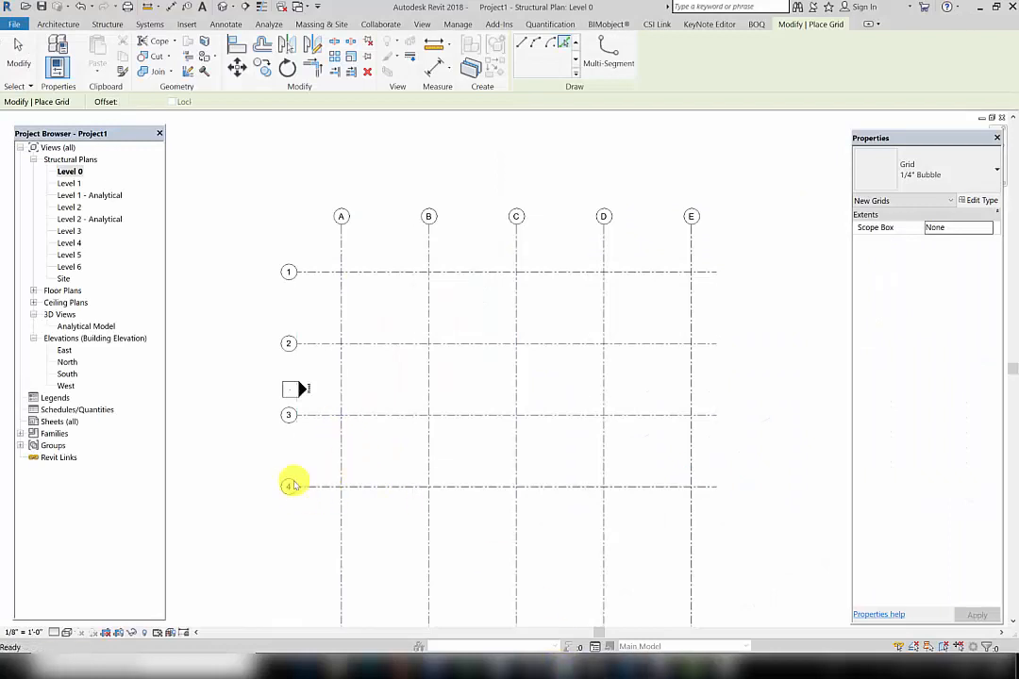
Rename the lowest horizontal grid 4' and the uppermost horizontal grid 4
left_click(288, 487)
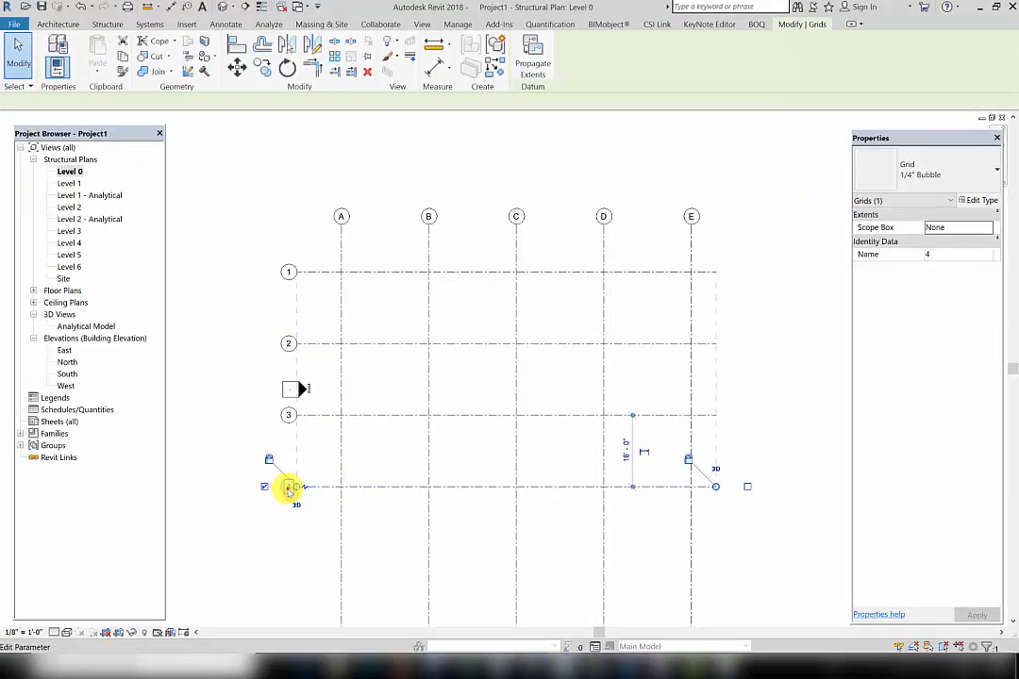
left_click(288, 488)
left_click(284, 296)
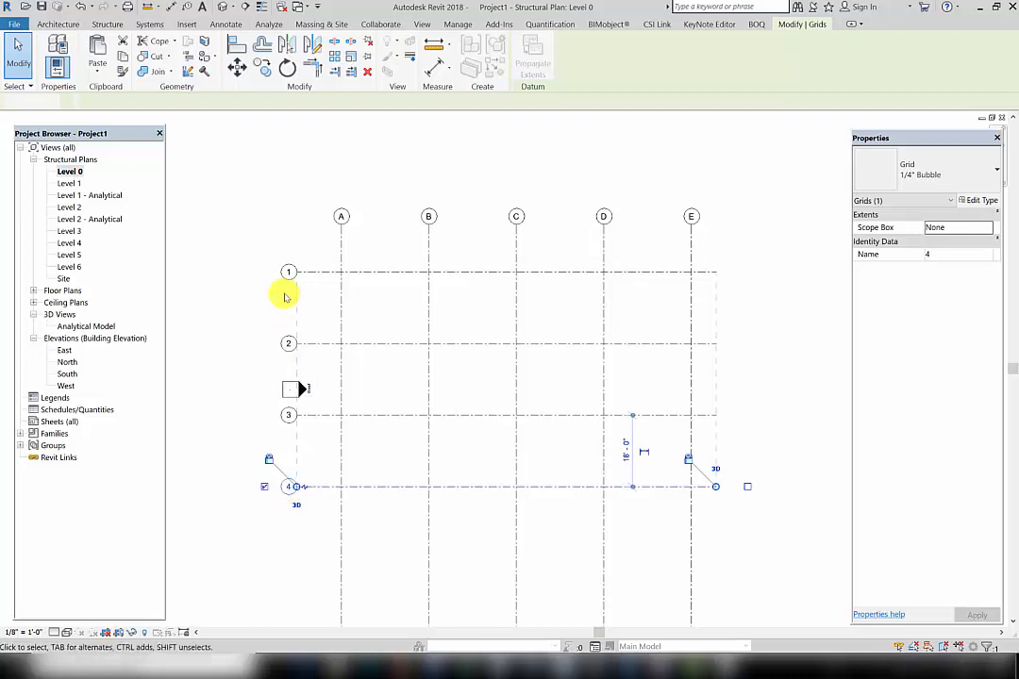
left_click(289, 488)
left_click(290, 488)
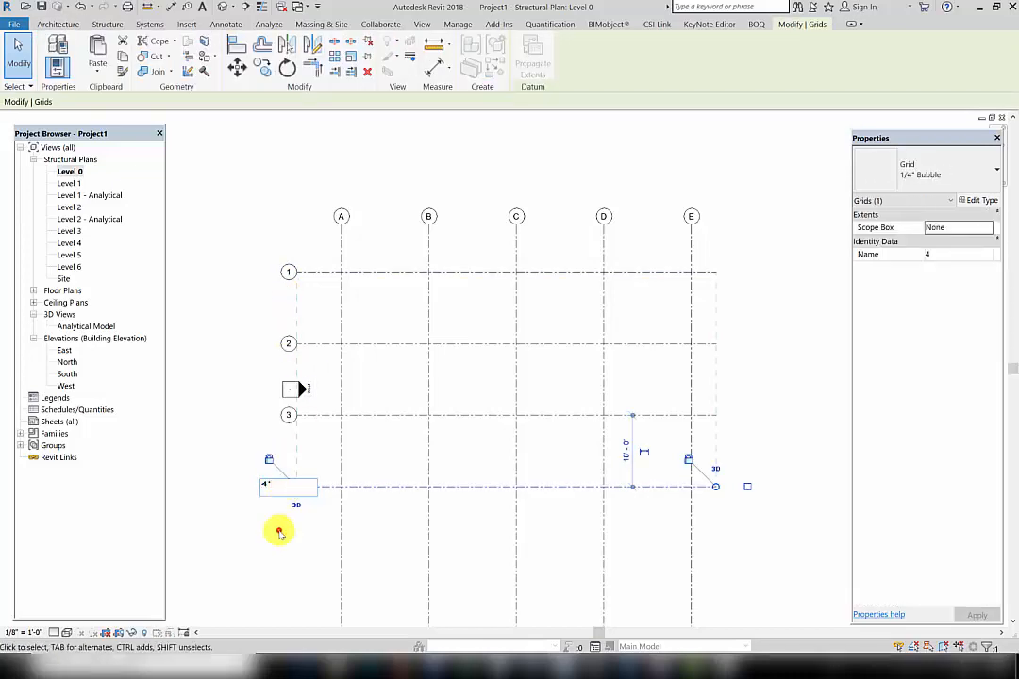
left_click(278, 530)
left_click(287, 273)
left_click(287, 274)
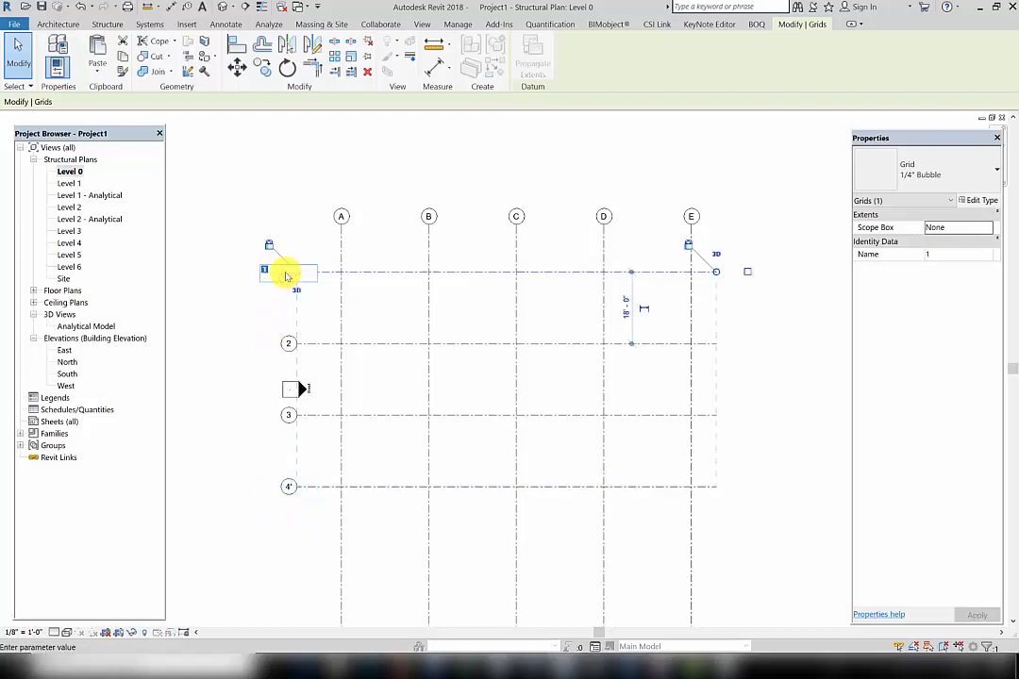
type("4")
key("Return")
Rename horizontal grid 3 as 3' and the grid directly below grid 4 as 3
left_click(288, 343)
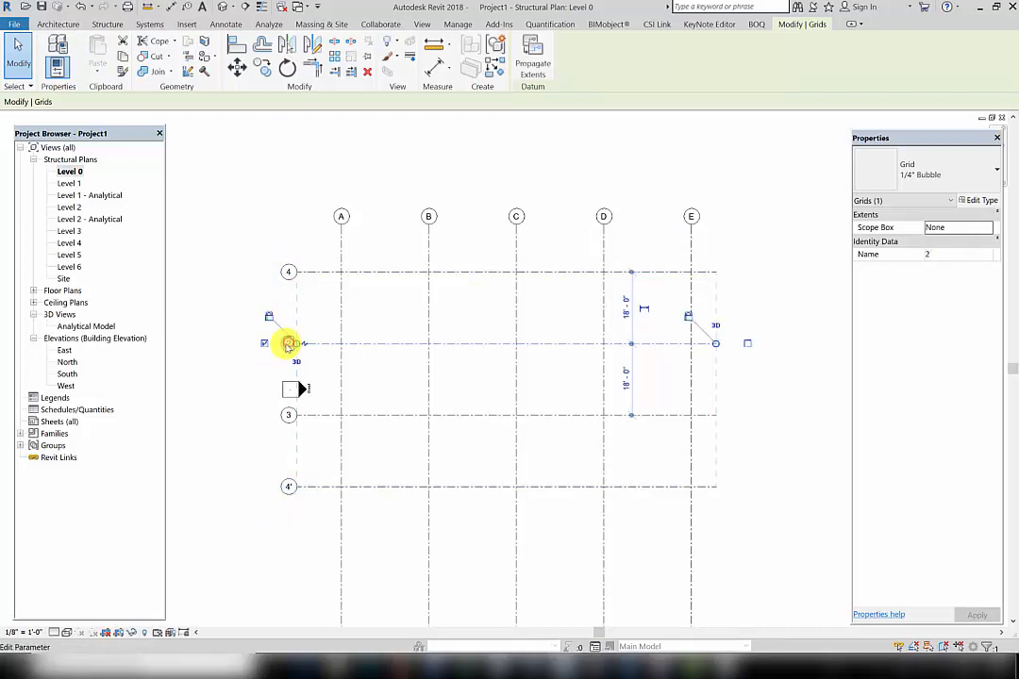
left_click(288, 415)
left_click(286, 415)
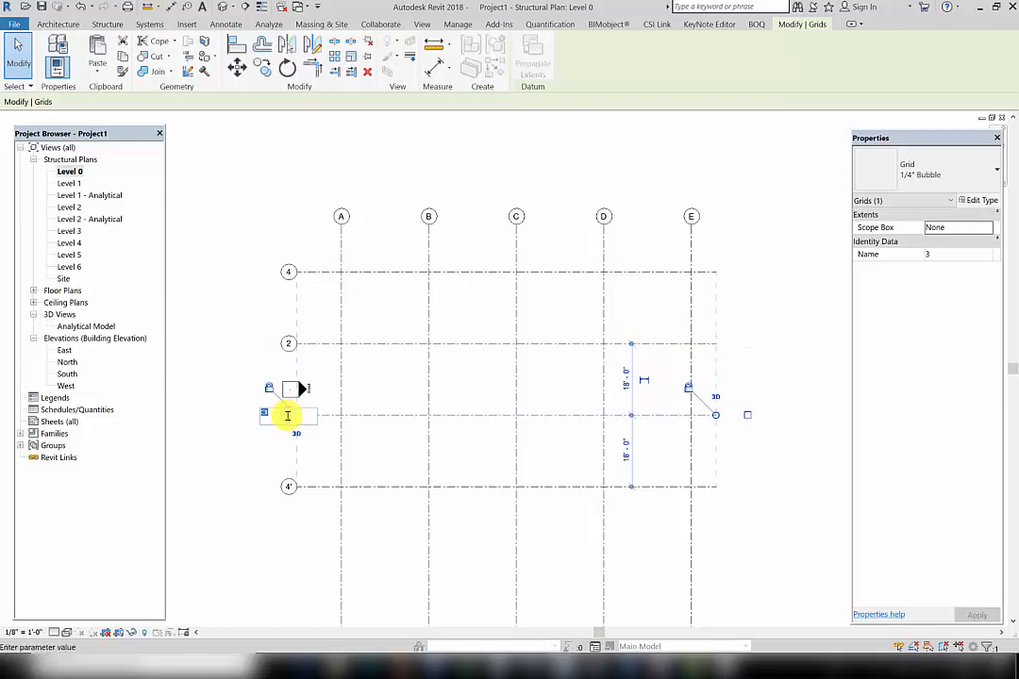
type("3'")
key("Return")
left_click(288, 343)
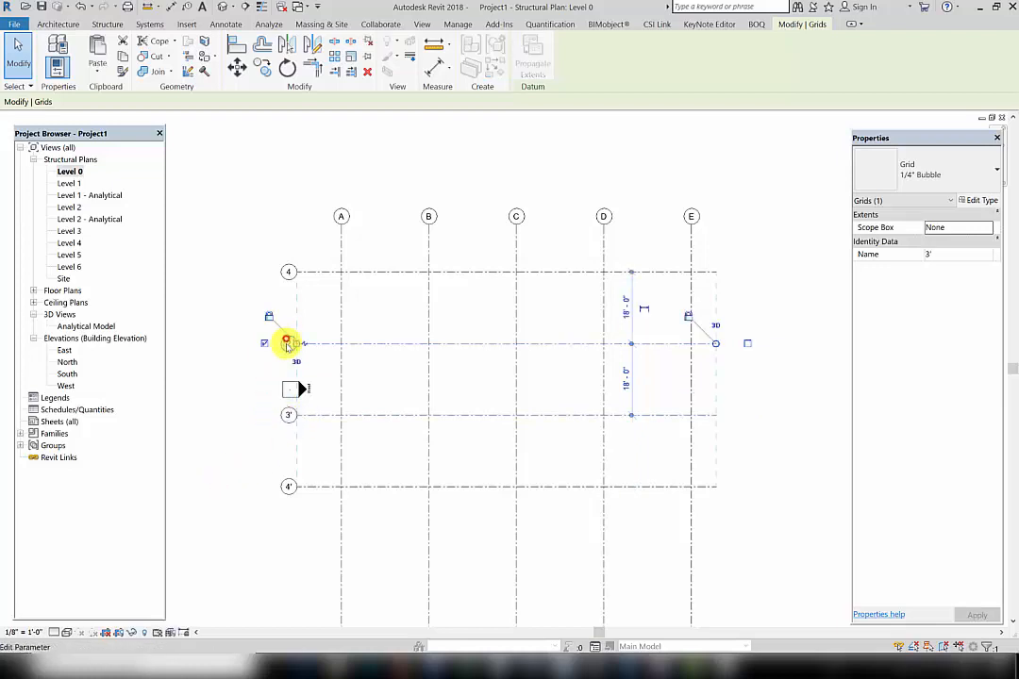
left_click(287, 344)
type("3")
left_click(263, 390)
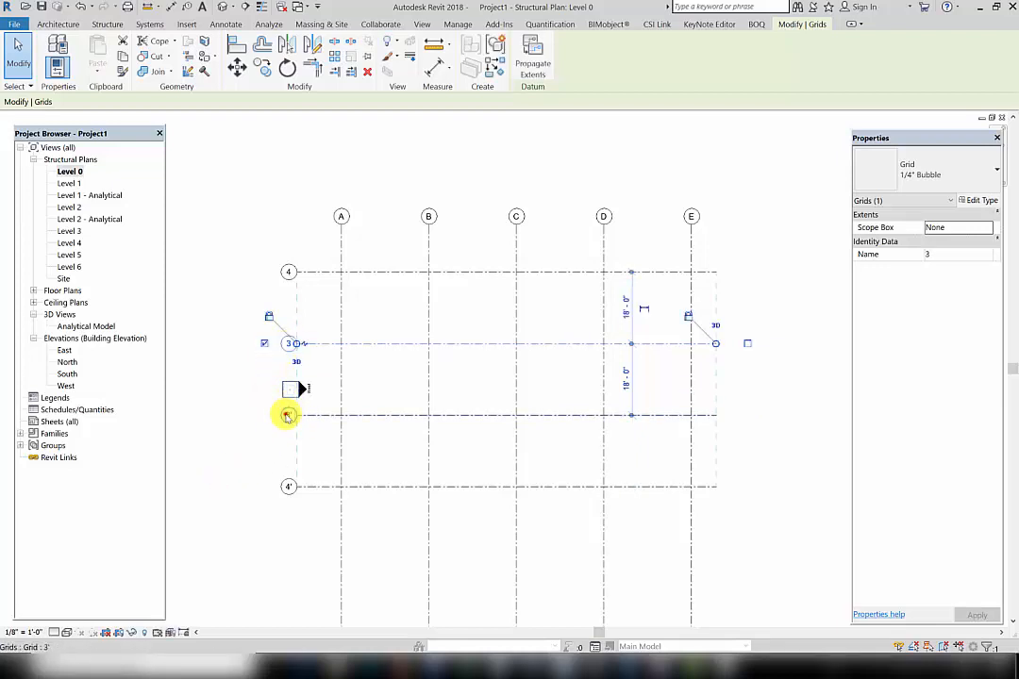
Rename horizontal grid 3' as 2 and the lowest grid 4' as 1
left_click(288, 415)
left_click(287, 415)
type("2")
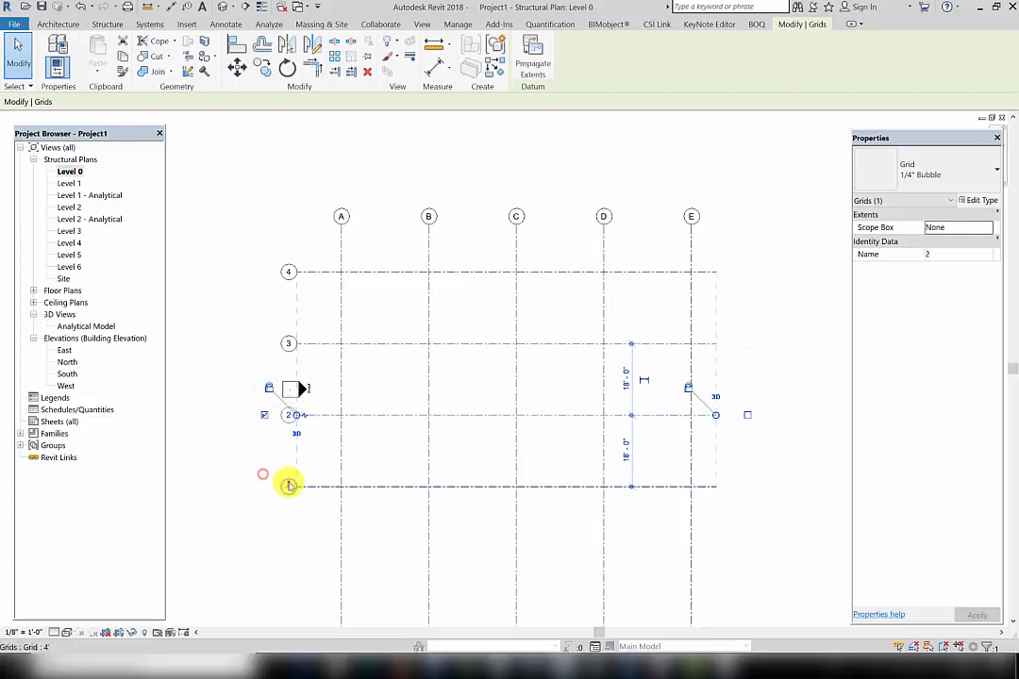
left_click(288, 486)
left_click(288, 487)
type("1")
left_click(276, 528)
scroll(392, 455, "up", 1)
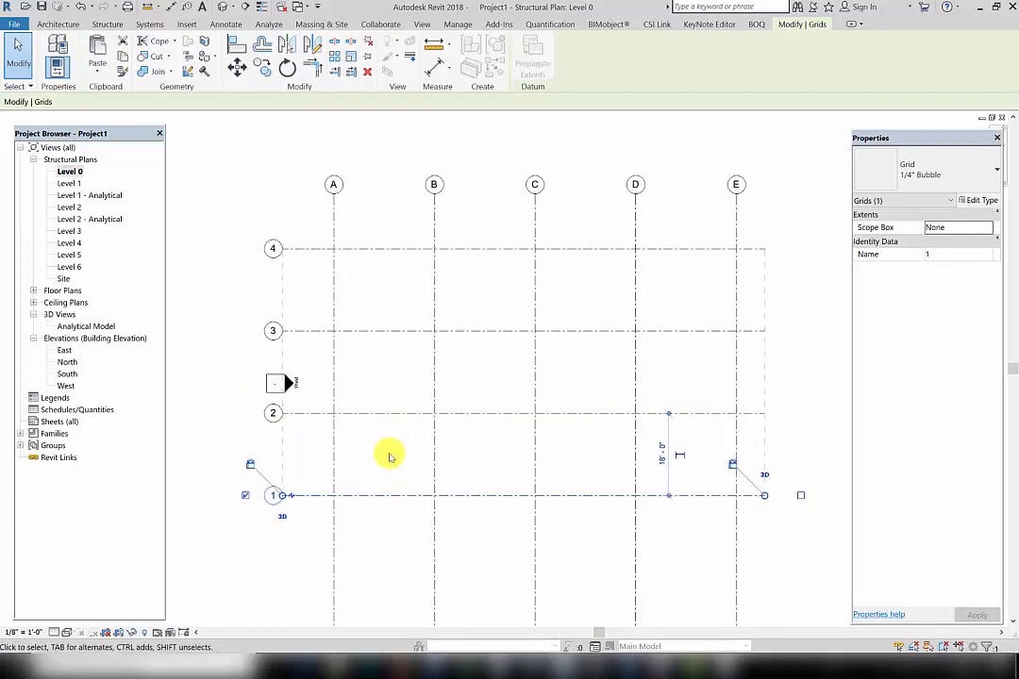
left_click(389, 454)
middle_click_drag(500, 361, 472, 357)
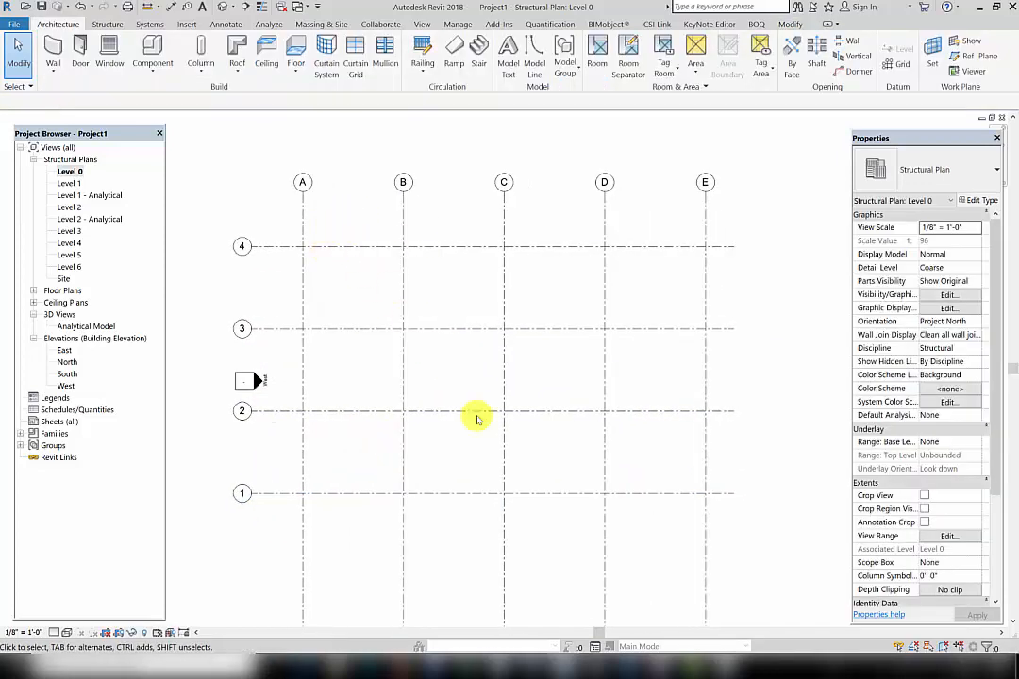
Switch to ETABS, examine the Concrete Column frame section's material and dimensions, and return to Revit
mouse_move(665, 662)
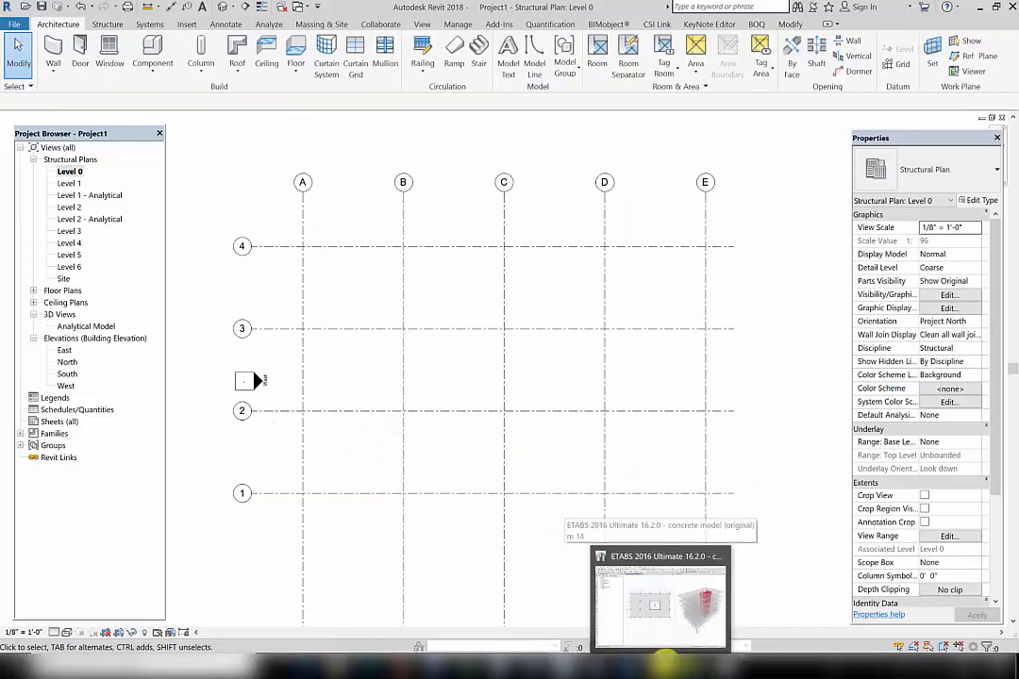
left_click(668, 641)
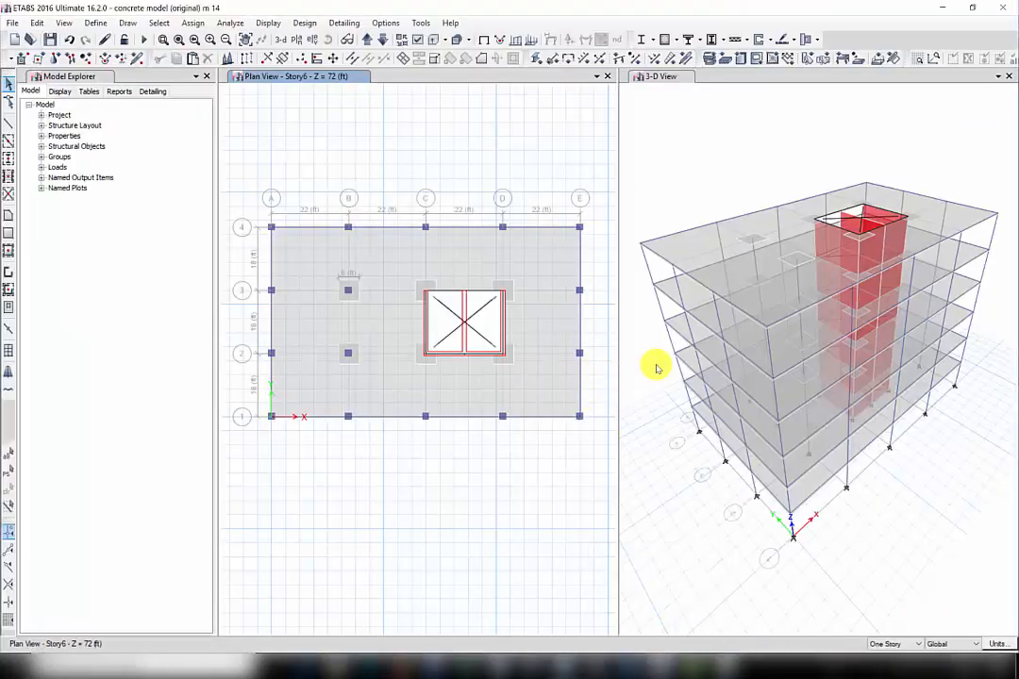
left_click(98, 23)
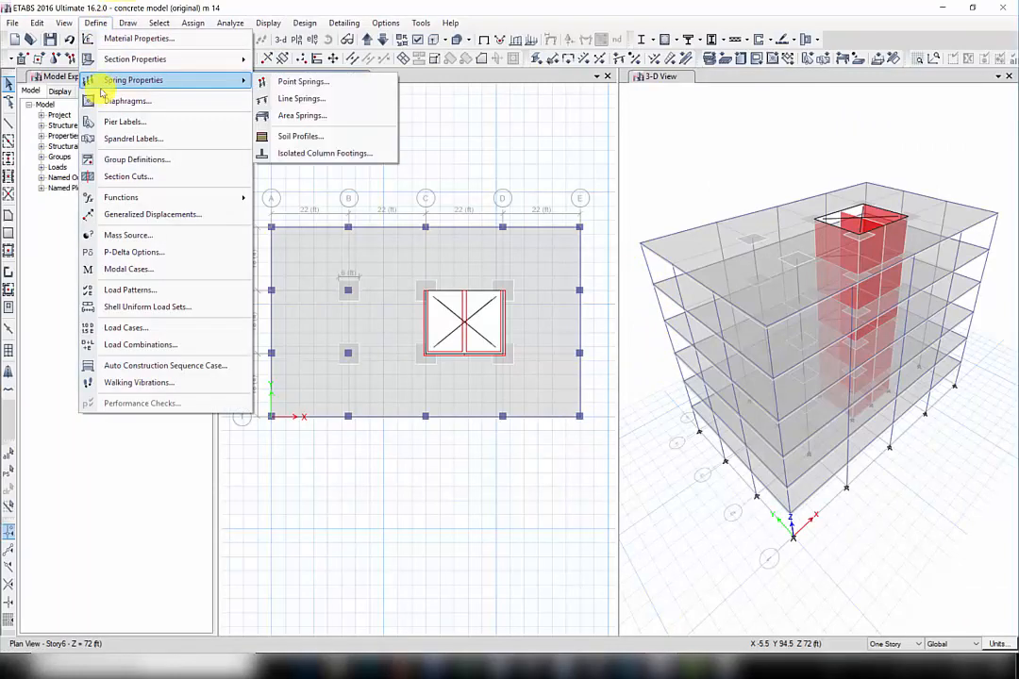
mouse_move(112, 59)
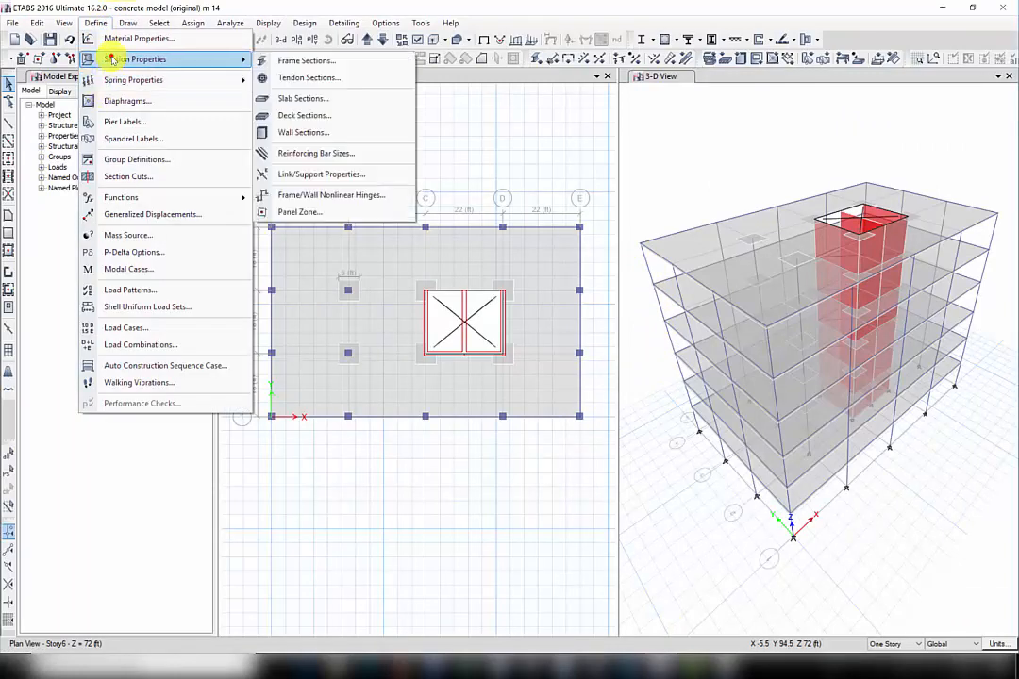
left_click(300, 62)
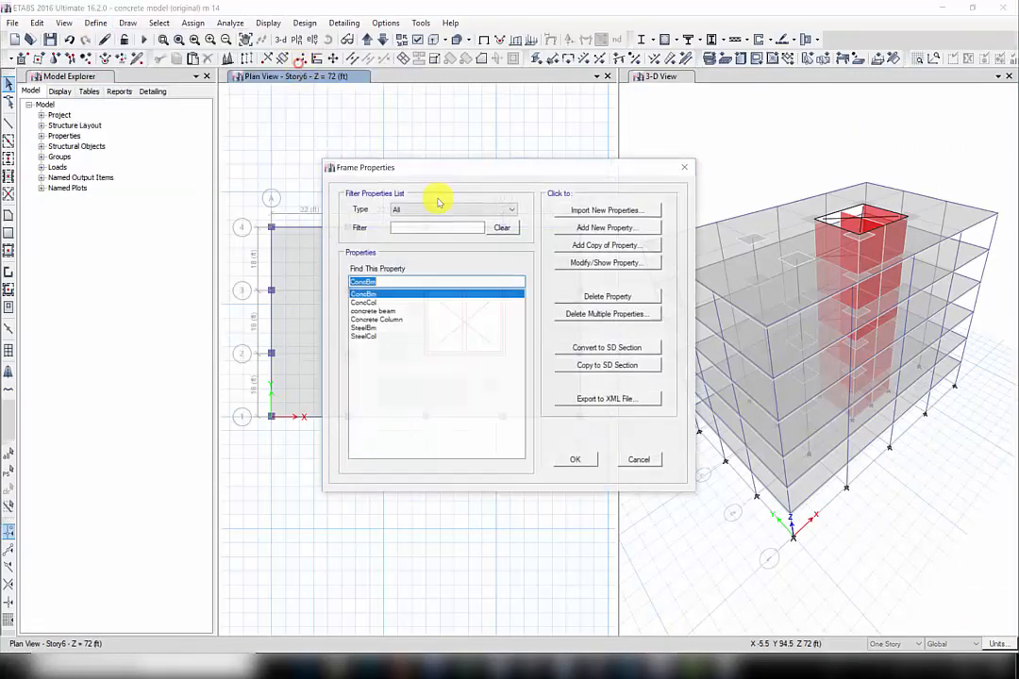
left_click(392, 321)
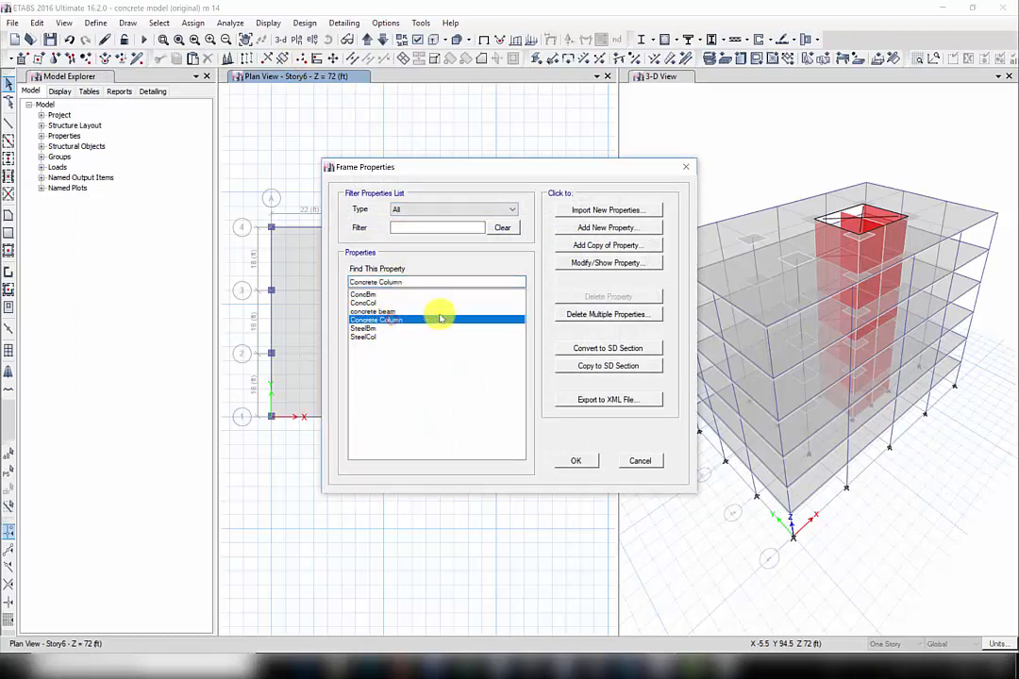
left_click(586, 264)
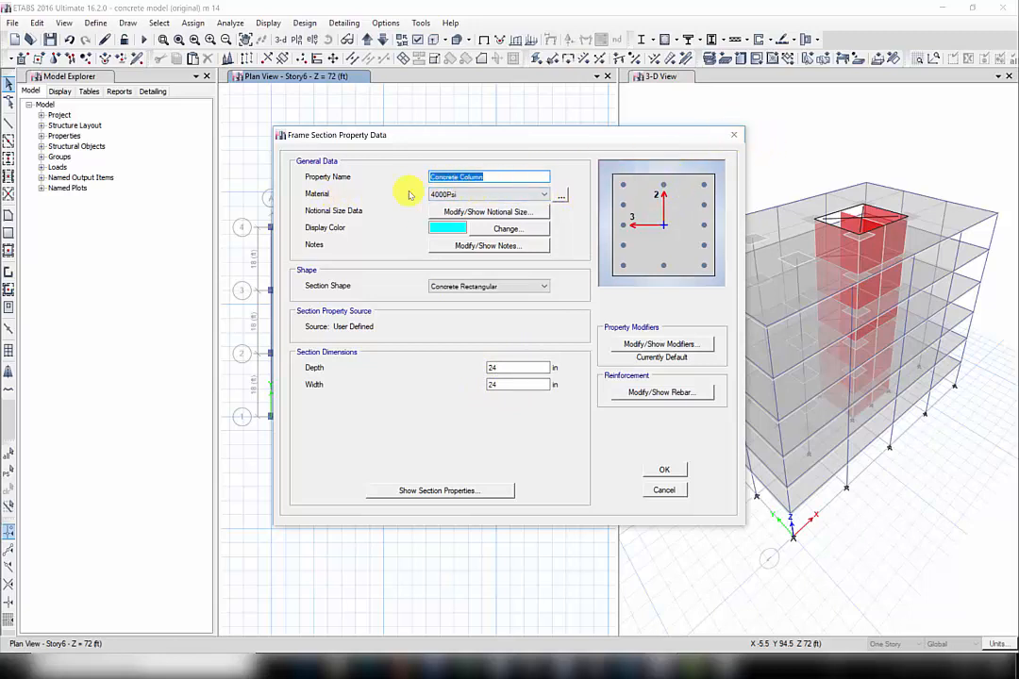
left_click(729, 138)
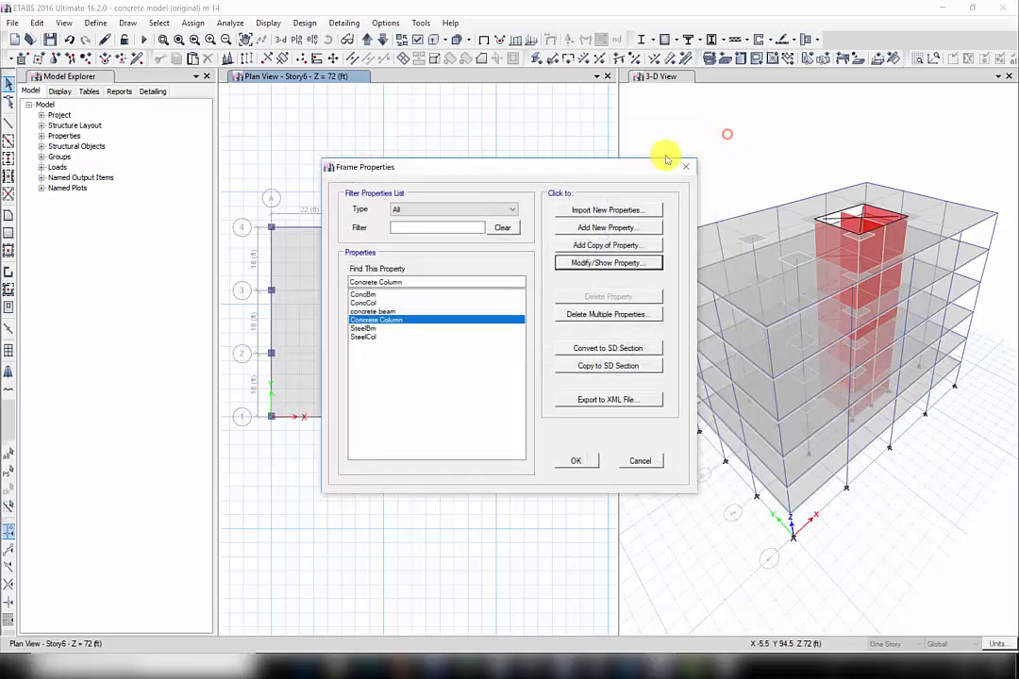
left_click(675, 141)
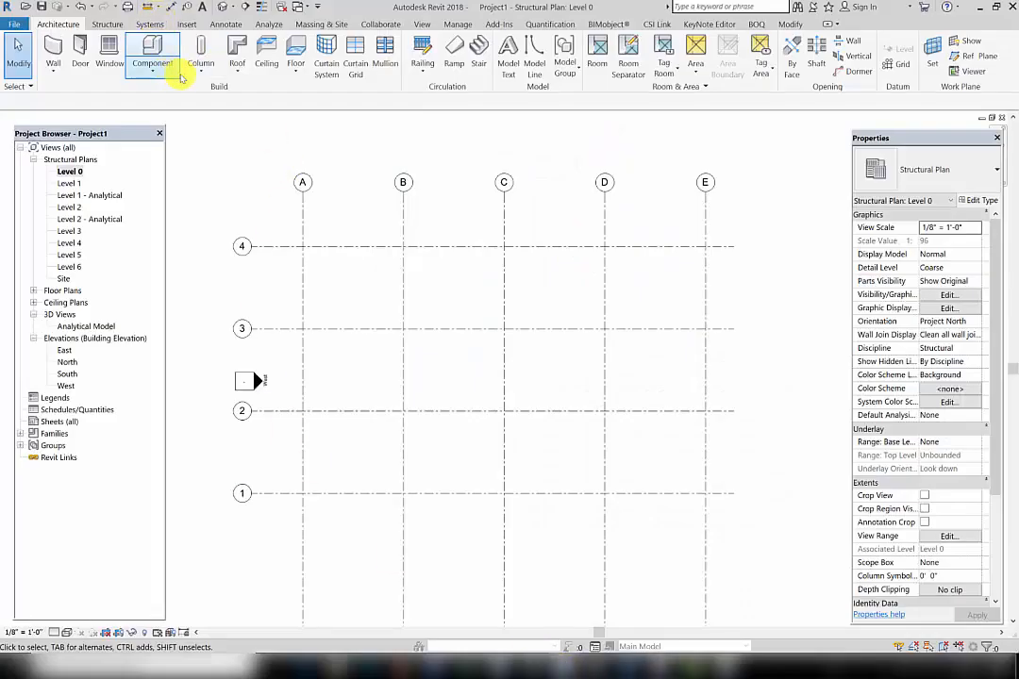
Start a structural column and duplicate the Concrete-Rectangular-Column 24 x 30 type as 24 x 24, with b and h at 2' 0"
left_click(107, 24)
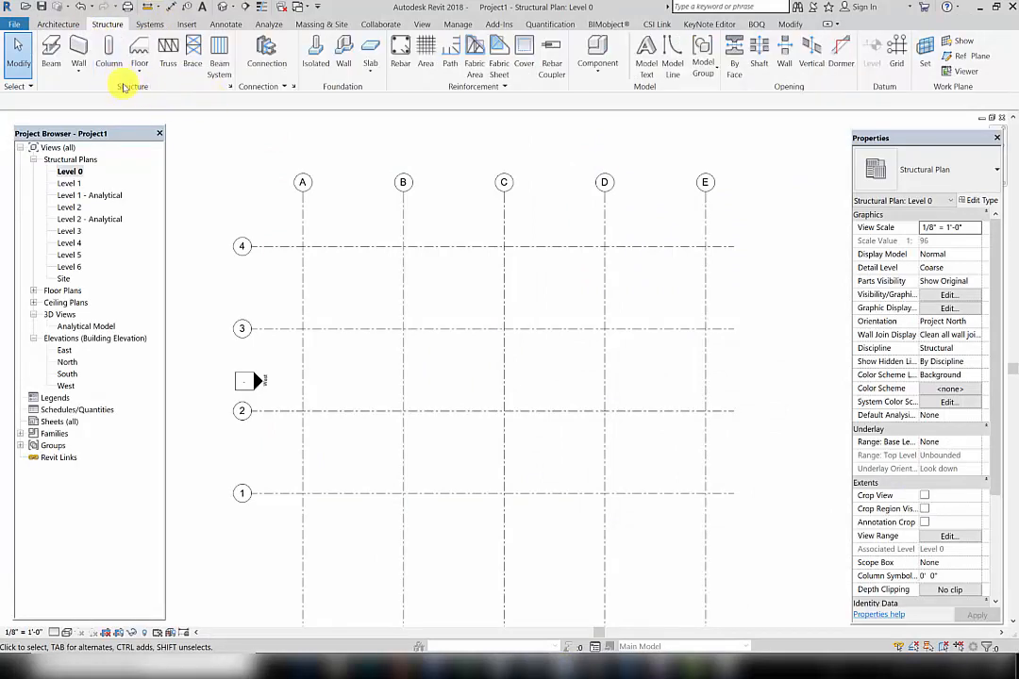
left_click(107, 47)
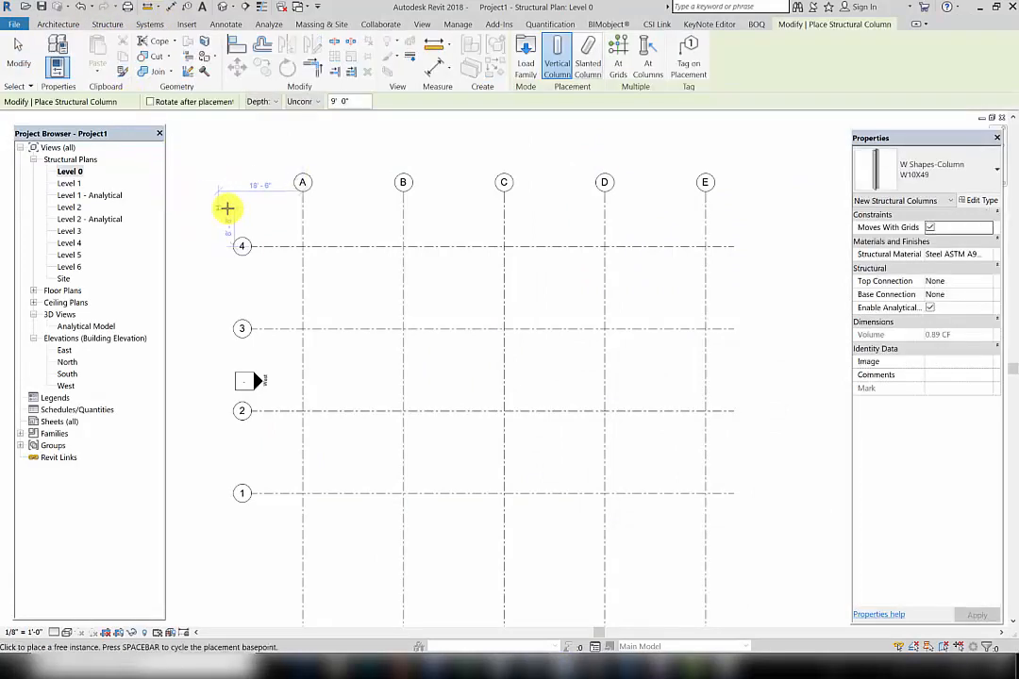
left_click(949, 170)
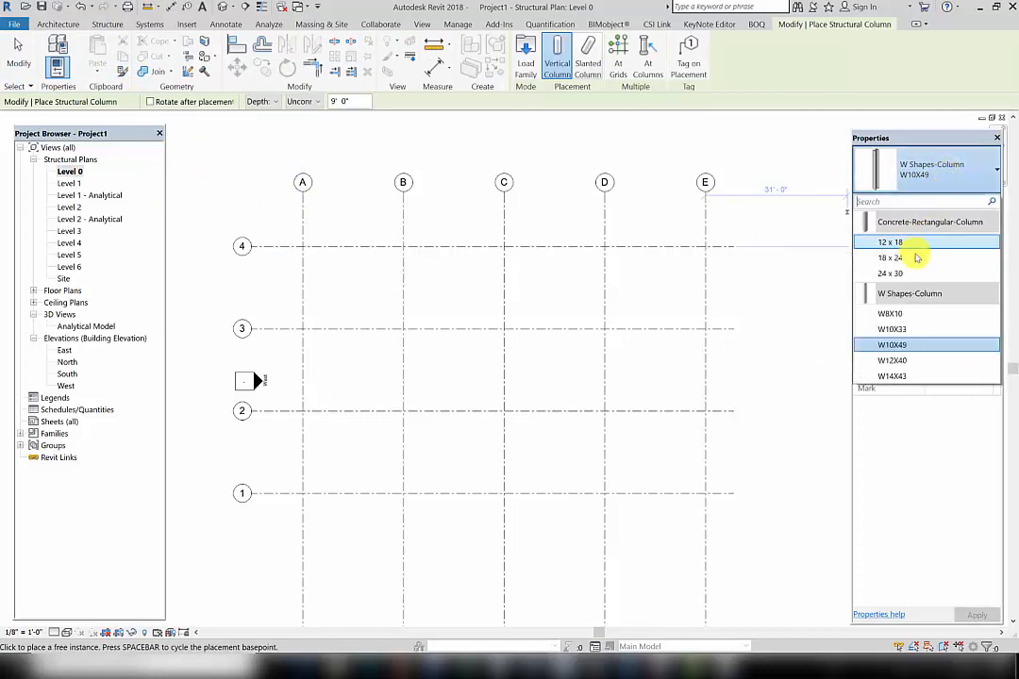
left_click(913, 273)
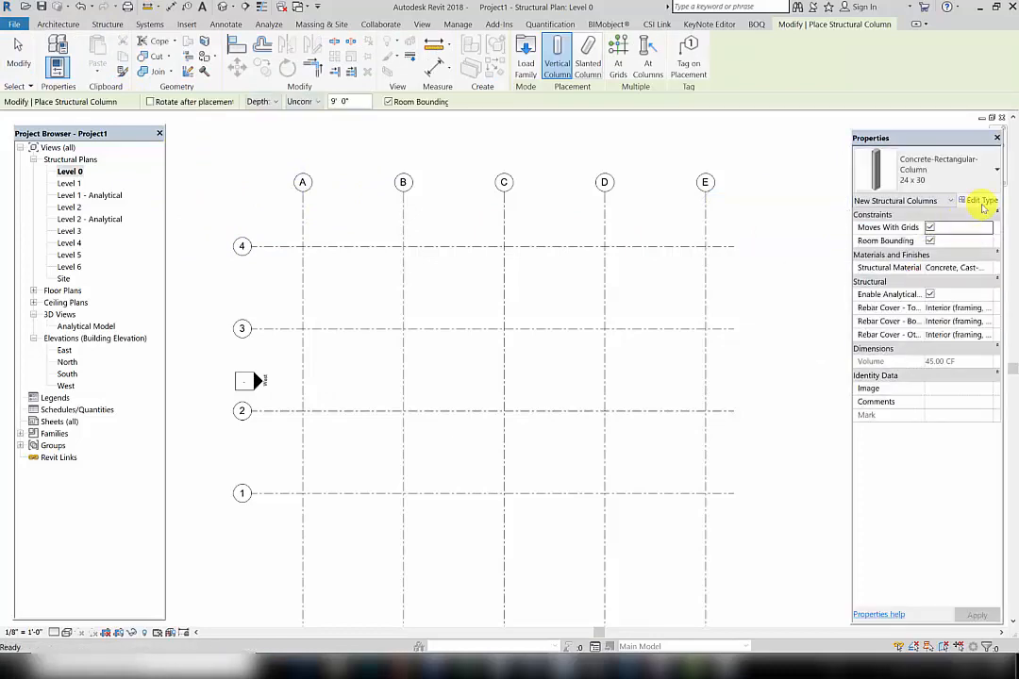
left_click(981, 200)
left_click(598, 179)
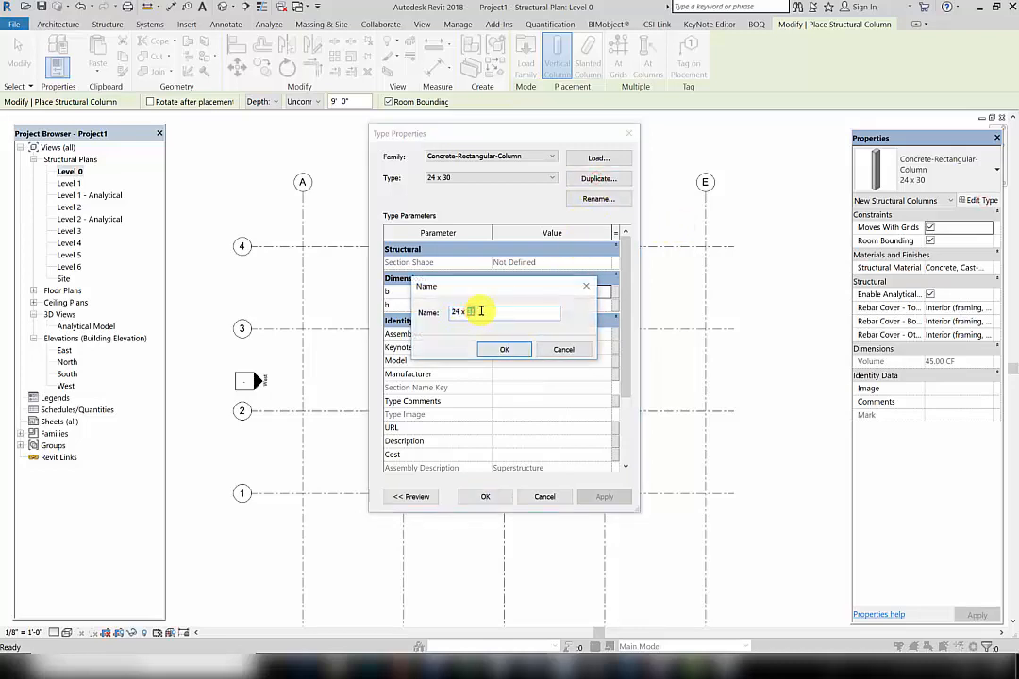
type("24 x 24")
left_click(504, 349)
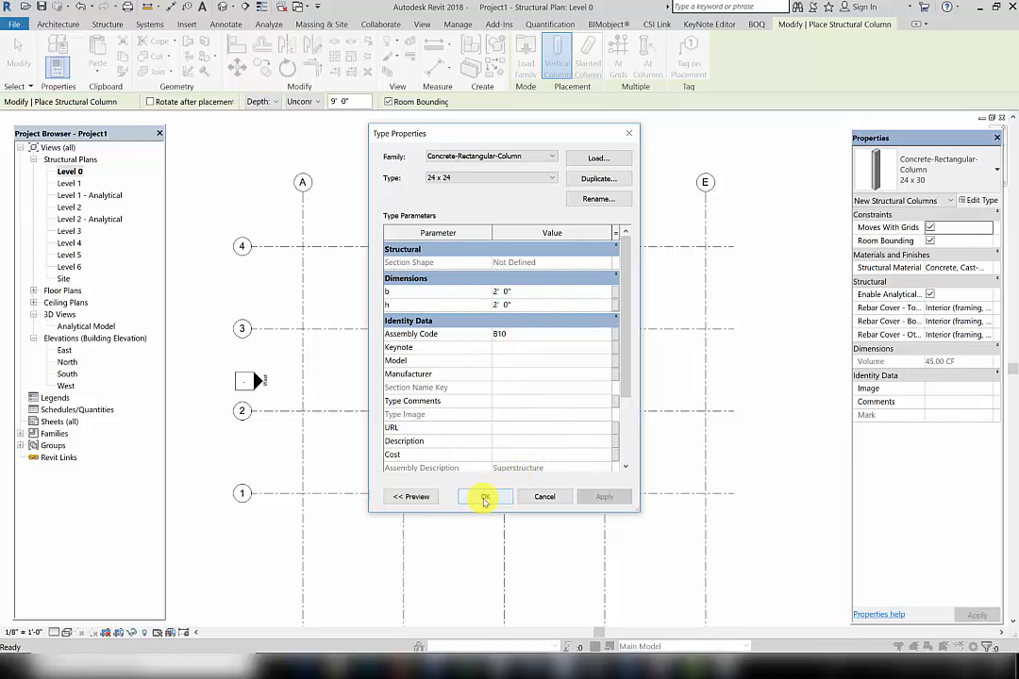
left_click(484, 494)
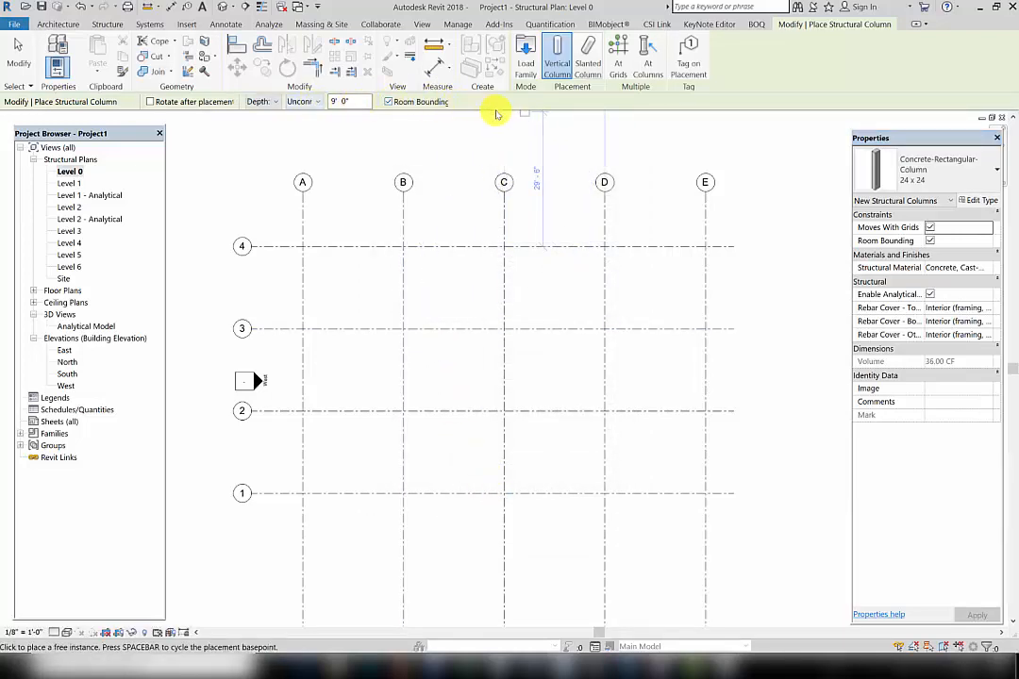
Place the 24 x 24 columns at every intersection of grids A–E and 1–4, and open the default 3D view
left_click(618, 68)
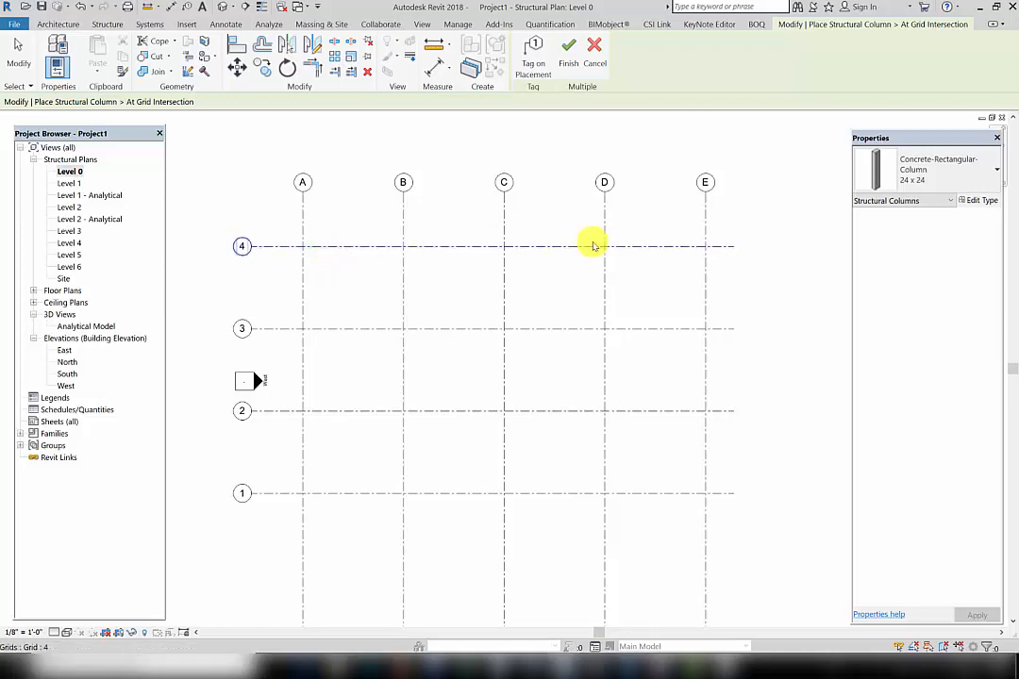
left_click_drag(715, 232, 293, 519)
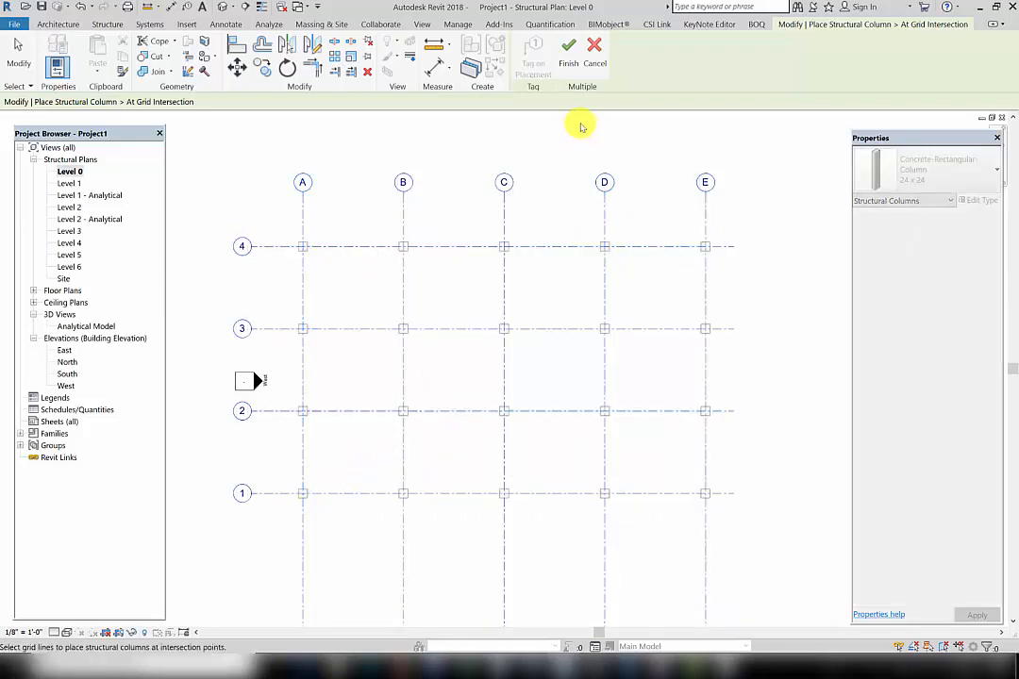
left_click(571, 66)
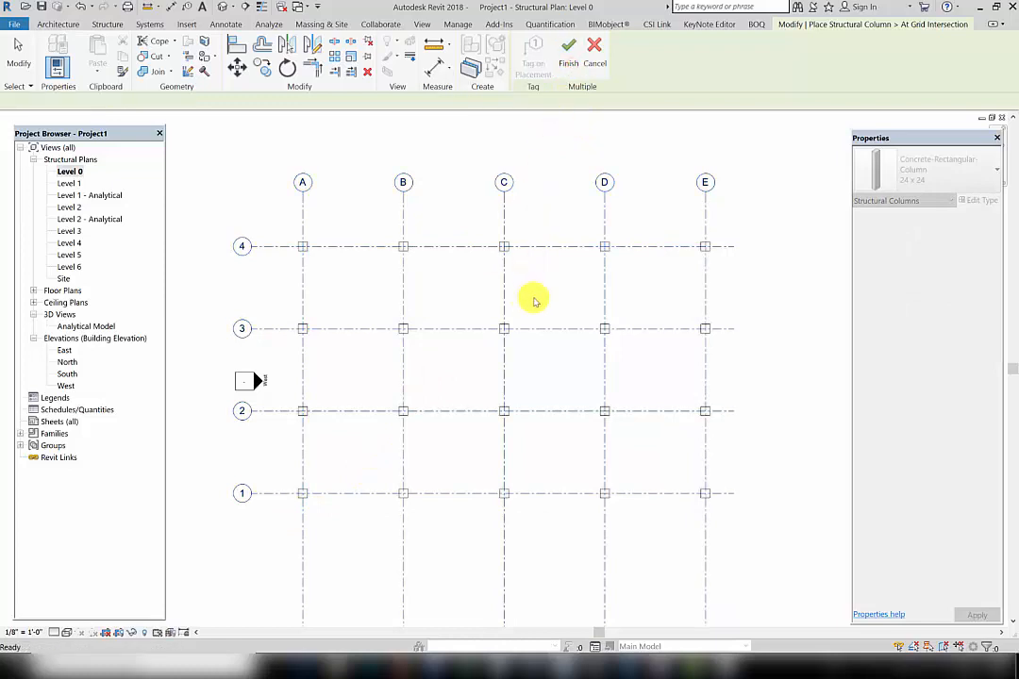
left_click(18, 52)
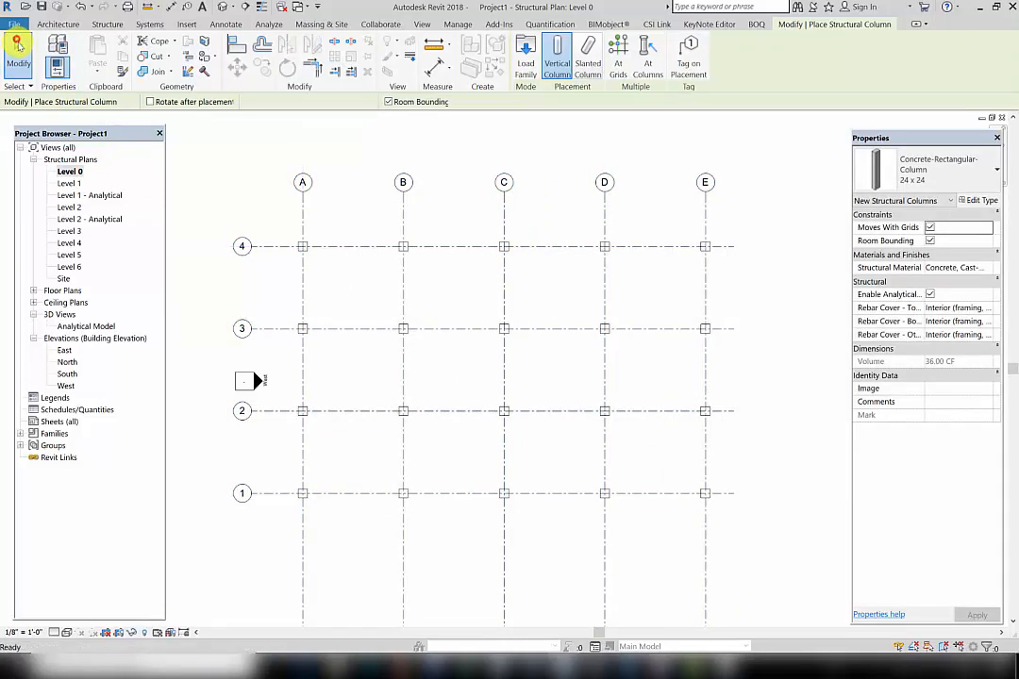
left_click(205, 7)
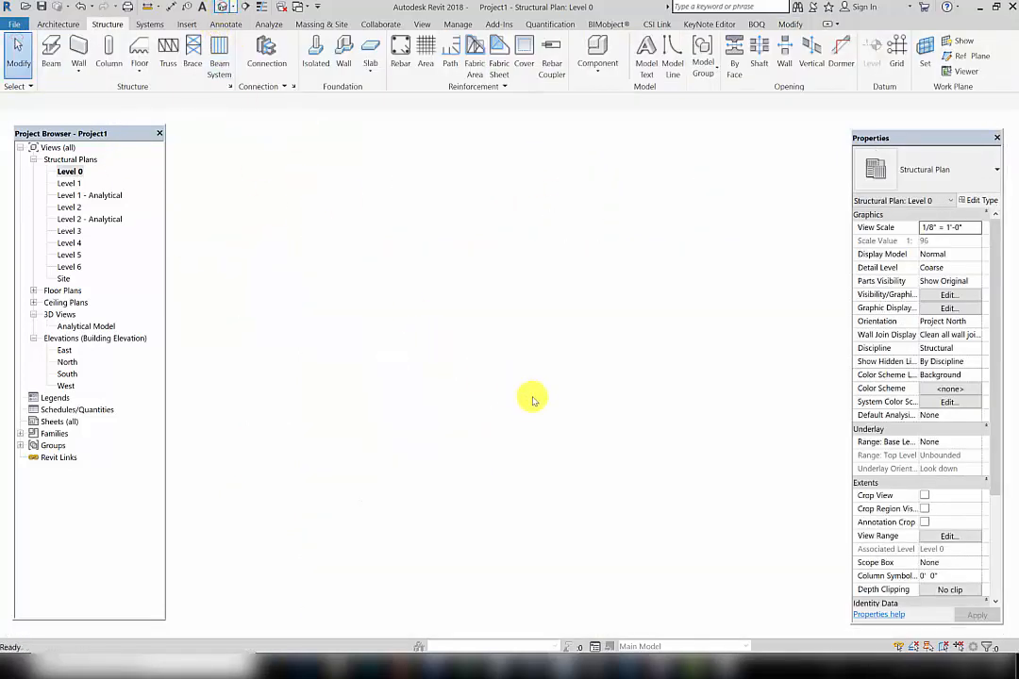
scroll(481, 415, "down", 2)
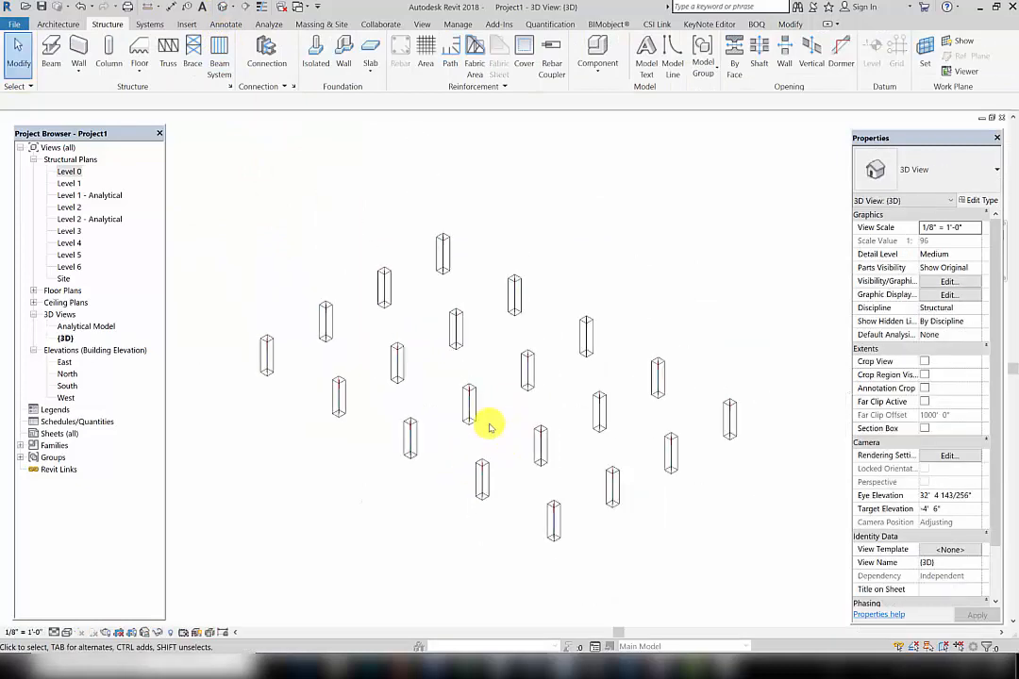
Set all structural columns, excluding their analytical columns, to a base offset of 0' 0" and a top level of Level 6
mouse_move(759, 548)
left_mouse_down()
mouse_move(282, 280)
mouse_move(221, 233)
left_mouse_up()
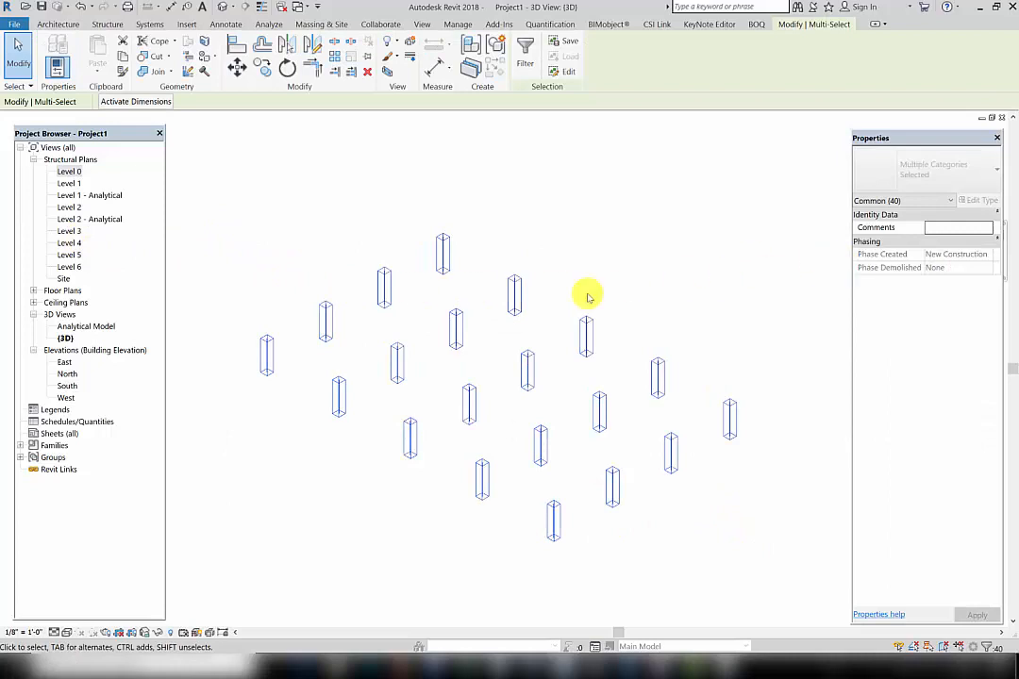
left_click(526, 52)
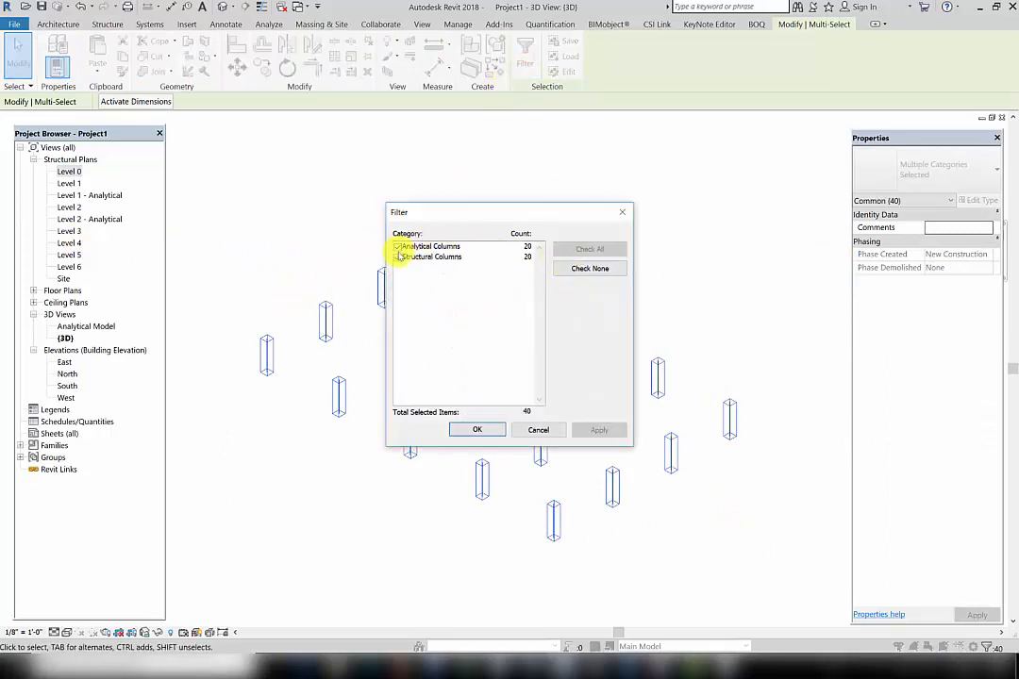
left_click(397, 246)
left_click(467, 428)
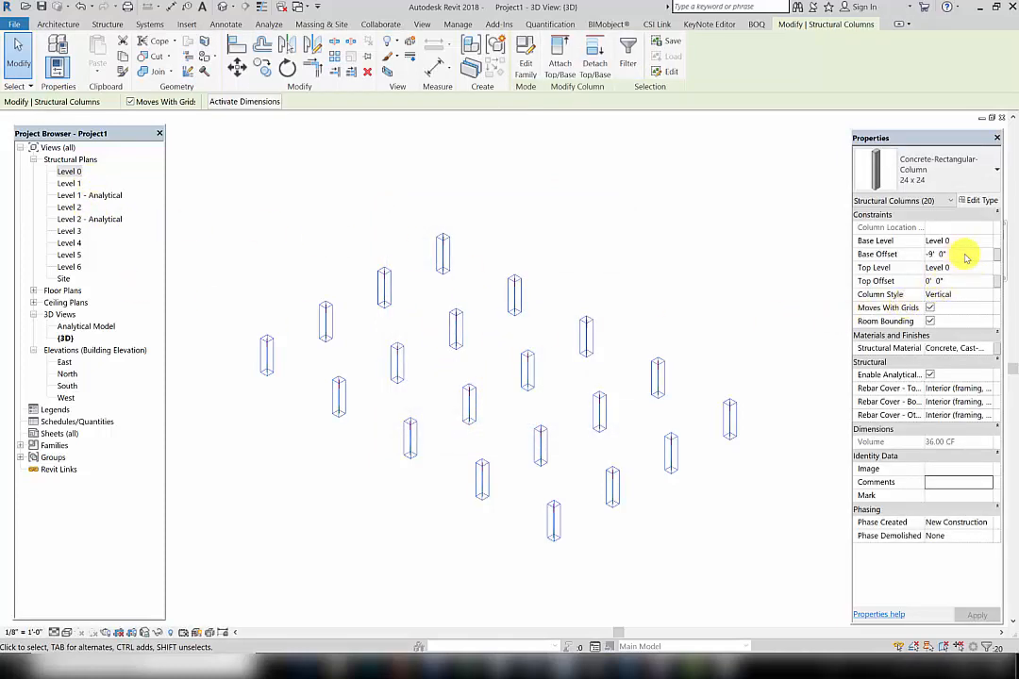
left_click(965, 256)
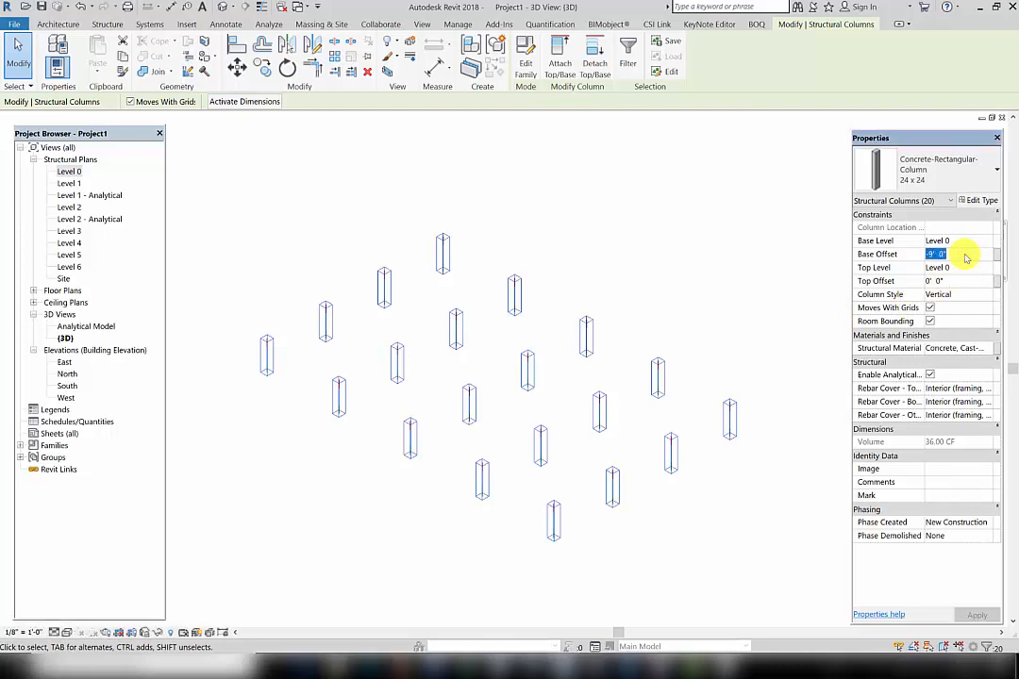
key("Return")
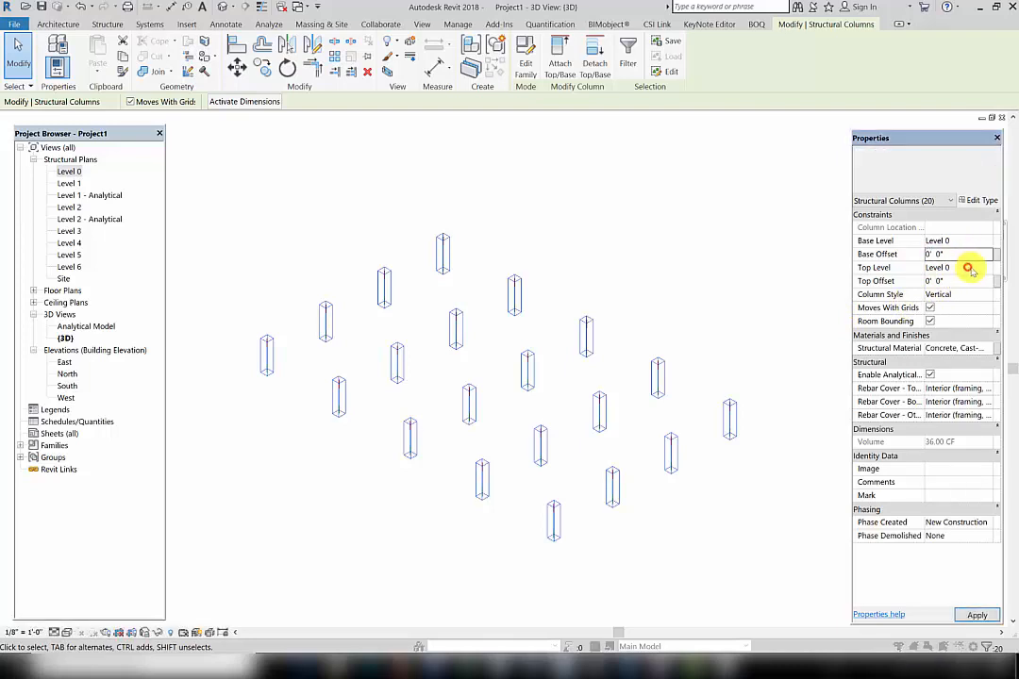
key("Escape")
left_click(962, 267)
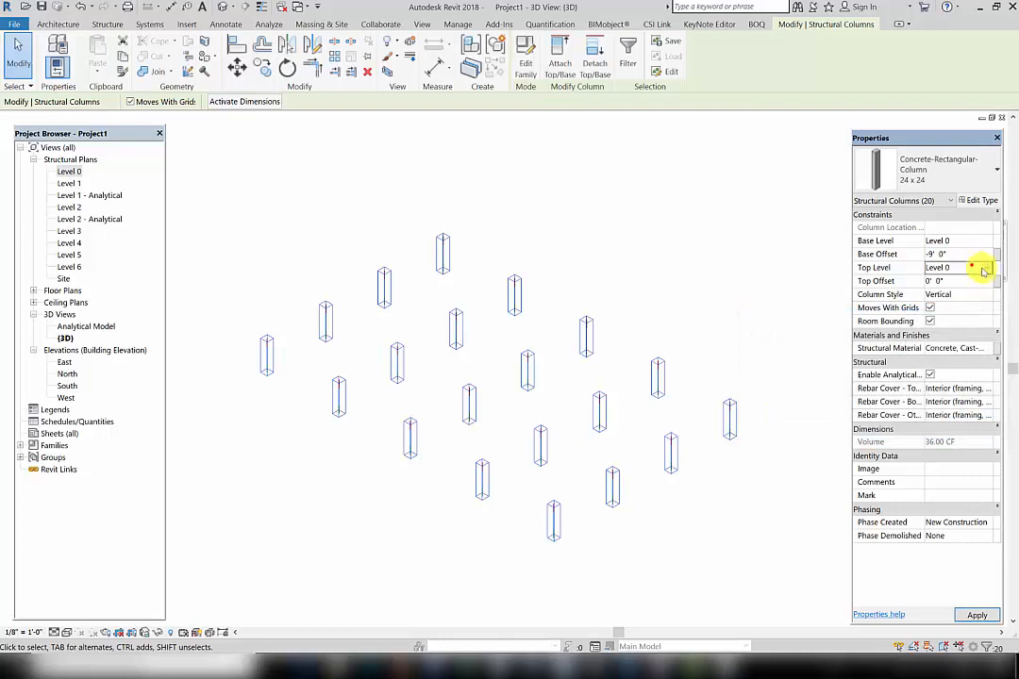
left_click(986, 268)
left_click(947, 323)
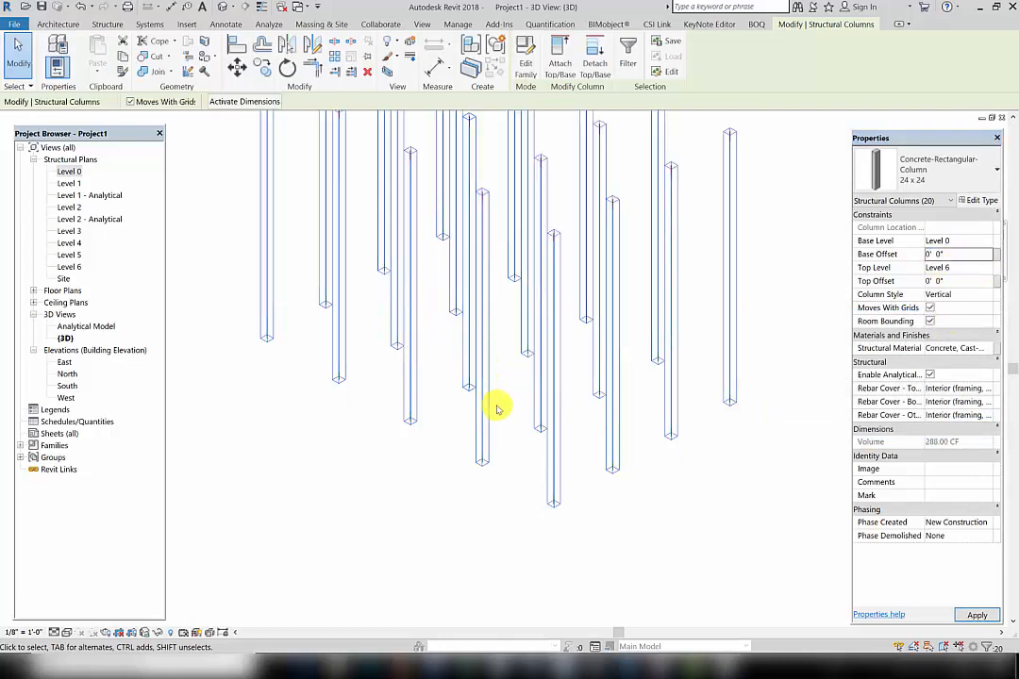
left_click(424, 488)
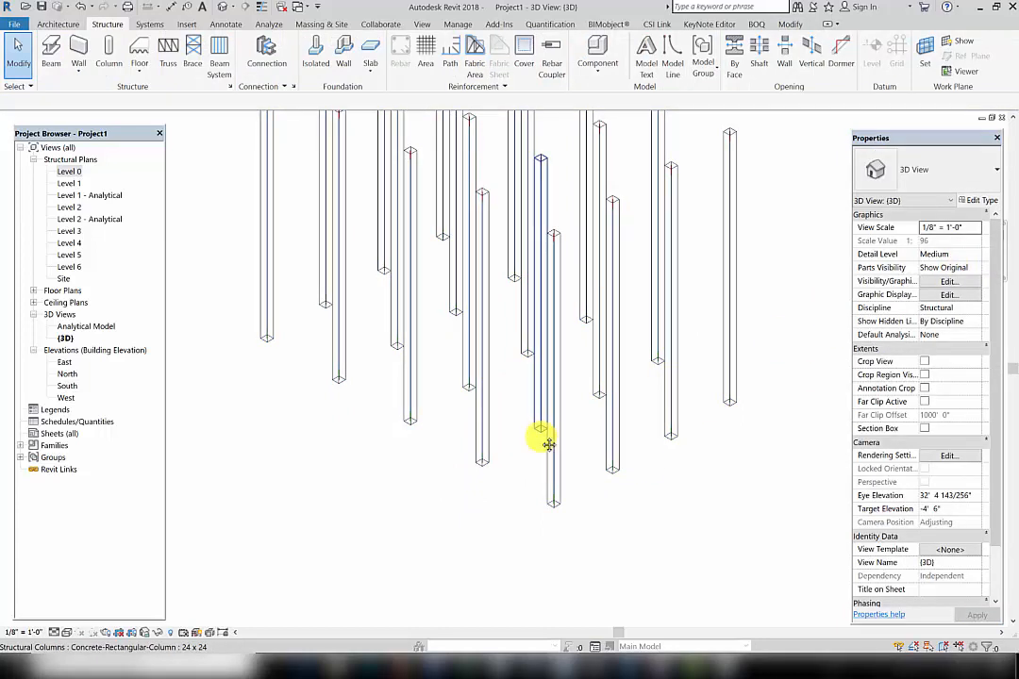
Open the Level 6 structural plan and frame the column grid
middle_click_drag(548, 445, 540, 471)
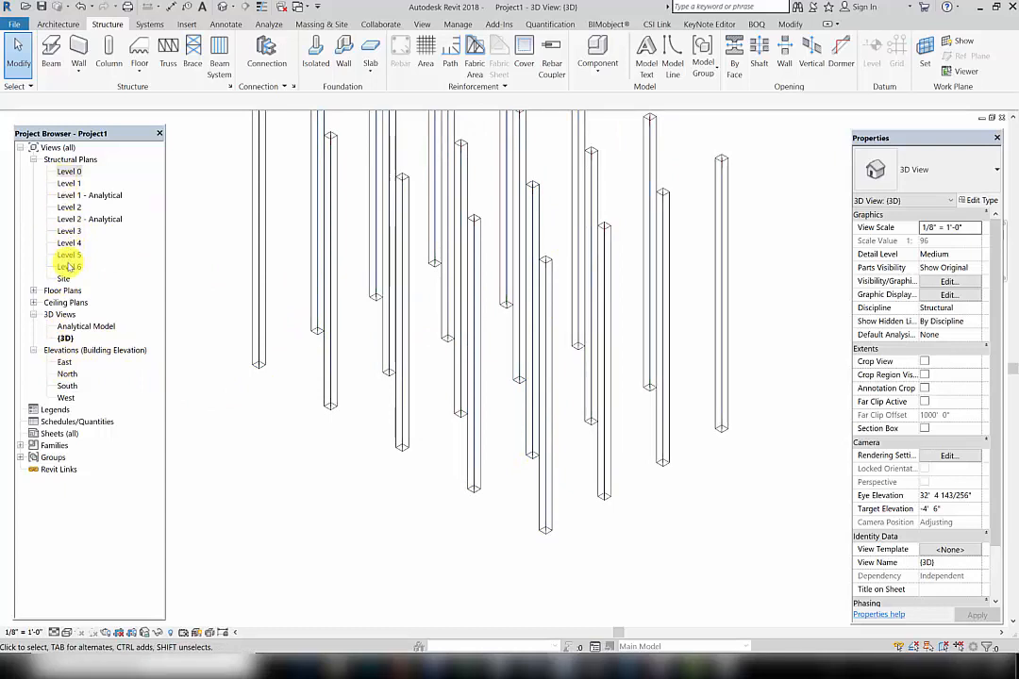
double_click(69, 267)
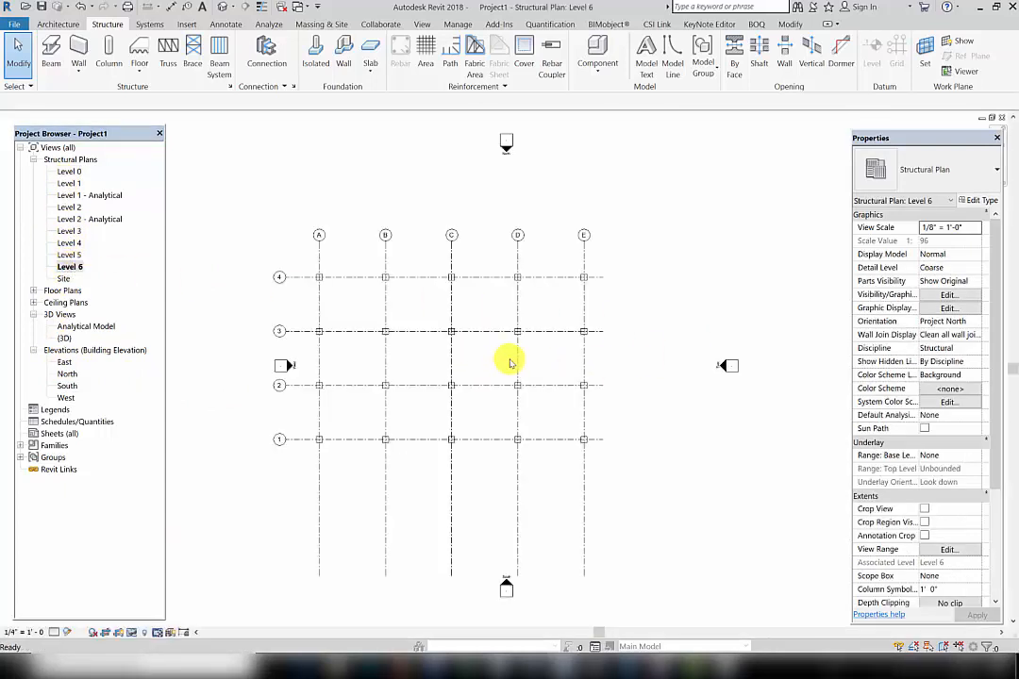
scroll(325, 330, "up", 2)
middle_click_drag(419, 424, 423, 426)
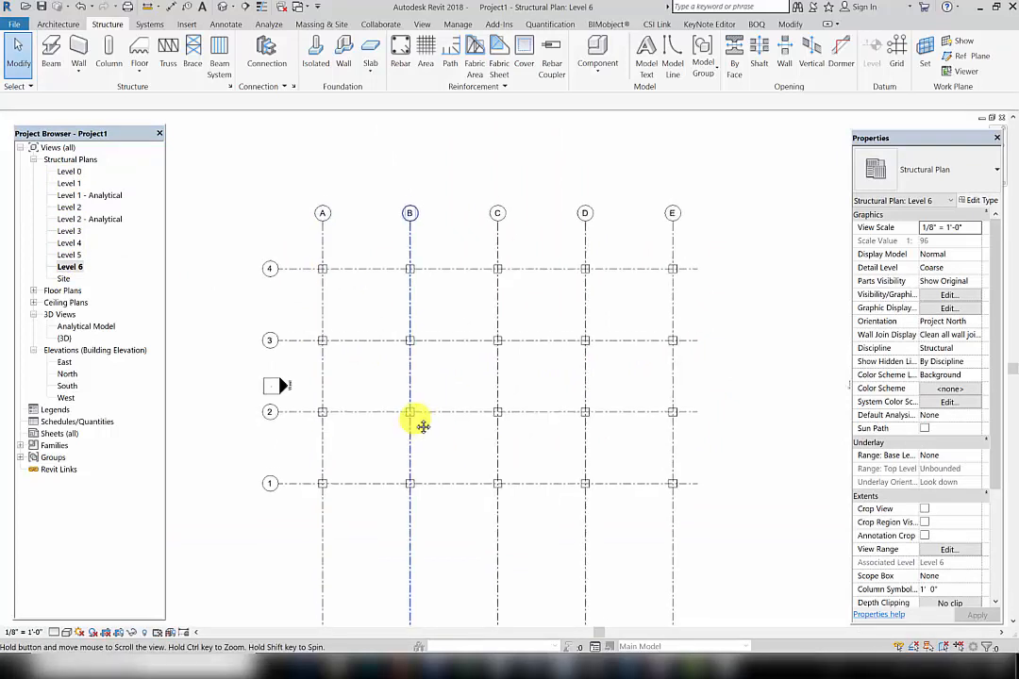
scroll(423, 425, "up", 2)
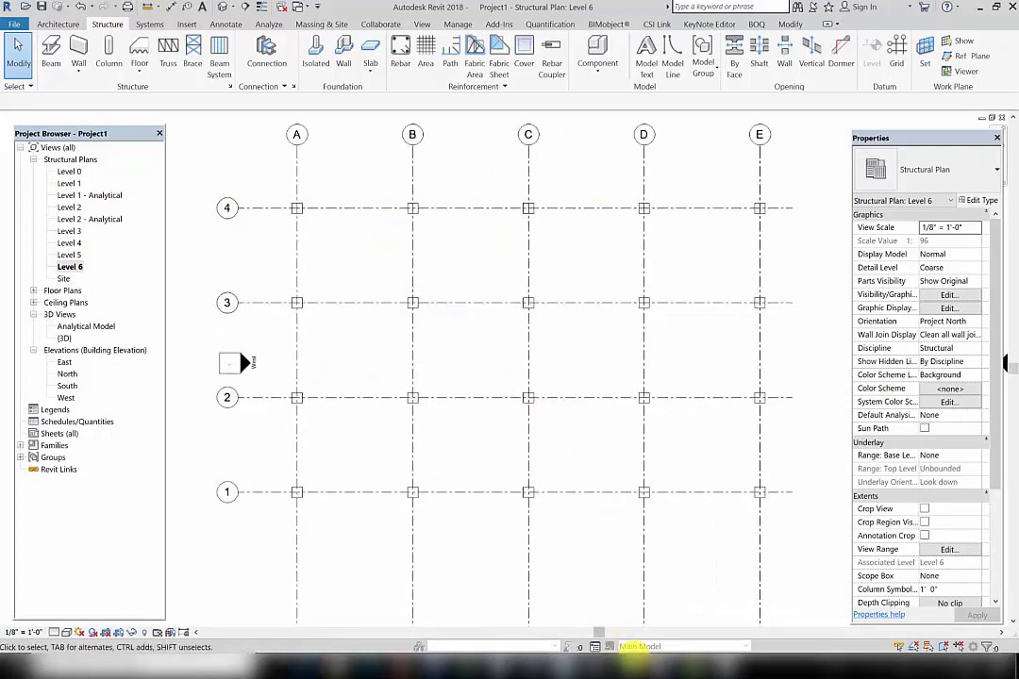
Switch to ETABS, examine the Story6 plan and the 3-D building model, and return to Revit
left_click(658, 667)
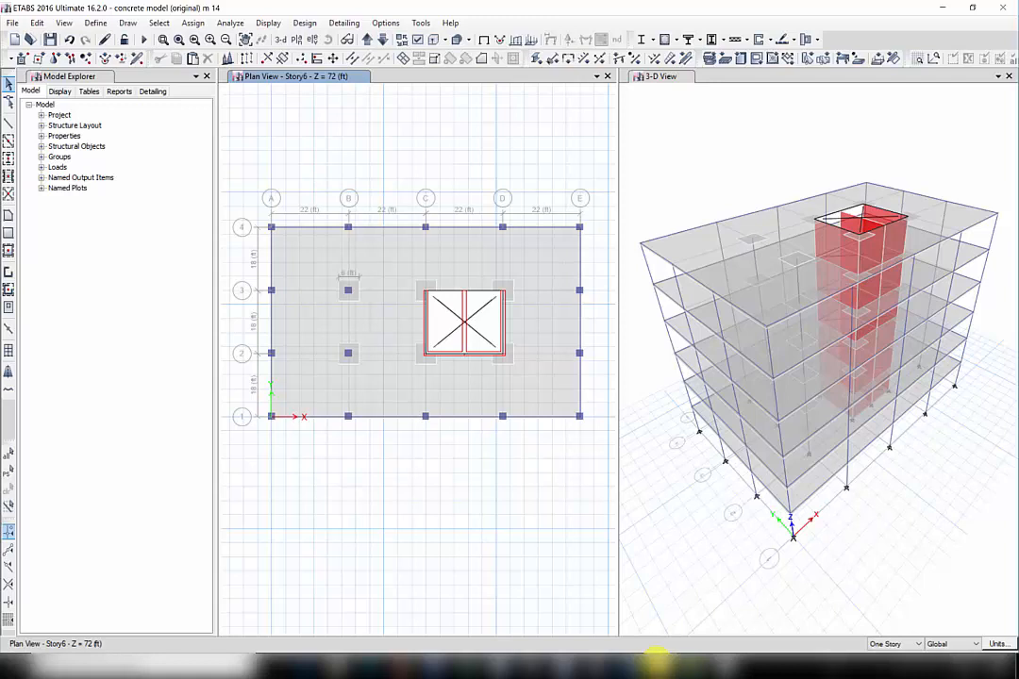
left_click(726, 361)
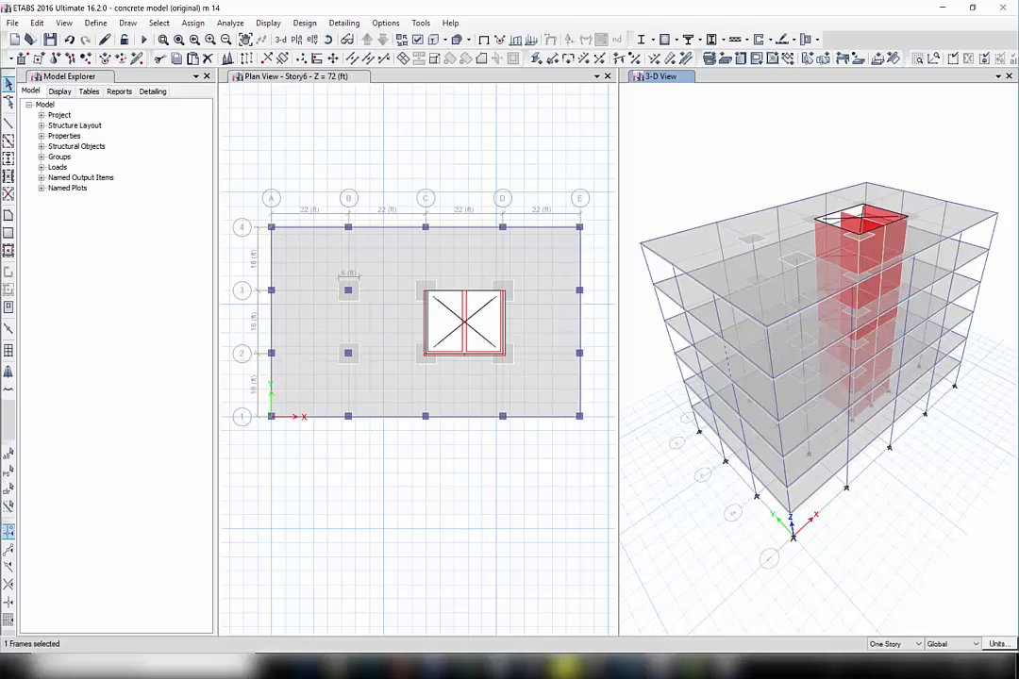
mouse_move(566, 662)
left_click(548, 602)
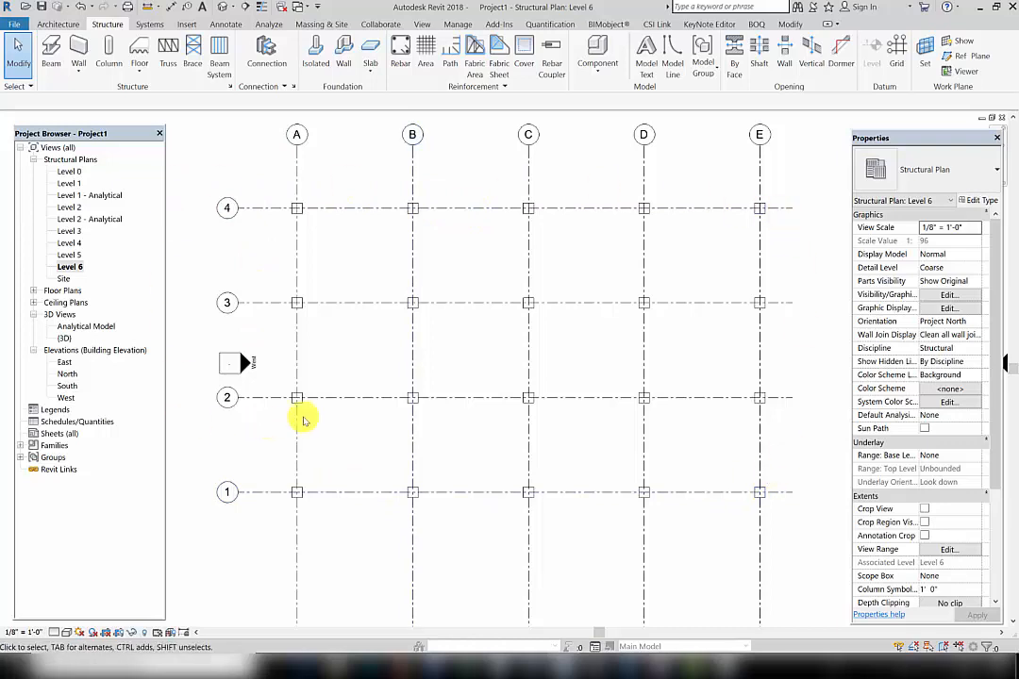
Bring up the CSI Link commands and examine the properties of the column at grid C-1
left_click(655, 23)
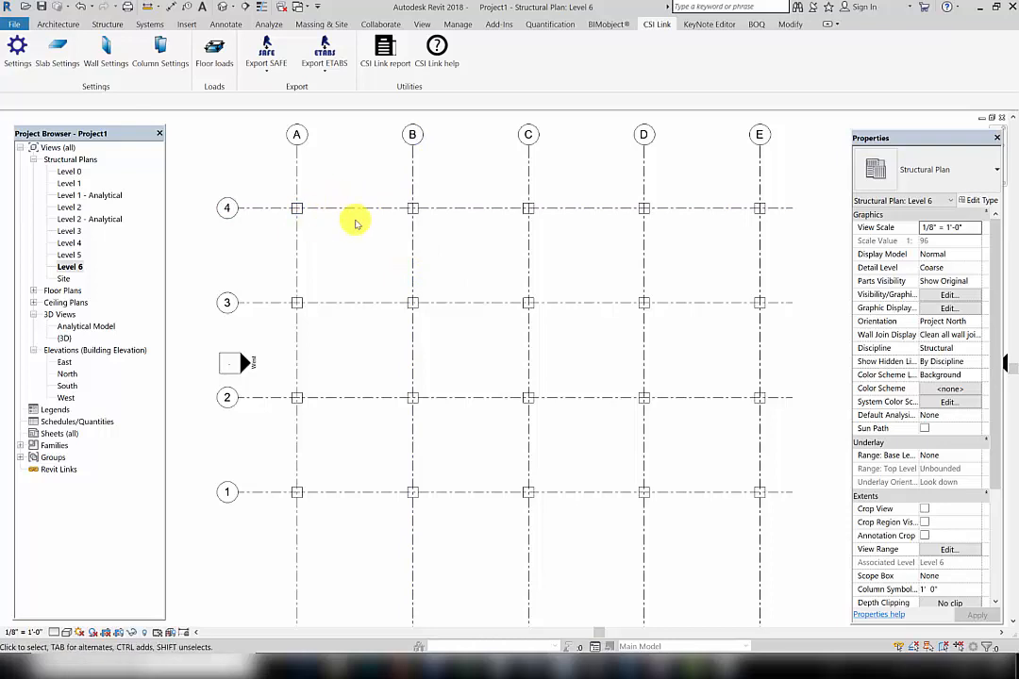
left_click(529, 496)
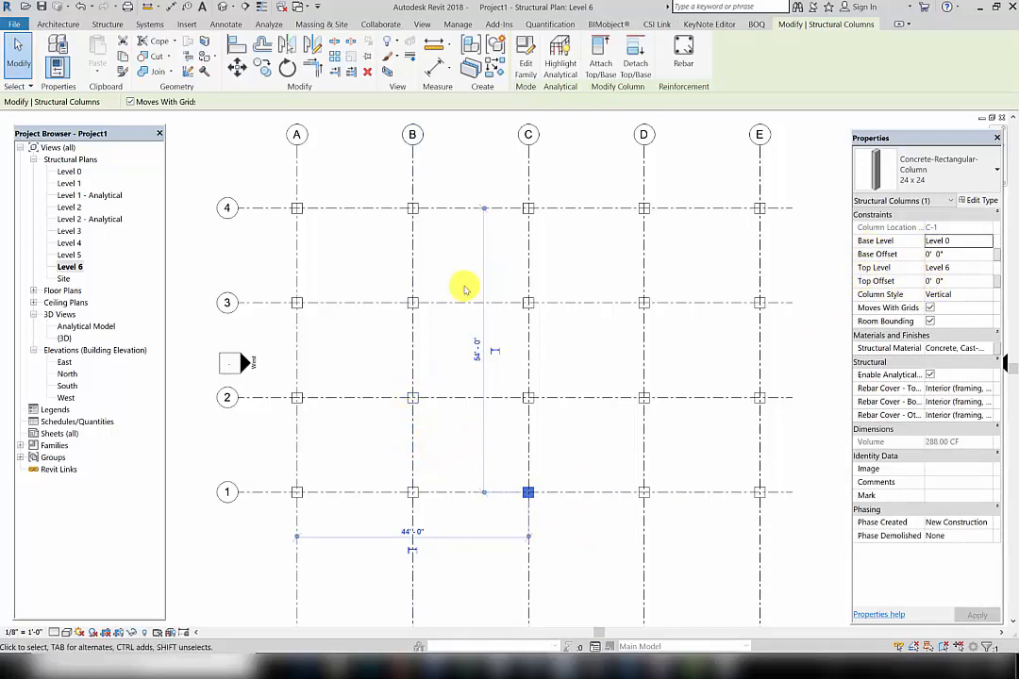
left_click(350, 368)
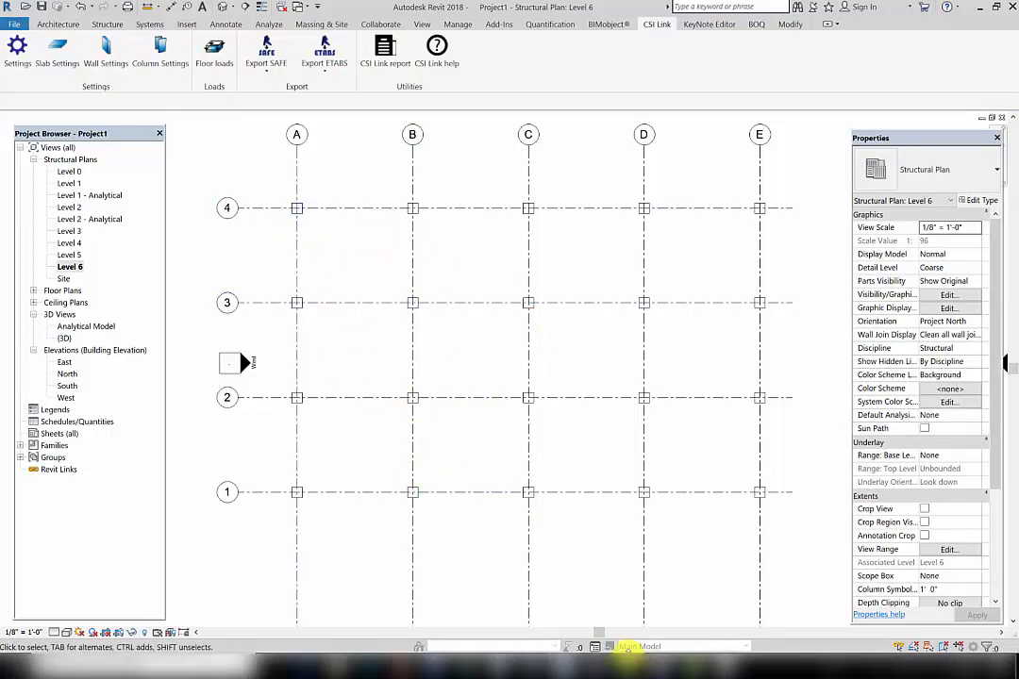
Switch to ETABS and examine which slab section is assigned to the Story6 slab
mouse_move(665, 660)
left_click(632, 578)
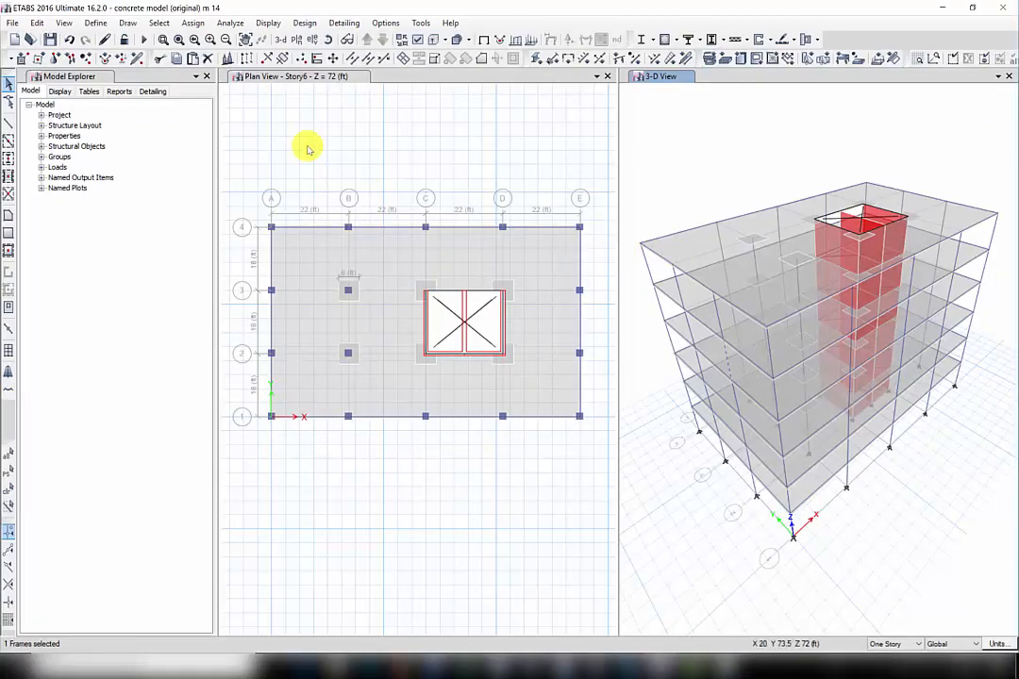
left_click(689, 246)
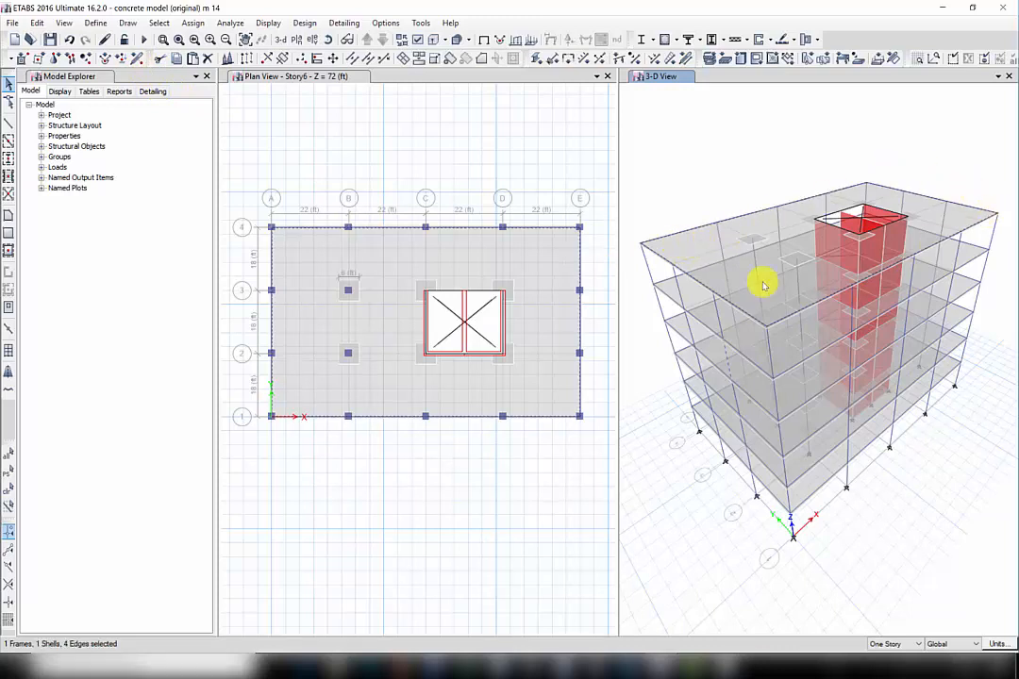
left_click(99, 24)
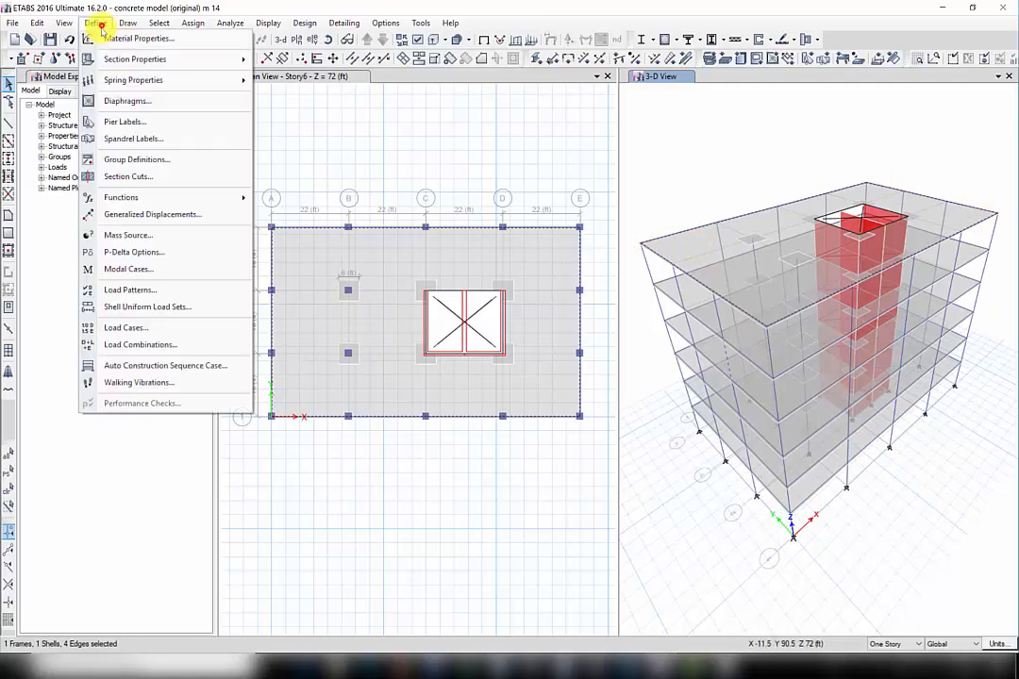
mouse_move(108, 60)
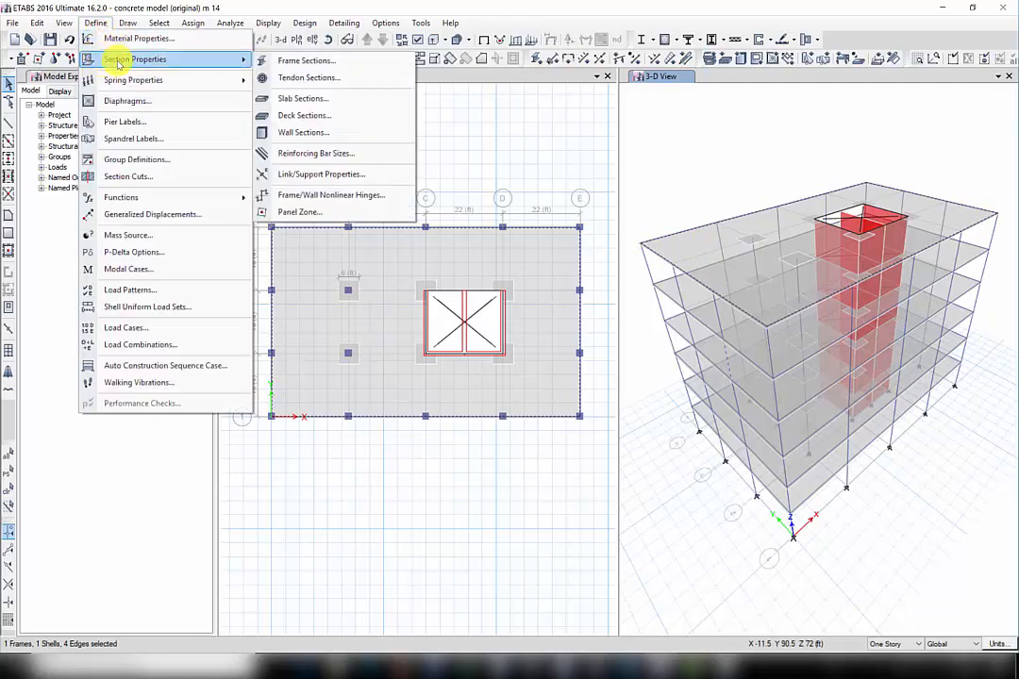
left_click(311, 100)
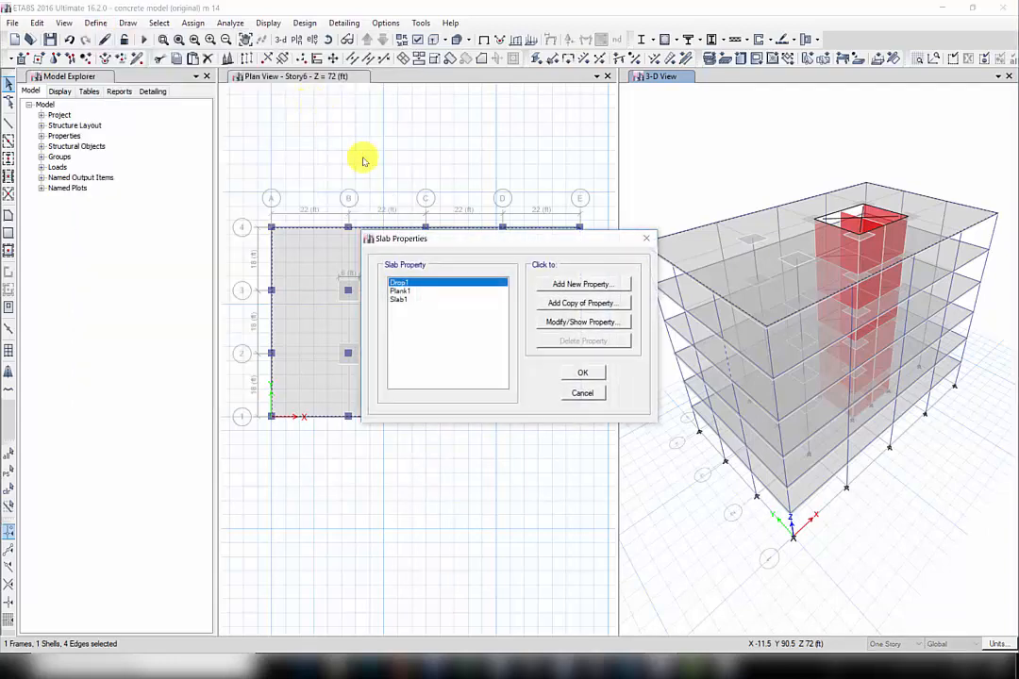
left_click(588, 393)
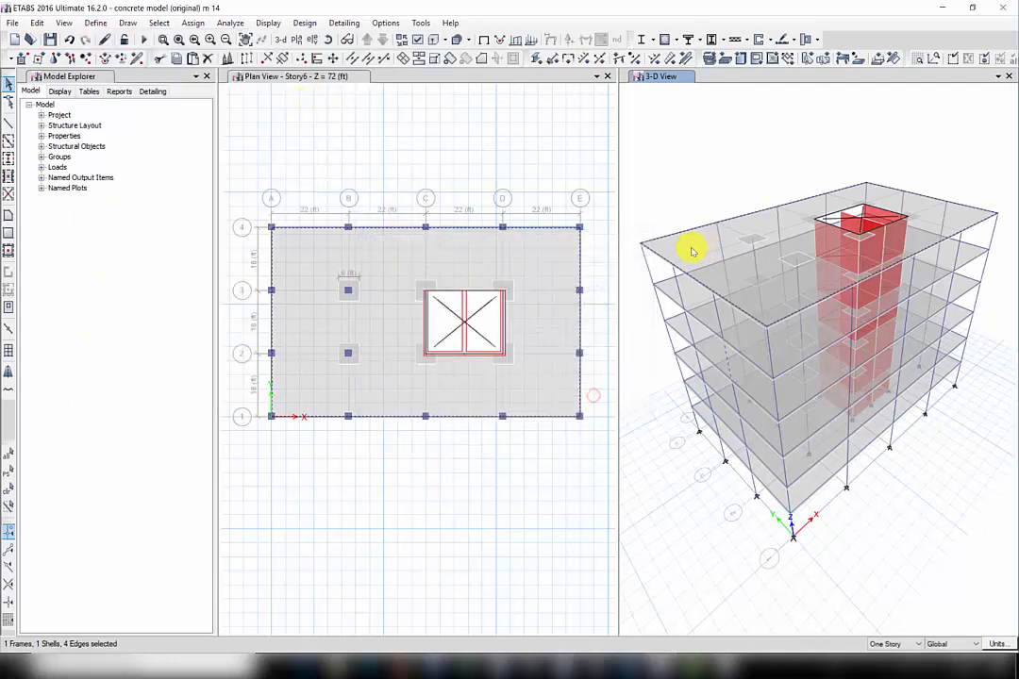
right_click(693, 246)
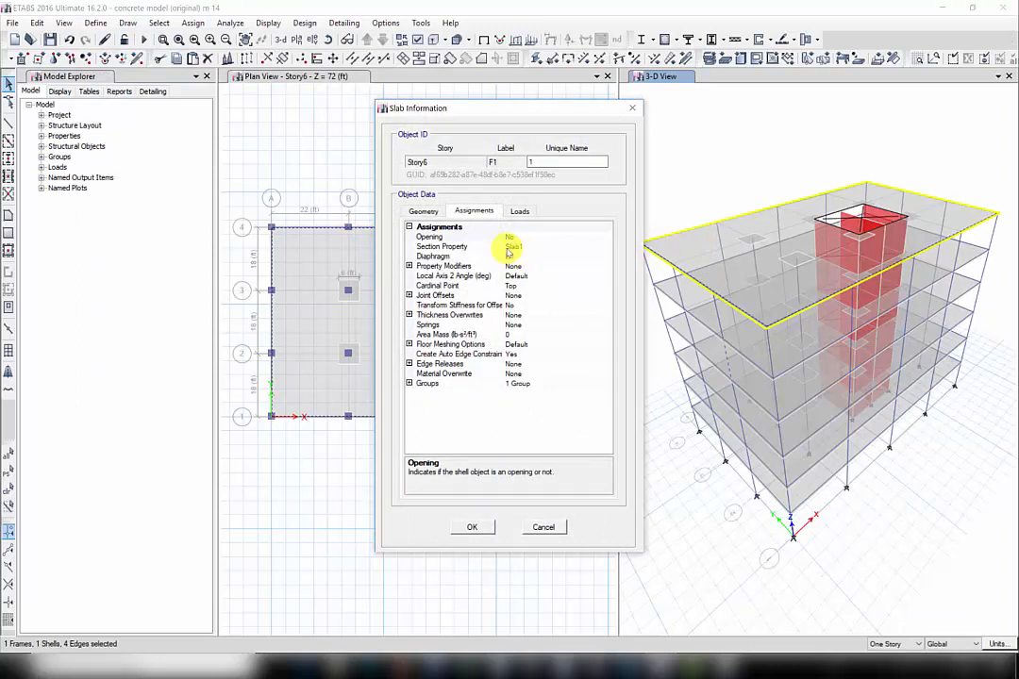
left_click(632, 108)
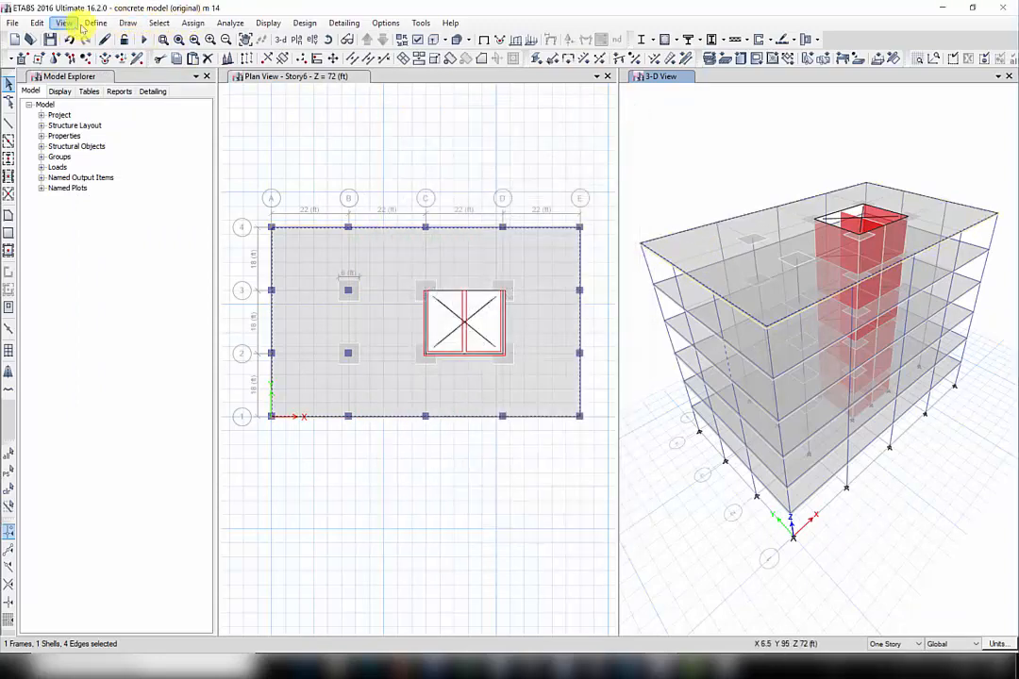
Examine the material, modeling type and thickness of the Slab1 section property, and return to Revit
left_click(95, 22)
mouse_move(130, 60)
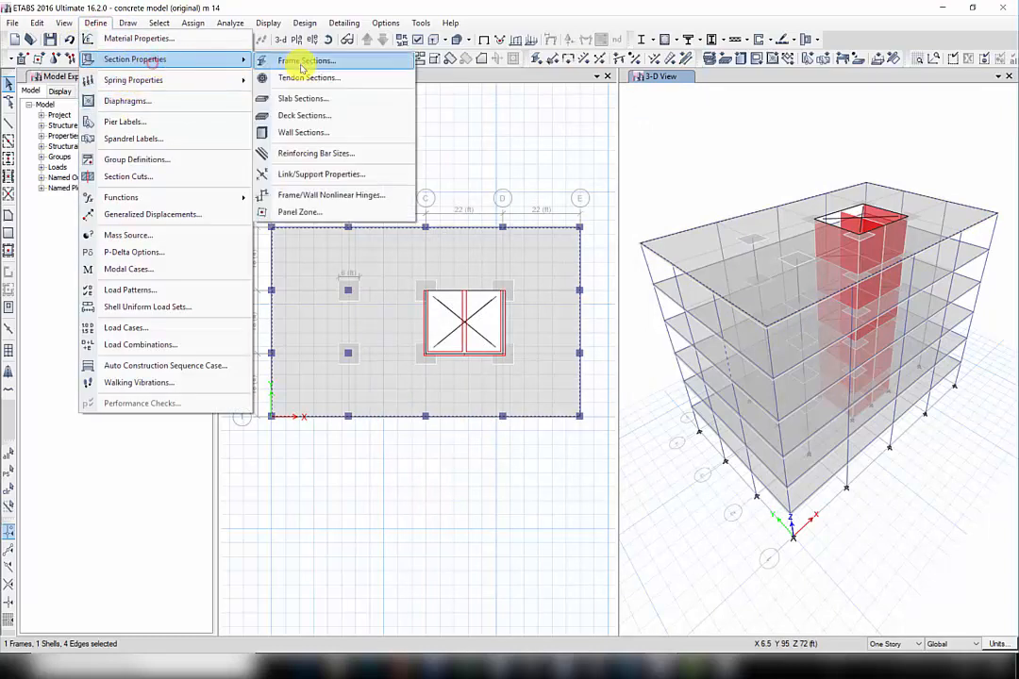
left_click(296, 98)
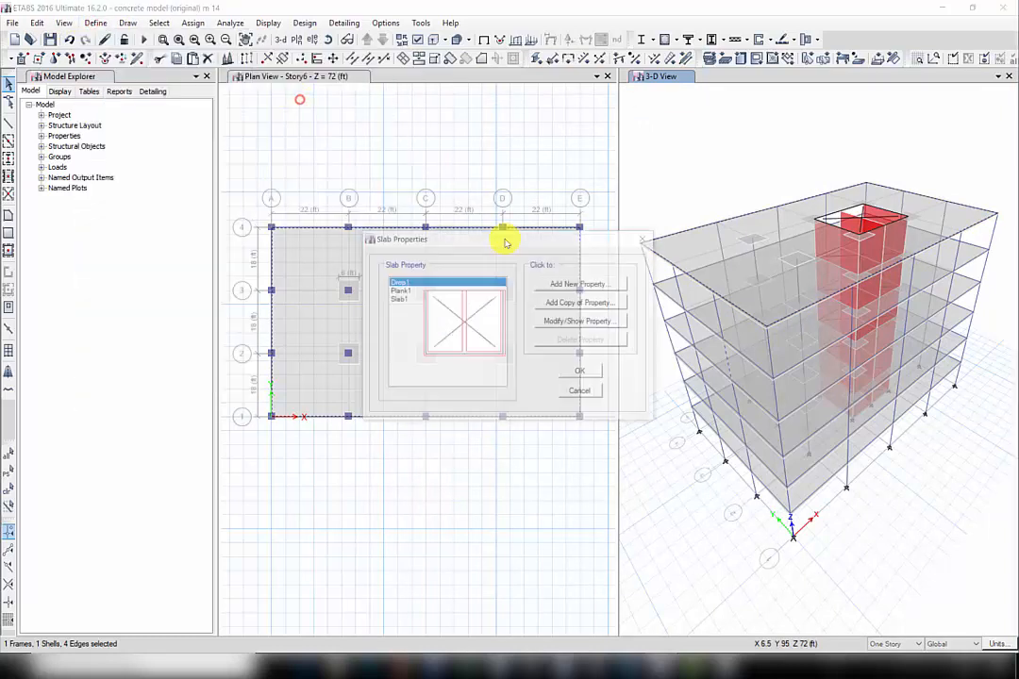
left_click(401, 300)
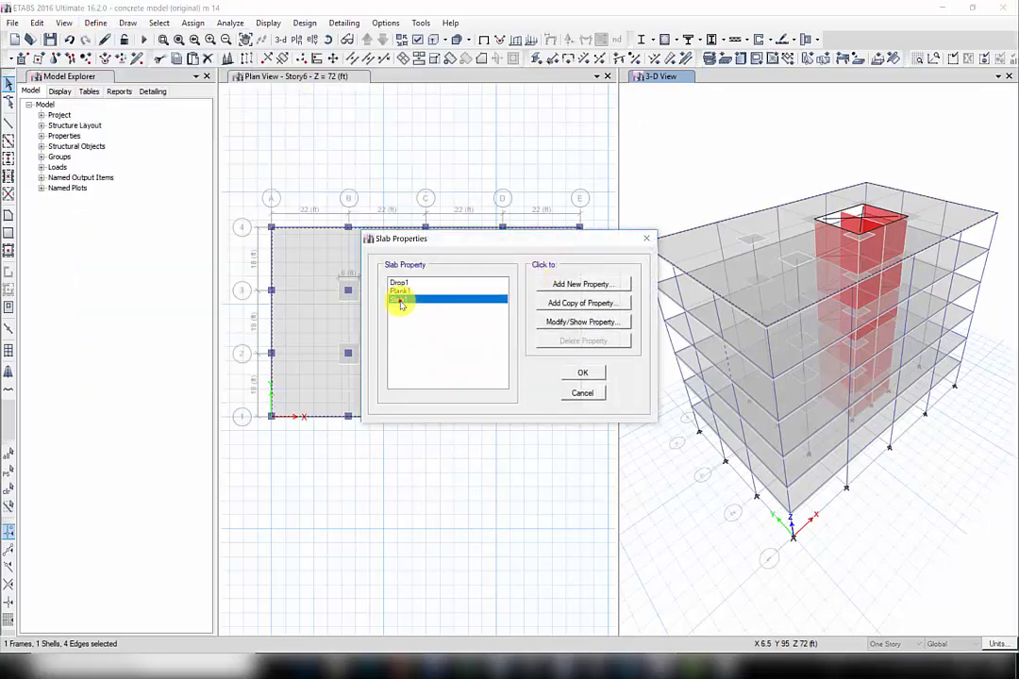
left_click(540, 323)
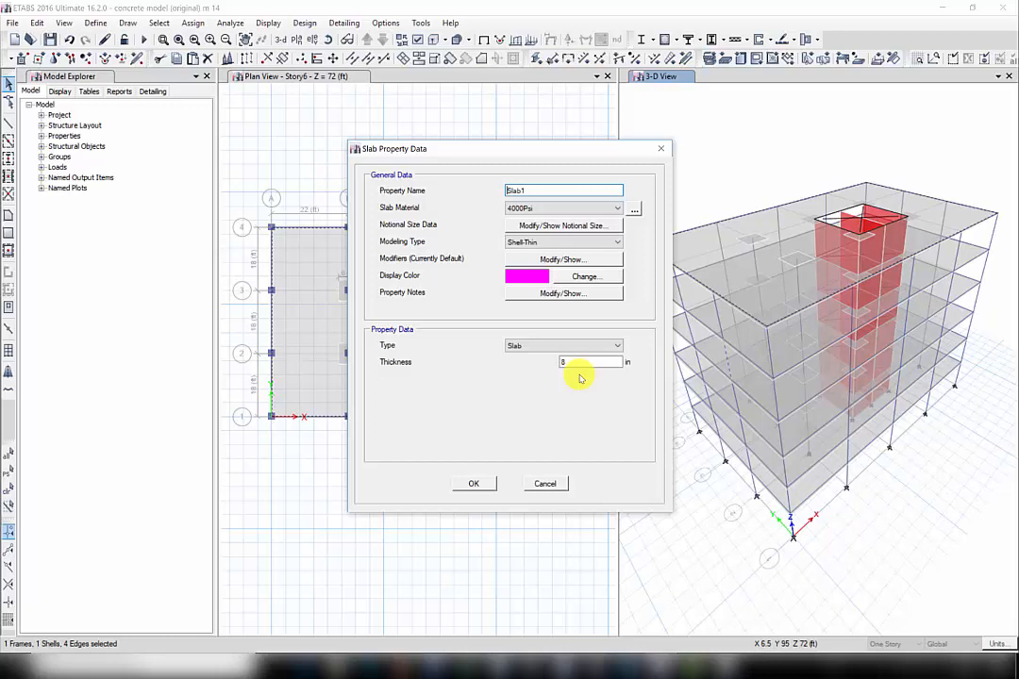
left_click(473, 484)
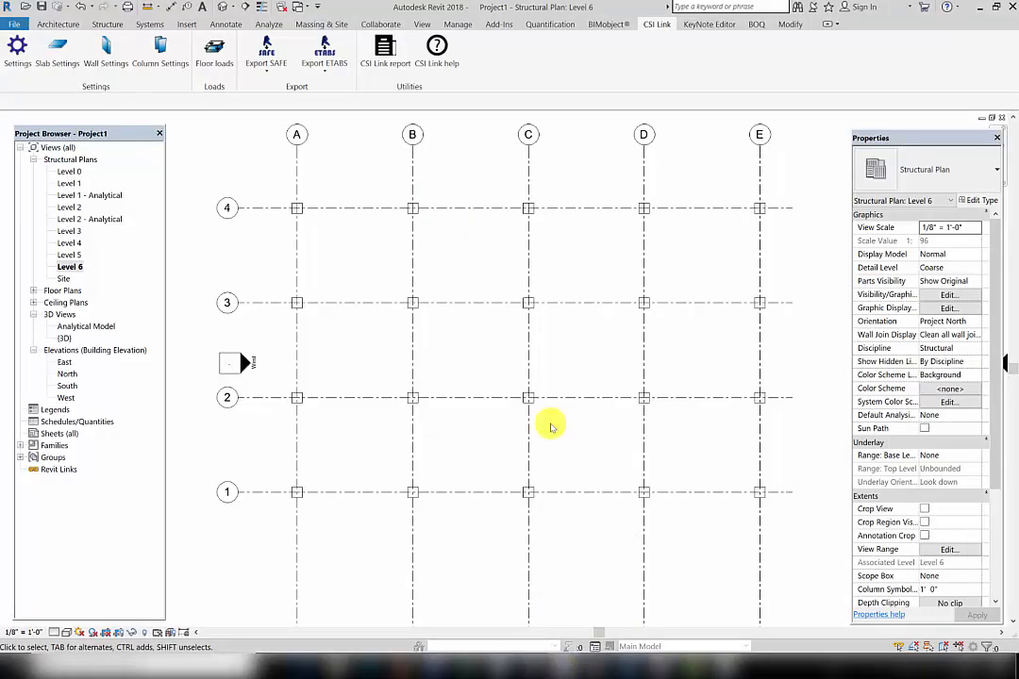
Start a structural floor on Level 6 and duplicate the 6" Concrete floor type as 8" Concrete
left_click(108, 25)
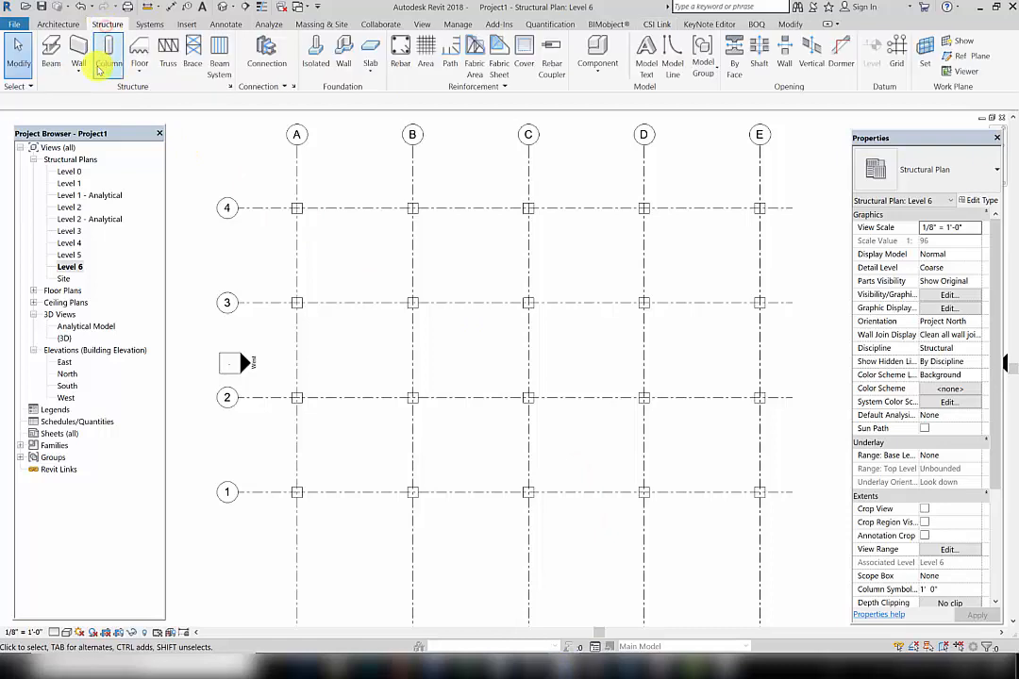
left_click(137, 71)
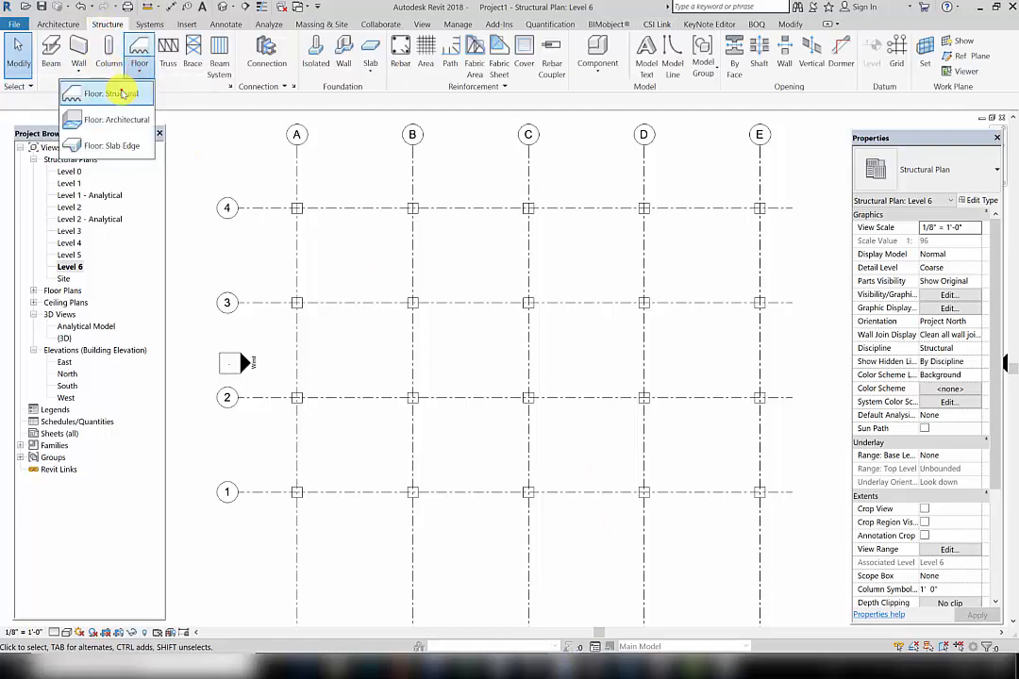
left_click(104, 93)
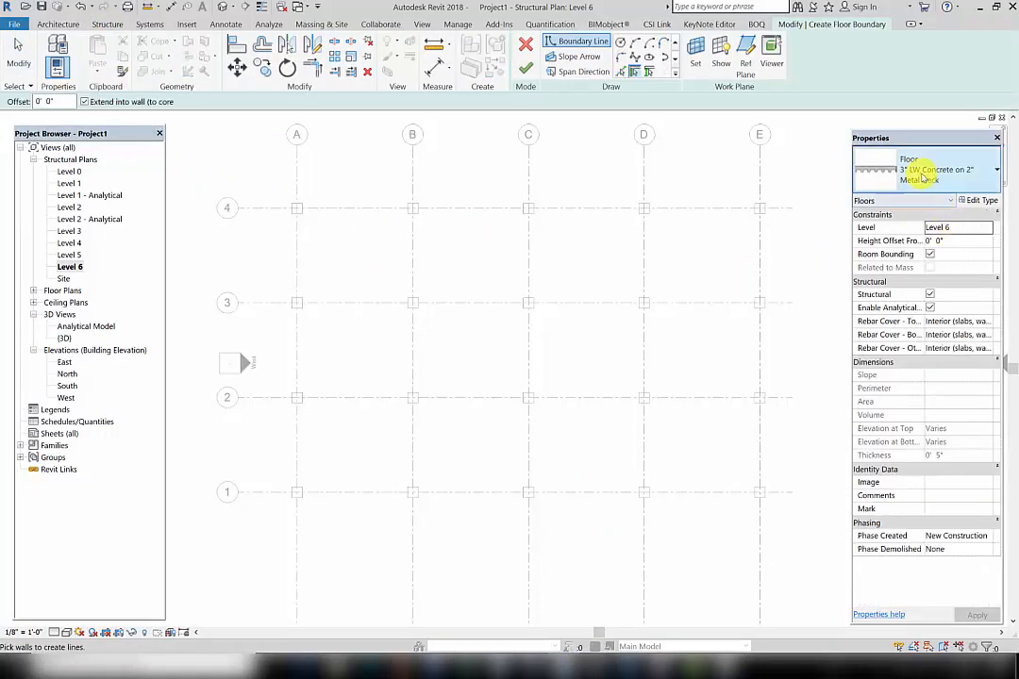
left_click(922, 176)
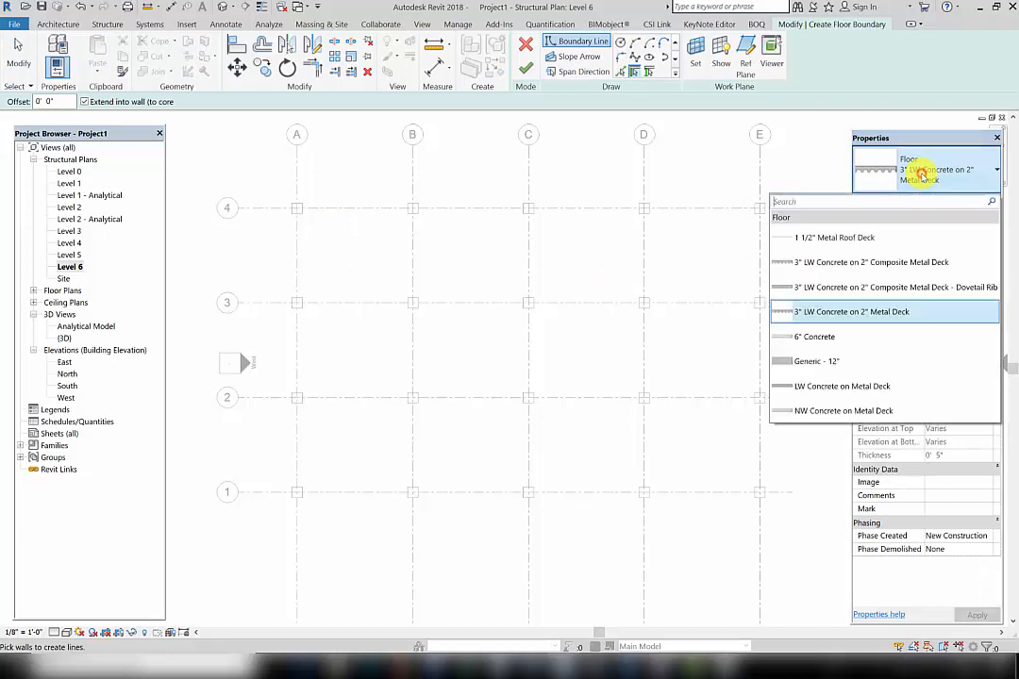
left_click(862, 337)
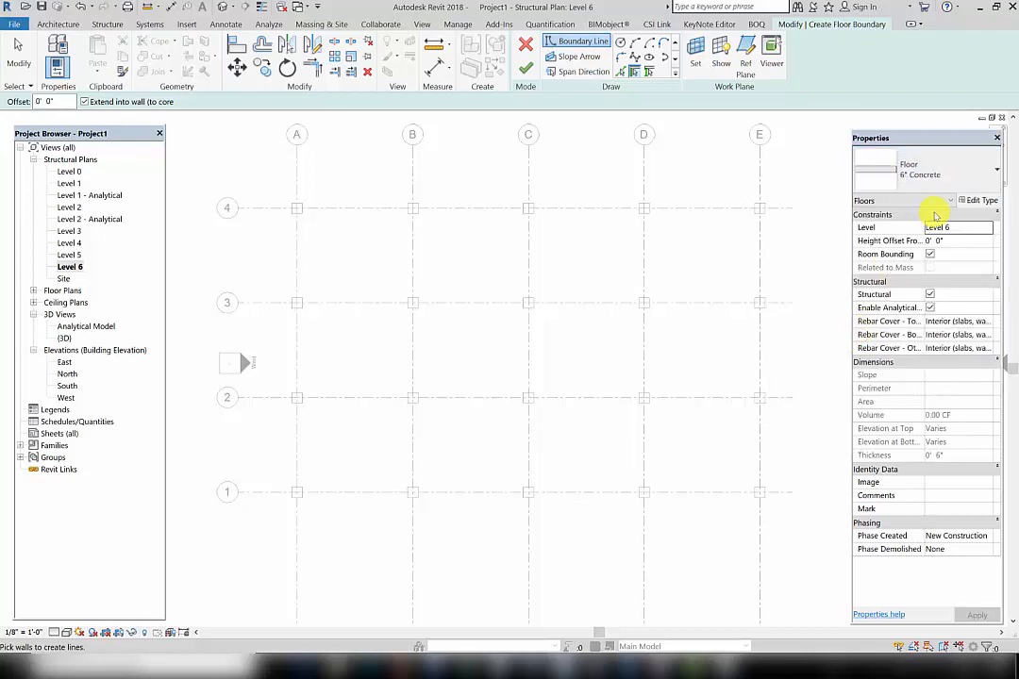
left_click(980, 201)
left_click(597, 179)
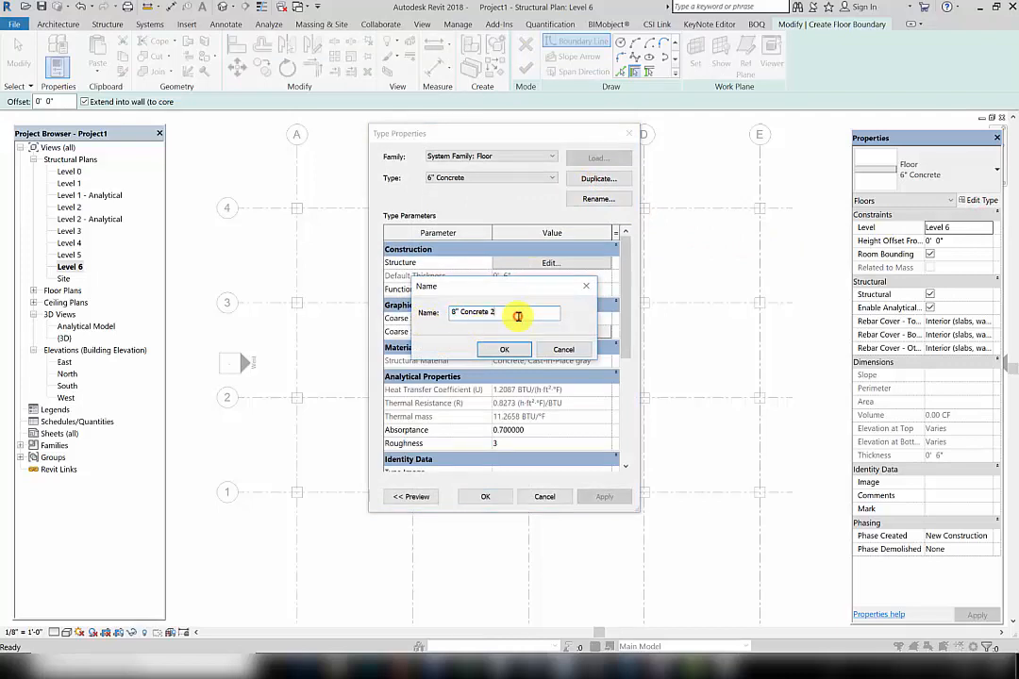
left_click(501, 349)
Set the structure layer thickness of the 8" Concrete floor type to 0' 8"
left_click(521, 262)
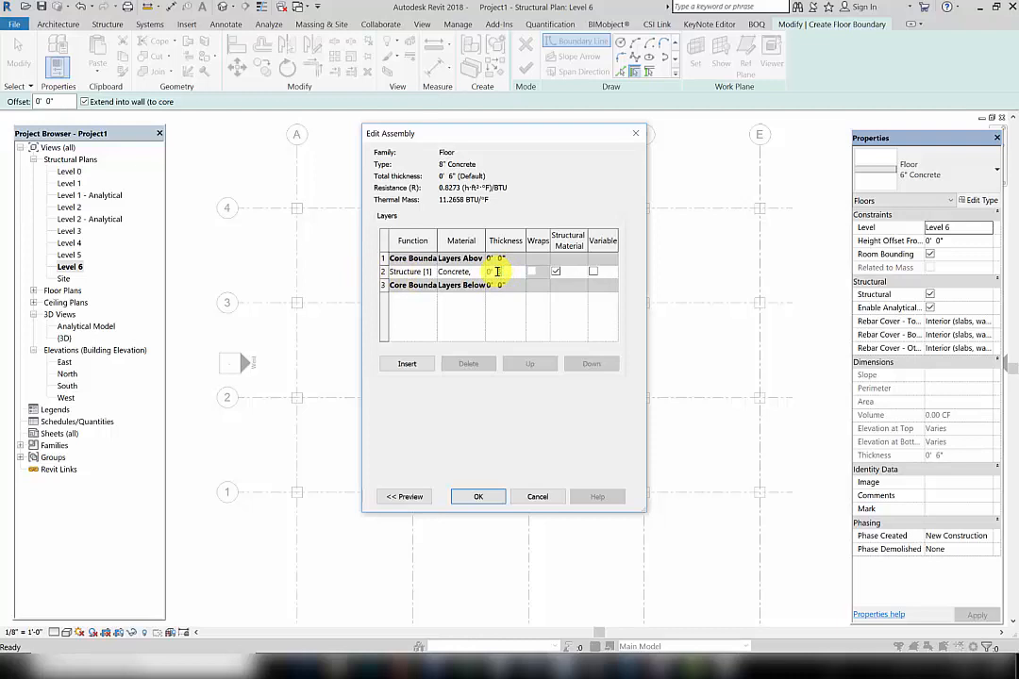
left_click(500, 303)
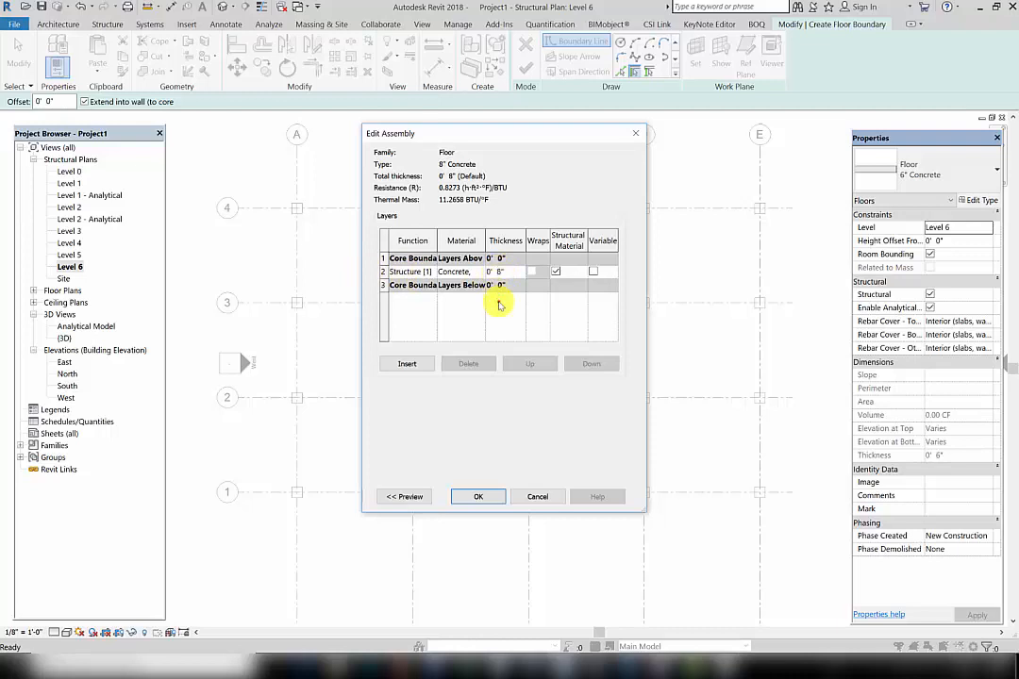
left_click(478, 496)
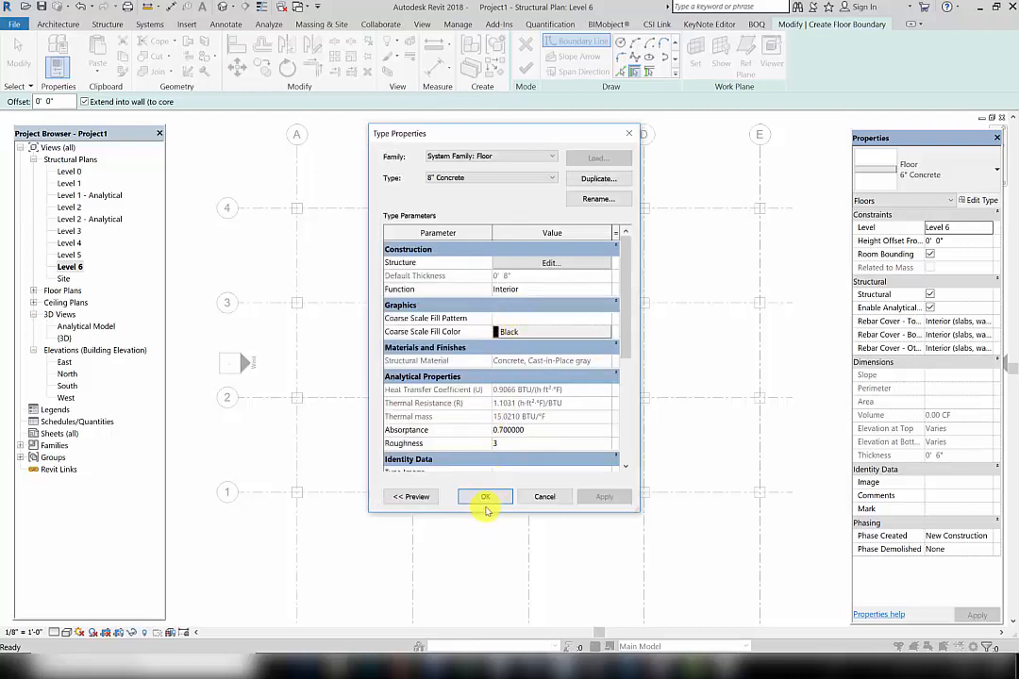
left_click(485, 500)
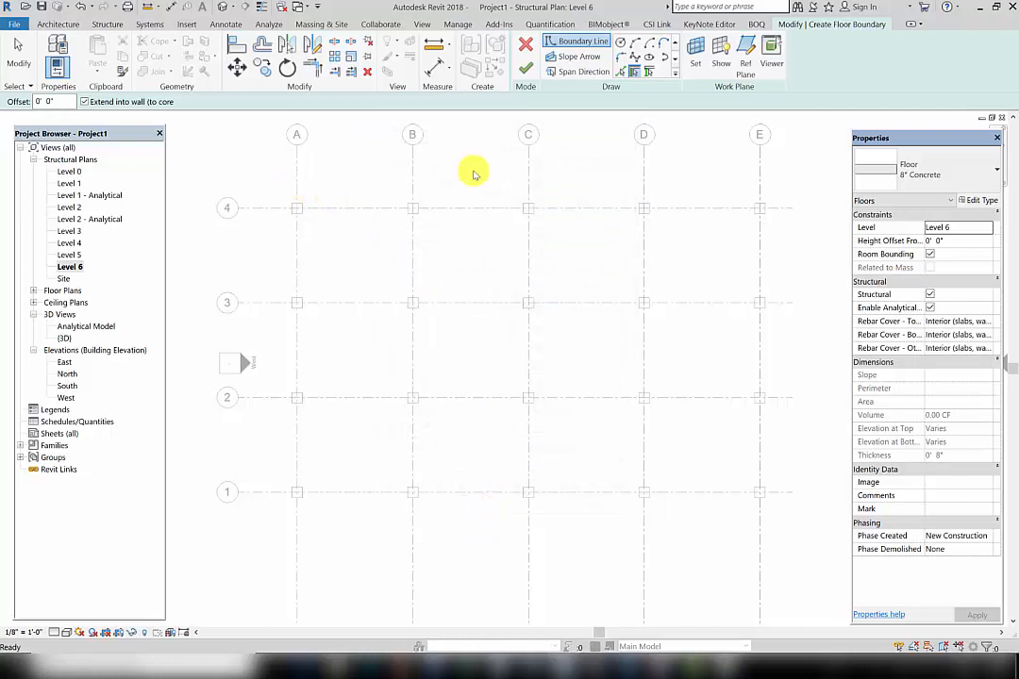
Sketch a rectangular floor boundary from the outer corner of column A-4 to that of column E-1 and finish the floor
left_click(675, 60)
left_click(637, 43)
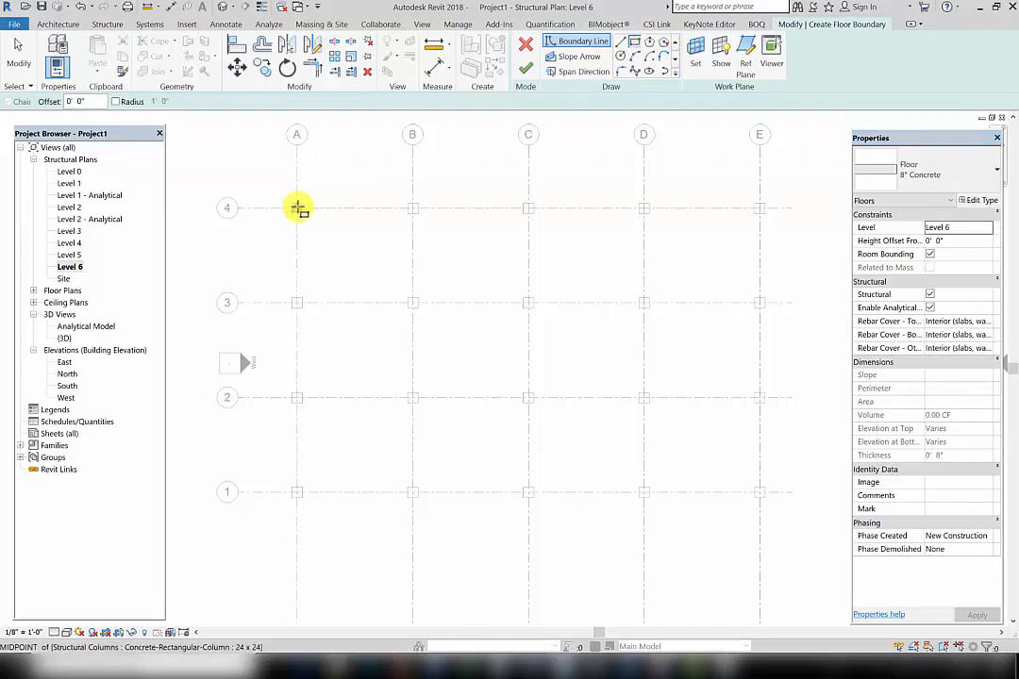
scroll(292, 206, "up", 2)
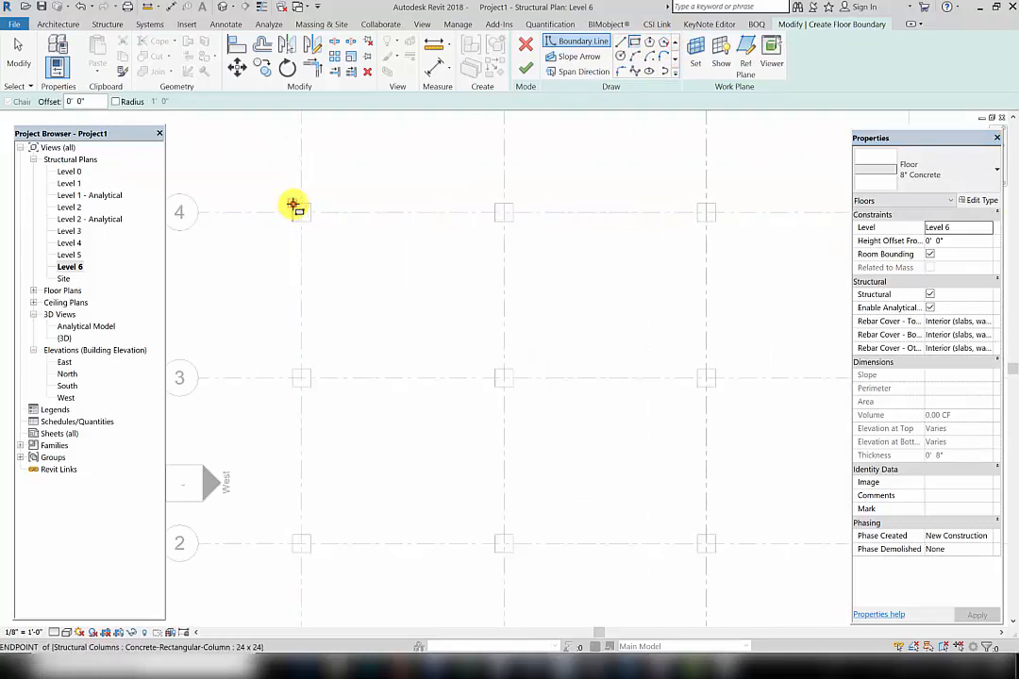
left_click(295, 206)
scroll(319, 166, "down", 3)
scroll(667, 405, "up", 4)
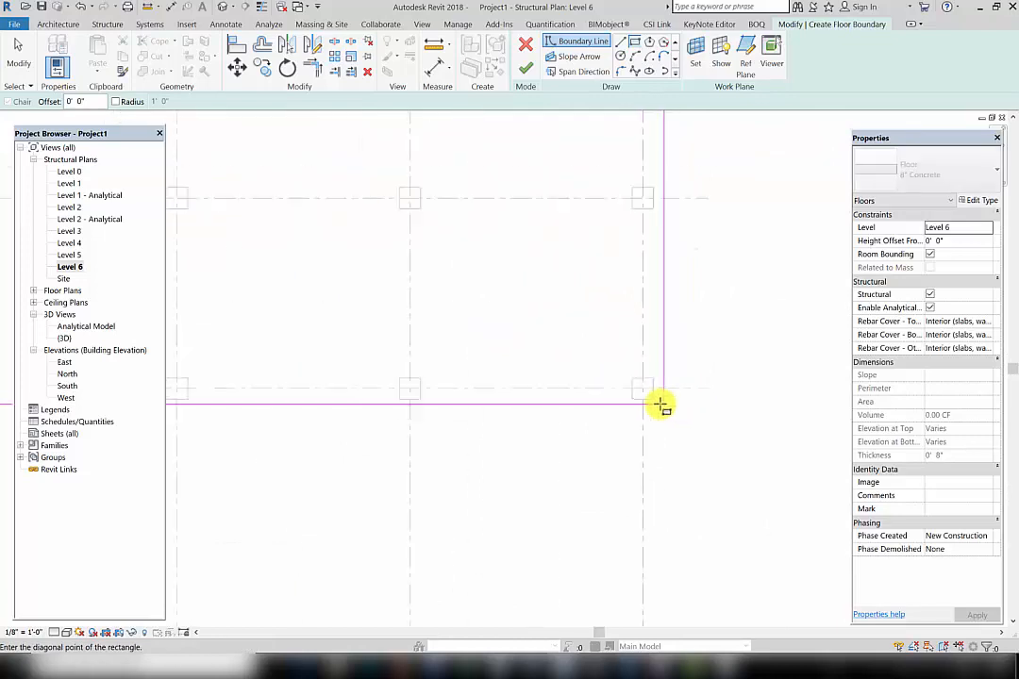
left_click(662, 403)
scroll(616, 295, "down", 4)
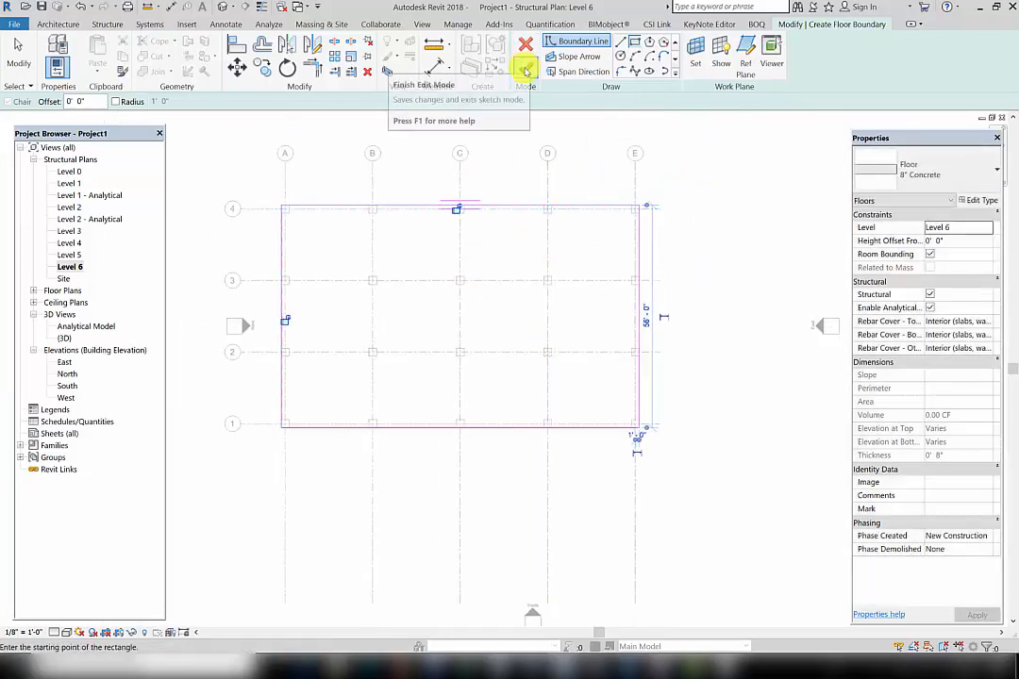
left_click(525, 68)
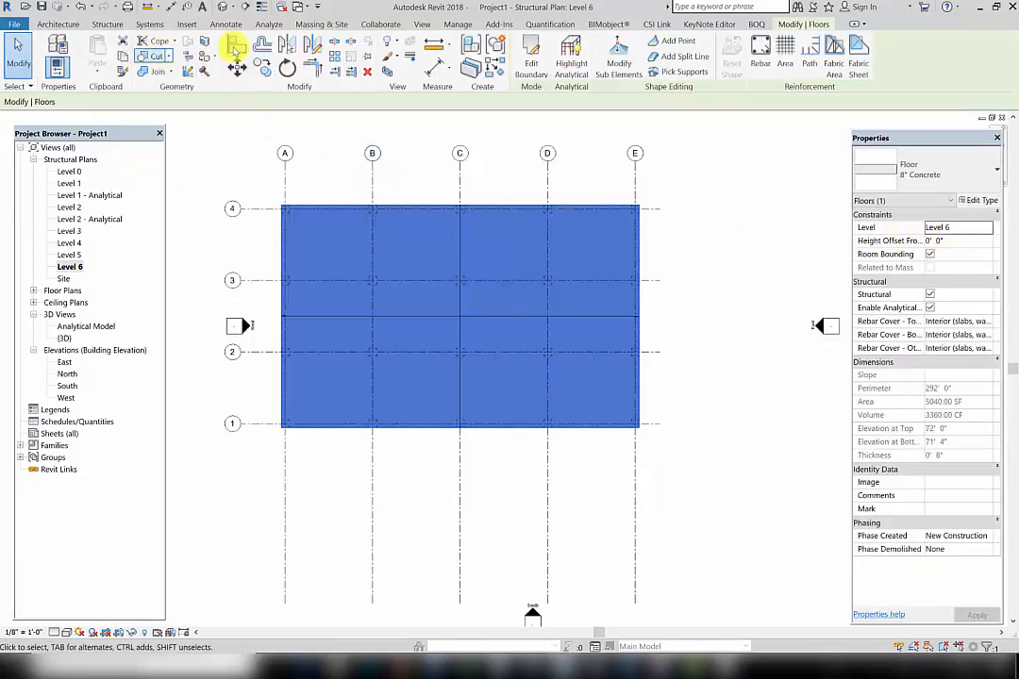
Copy the Level 6 floor and paste it aligned to Levels 1 through 5
left_click(124, 56)
left_click(97, 59)
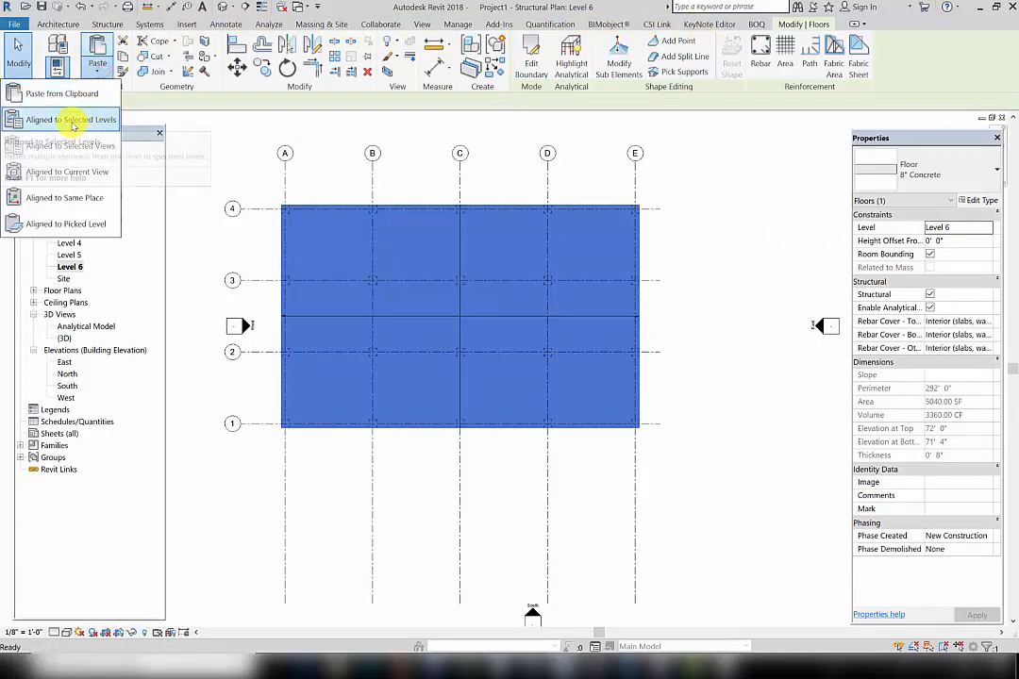
left_click(73, 124)
left_click(452, 253)
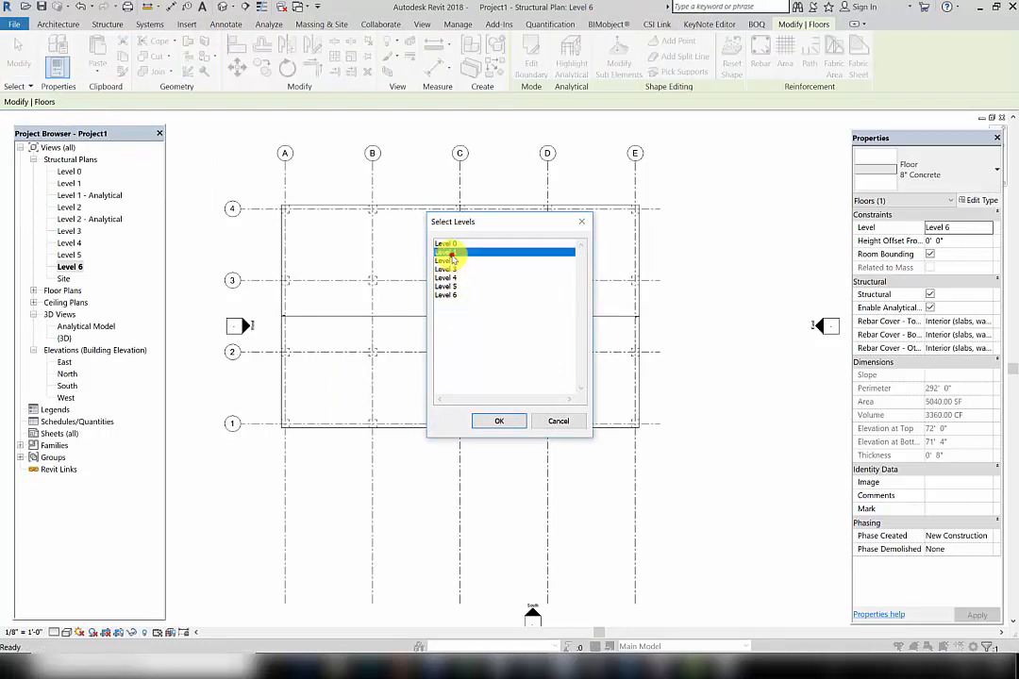
left_click(456, 286, "shift")
left_click(500, 422)
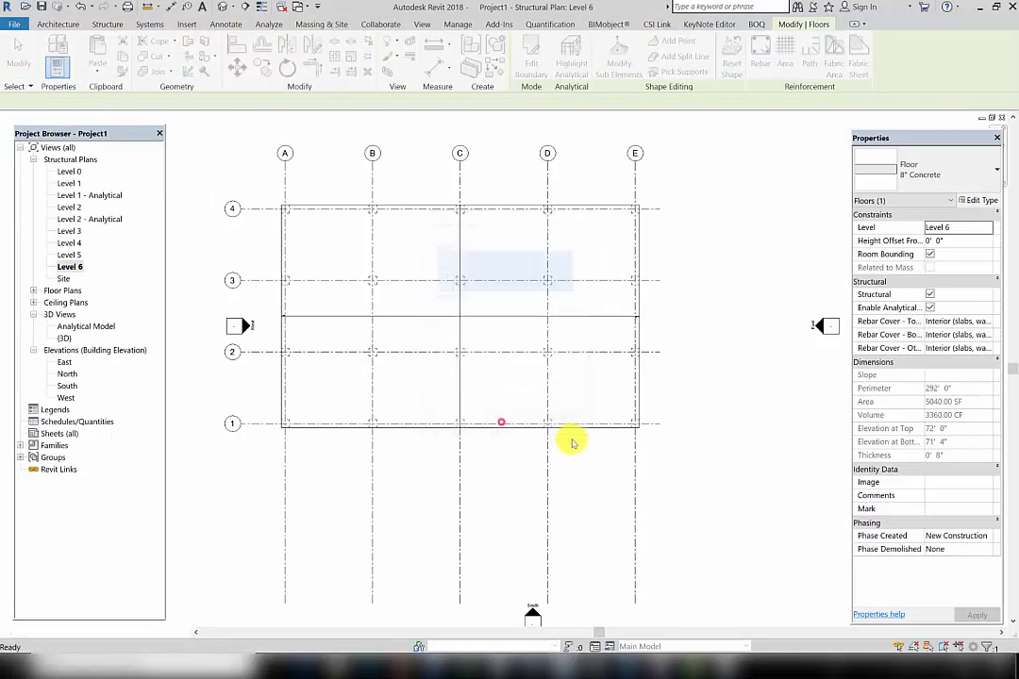
Open the default 3D view of the building and set its visual style to Shaded
left_click(225, 7)
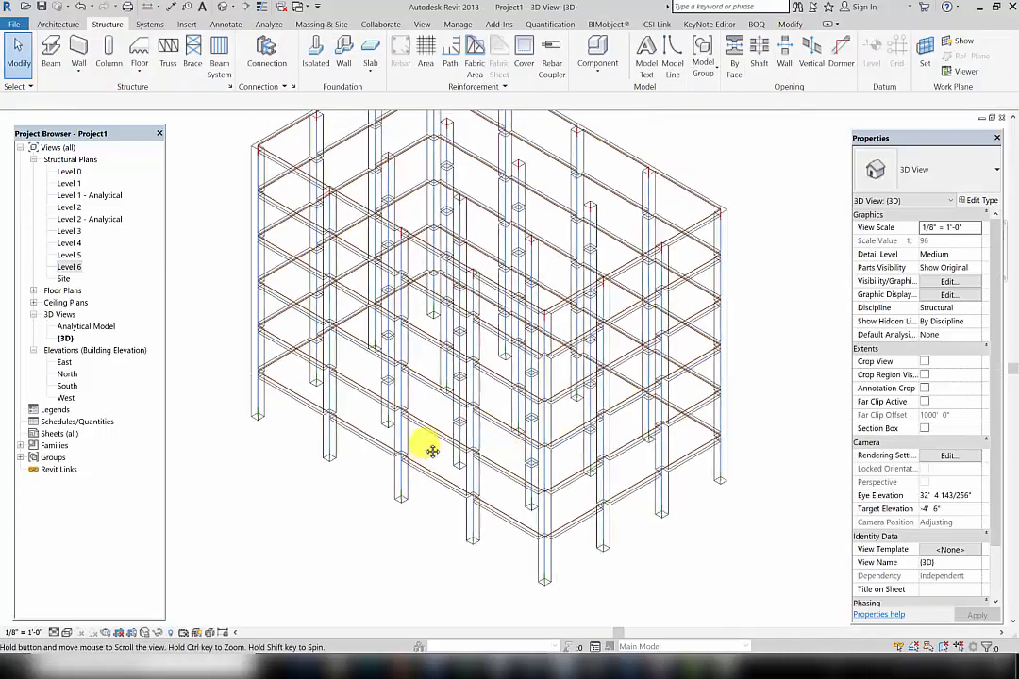
left_click(67, 633)
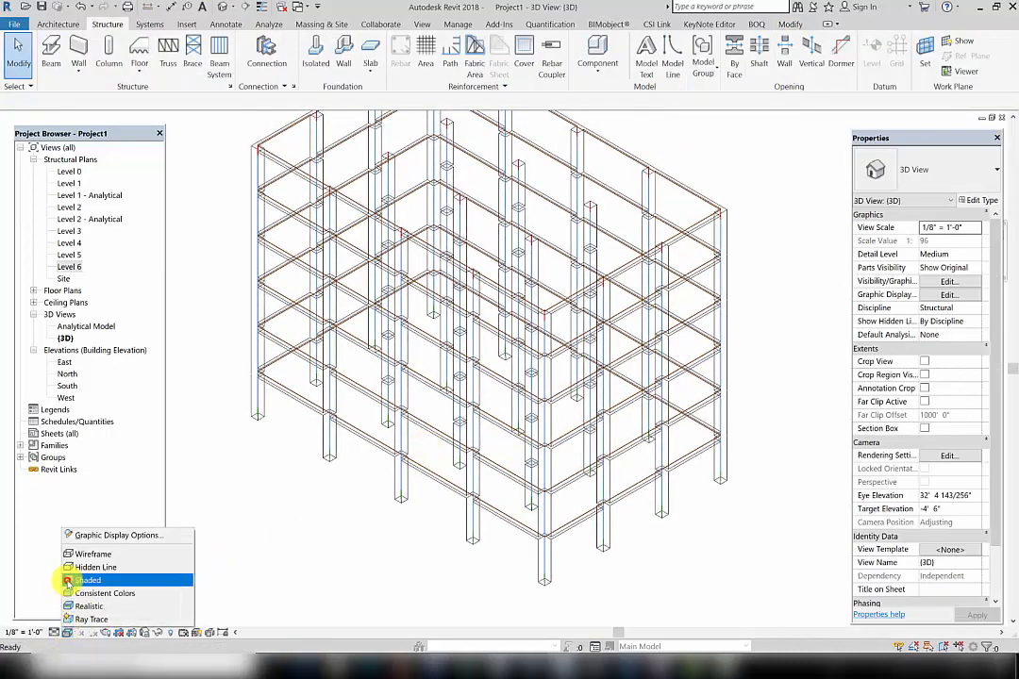
left_click(54, 583)
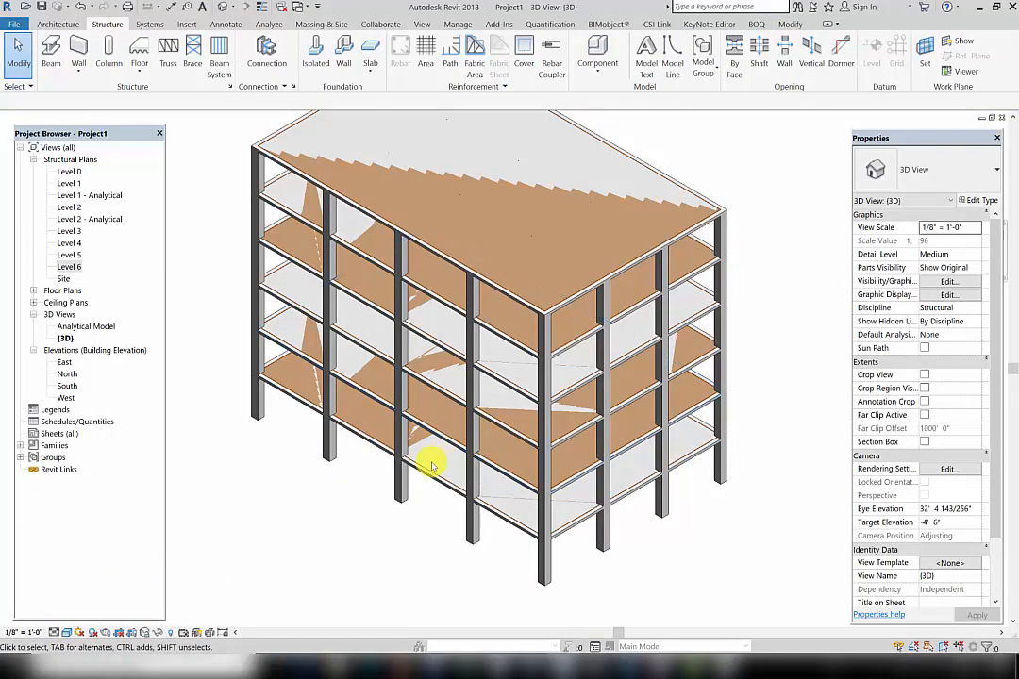
mouse_move(425, 466)
middle_mouse_down("shift")
mouse_move(428, 423)
mouse_move(447, 456)
mouse_move(426, 425)
mouse_move(425, 477)
mouse_move(450, 486)
middle_mouse_up("shift")
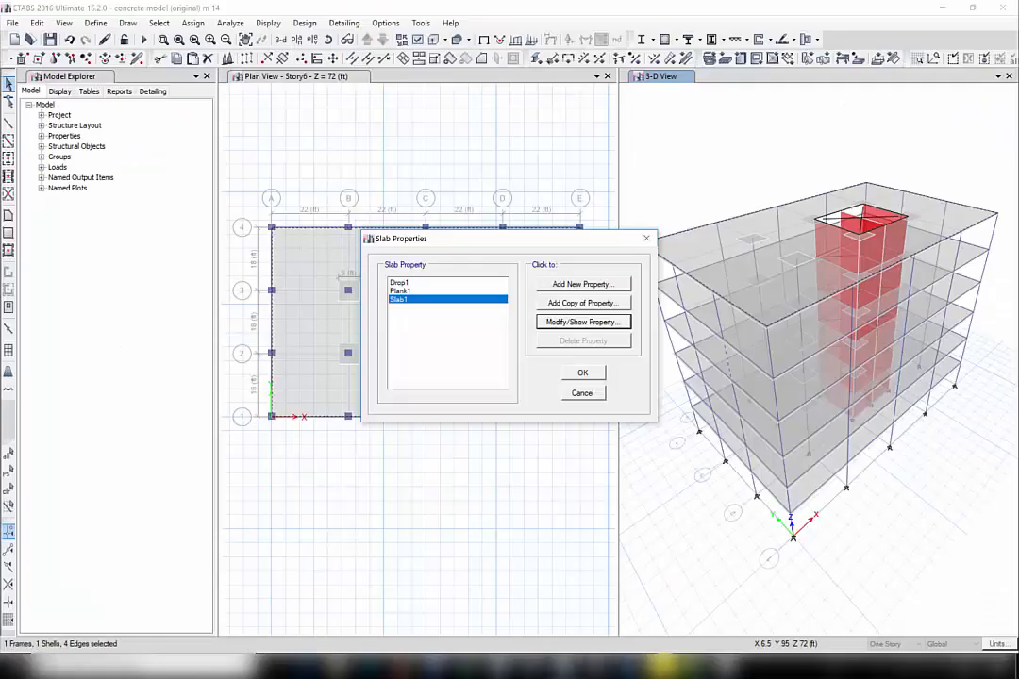
Leave the slab property list and examine the size of the drop panels at the interior columns in the Story6 plan
left_click(579, 395)
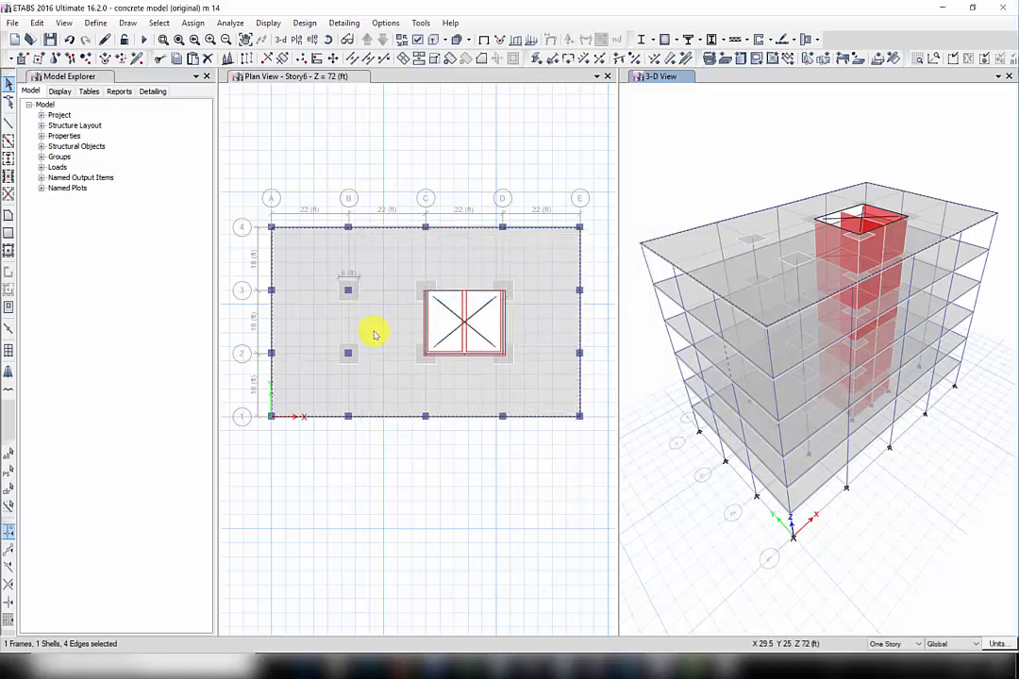
scroll(278, 265, "up", 3)
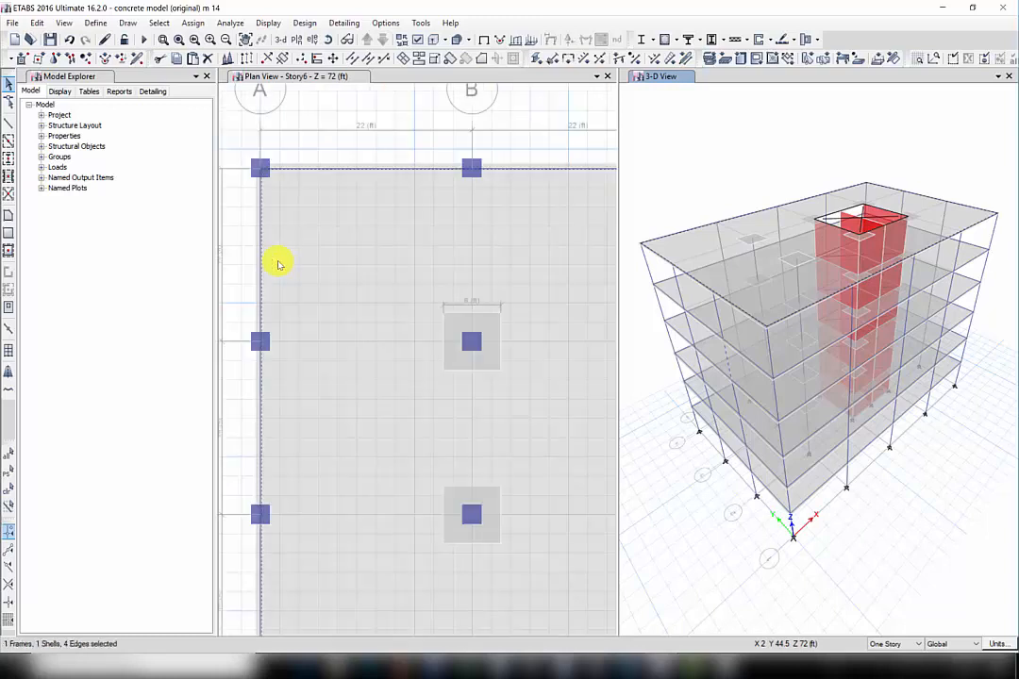
scroll(278, 265, "down", 3)
scroll(349, 292, "up", 3)
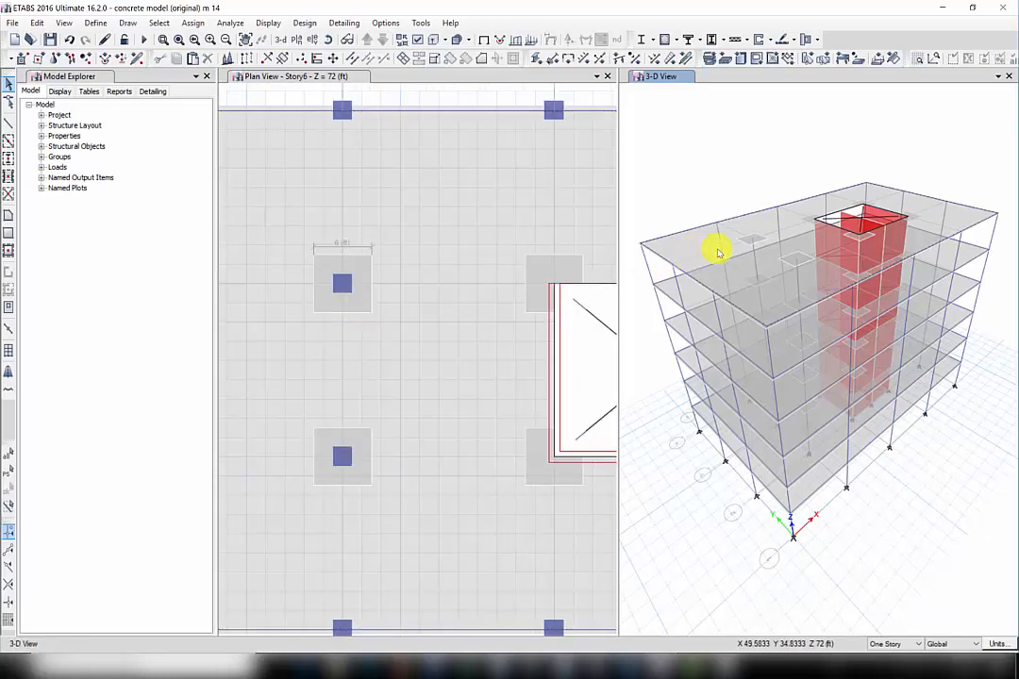
Check the thickness of the Drop1 slab section and close its definition without changes
left_click(95, 23)
left_click(122, 60)
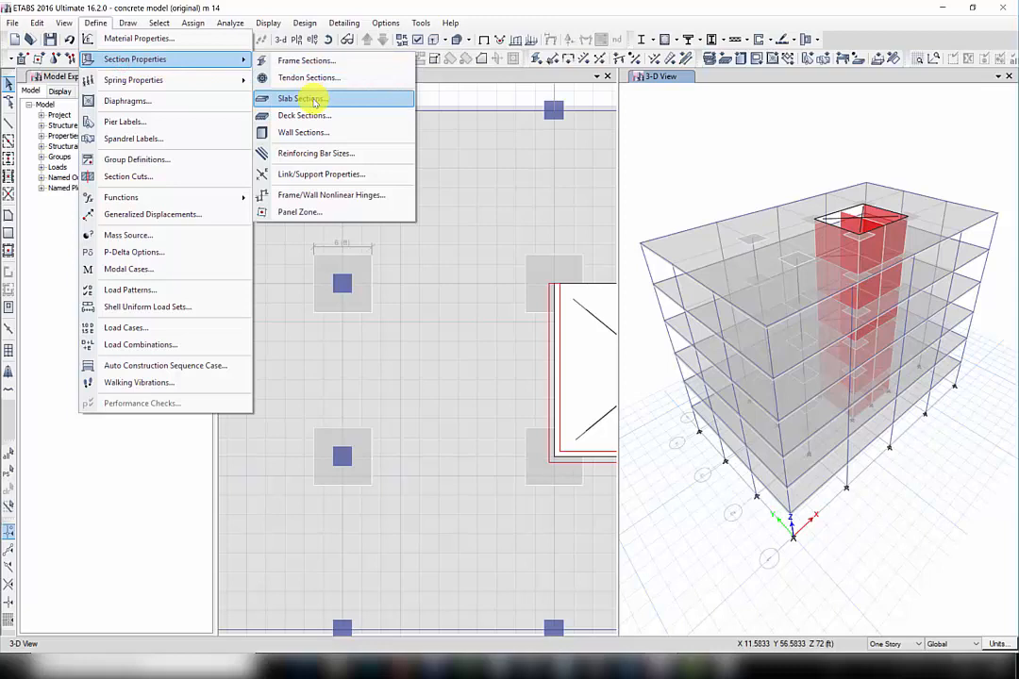
left_click(314, 102)
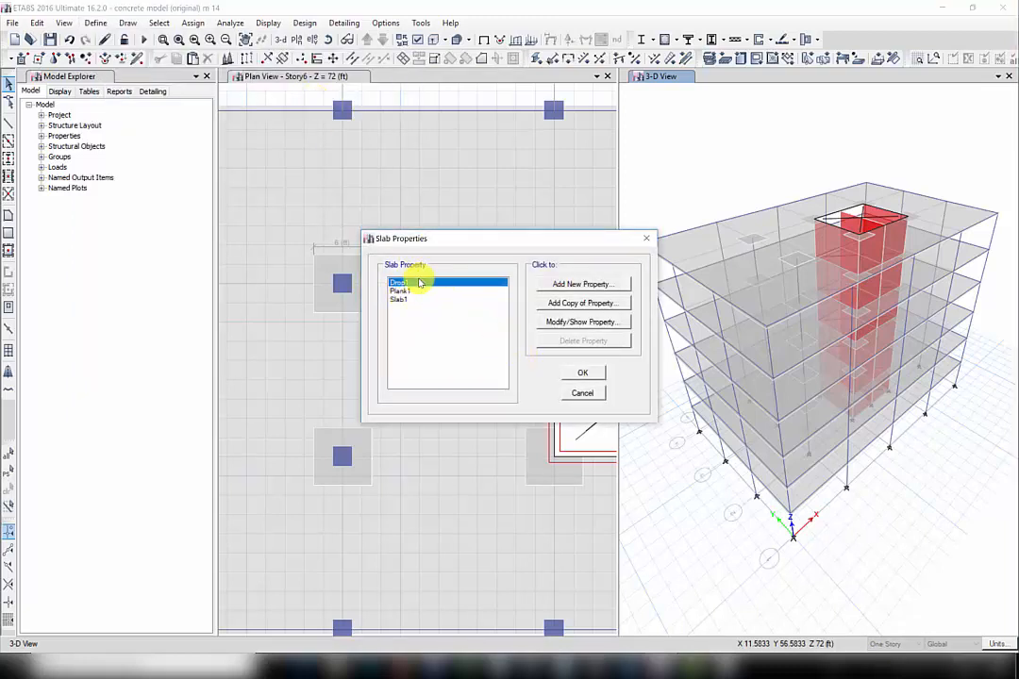
left_click(561, 324)
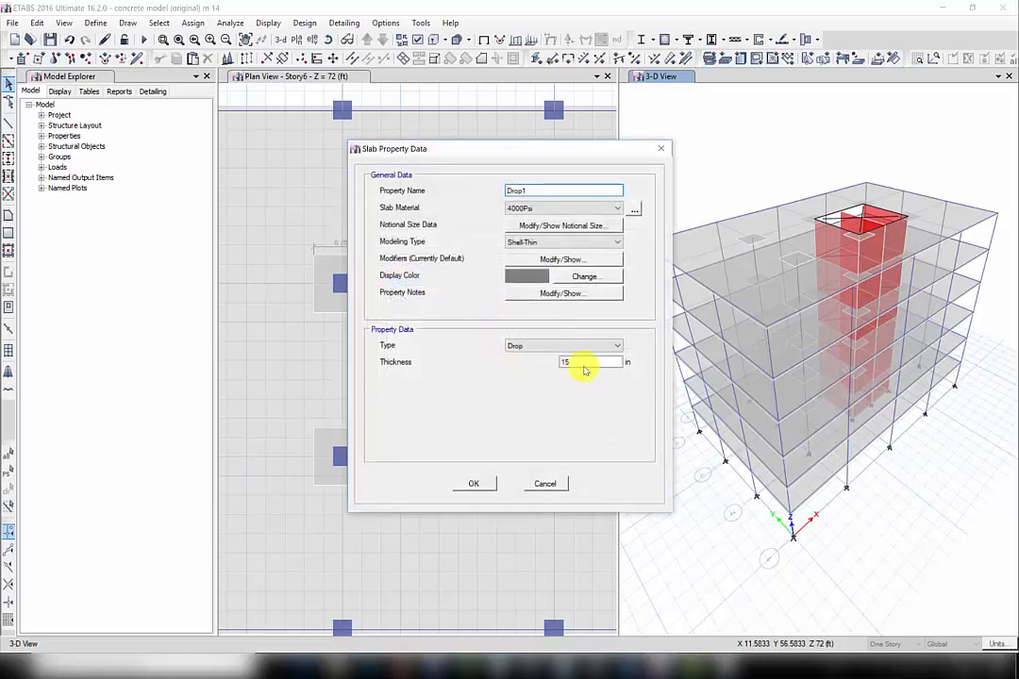
left_click(658, 151)
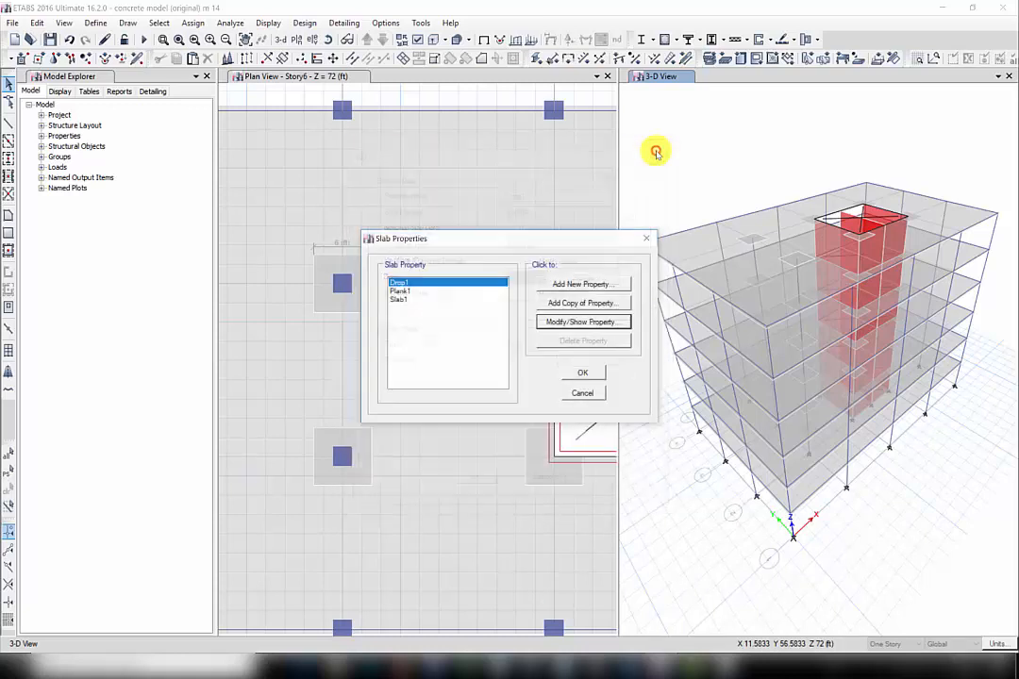
left_click(647, 238)
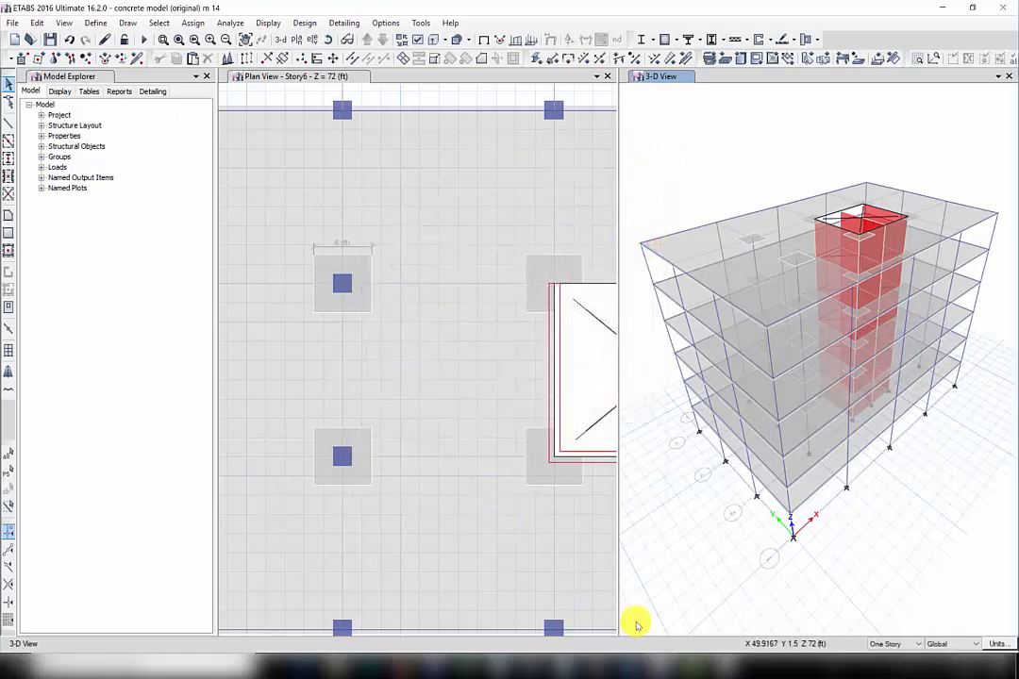
Switch to Revit, open the Level 6 structural plan and duplicate the 8" Concrete floor's type as 15" Drop
left_click(567, 660)
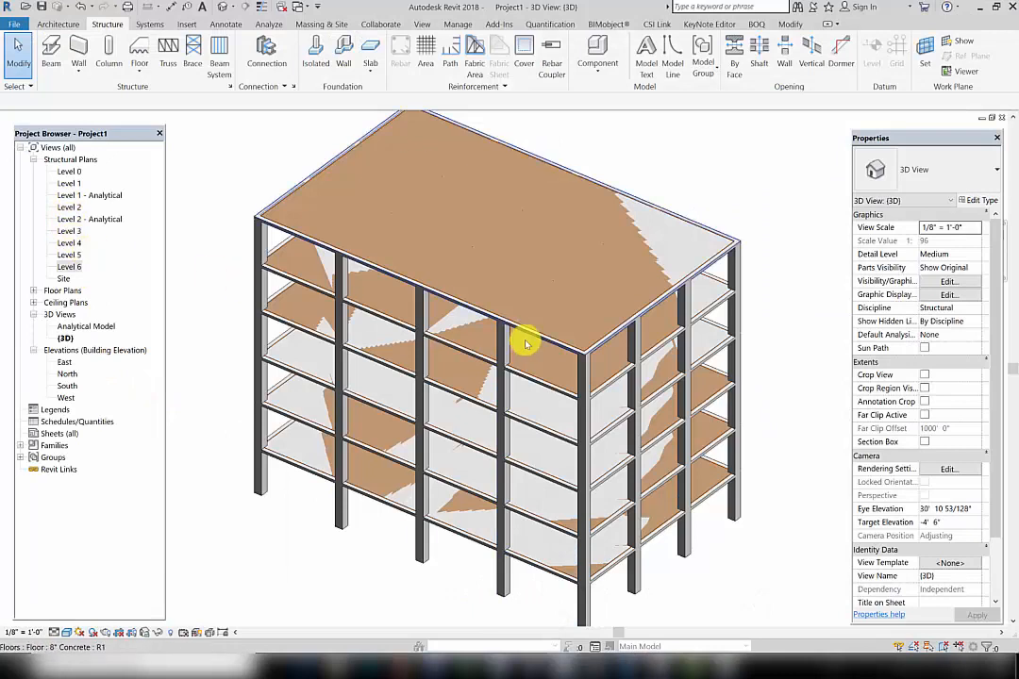
double_click(70, 268)
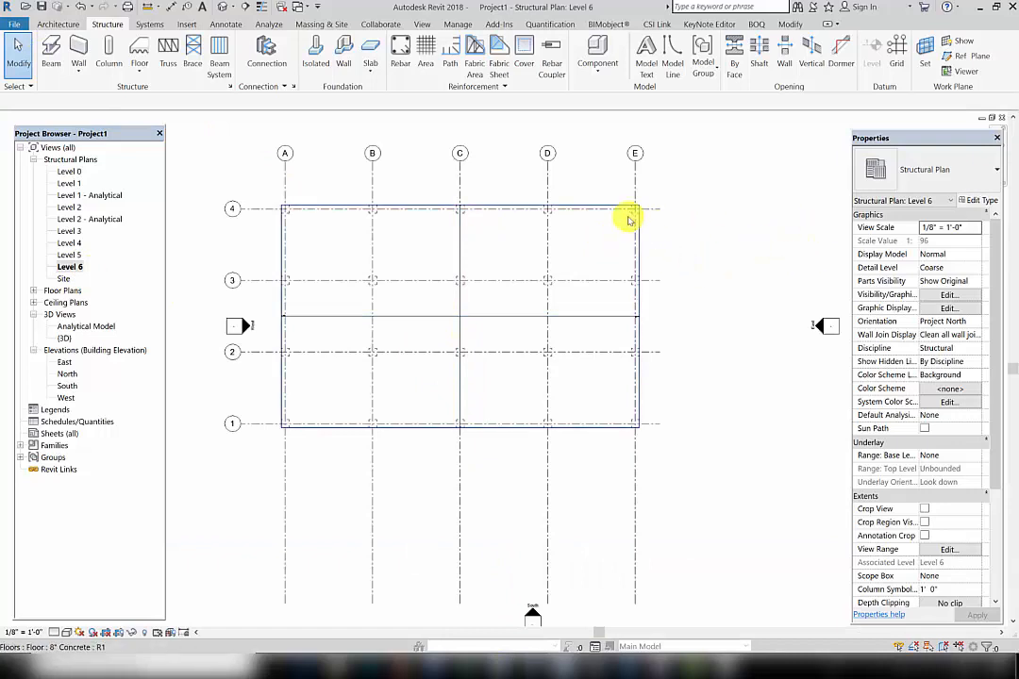
scroll(666, 266, "up", 2)
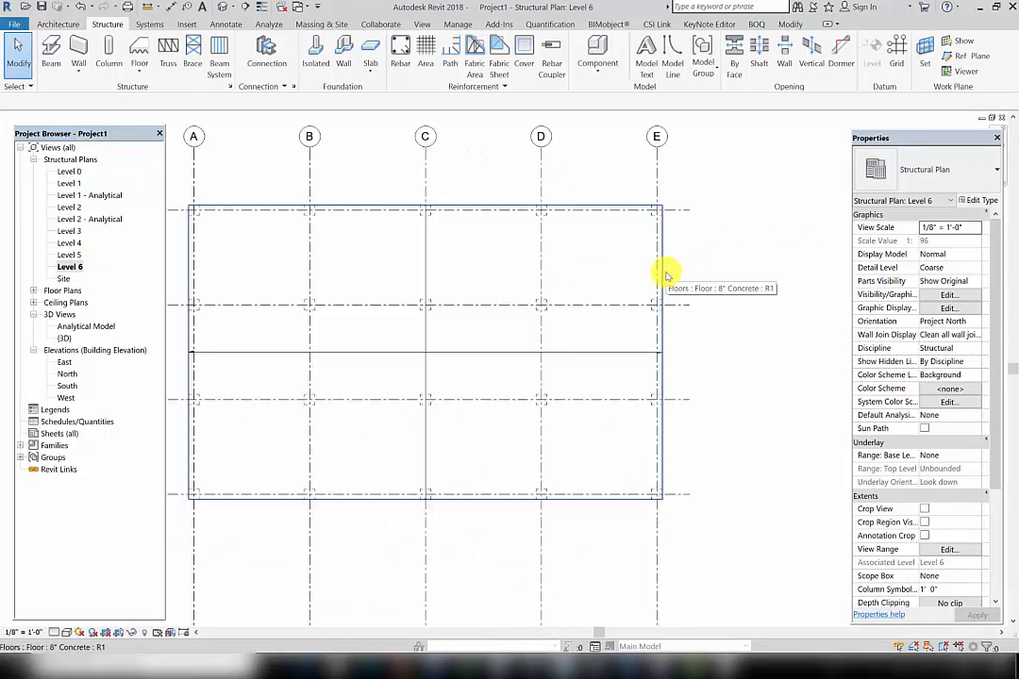
left_click(666, 274)
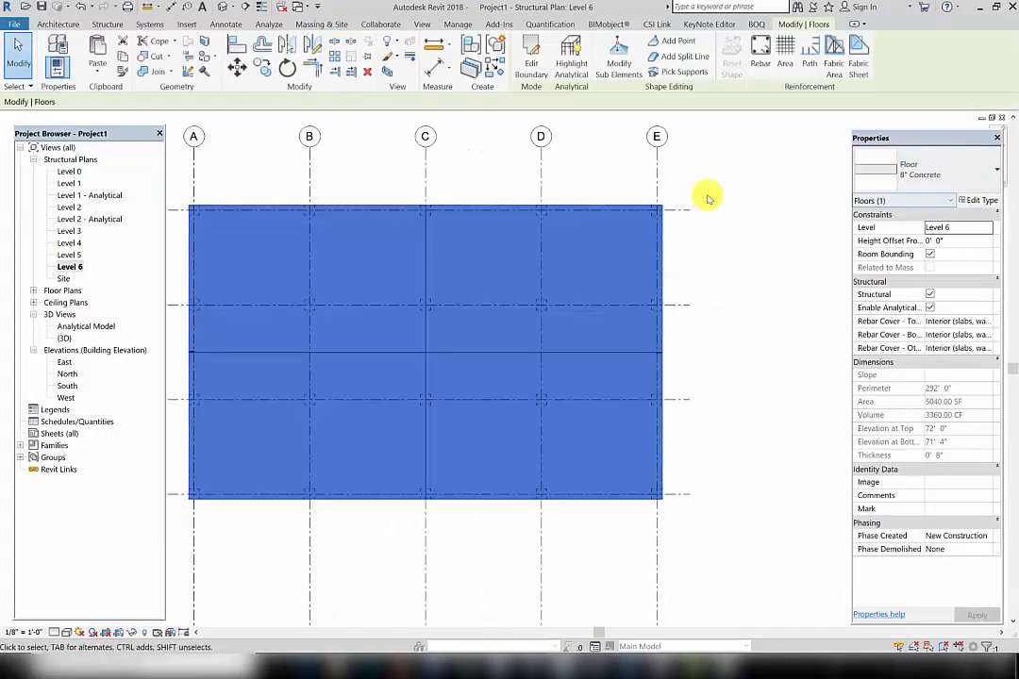
left_click(981, 201)
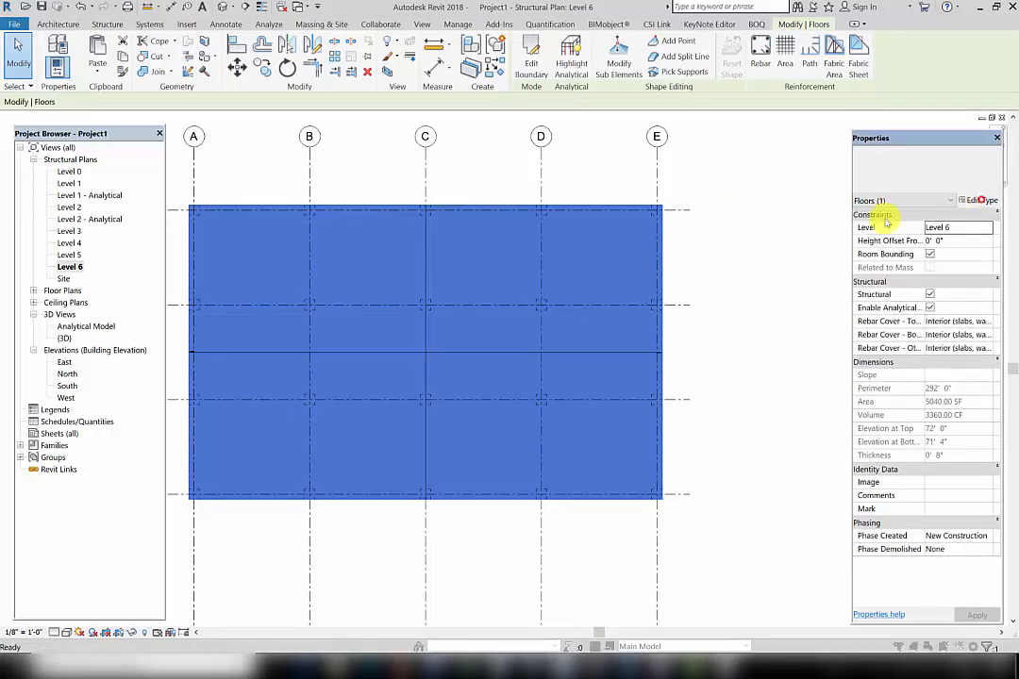
left_click(598, 178)
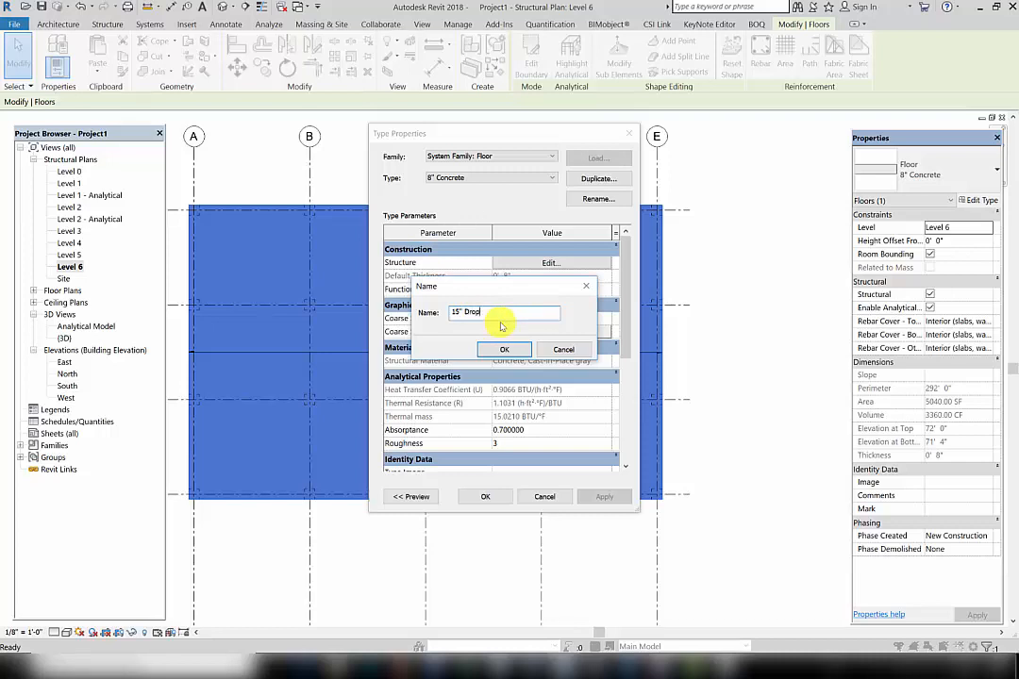
left_click(506, 348)
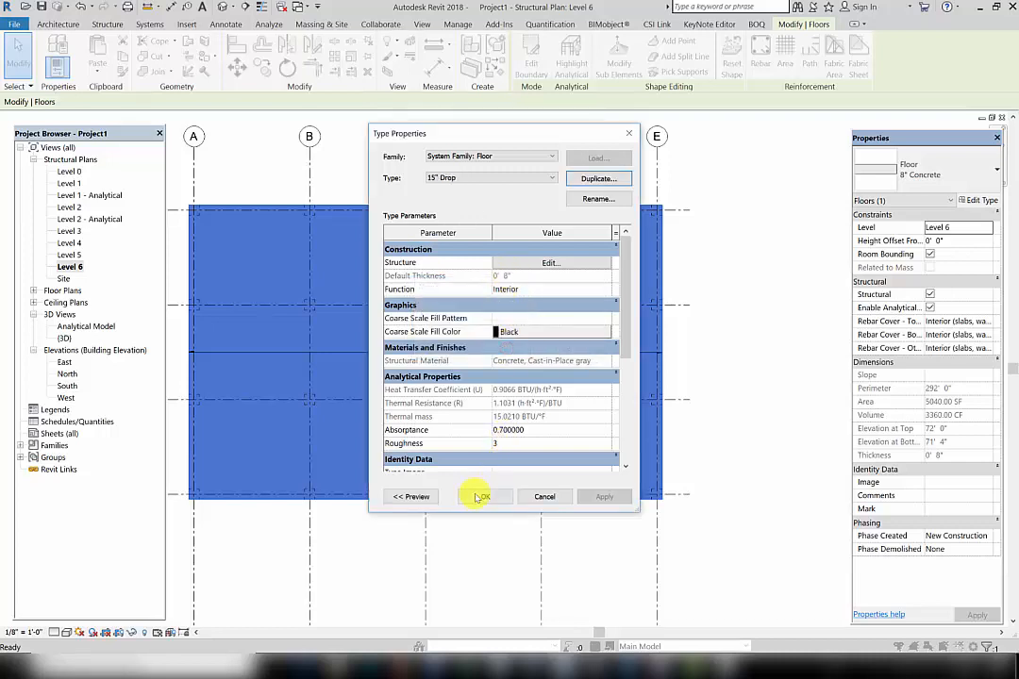
Set the structure layer thickness of the 15" Drop type to 1' 3" and deselect the floor
left_click(547, 263)
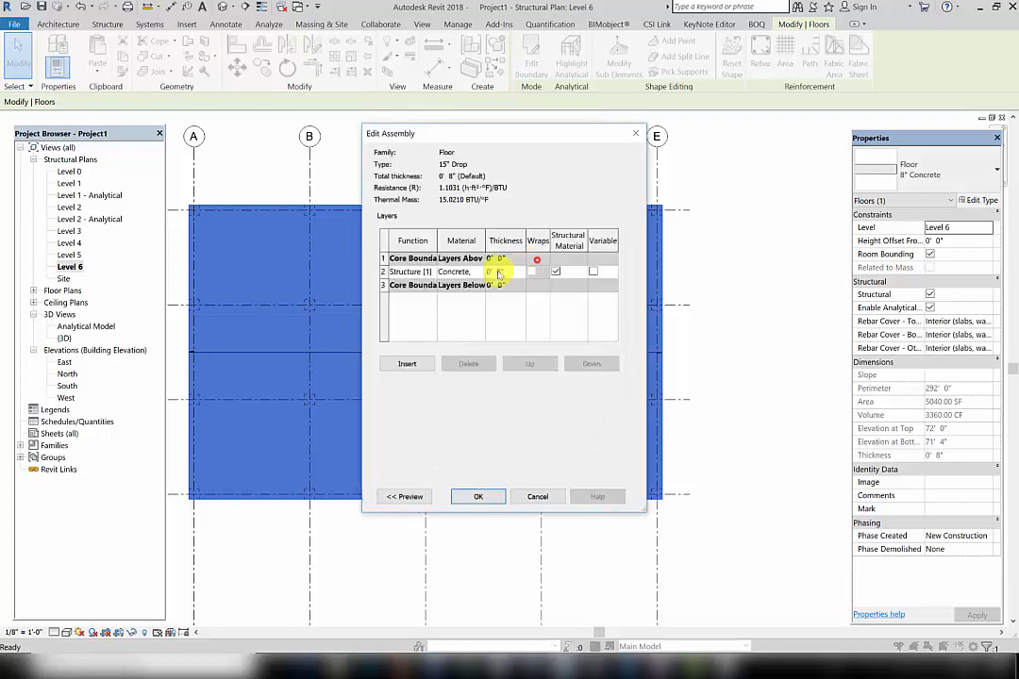
double_click(497, 272)
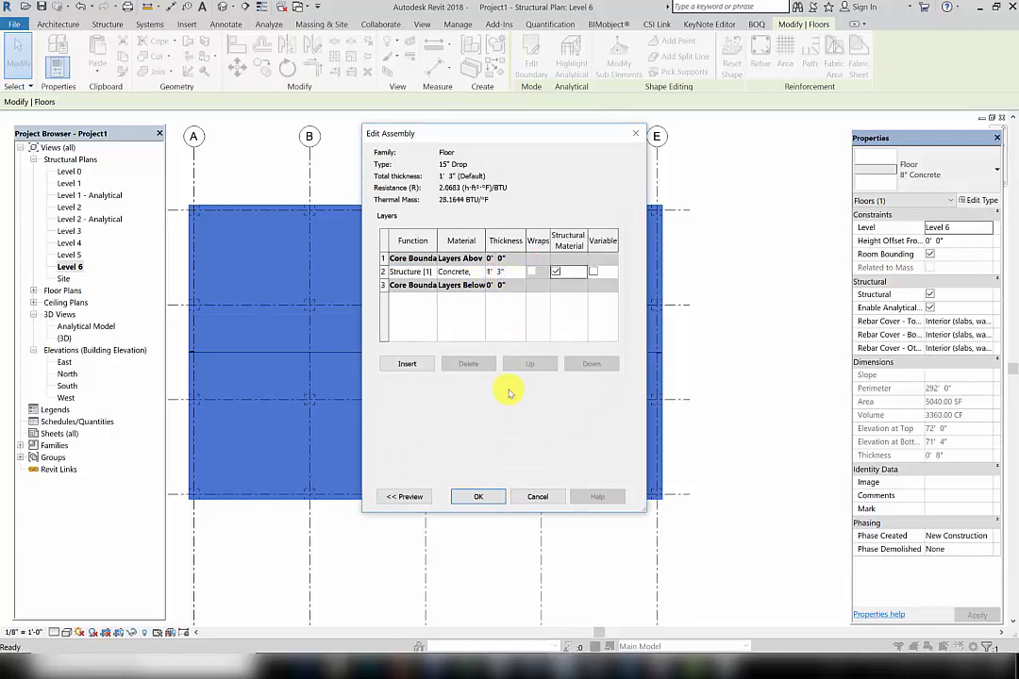
left_click(481, 498)
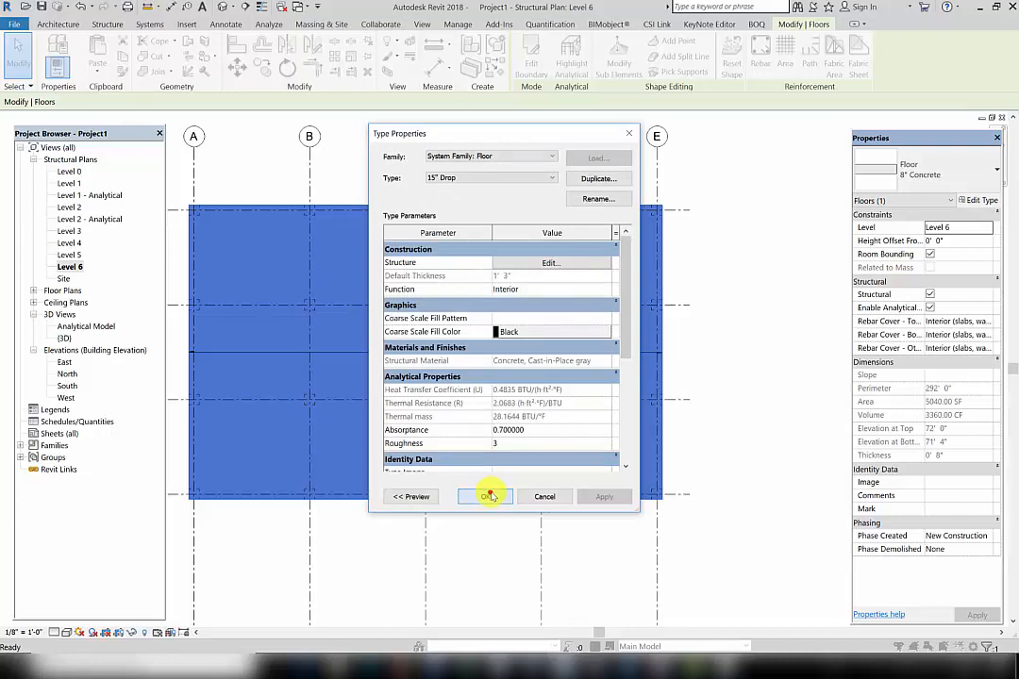
left_click(489, 497)
left_click(730, 296)
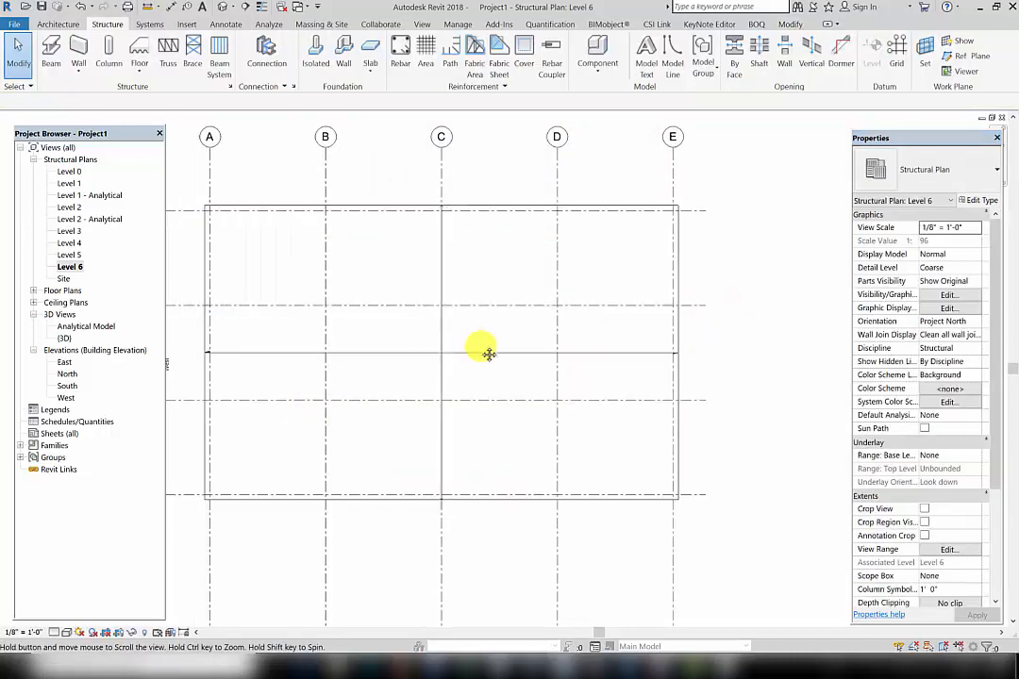
Start a 15" Drop floor on Level 6 and create boundary lines offset 3' 0" on both sides of grids B and 3
left_click(658, 662)
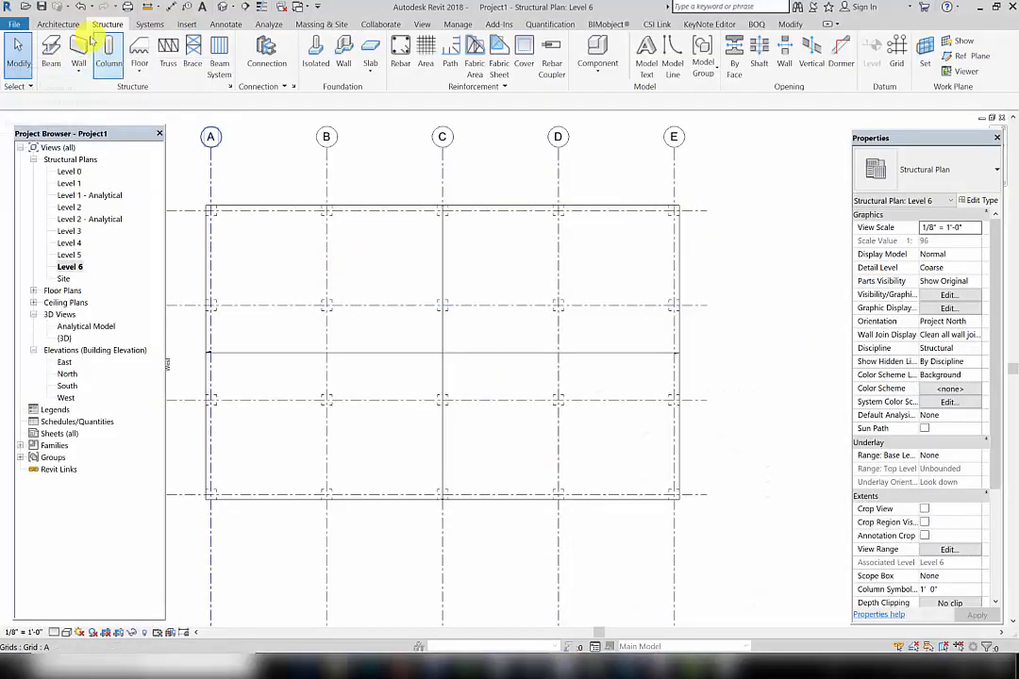
left_click(140, 46)
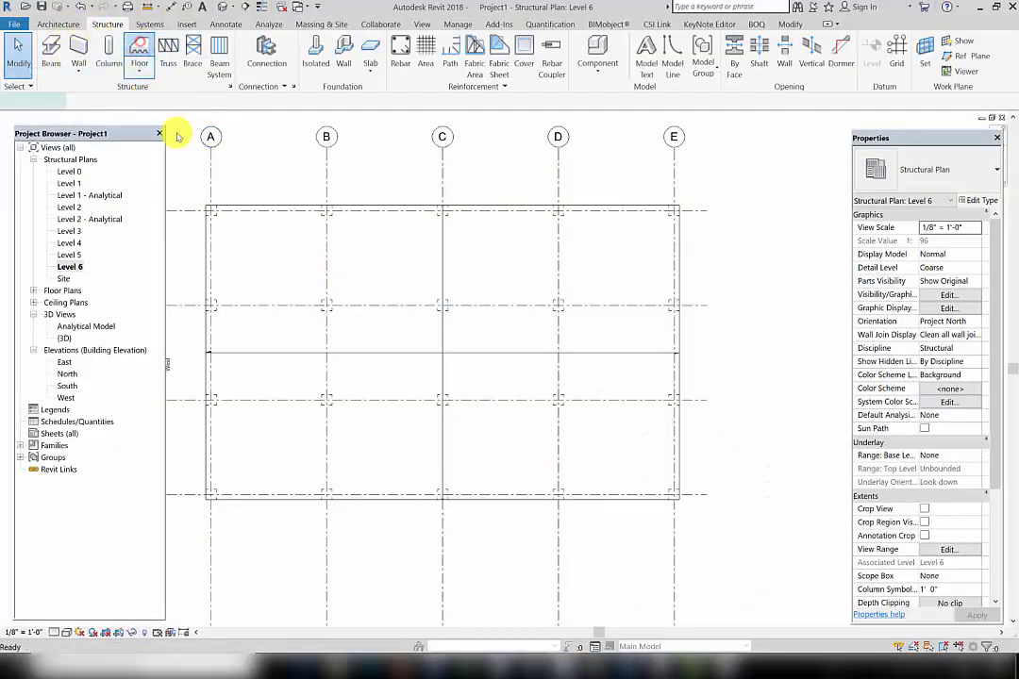
left_click(958, 167)
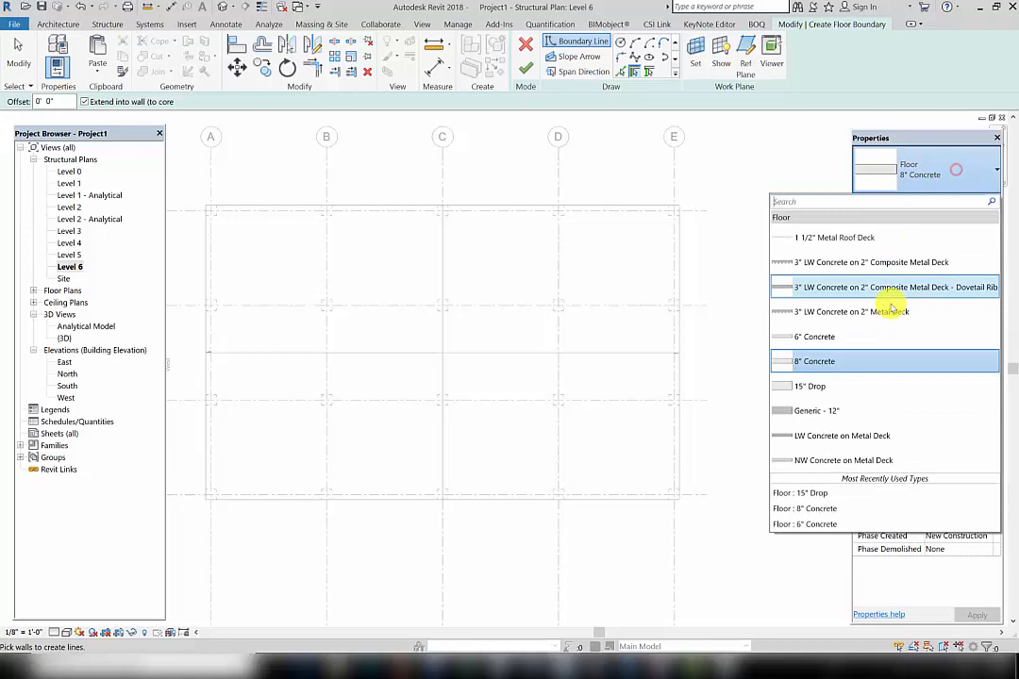
left_click(809, 387)
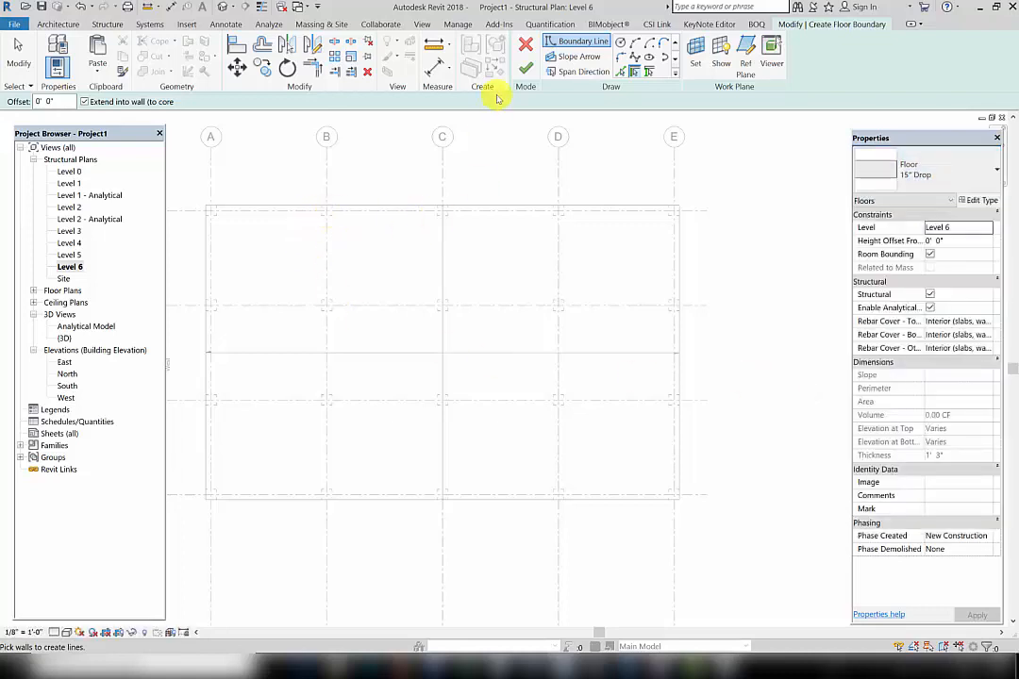
left_click(675, 47)
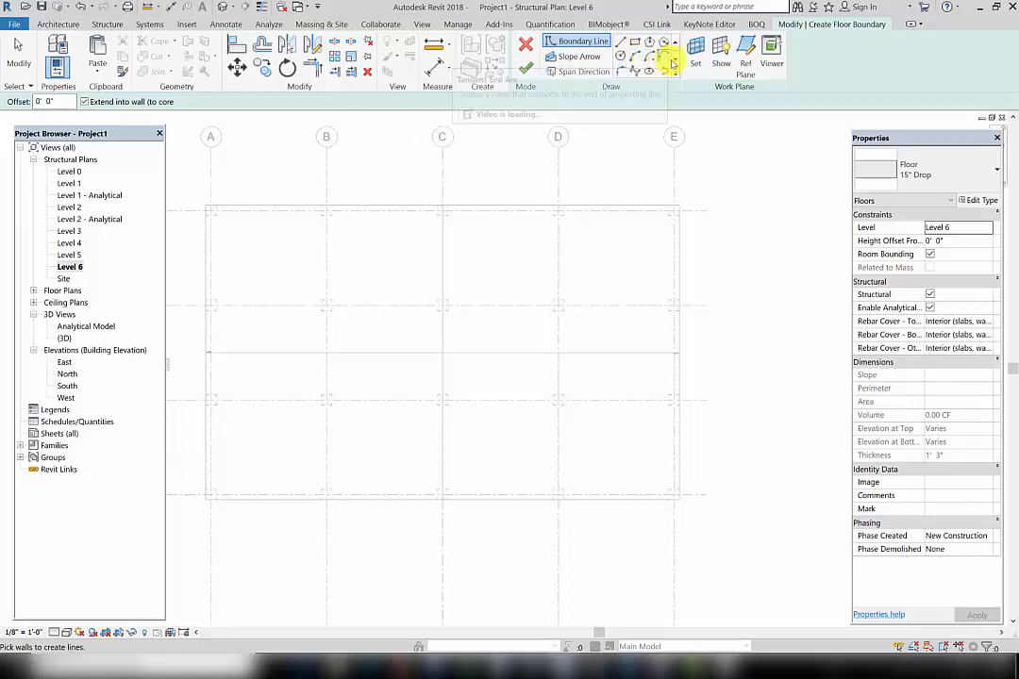
left_click(622, 73)
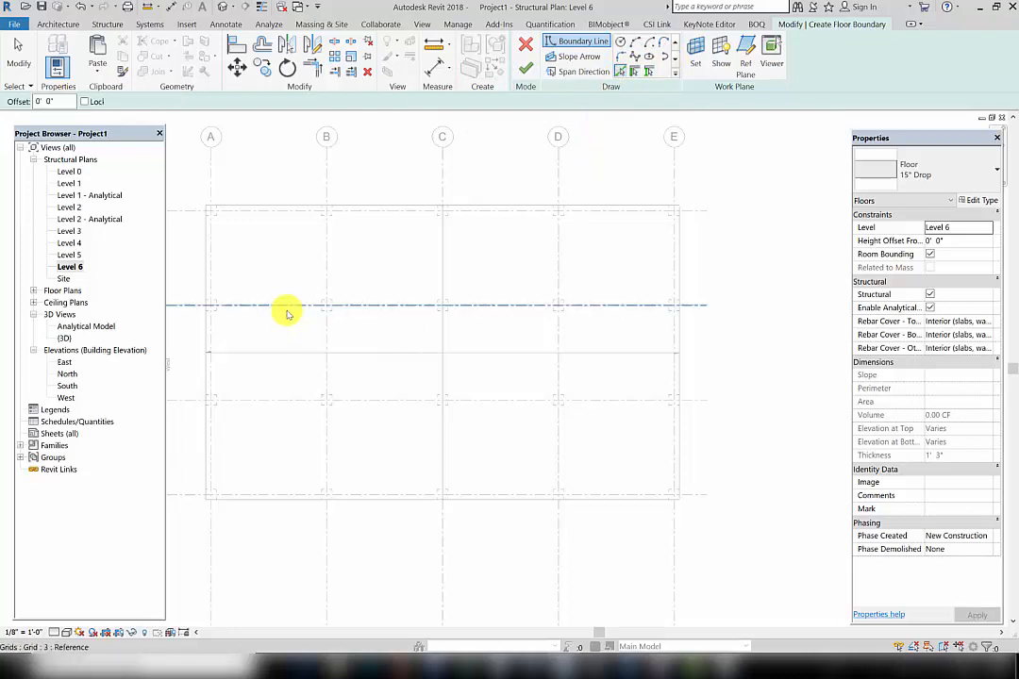
scroll(284, 309, "up", 3)
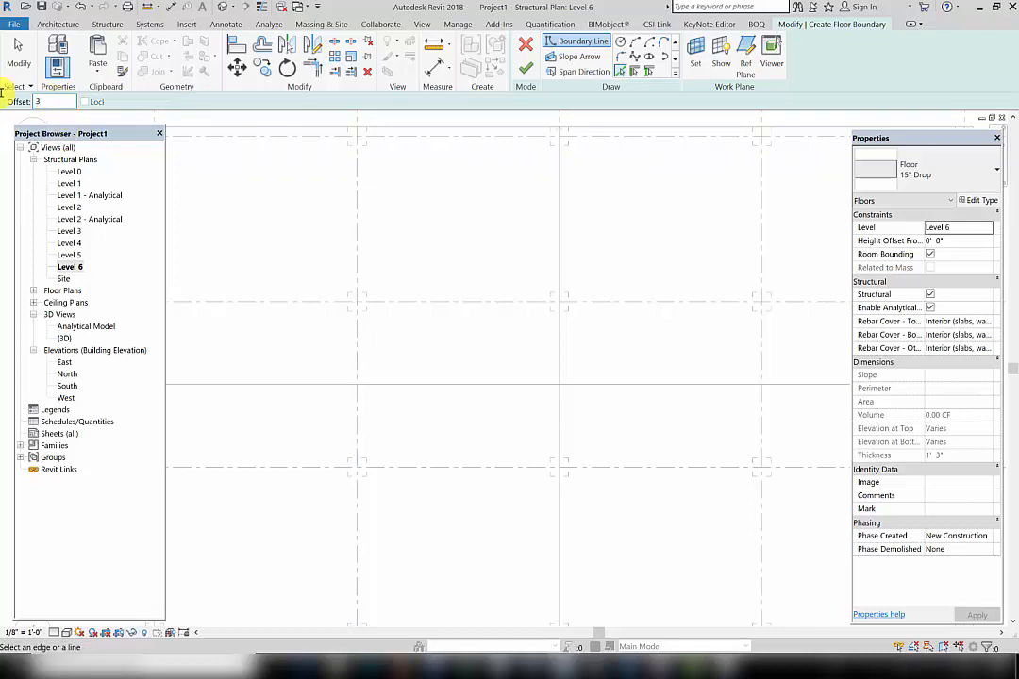
left_click(355, 271)
left_click(359, 268)
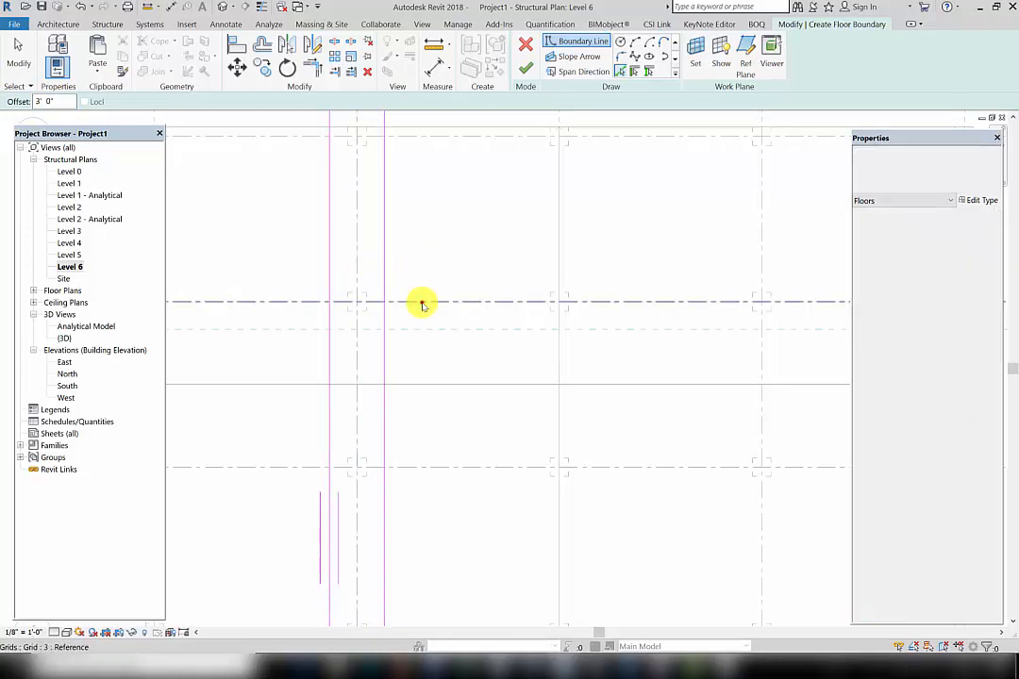
left_click(421, 303)
key("Escape")
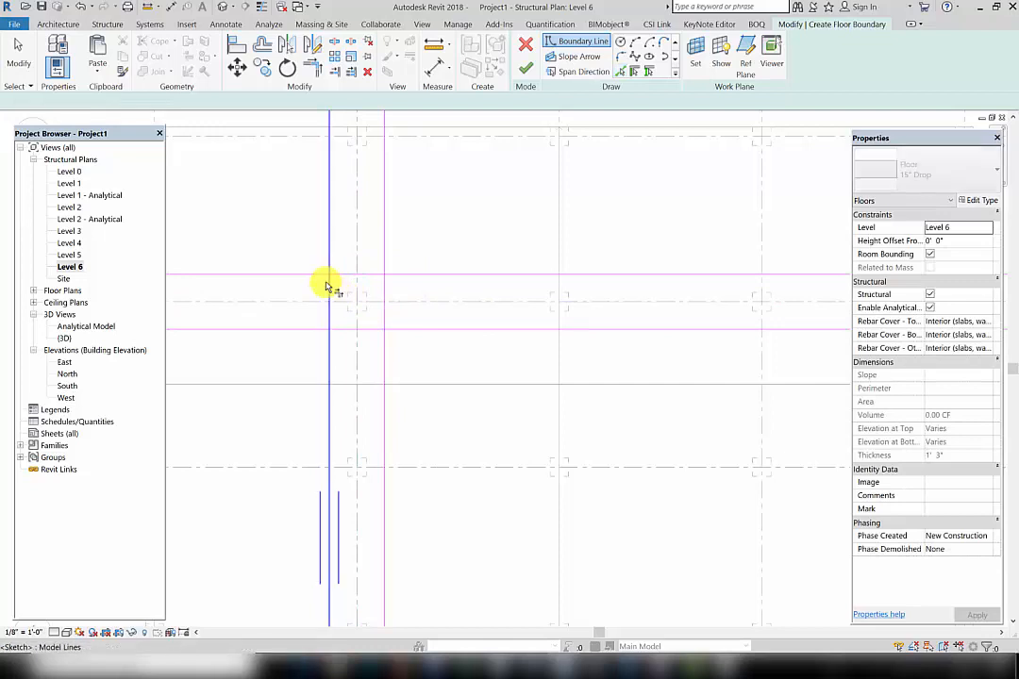
Trim the four boundary lines into a closed square around column B-3 and finish the floor
left_click(329, 286)
left_click(339, 275)
left_click(350, 274)
left_click(383, 286)
left_click(383, 286)
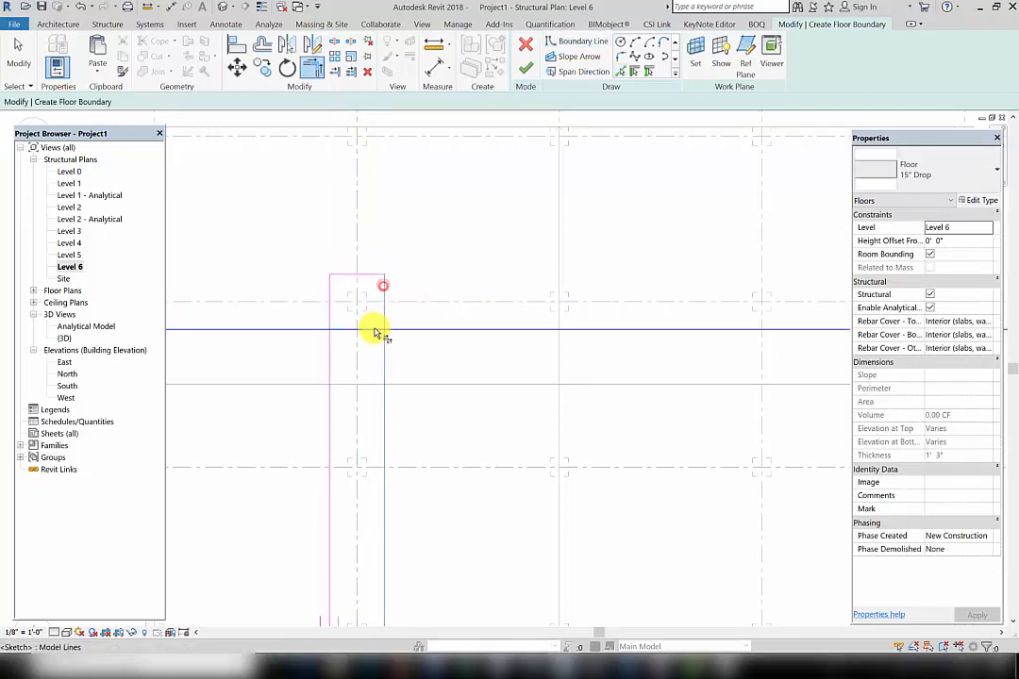
left_click(374, 332)
left_click(368, 332)
left_click(330, 318)
scroll(295, 312, "up", 1)
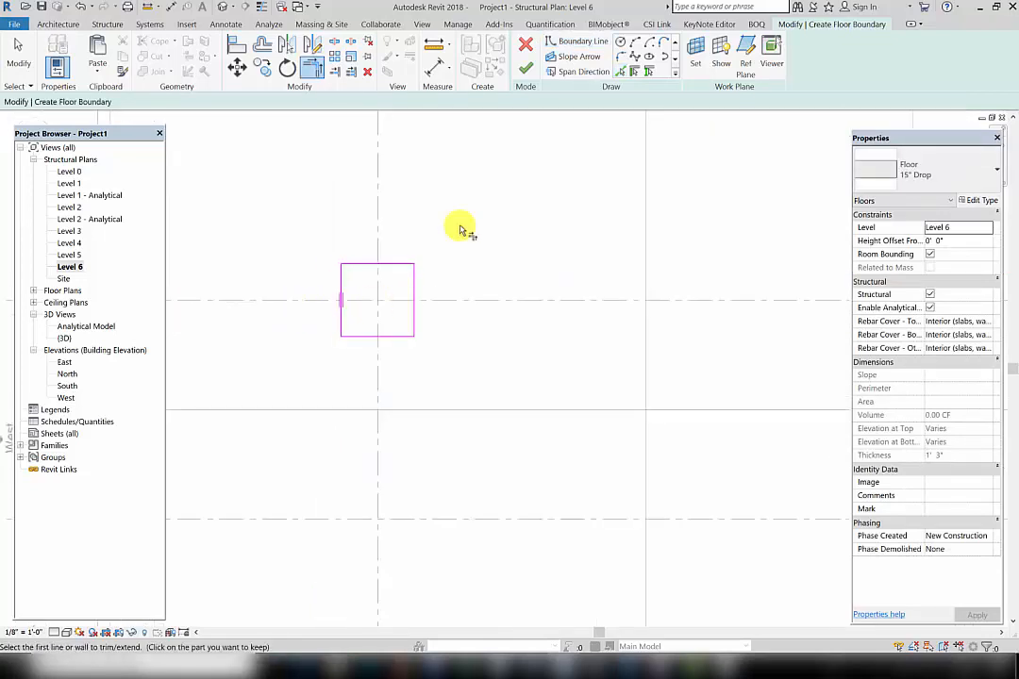
left_click(523, 67)
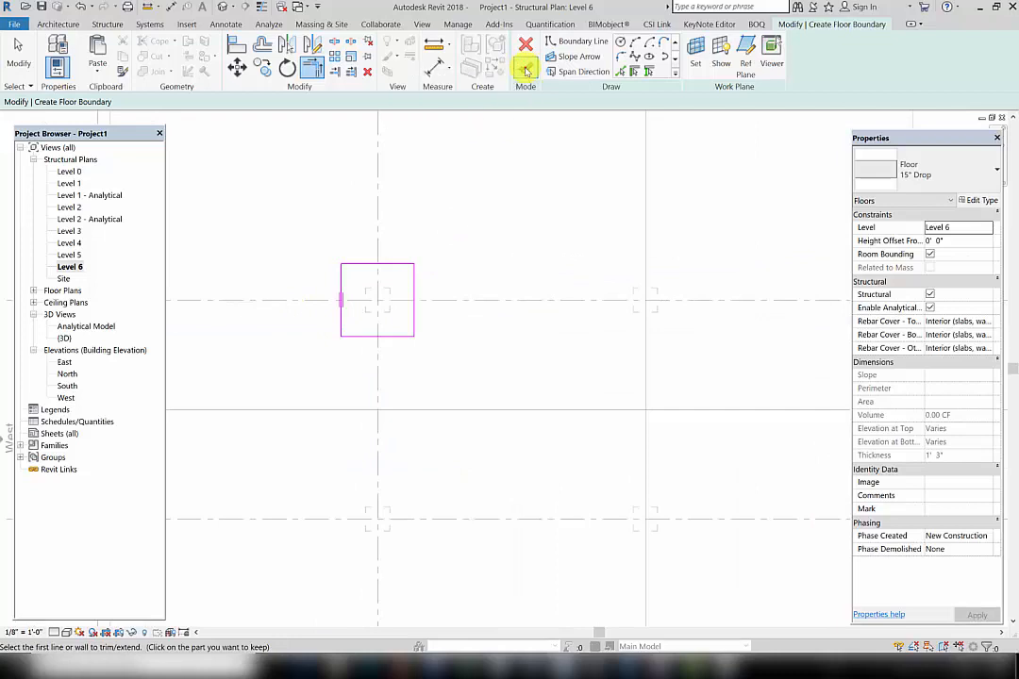
Copy the 15" Drop panel at column B-3 to columns C-3 and D-3 with multiple copying enabled
scroll(412, 269, "down", 3)
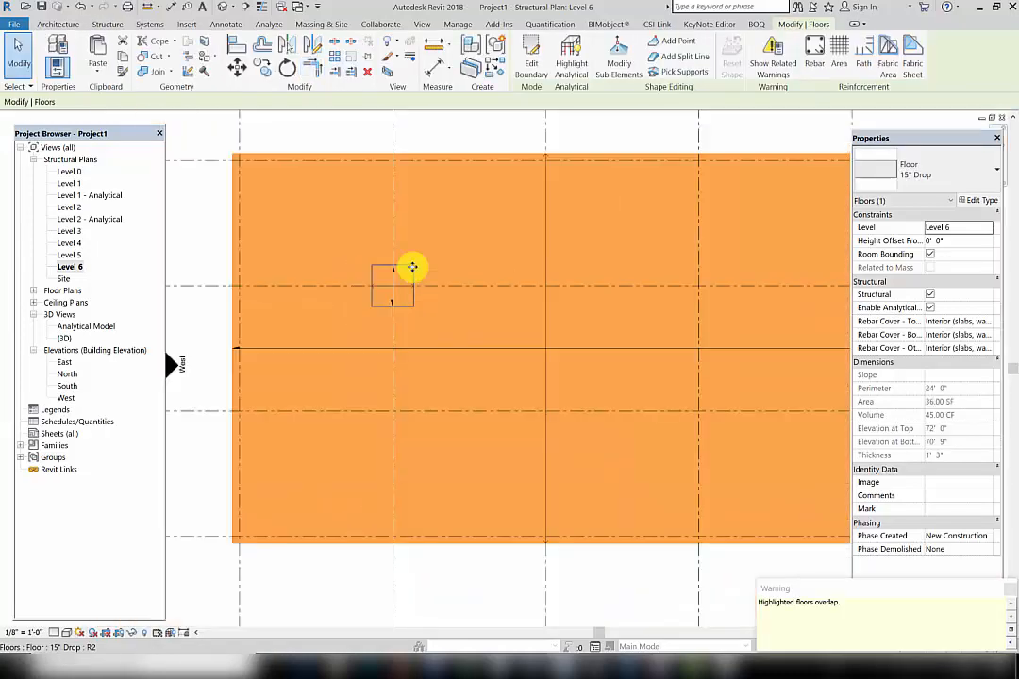
middle_click_drag(411, 273, 392, 268)
scroll(390, 269, "up", 1)
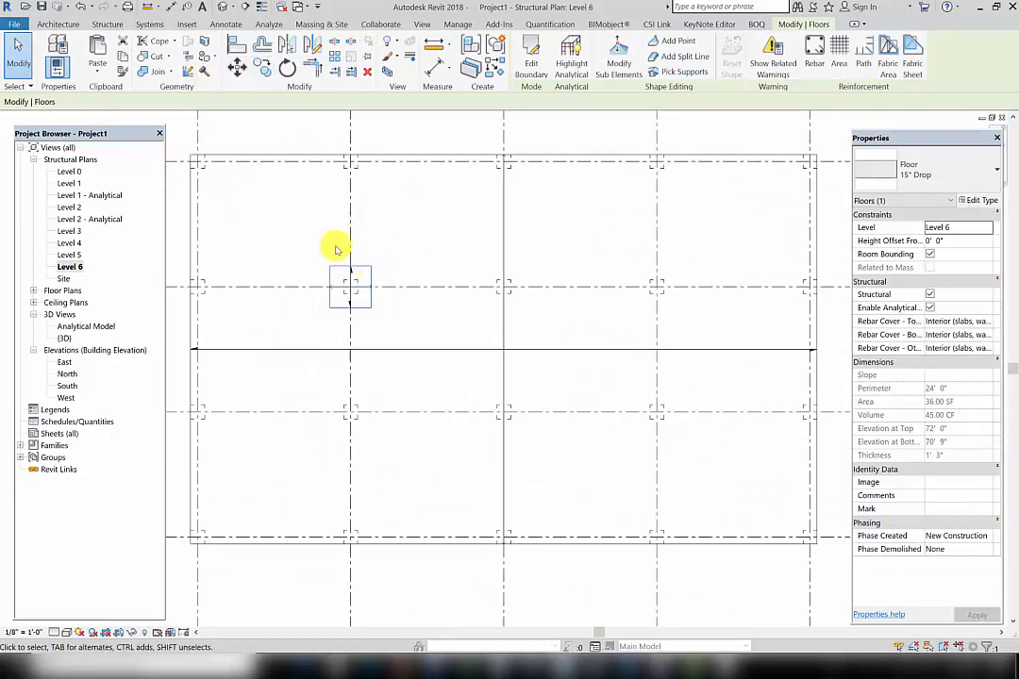
left_click(265, 70)
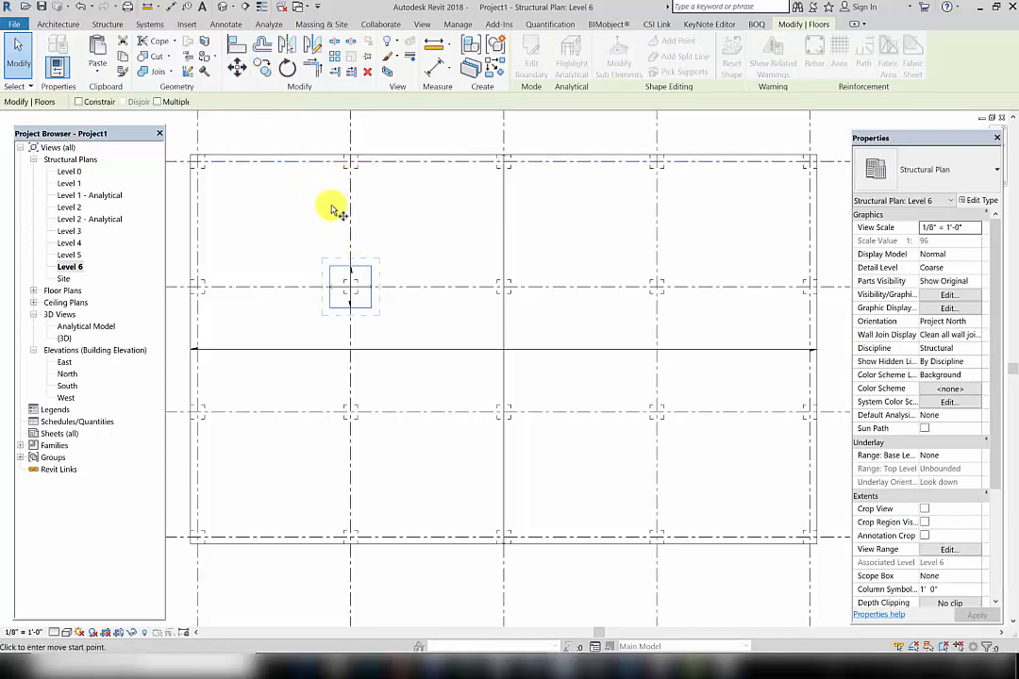
left_click(159, 101)
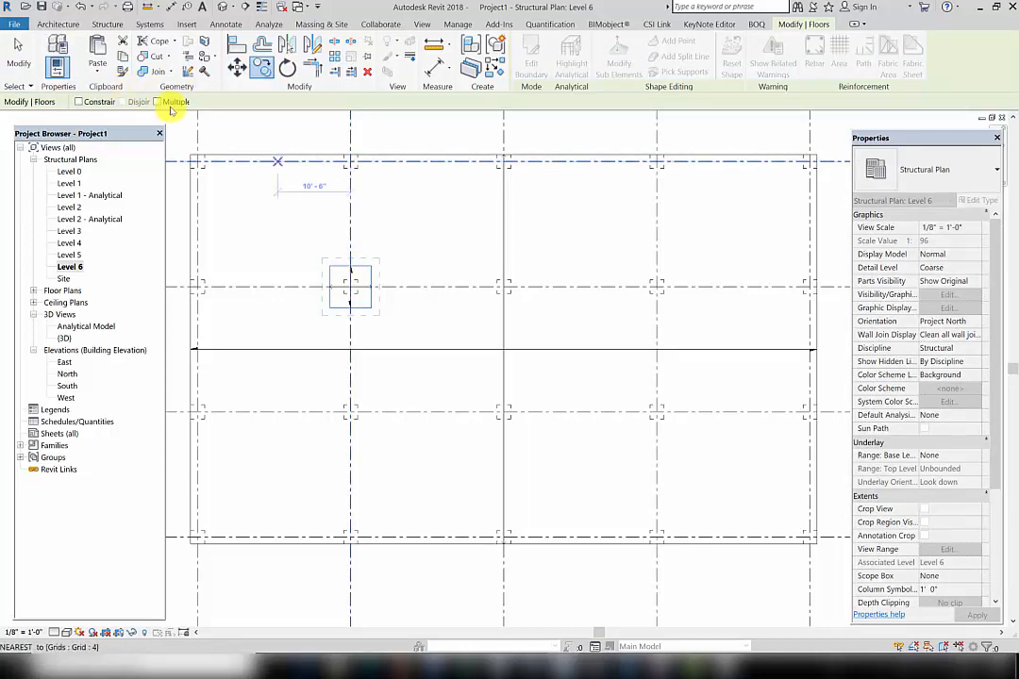
left_click(355, 218)
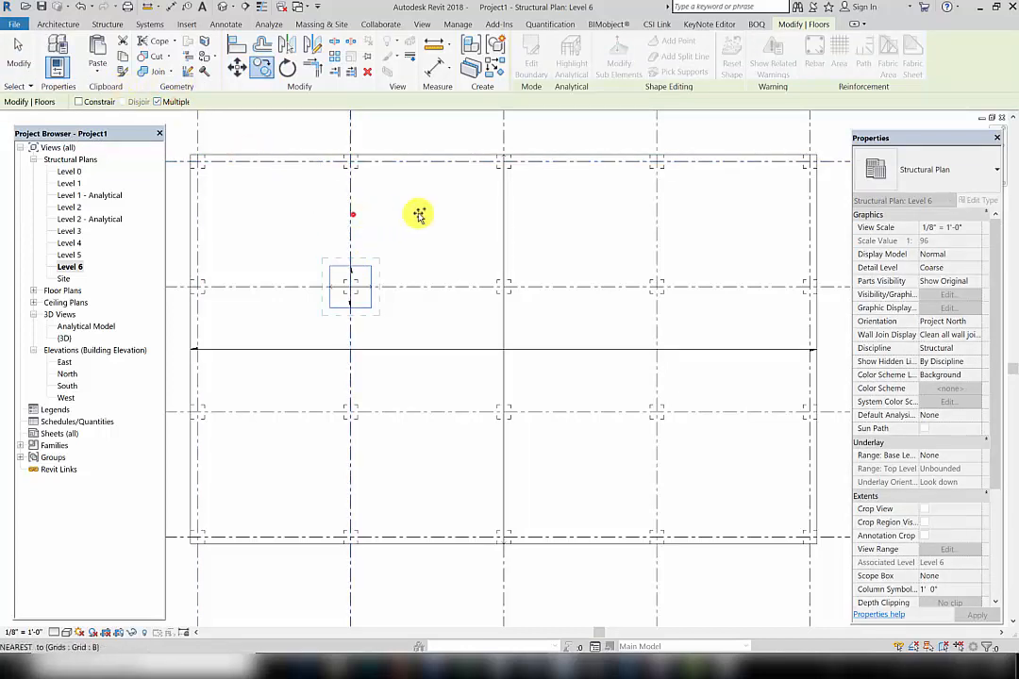
left_click(504, 211)
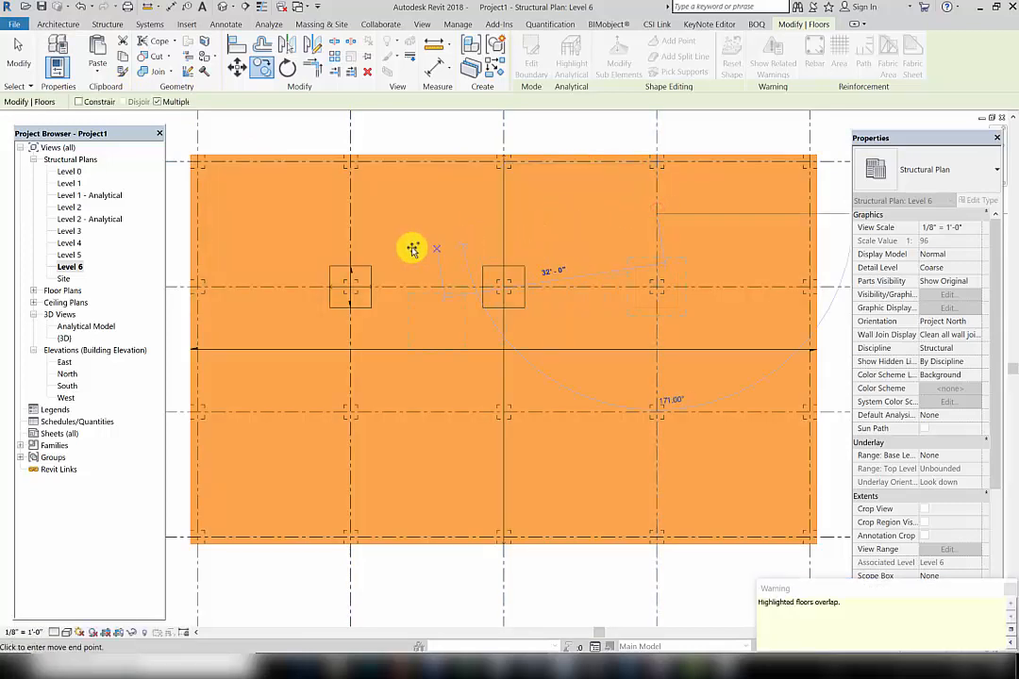
left_click(338, 241)
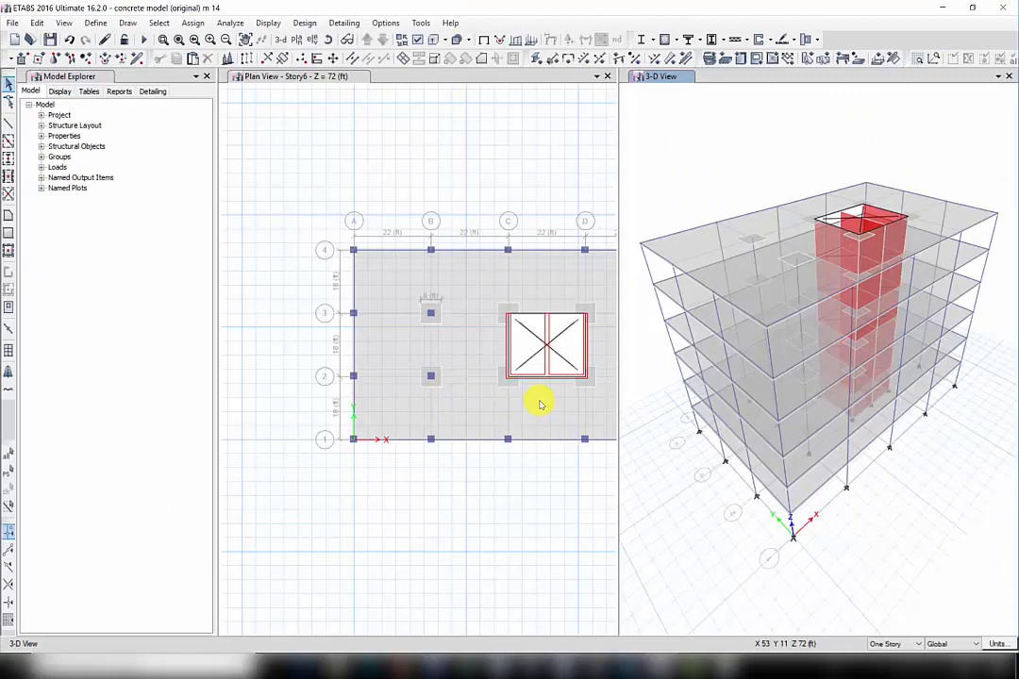
middle_click_drag(503, 403, 403, 405)
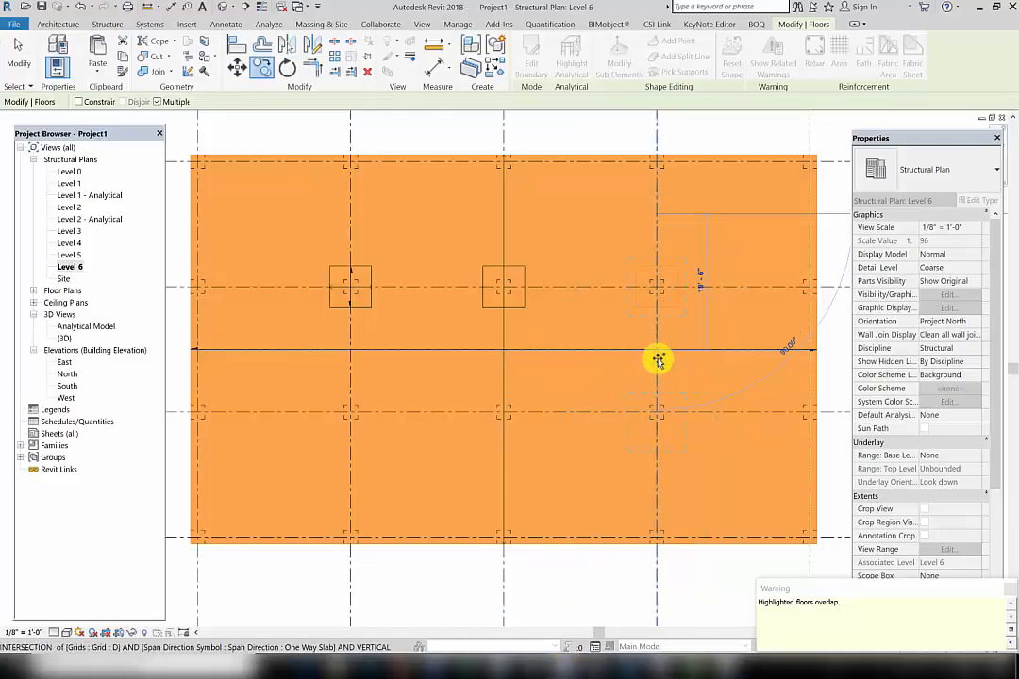
key("Escape")
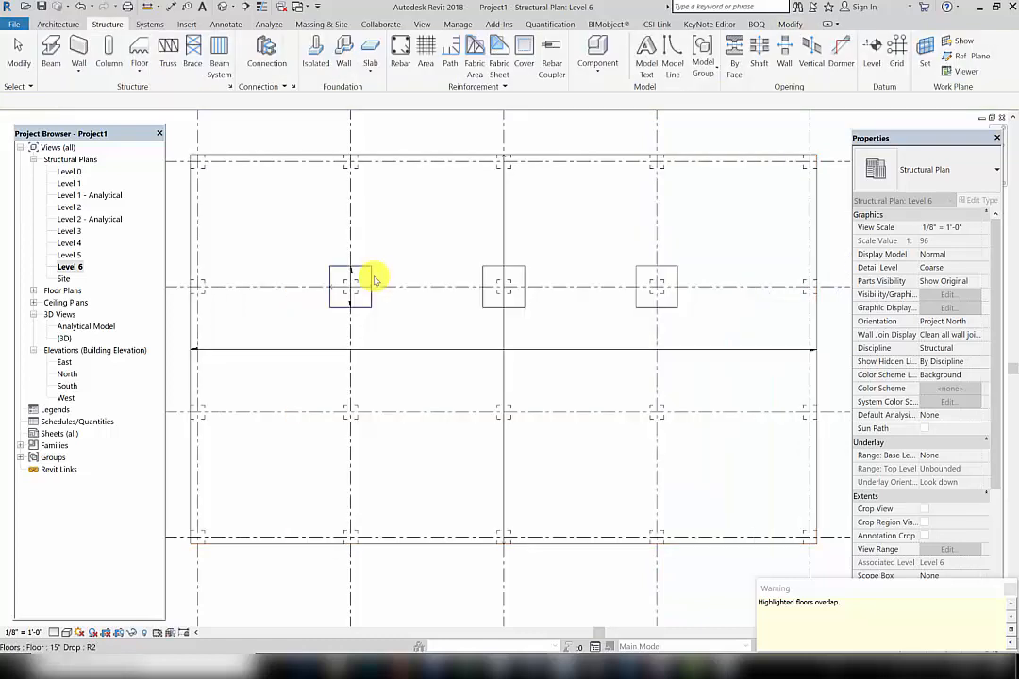
Copy the three 15" Drop panels on grid 3 down to the columns along grid 2
left_click(532, 281)
left_click(675, 275, "ctrl")
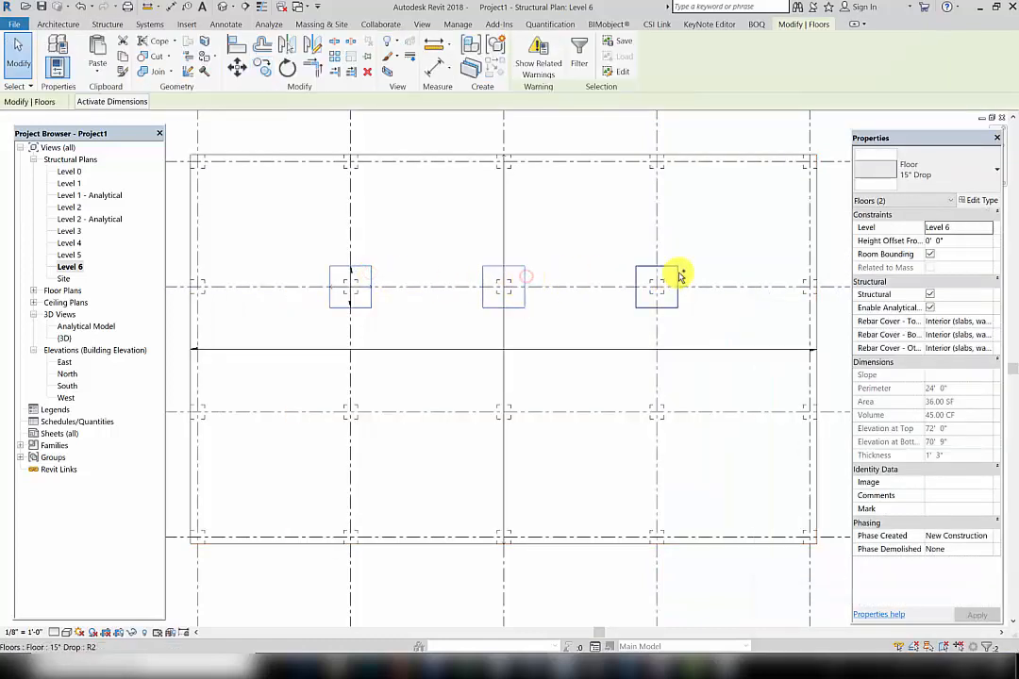
left_click(262, 68)
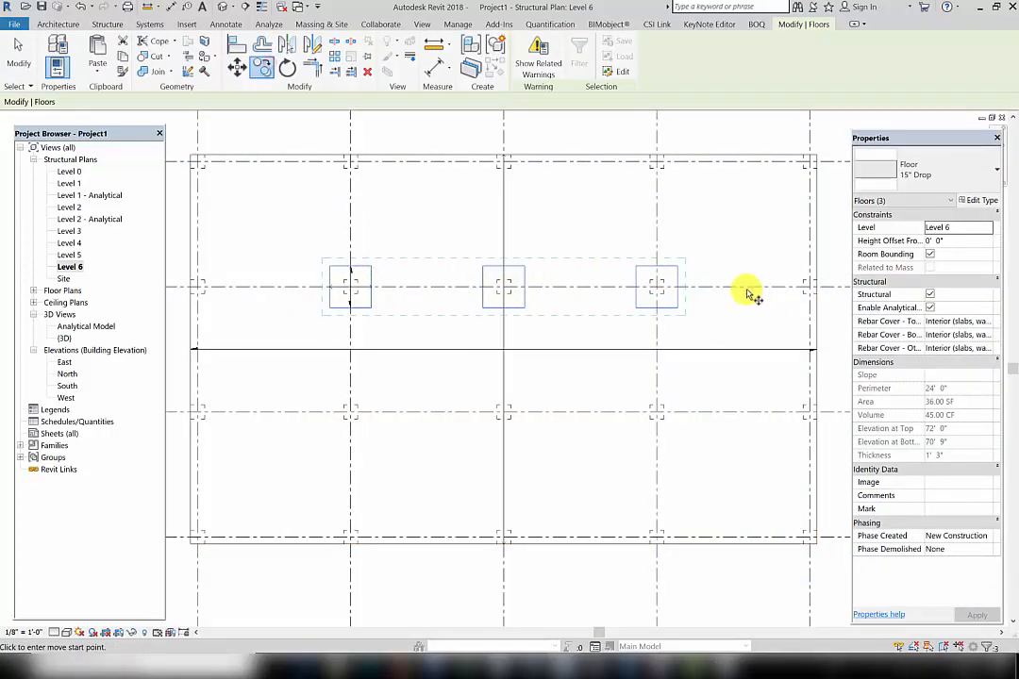
left_click(750, 287)
left_click(748, 408)
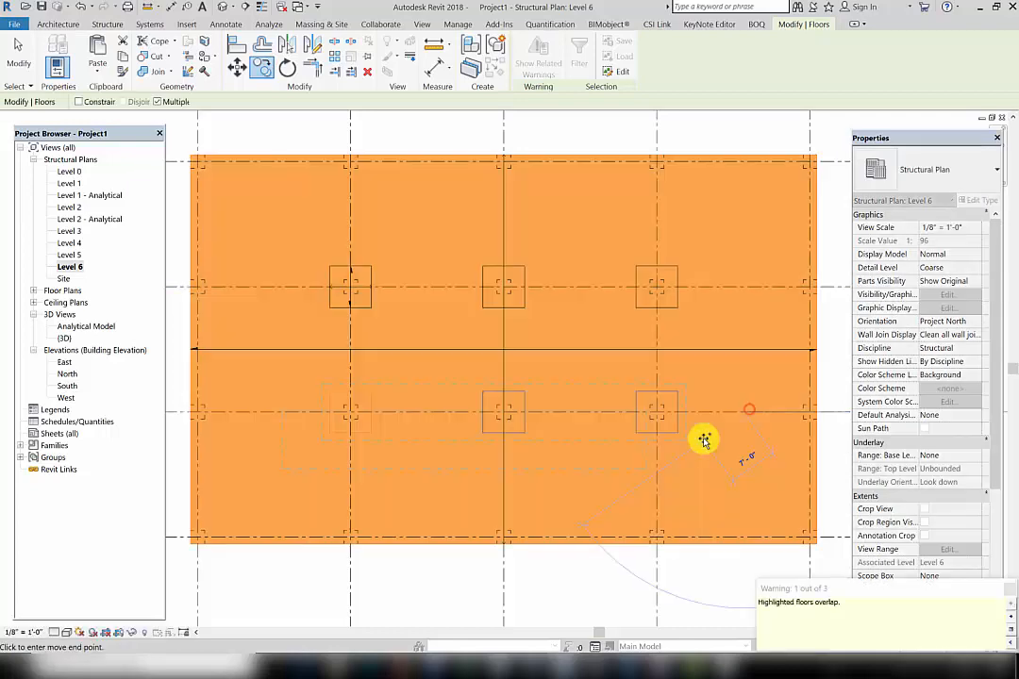
key("Escape")
Open the 3D view and change the full Level 6 floor slab's type to 8" Concrete
left_click(223, 8)
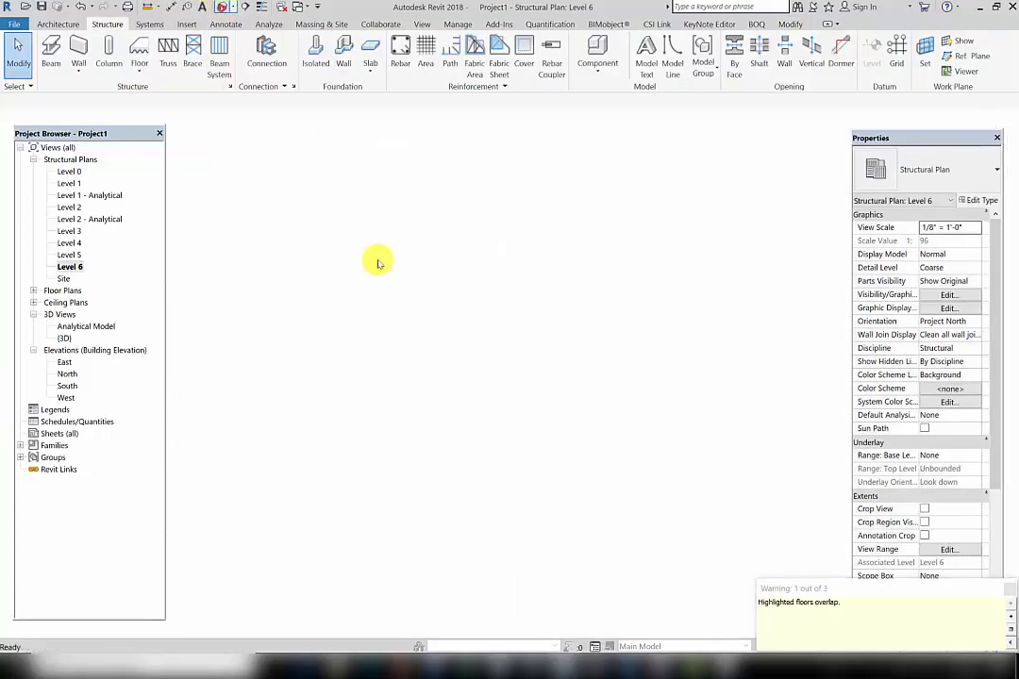
middle_click_drag(494, 391, 467, 224, "shift")
scroll(467, 224, "up", 3)
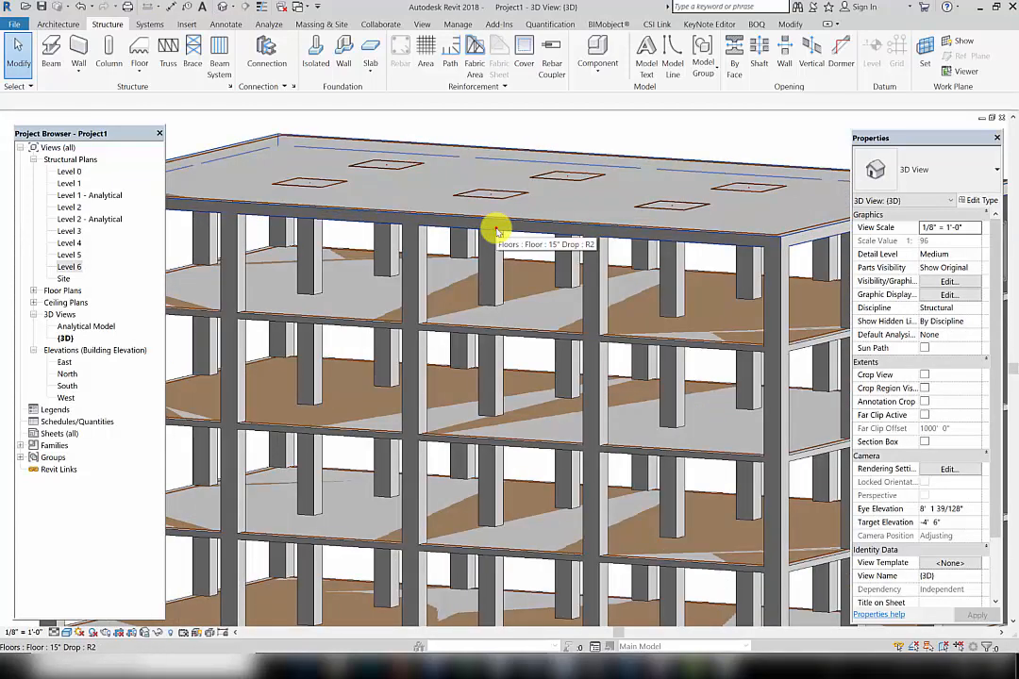
left_click(497, 231)
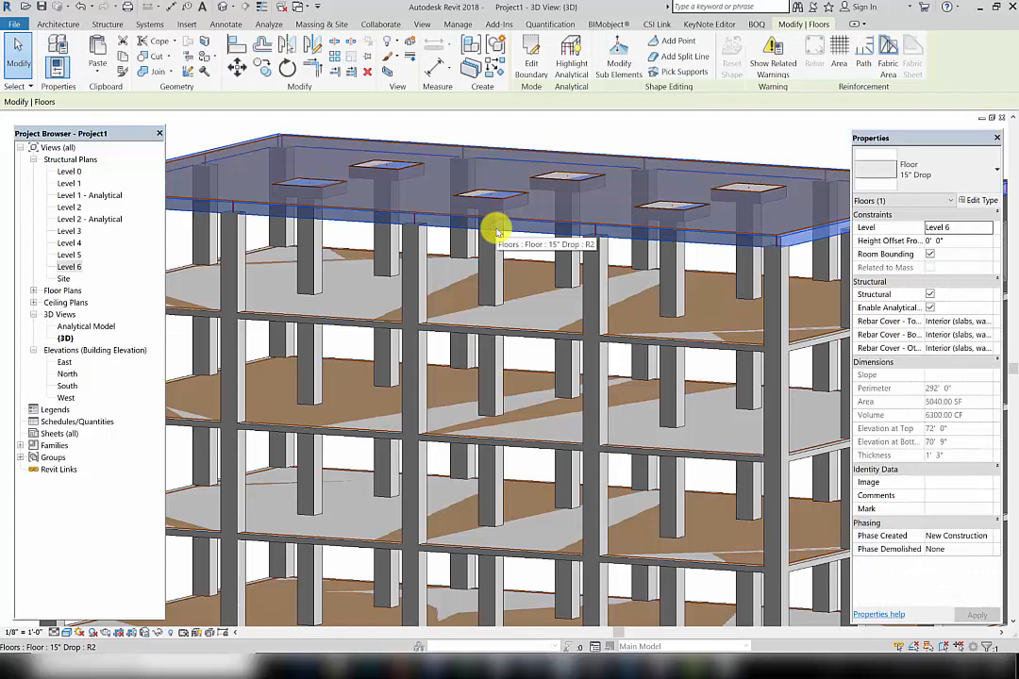
middle_click_drag(511, 243, 576, 235, "shift")
left_click(967, 166)
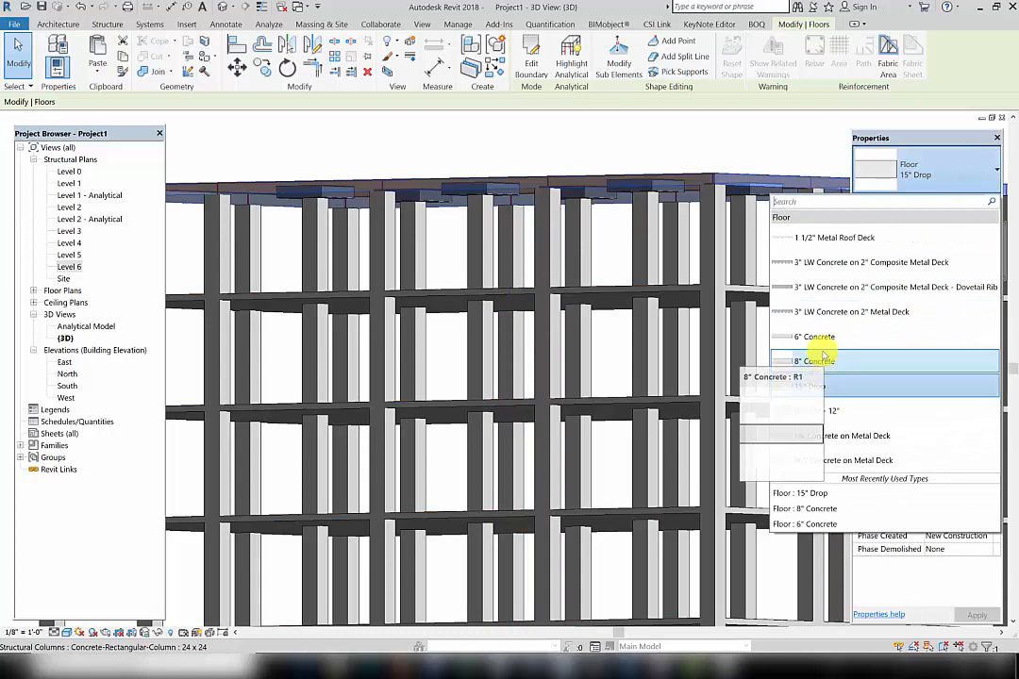
key("Escape")
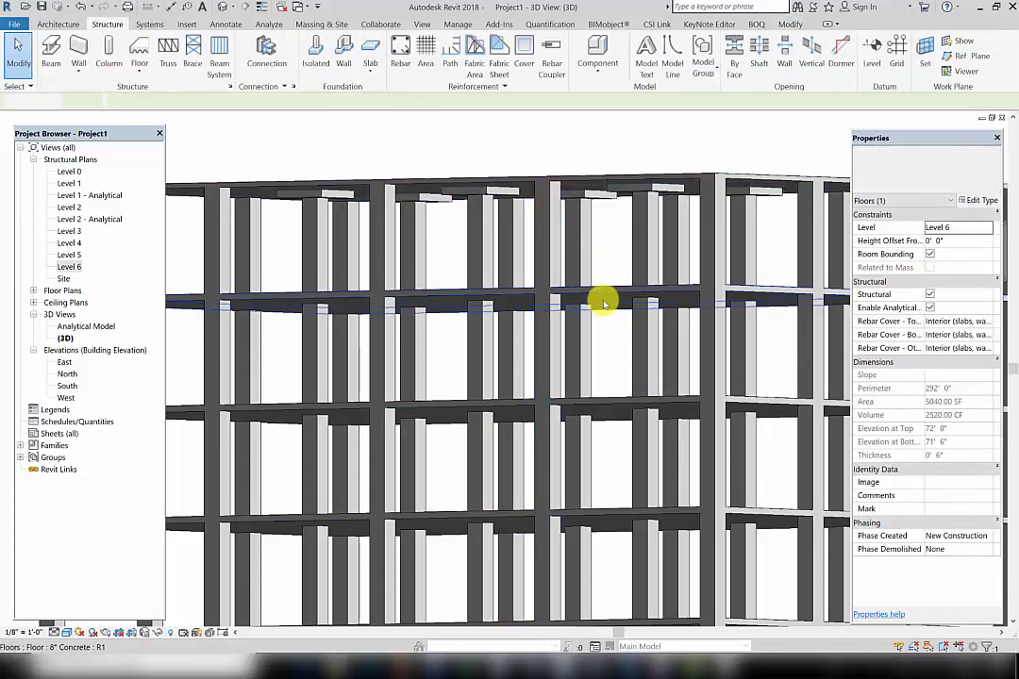
left_click(600, 295)
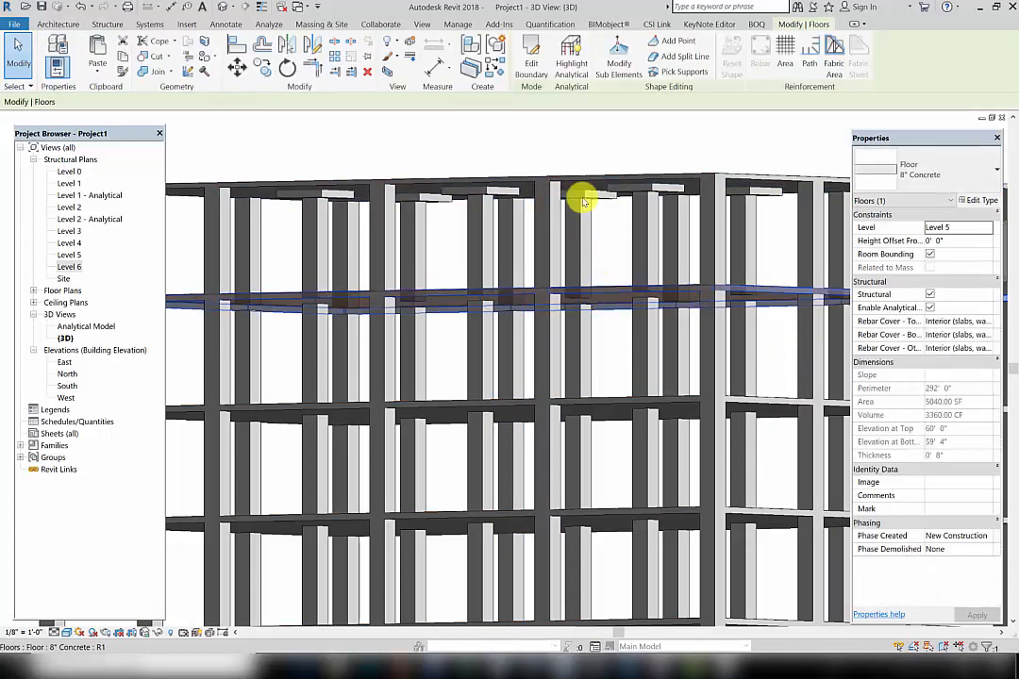
left_click(953, 163)
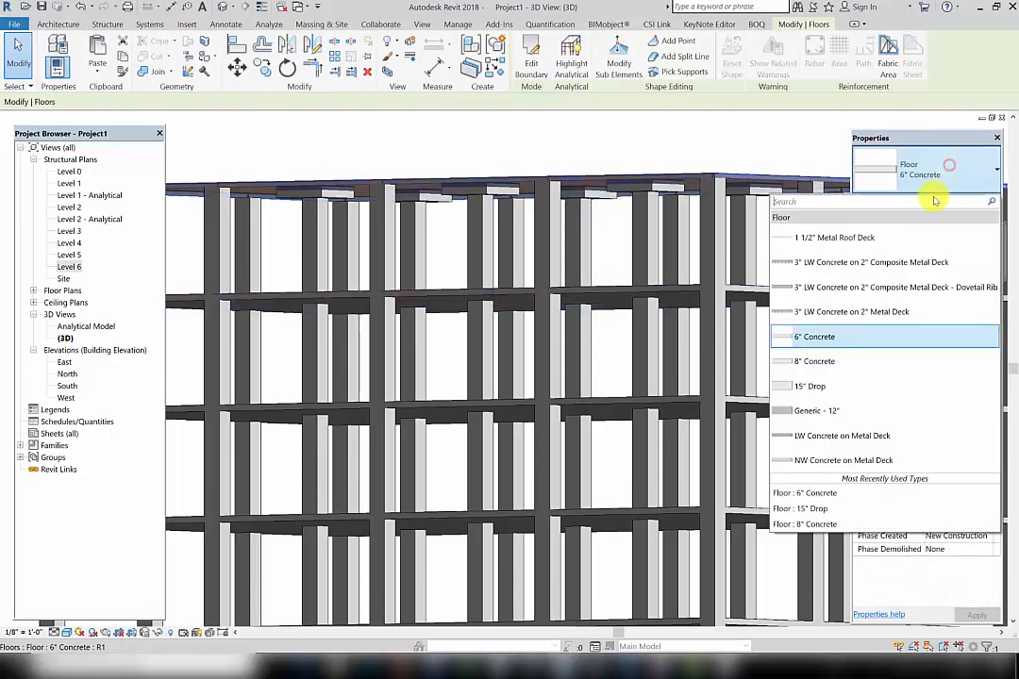
left_click(845, 363)
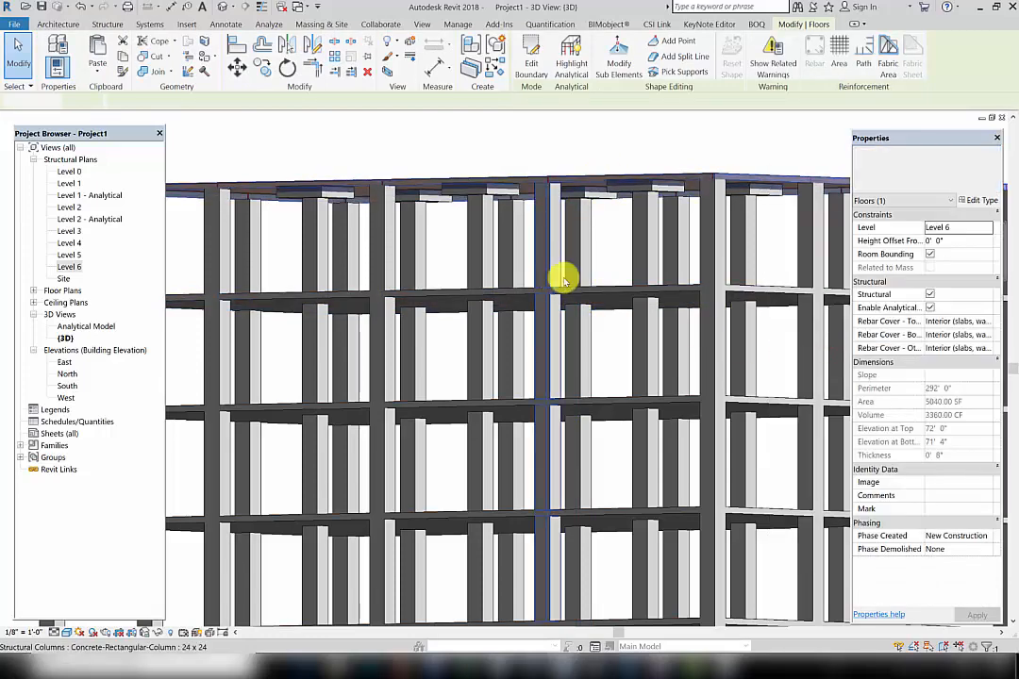
key("Escape")
Select all six 15" Drop panels on Level 6 and copy them to the clipboard
middle_click_drag(562, 278, 523, 319, "shift")
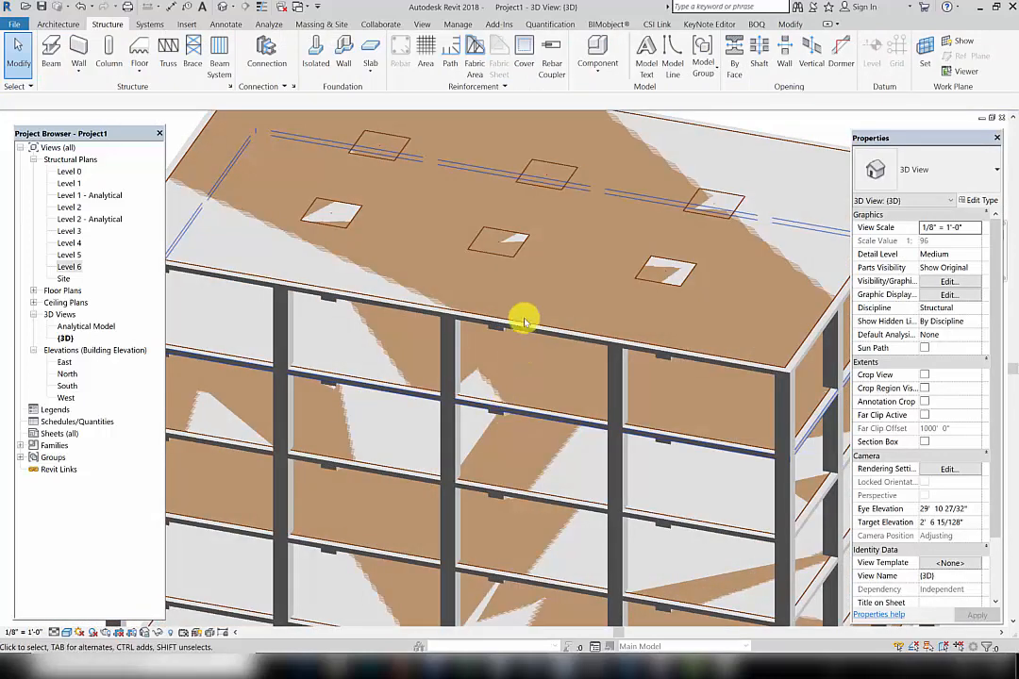
left_click(505, 255)
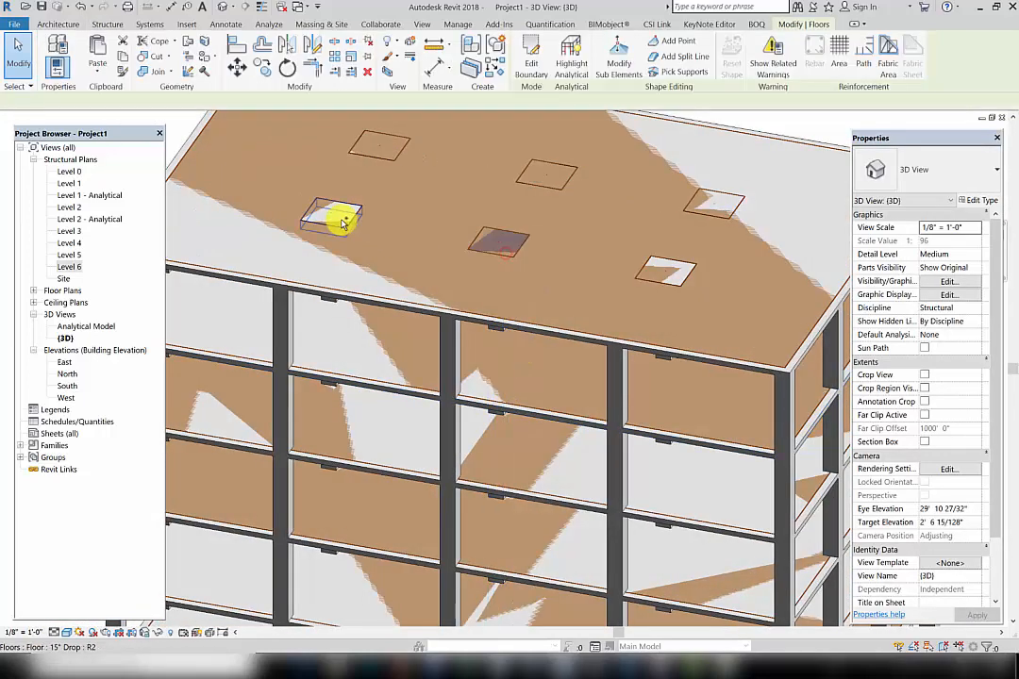
left_click(332, 215, "ctrl")
left_click(378, 146, "ctrl")
left_click(570, 188, "ctrl")
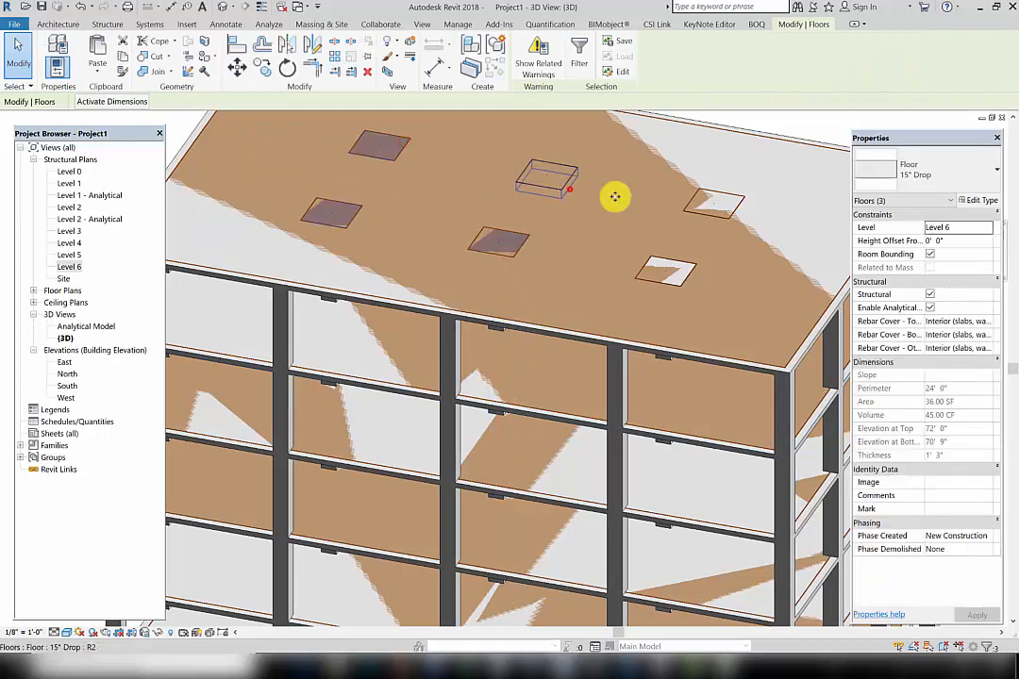
left_click(709, 212, "ctrl")
left_click(726, 298, "ctrl")
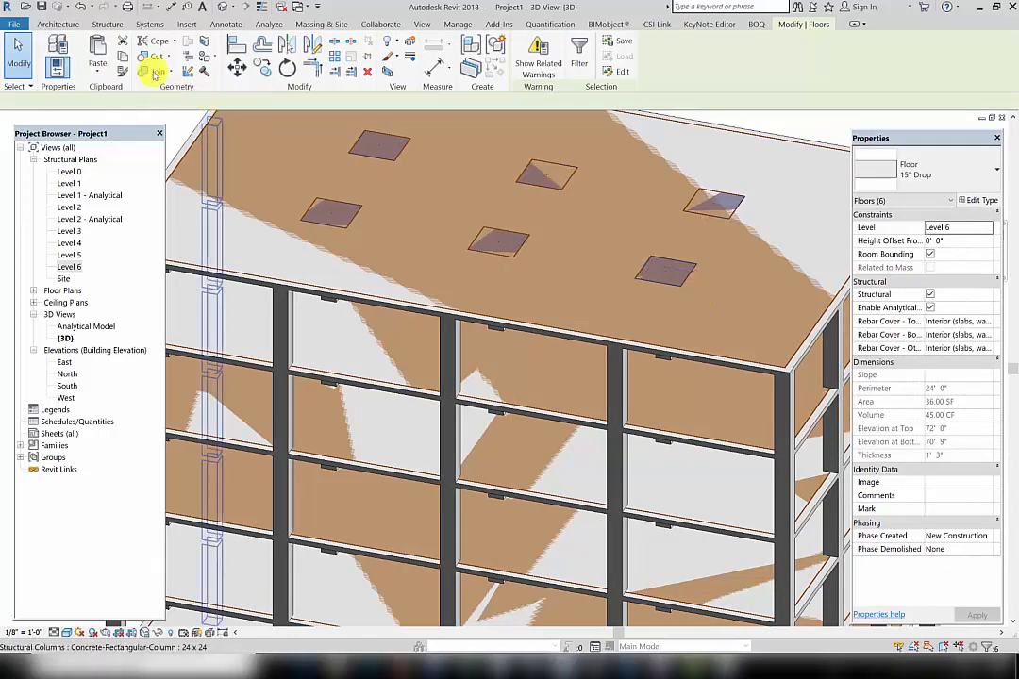
left_click(123, 55)
Paste the copied drop panels aligned to Levels 1 through 5 and inspect them from below the slabs
left_click(97, 62)
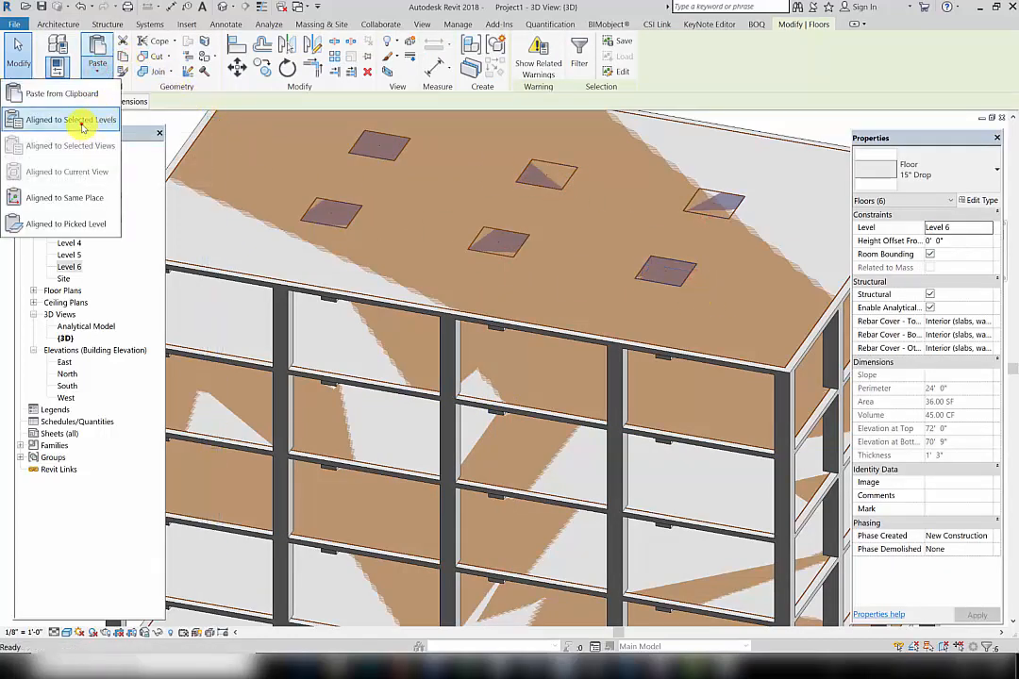
left_click(83, 122)
left_click(446, 253)
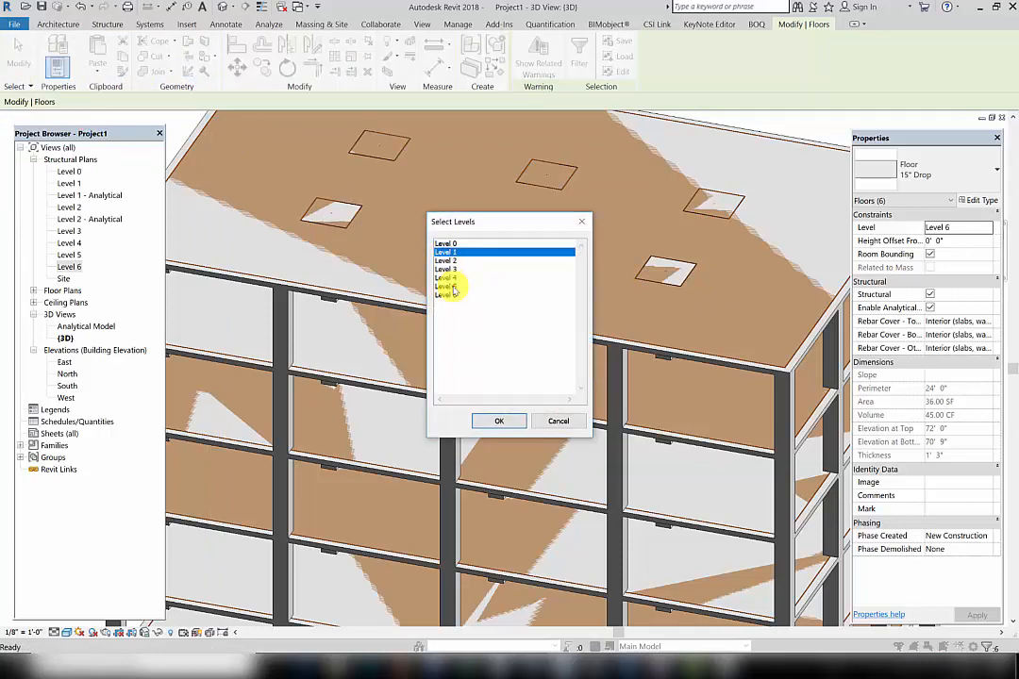
left_click(451, 287, "shift")
left_click(493, 425)
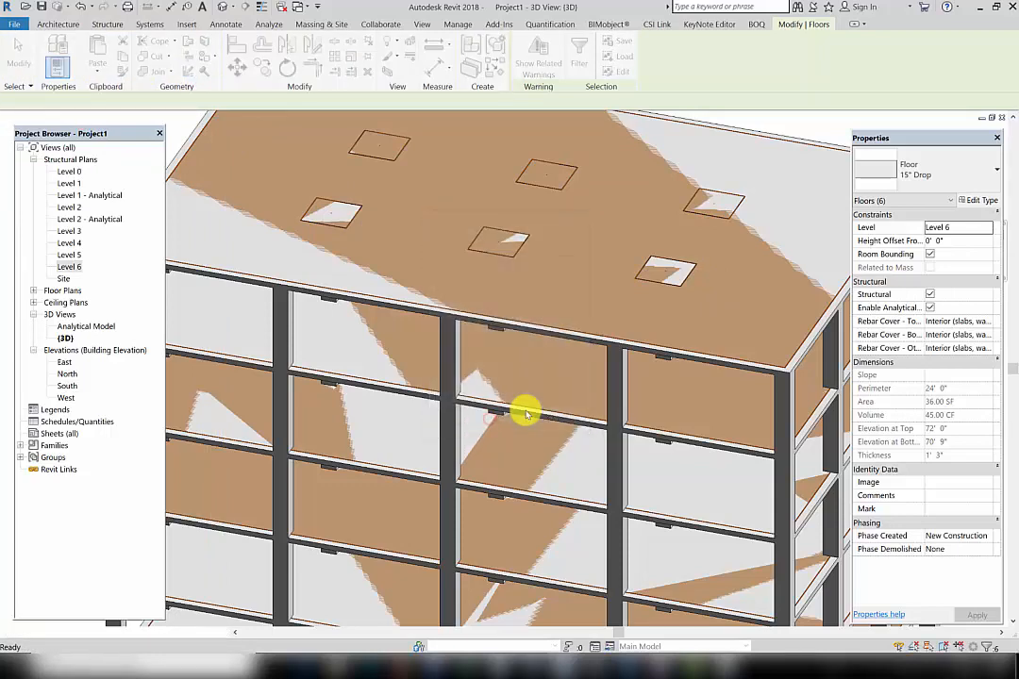
middle_click_drag(525, 336, 510, 234)
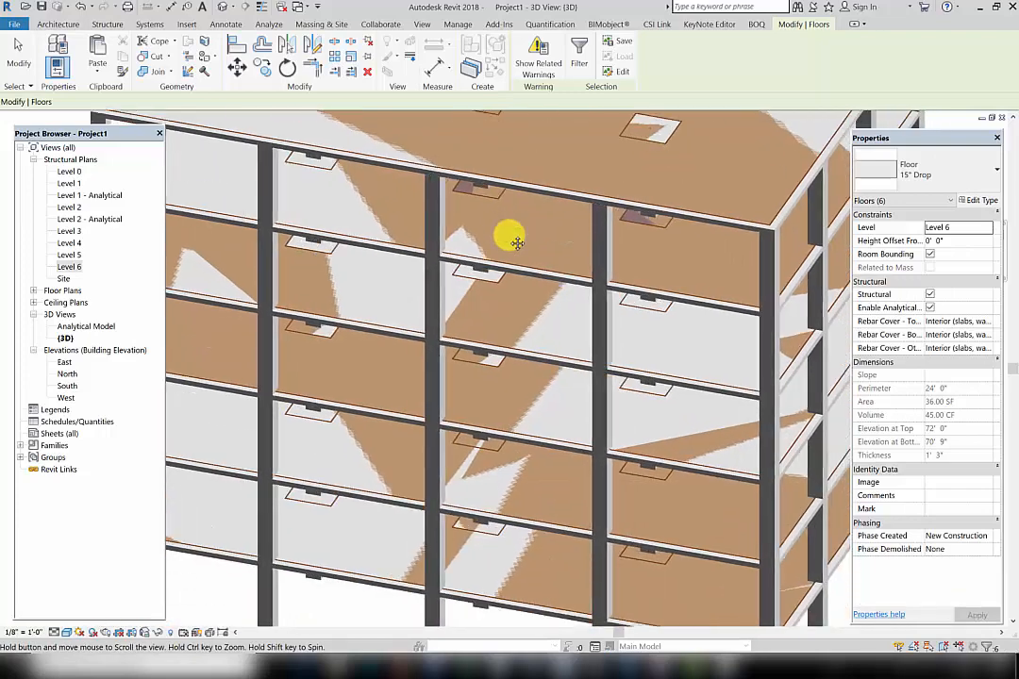
middle_click_drag(505, 404, 327, 405, "shift")
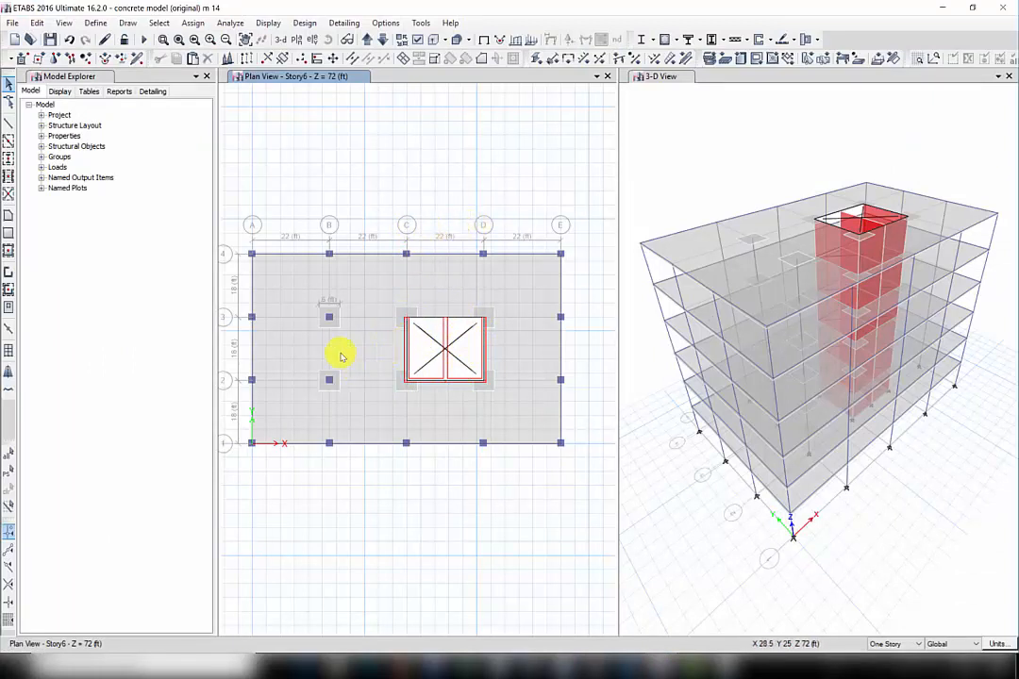
Start a shaft opening in the Level 6 plan and sketch its rectangular boundary between grids C–D and 2–3, from column centre to column centre
middle_click_drag(342, 355, 354, 363)
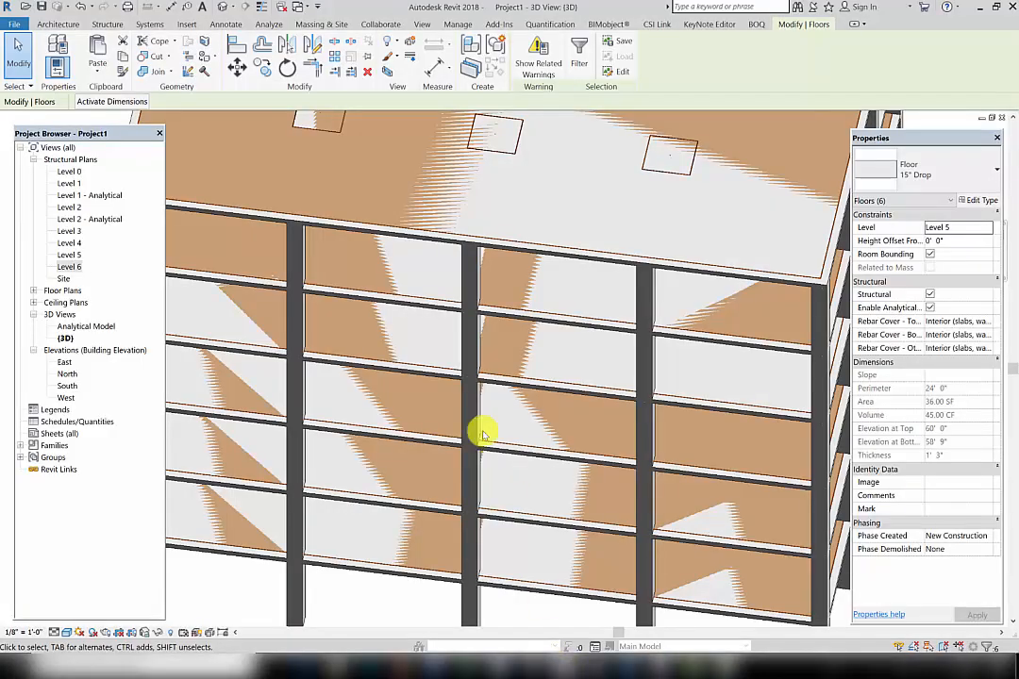
double_click(69, 268)
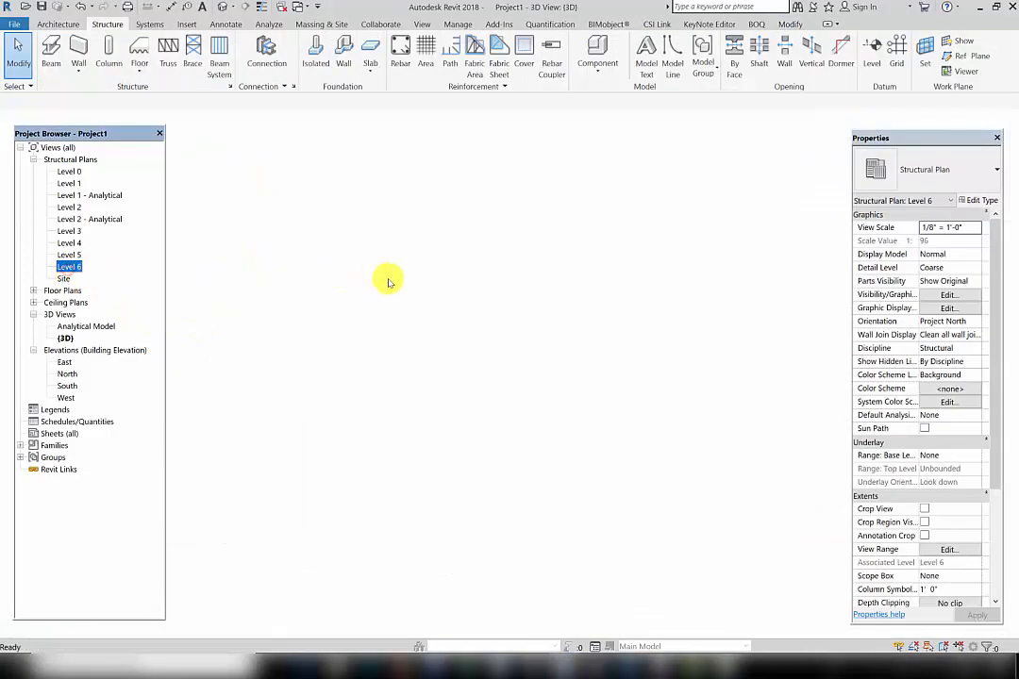
middle_click_drag(574, 316, 563, 316)
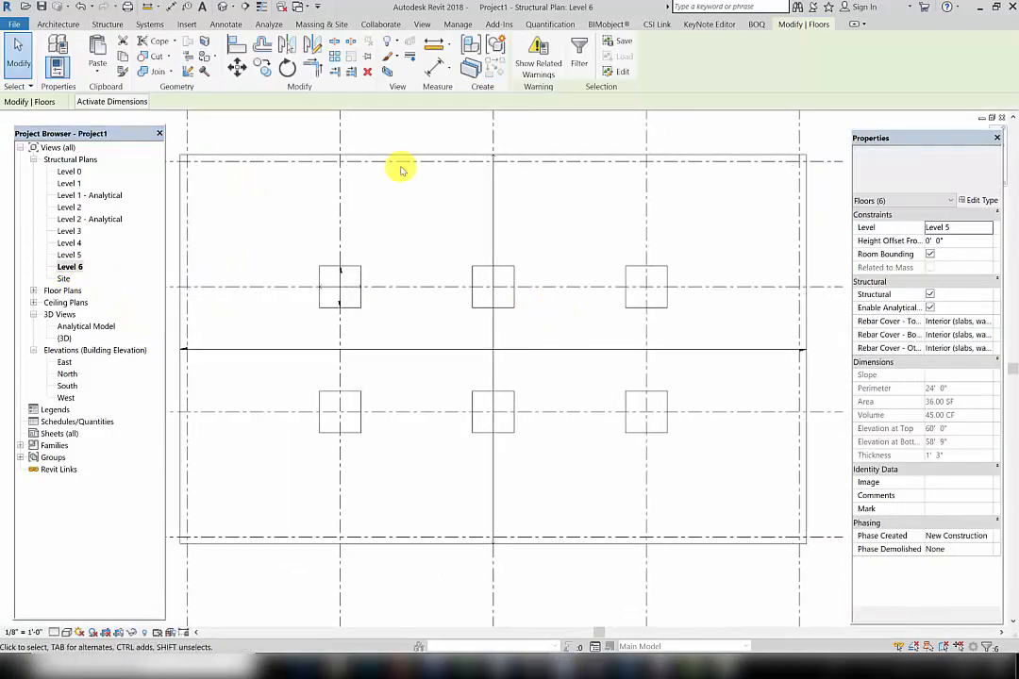
left_click(57, 23)
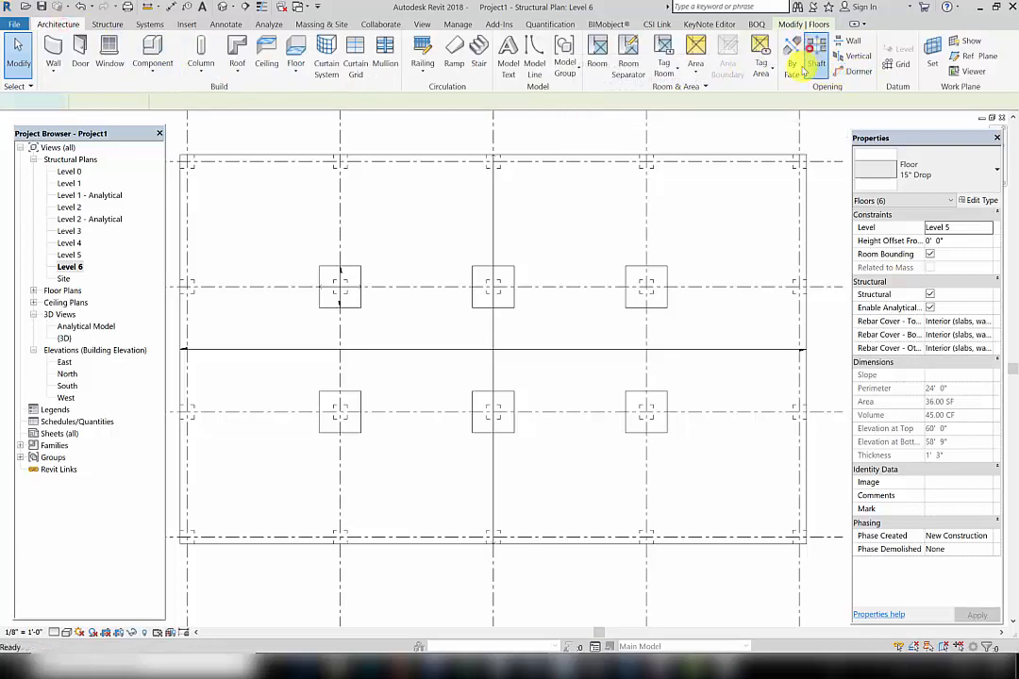
left_click(813, 57)
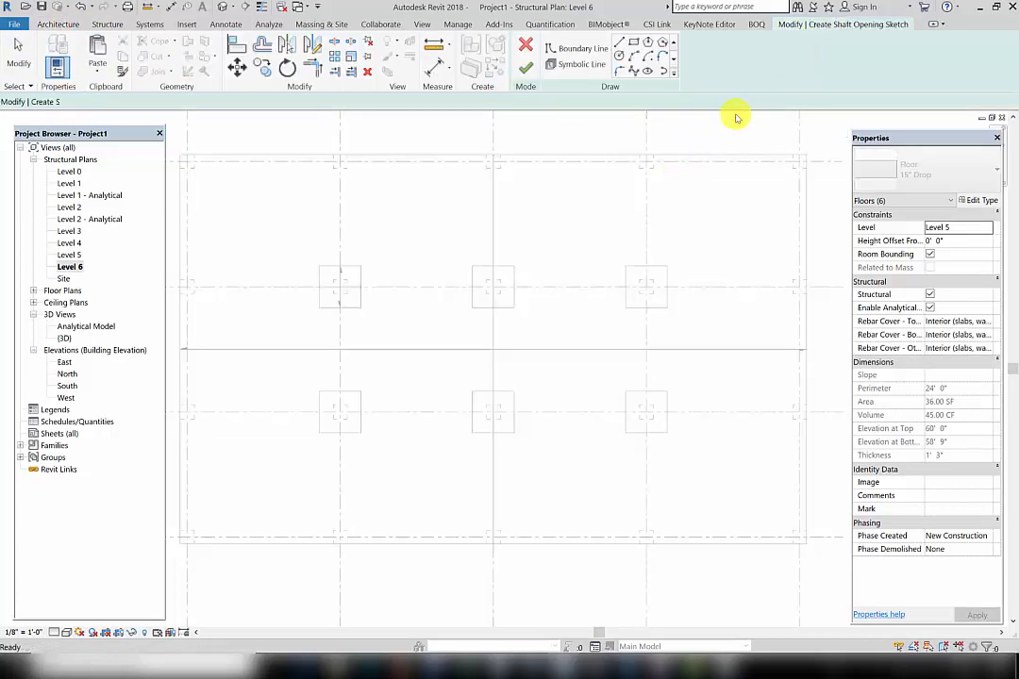
left_click(633, 43)
scroll(495, 290, "up", 2)
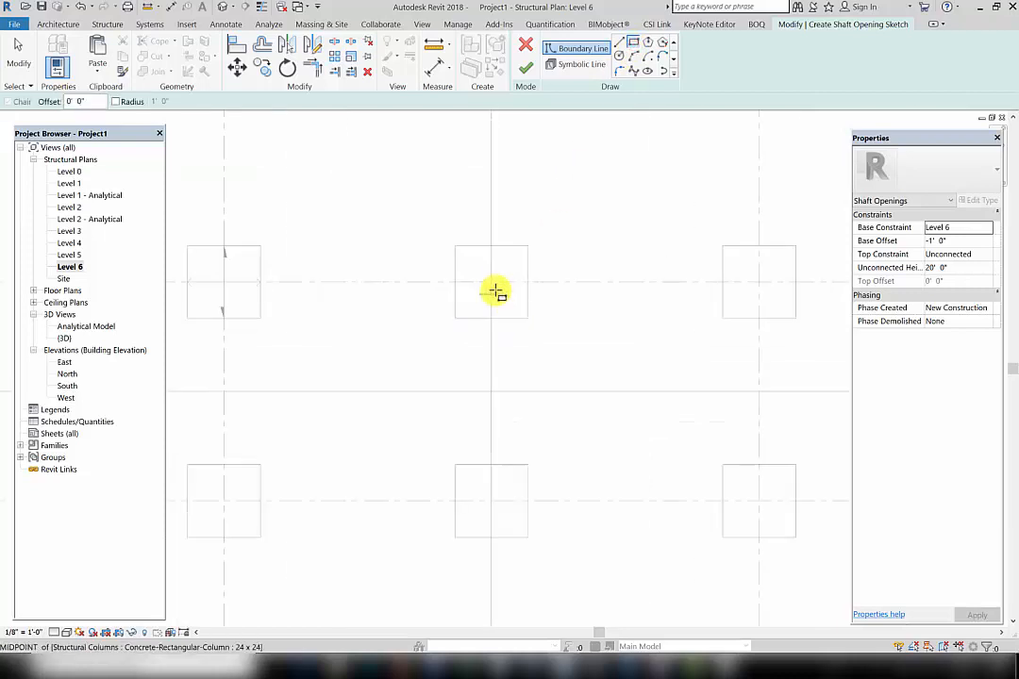
left_click(492, 285)
scroll(556, 378, "down", 2)
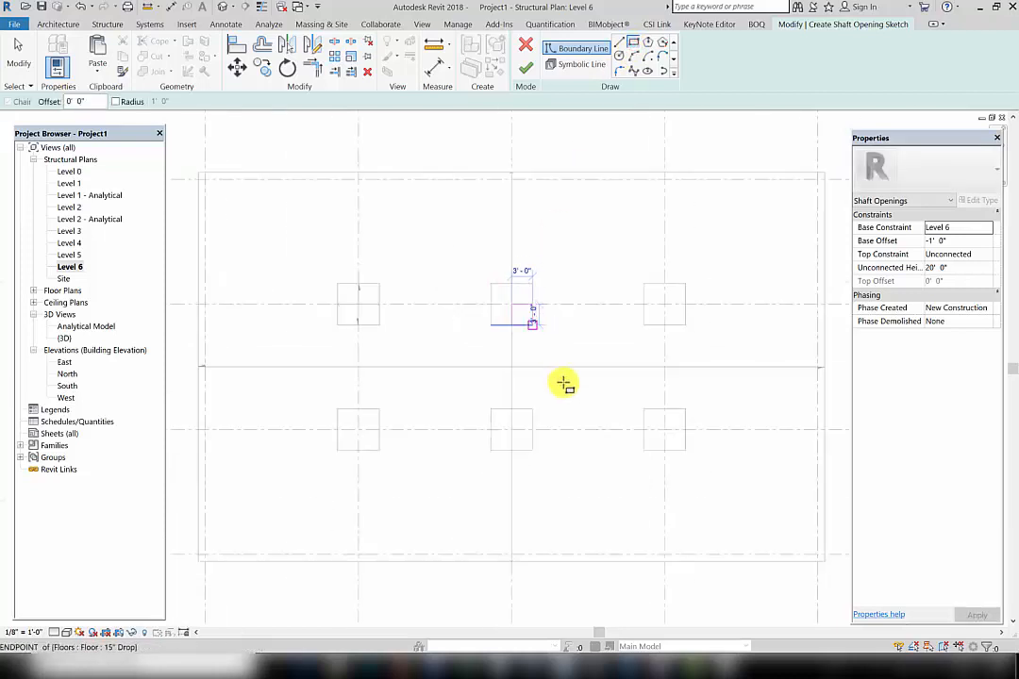
left_click(664, 430)
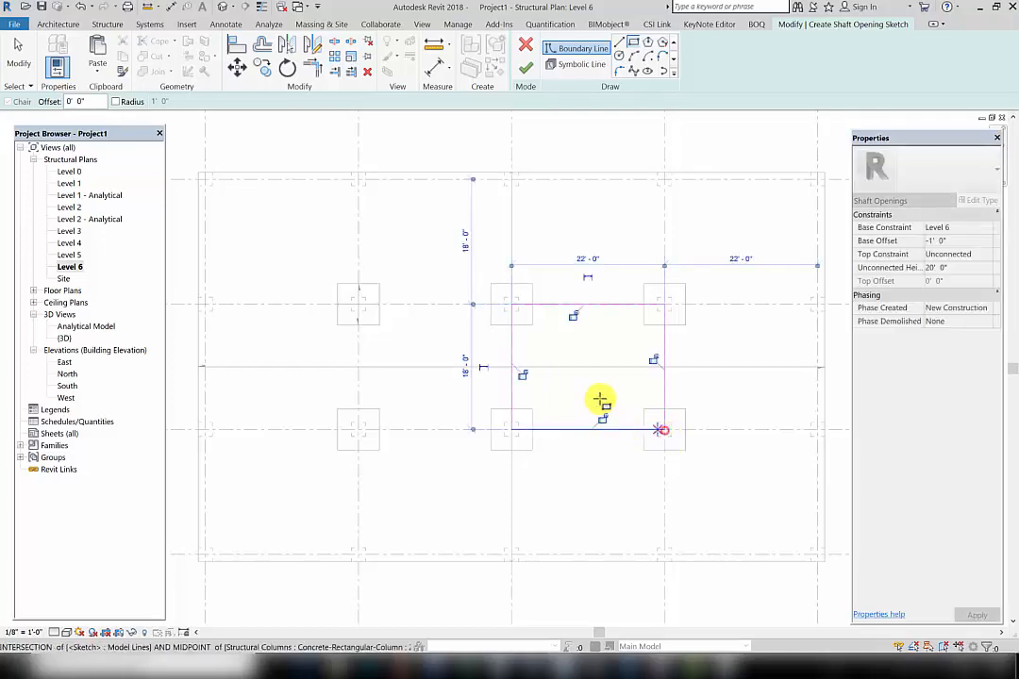
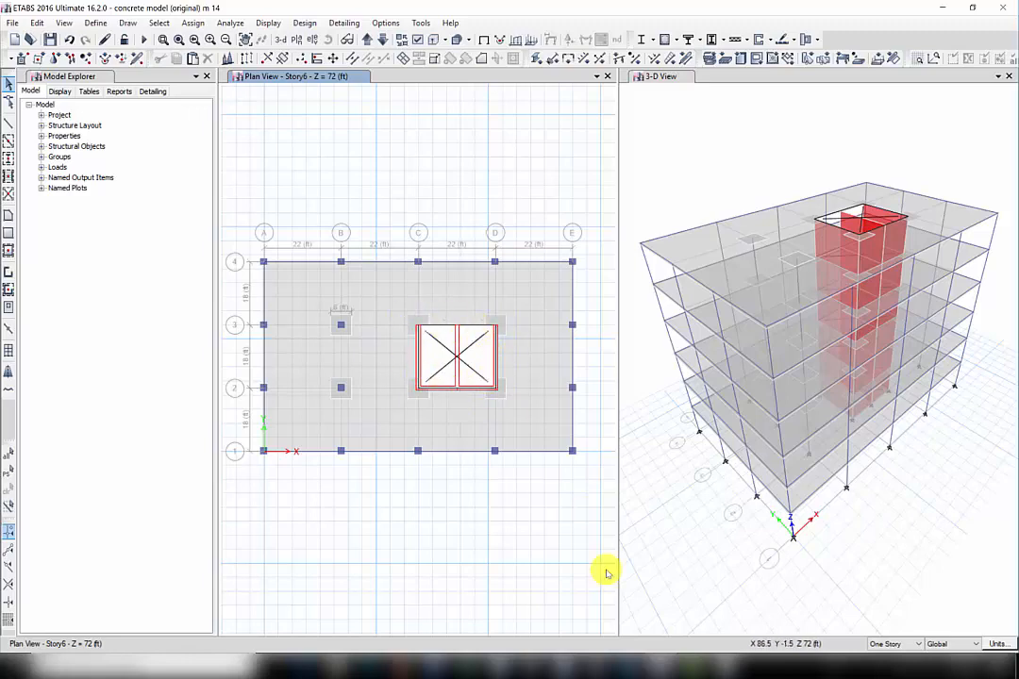
Draw two crossing symbolic lines between the opposite corners of the shaft boundary and finish the shaft opening sketch
left_click(556, 668)
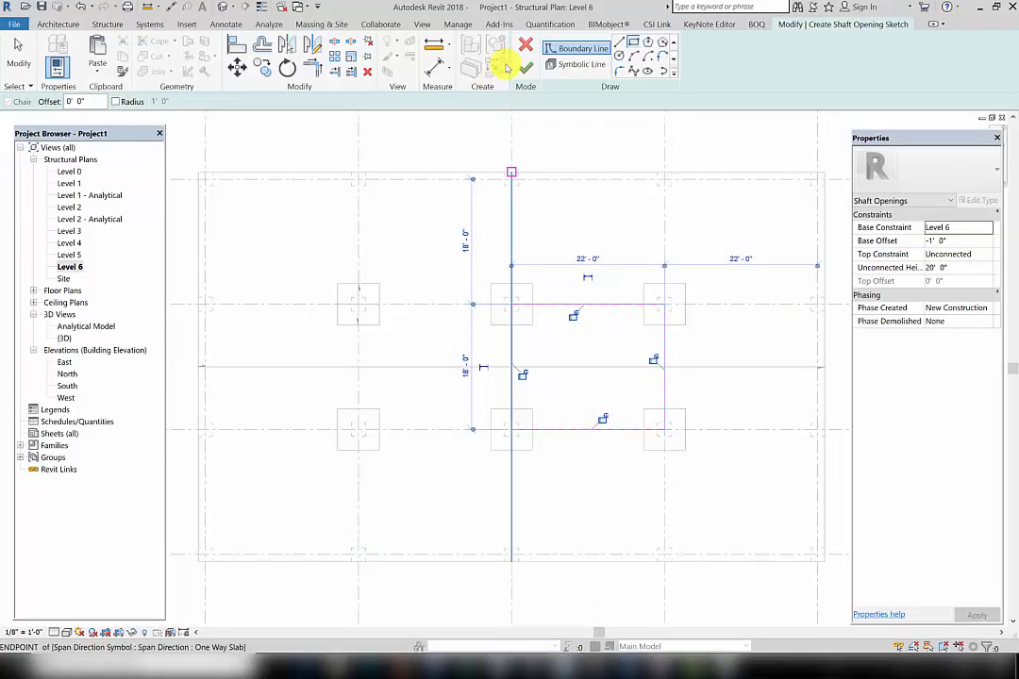
left_click(577, 63)
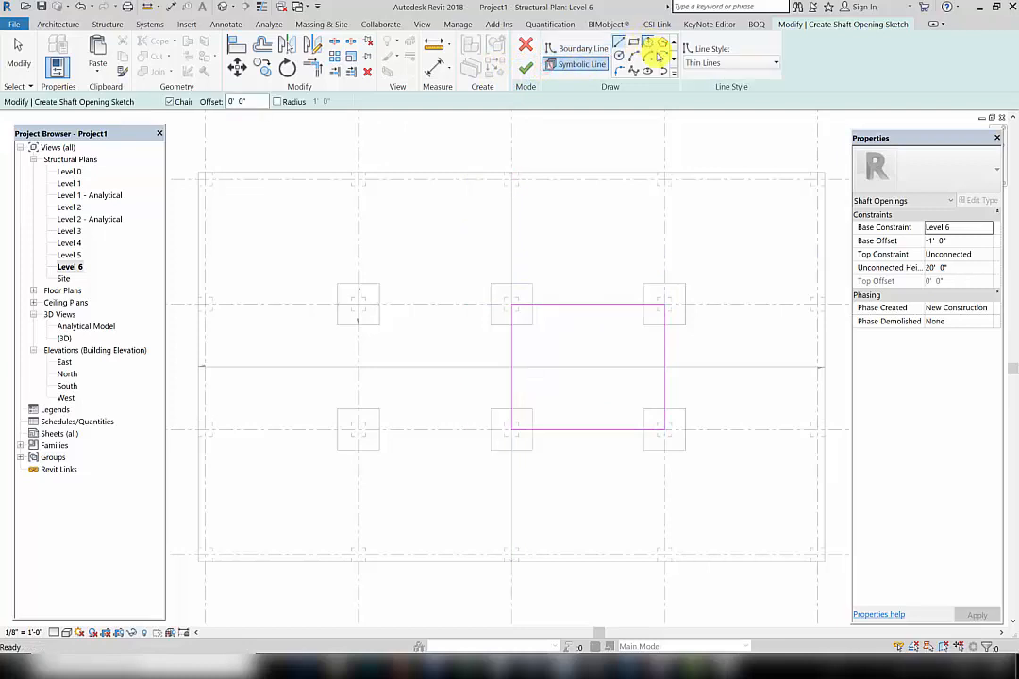
left_click(626, 47)
left_click(664, 304)
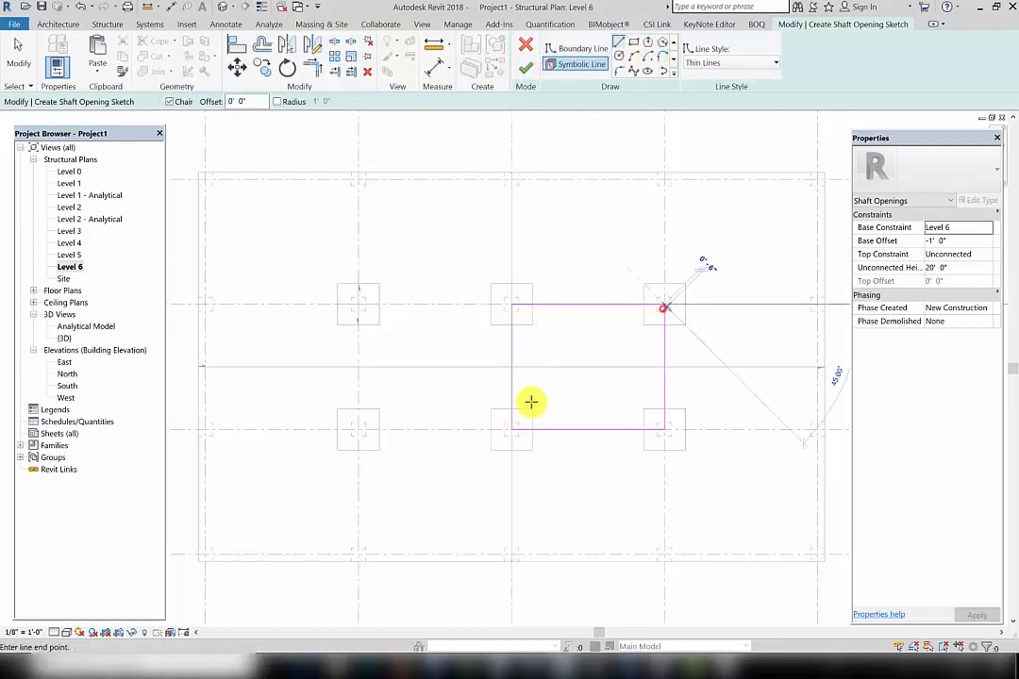
left_click(515, 427)
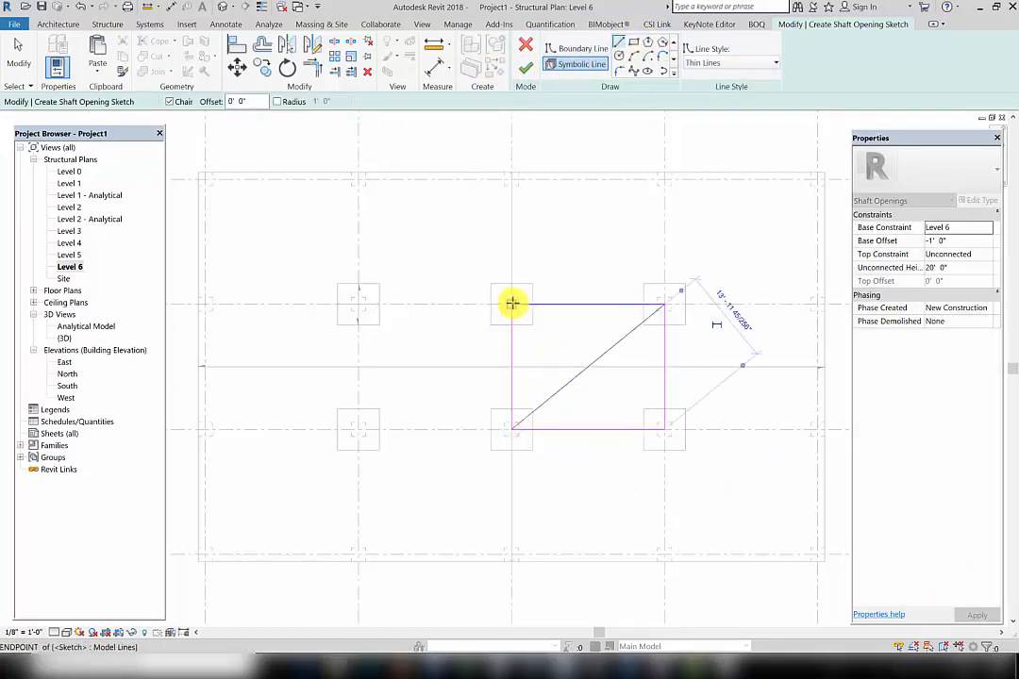
left_click(511, 305)
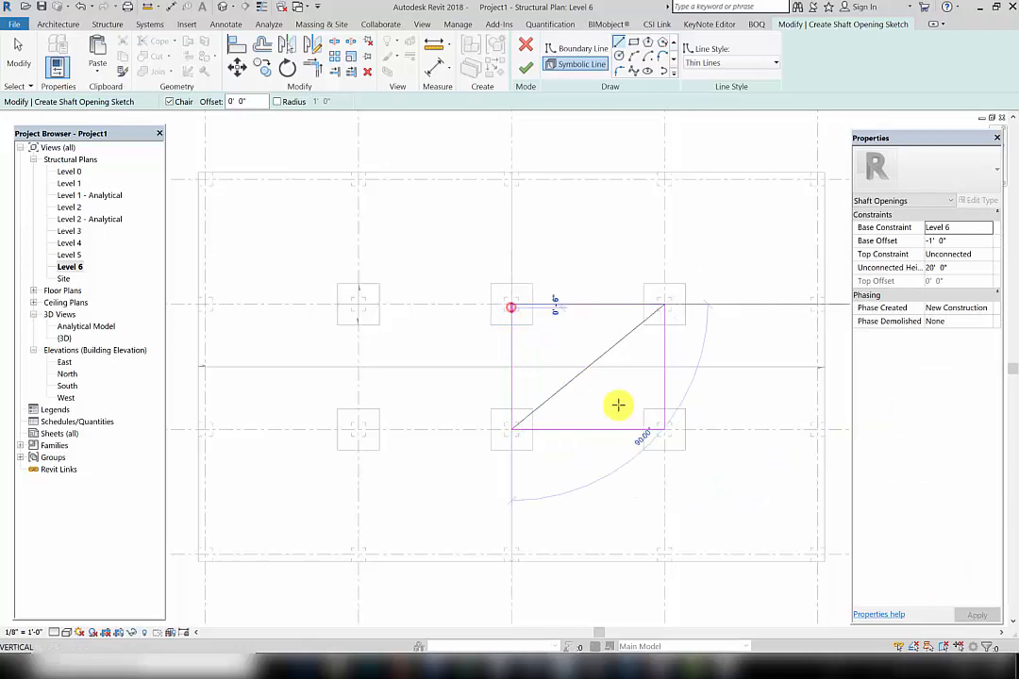
left_click(663, 426)
left_click(525, 68)
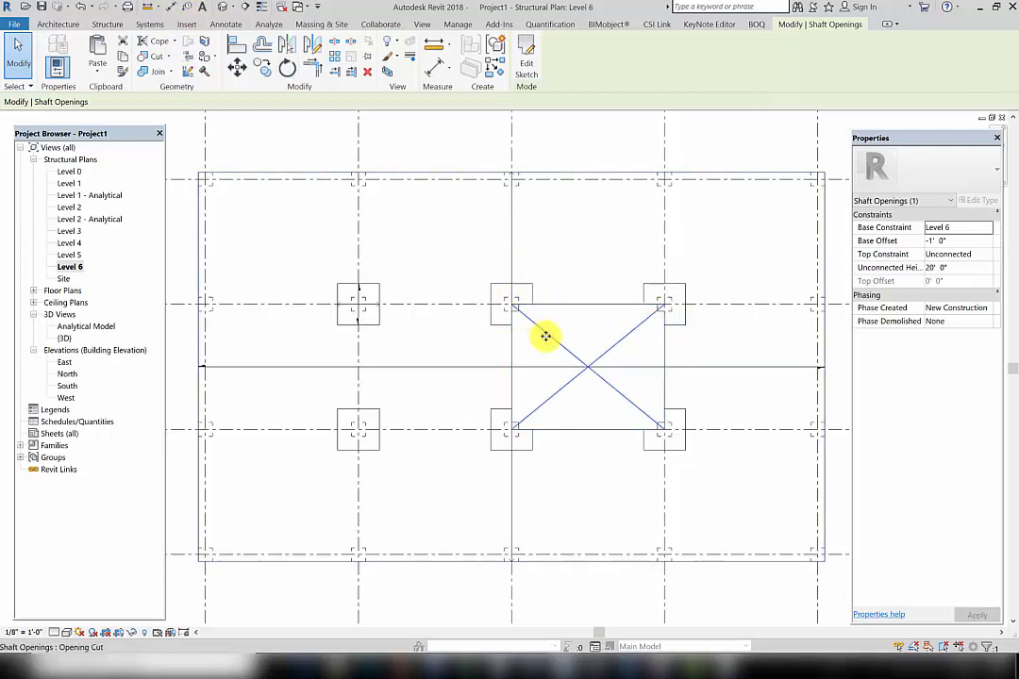
Set the shaft opening's base constraint to Level 0 and its top constraint up to Level 6
left_click(981, 229)
left_click(986, 228)
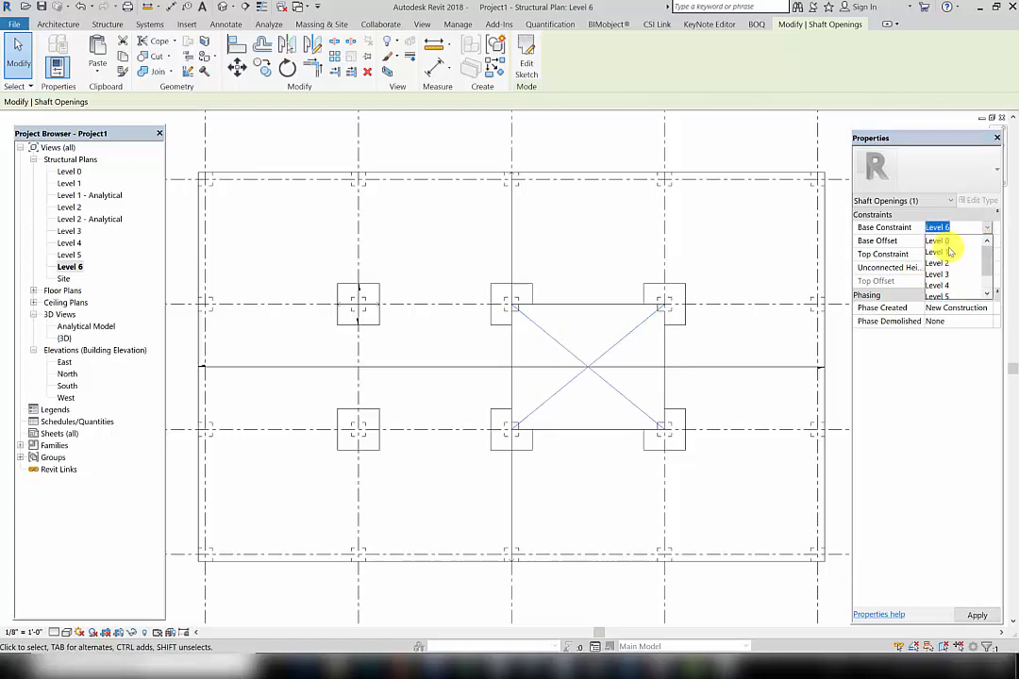
left_click(946, 242)
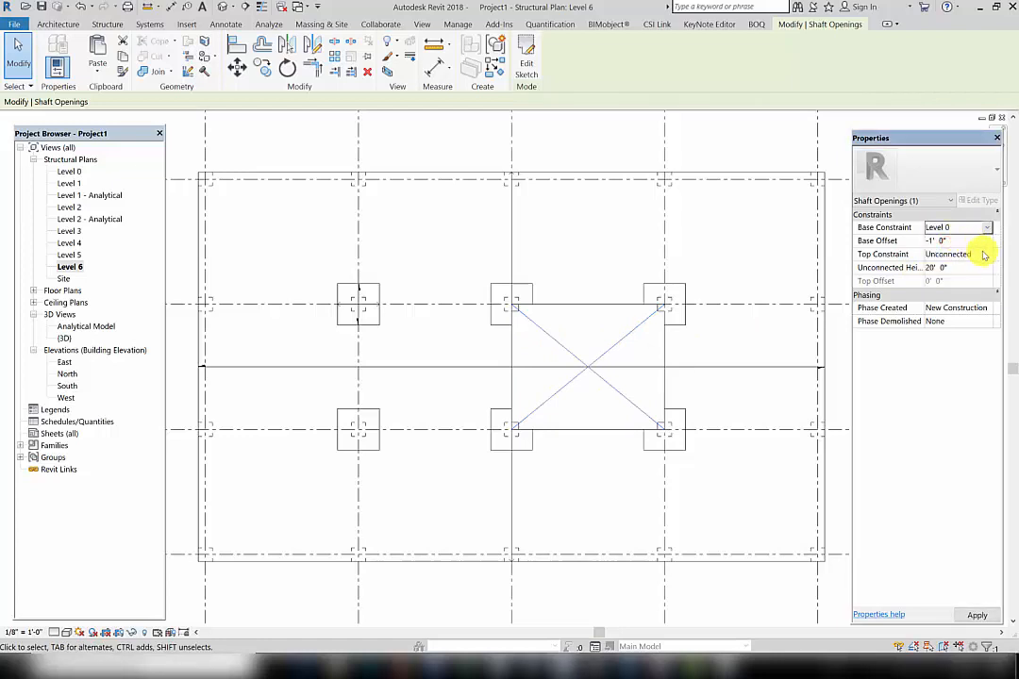
left_click(986, 255)
left_click(981, 253)
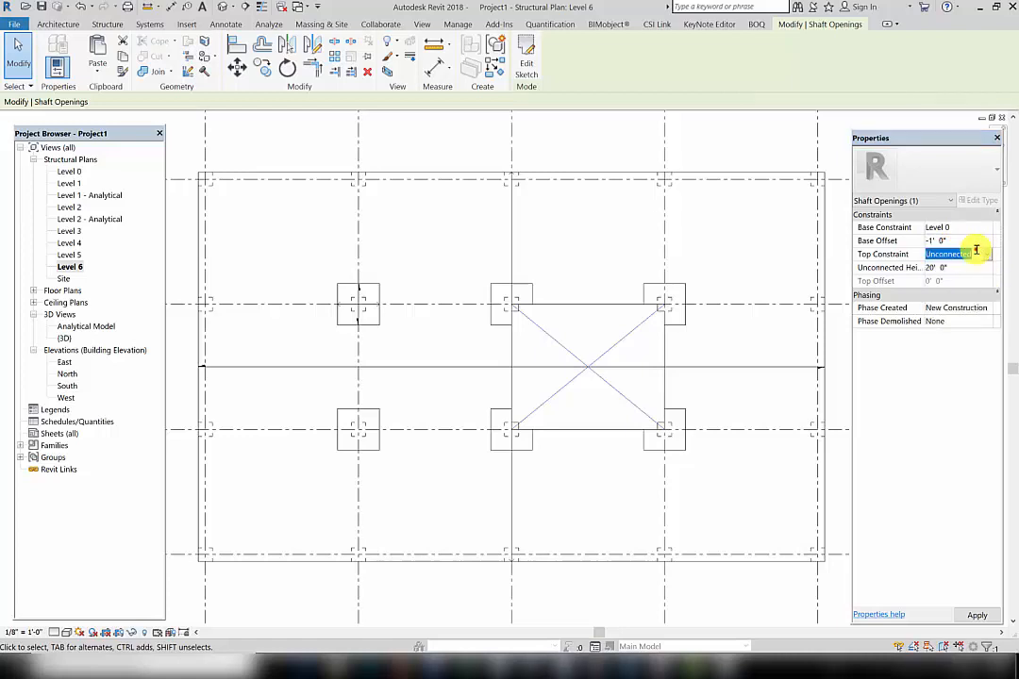
left_click(987, 257)
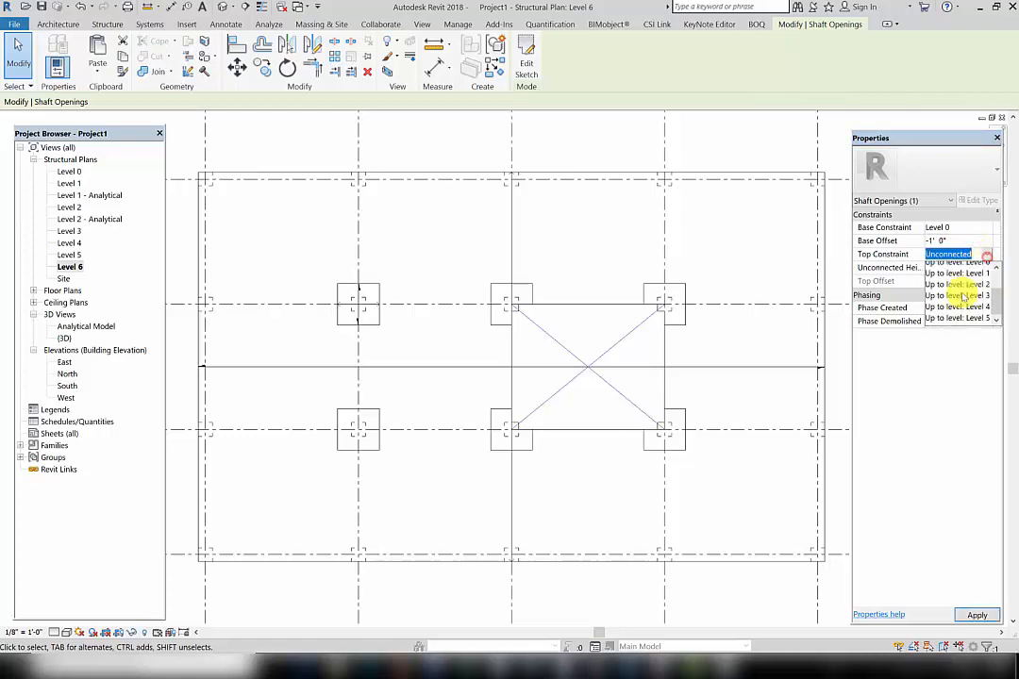
left_click(962, 310)
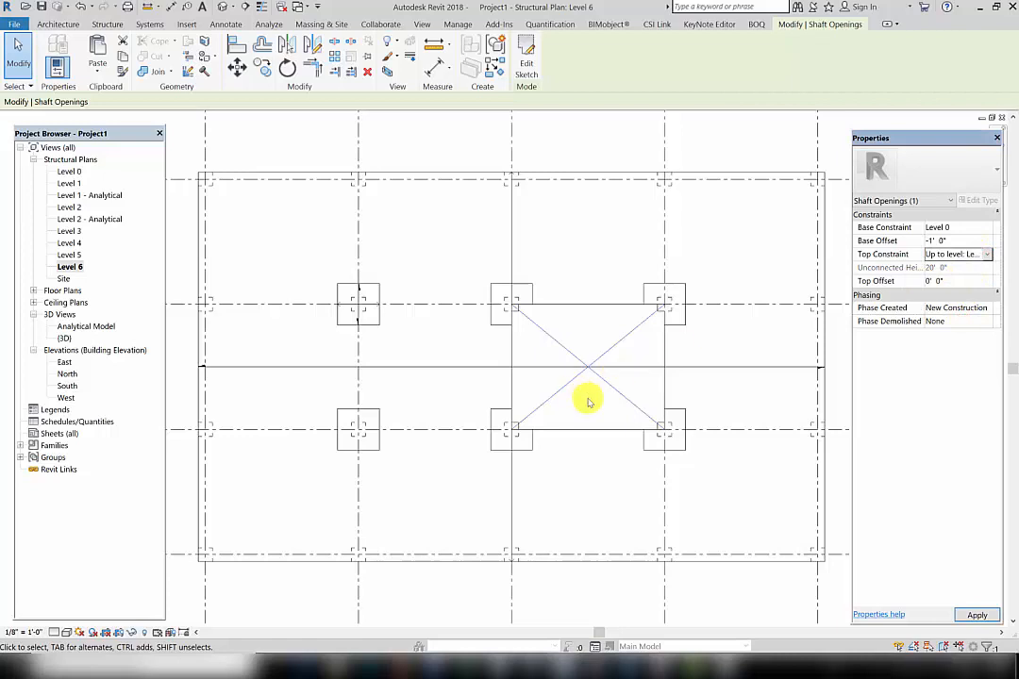
left_click(582, 472)
Delete the four 24 x 24 columns at the shaft opening's corners in the 3D view, and reopen the Level 6 plan
left_click(221, 7)
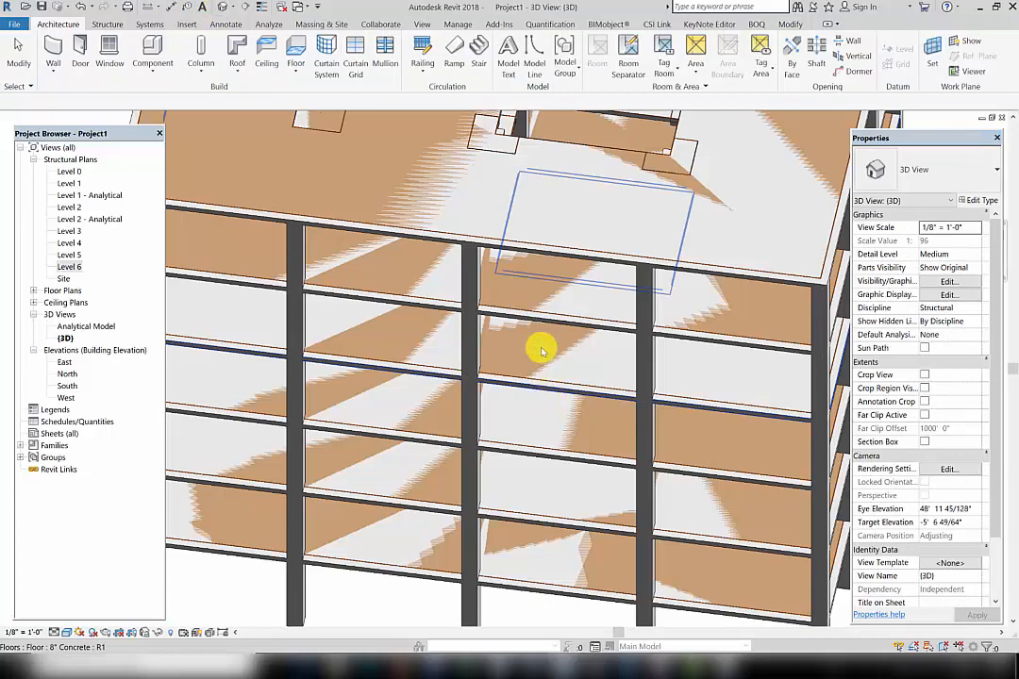
middle_click_drag(538, 345, 521, 246, "shift")
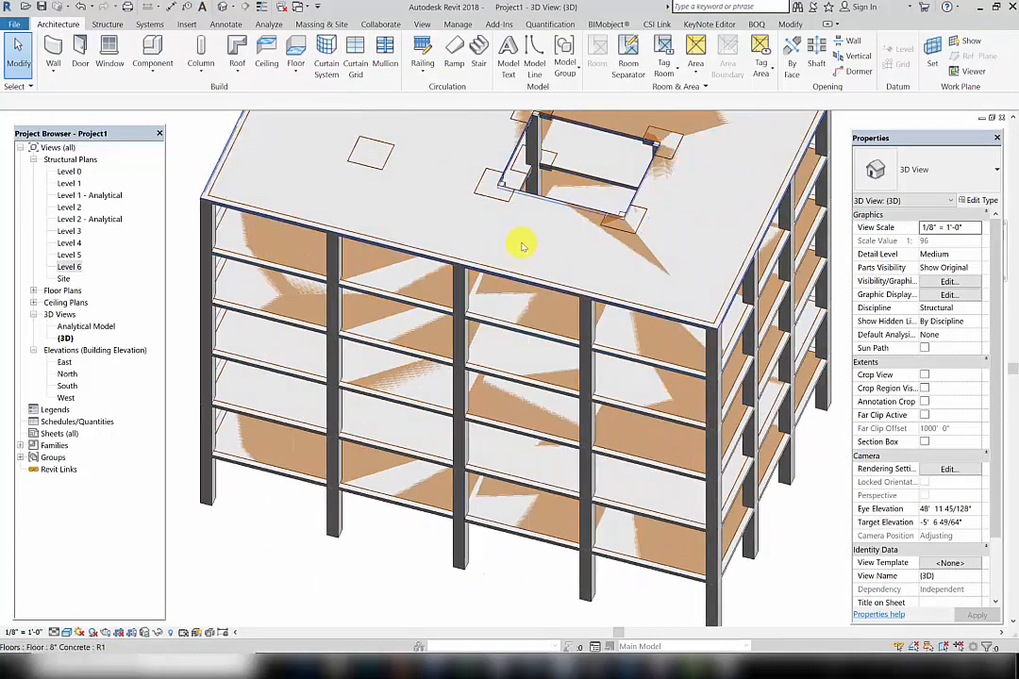
left_click(530, 160)
middle_click_drag(529, 159, 519, 343, "shift")
left_click(603, 397, "ctrl")
middle_click_drag(603, 397, 609, 322, "shift")
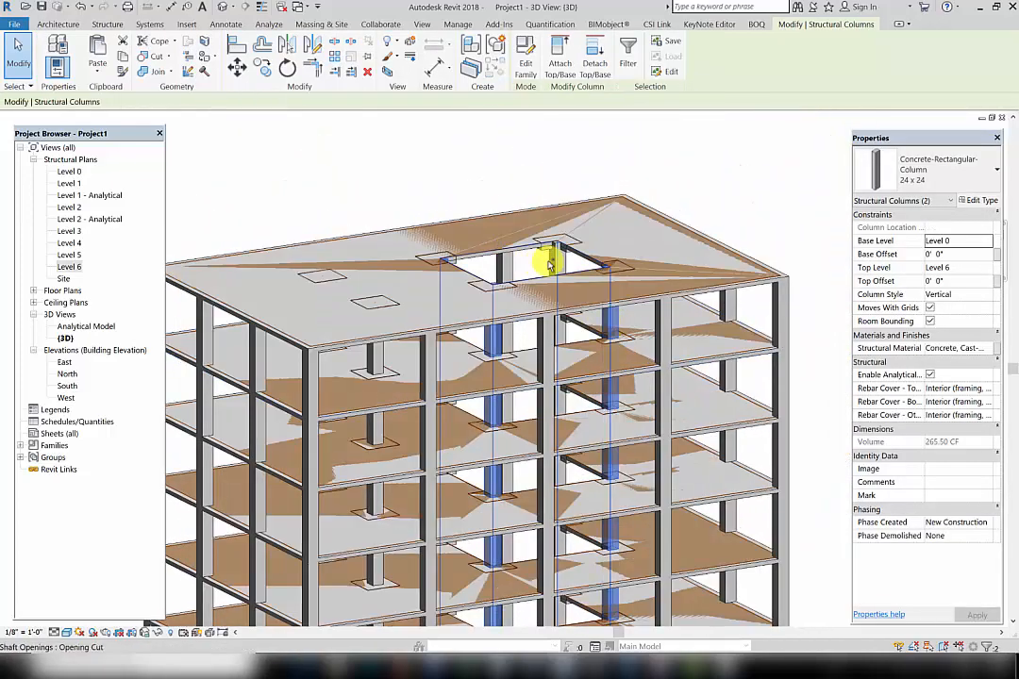
key("Escape")
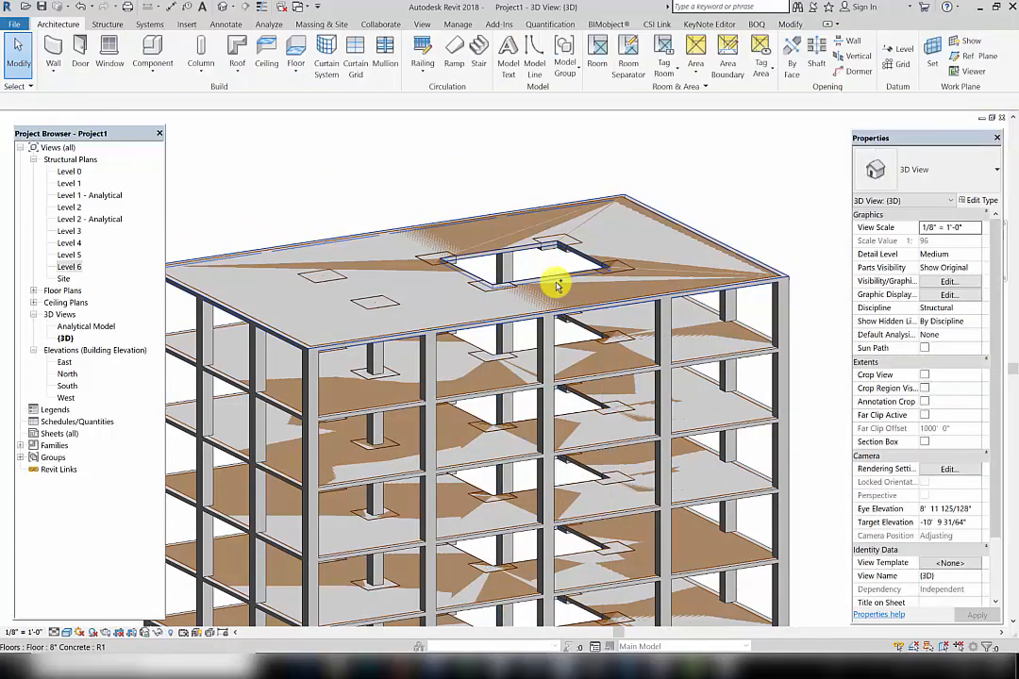
middle_click_drag(505, 272, 491, 358, "shift")
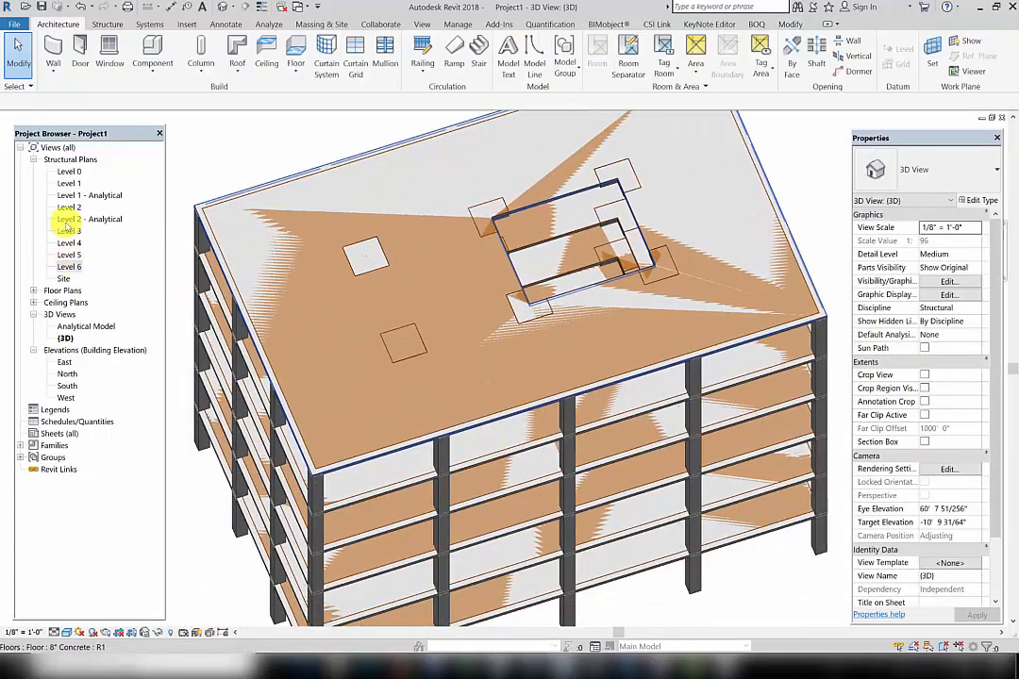
double_click(73, 267)
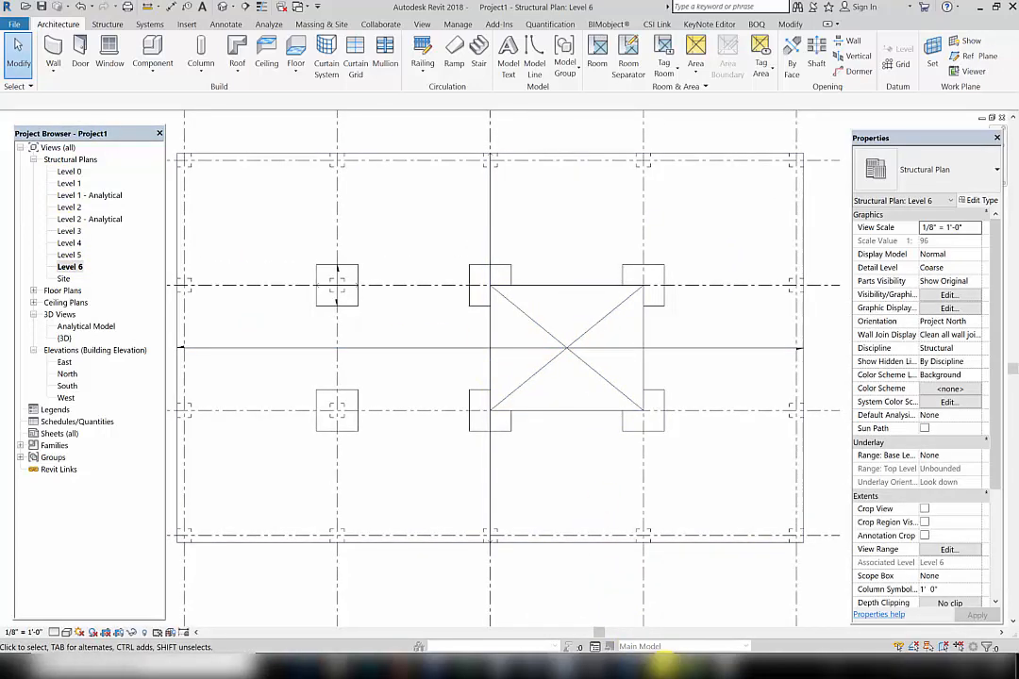
Switch to ETABS, examine the core walls in 3D, and look through the wall section properties Wall1 and Wall6
left_click(664, 669)
left_click(828, 240)
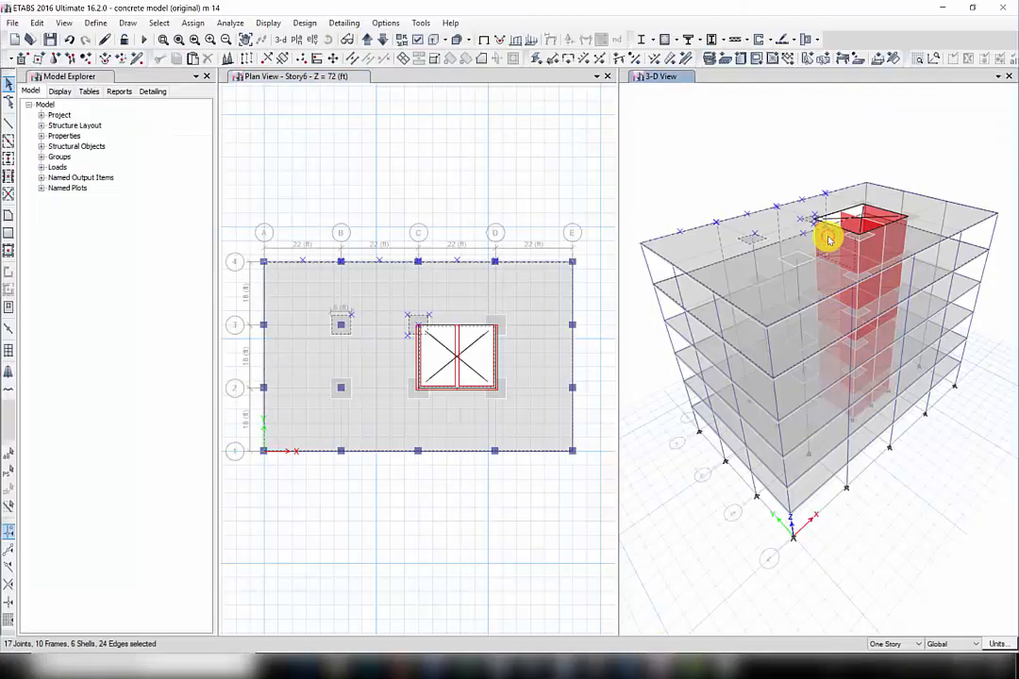
key("Escape")
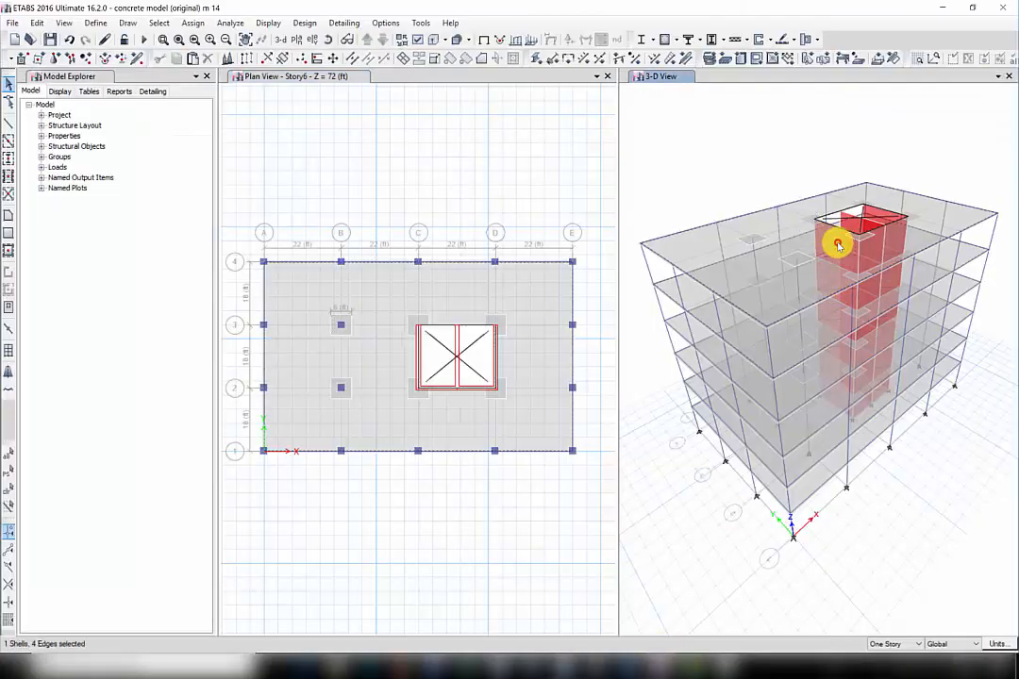
scroll(838, 245, "up", 5)
left_click(97, 22)
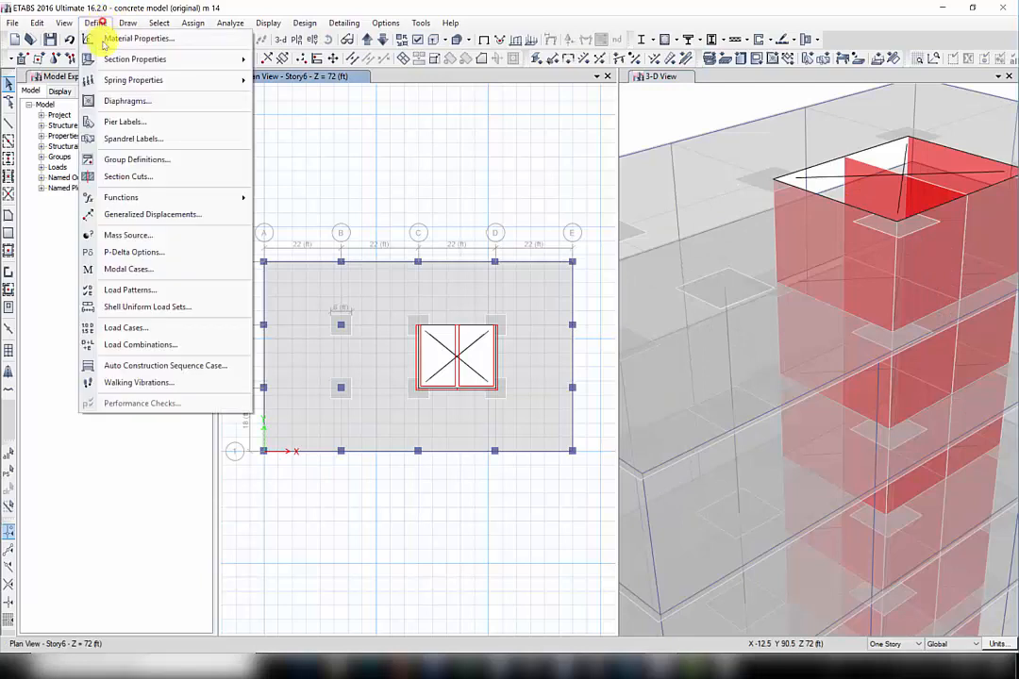
mouse_move(136, 59)
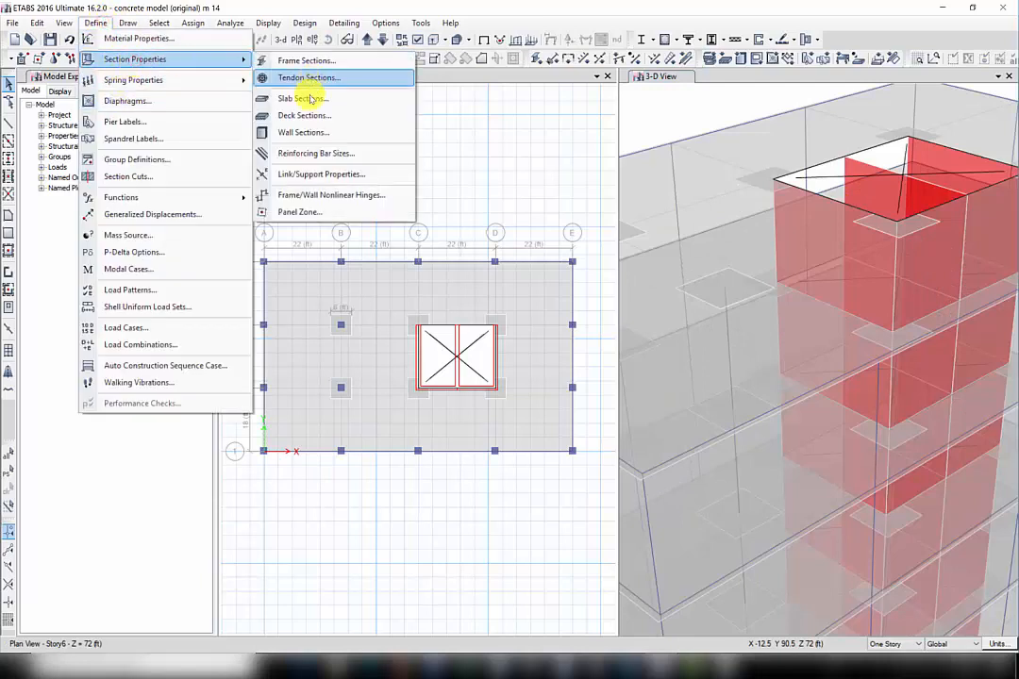
left_click(305, 132)
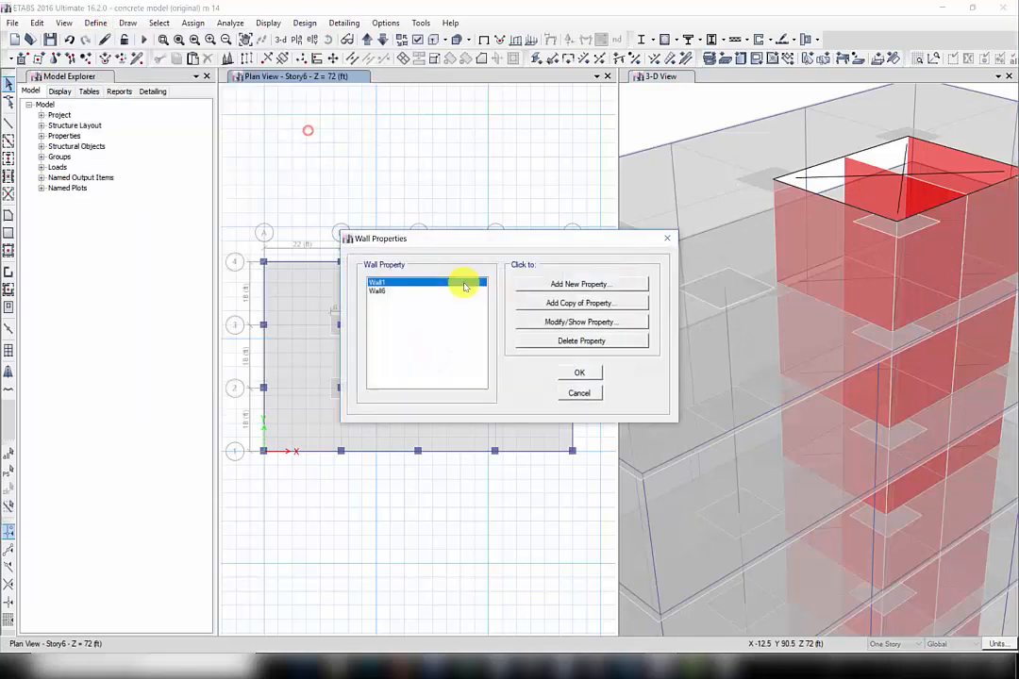
left_click(382, 292)
left_click(379, 283)
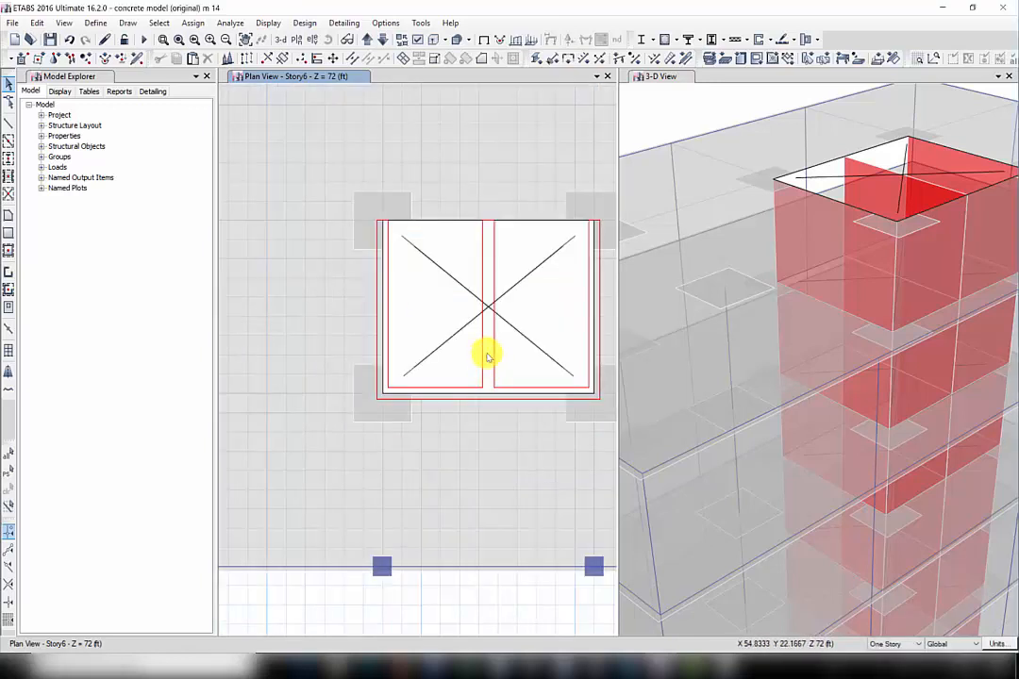
Select the middle core wall in the Story6 plan, list the objects overlapping there and cancel the selection list
left_click(487, 354)
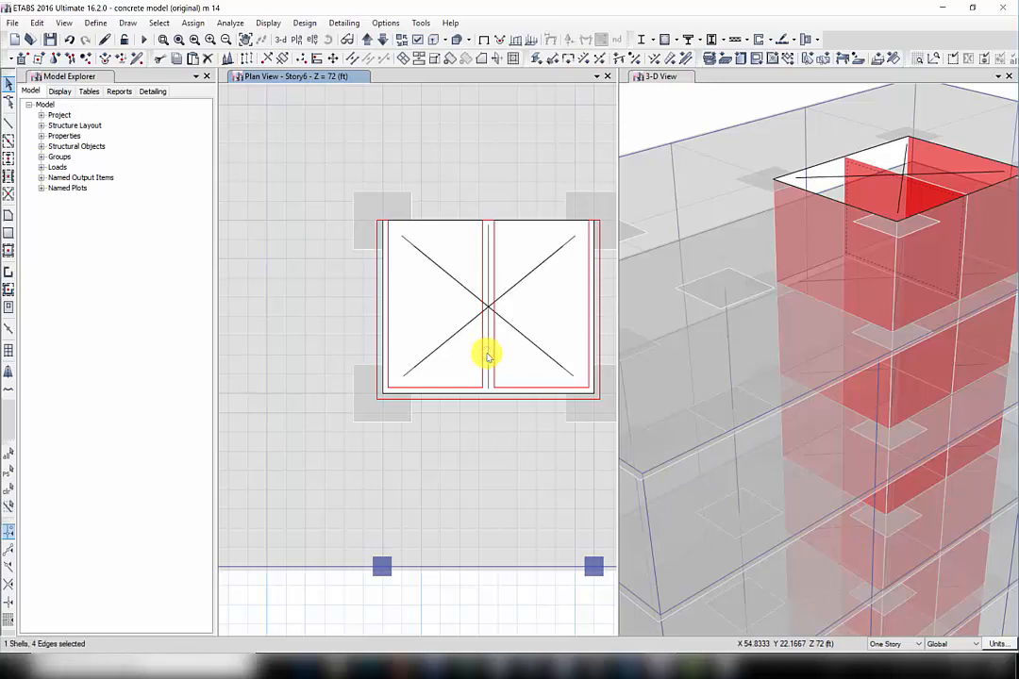
left_click(487, 355, "ctrl")
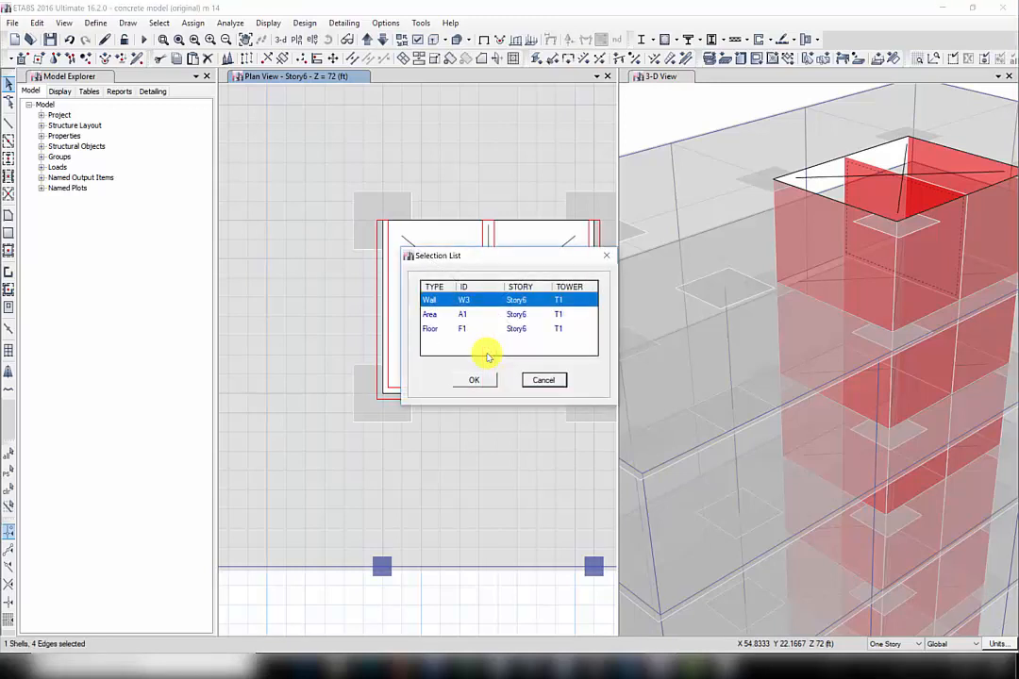
left_click(544, 381)
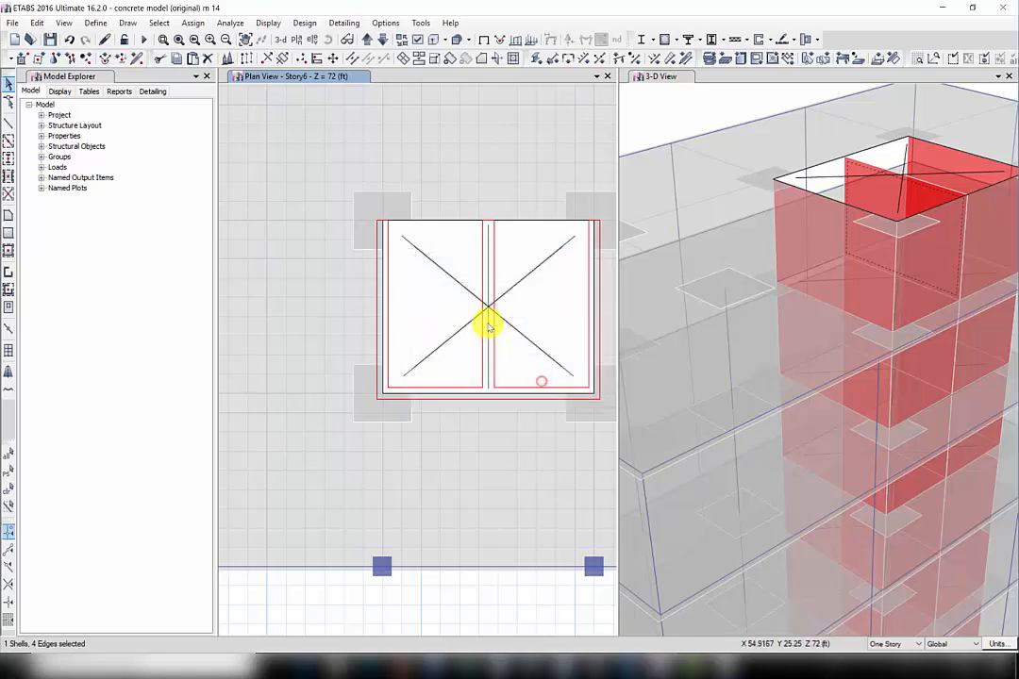
Examine the section property assignments of the middle core wall and the lower-side core wall in the Story6 plan
right_click(490, 325)
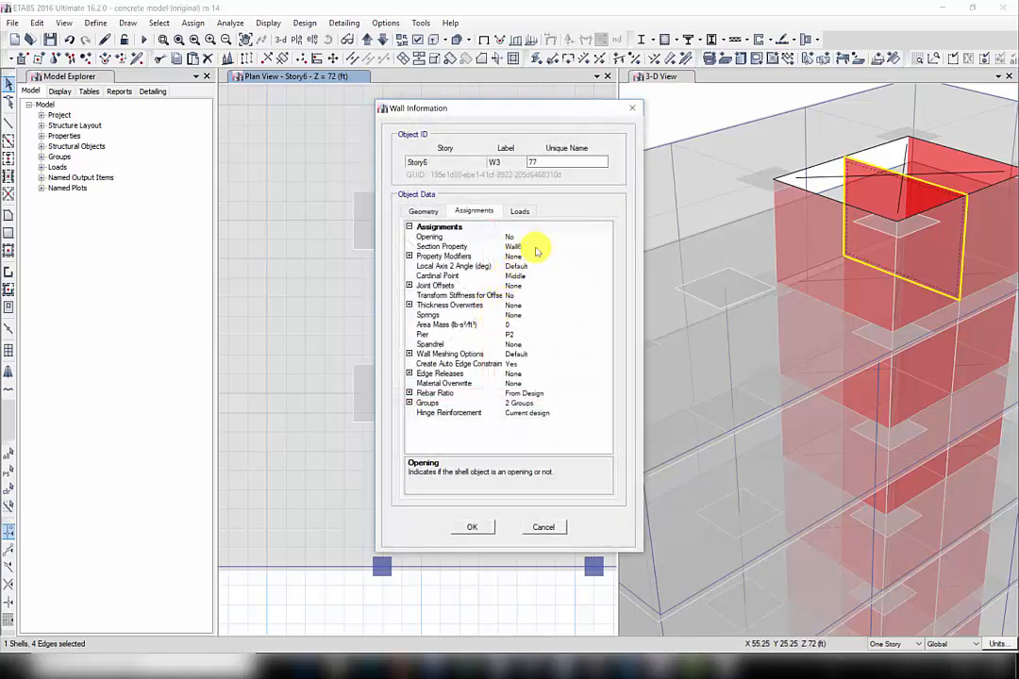
left_click(629, 107)
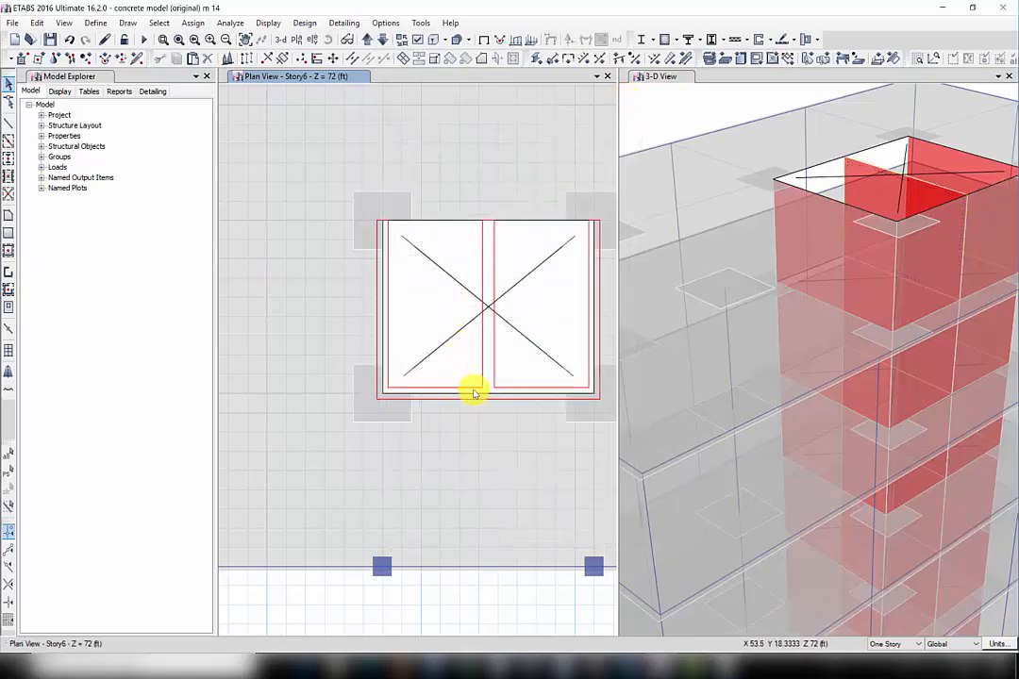
left_click(469, 396)
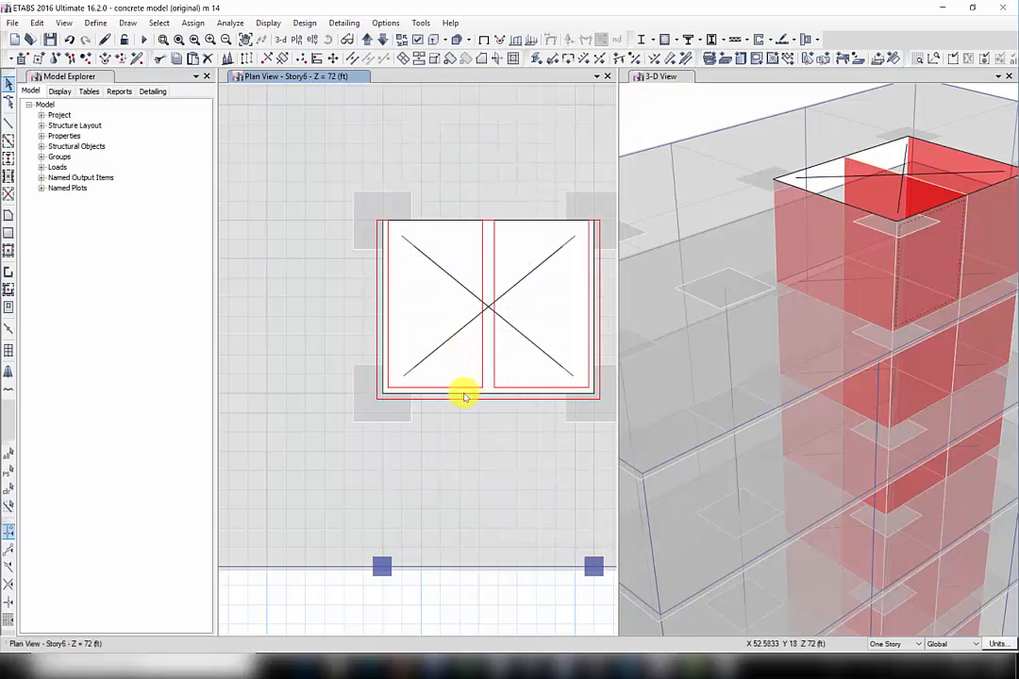
left_click(446, 395)
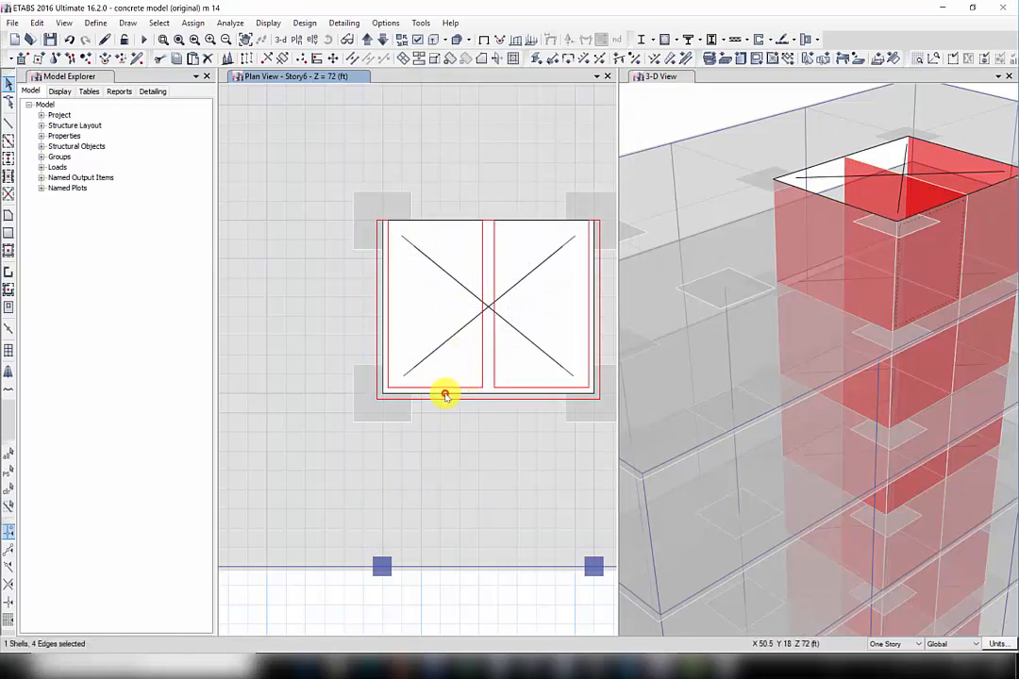
right_click(445, 396)
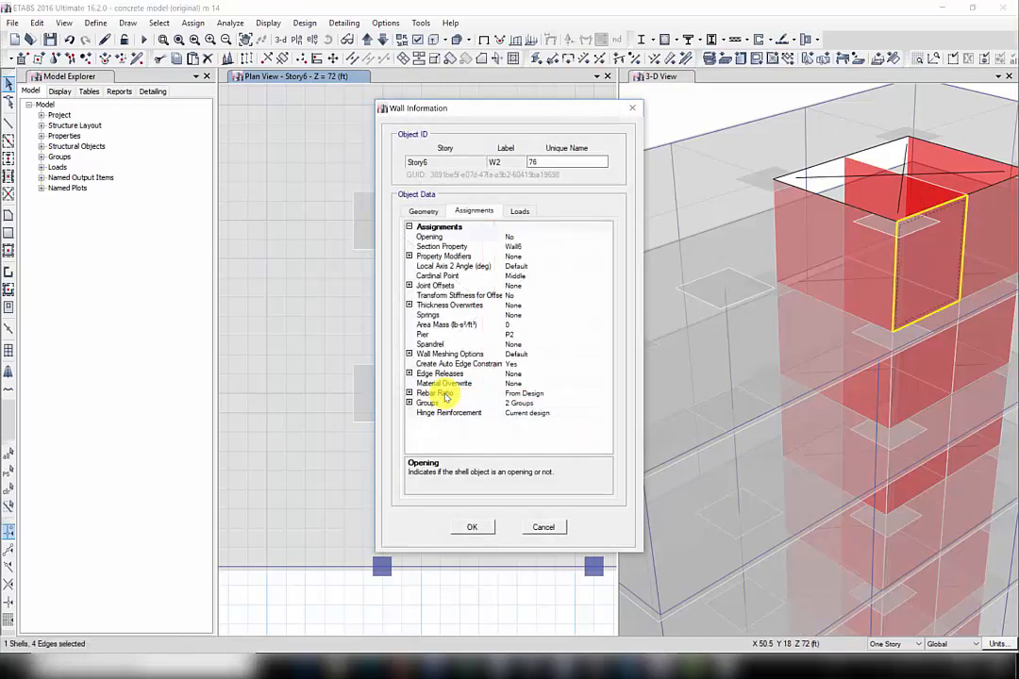
left_click(634, 112)
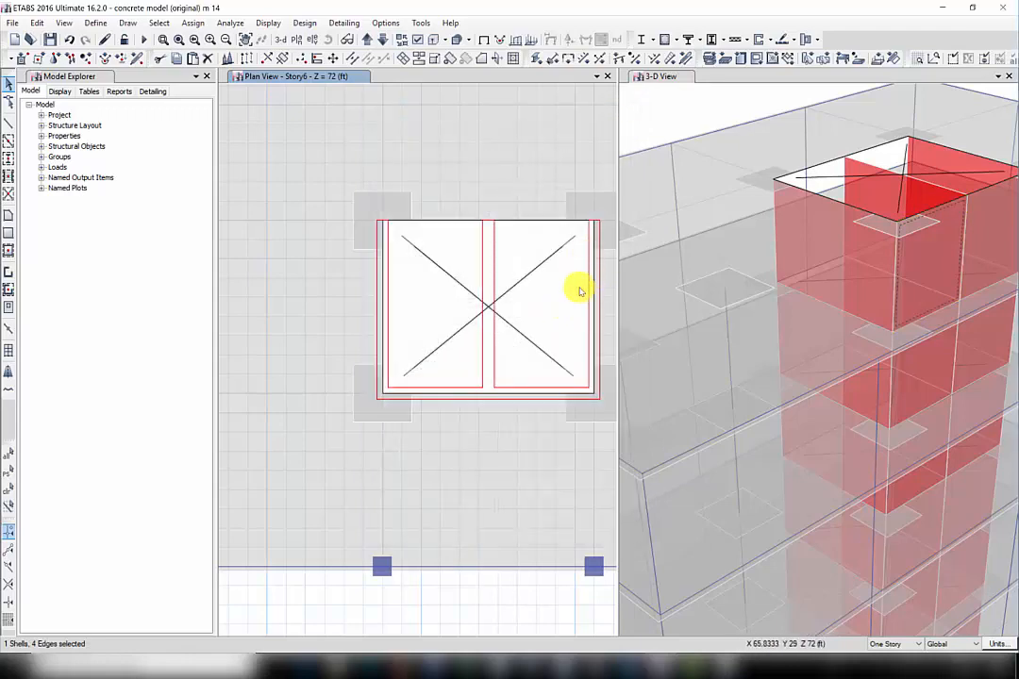
Check the material and thickness defined for the wall section property Wall6, leaving the definition unmodified
left_click(152, 25)
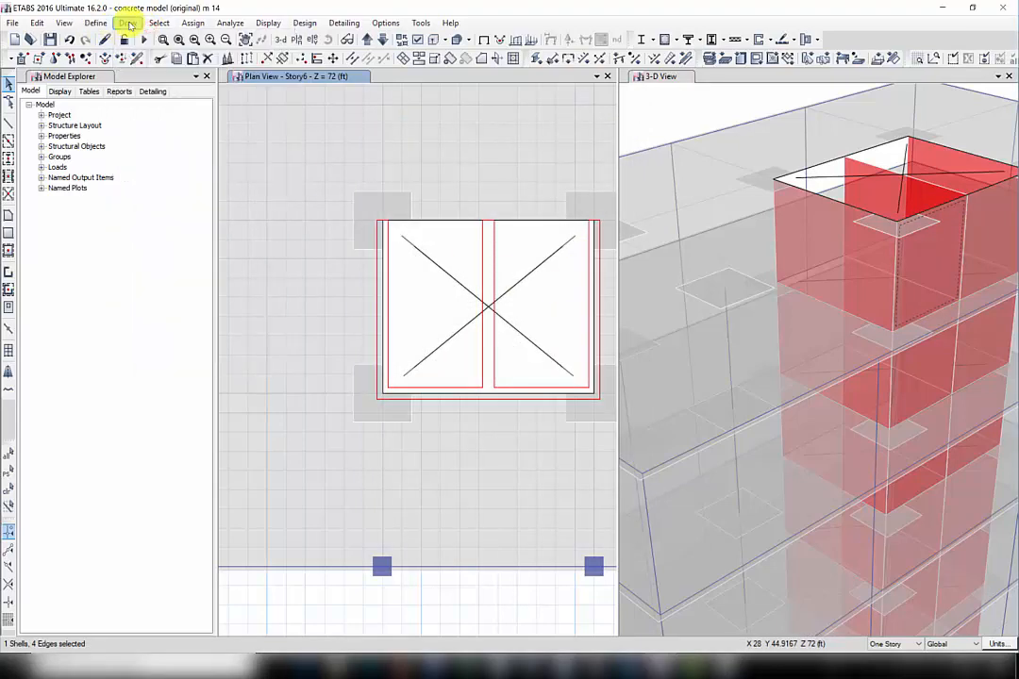
left_click(100, 24)
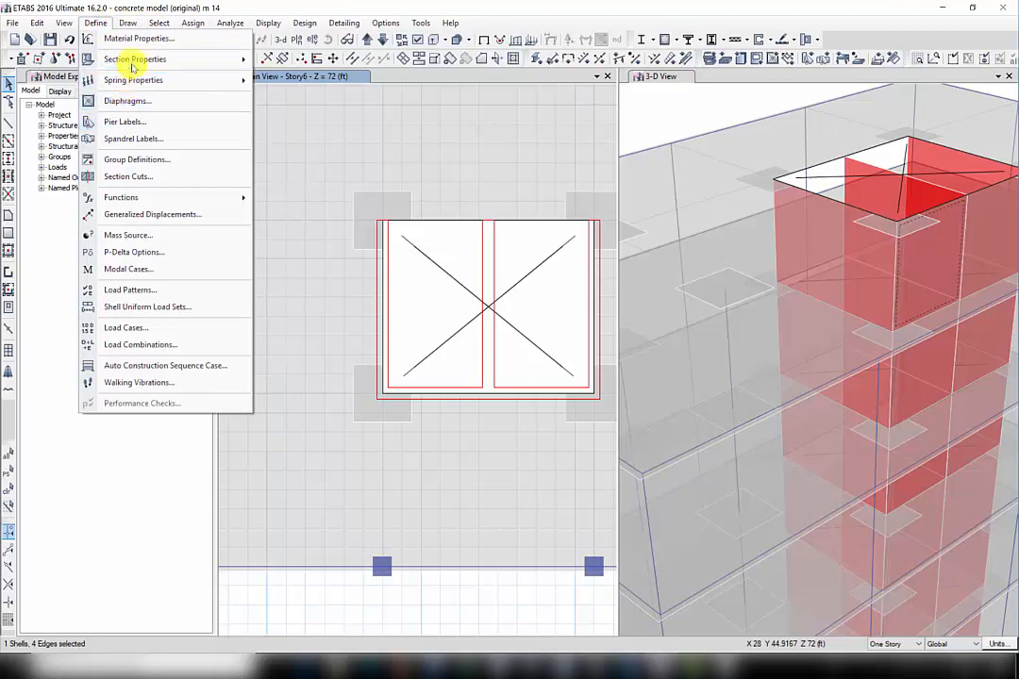
mouse_move(134, 62)
left_click(303, 132)
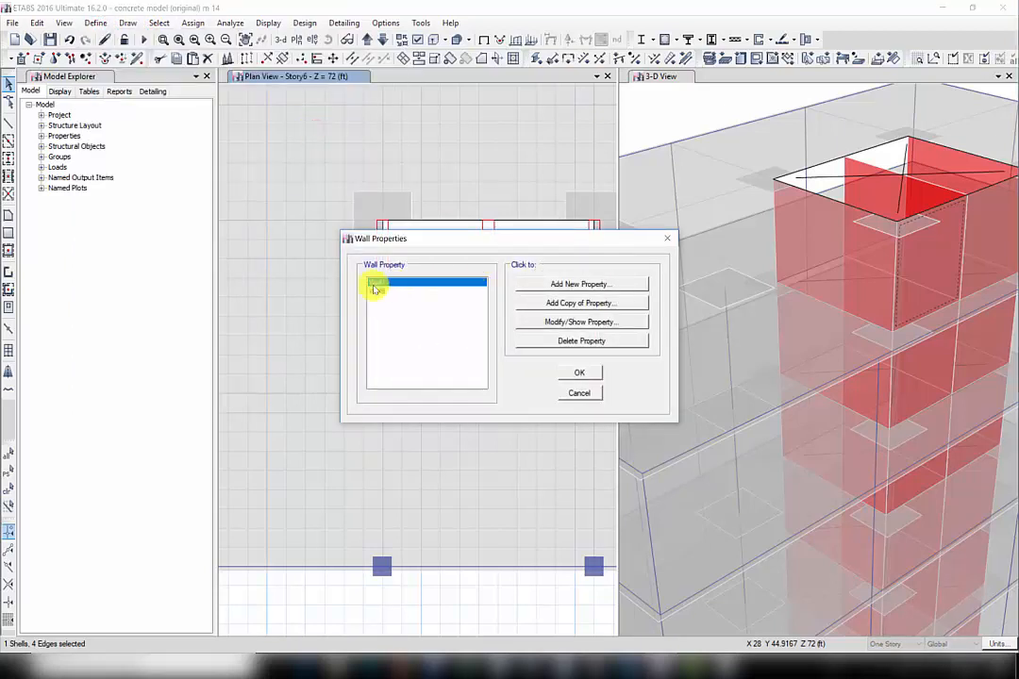
left_click(540, 325)
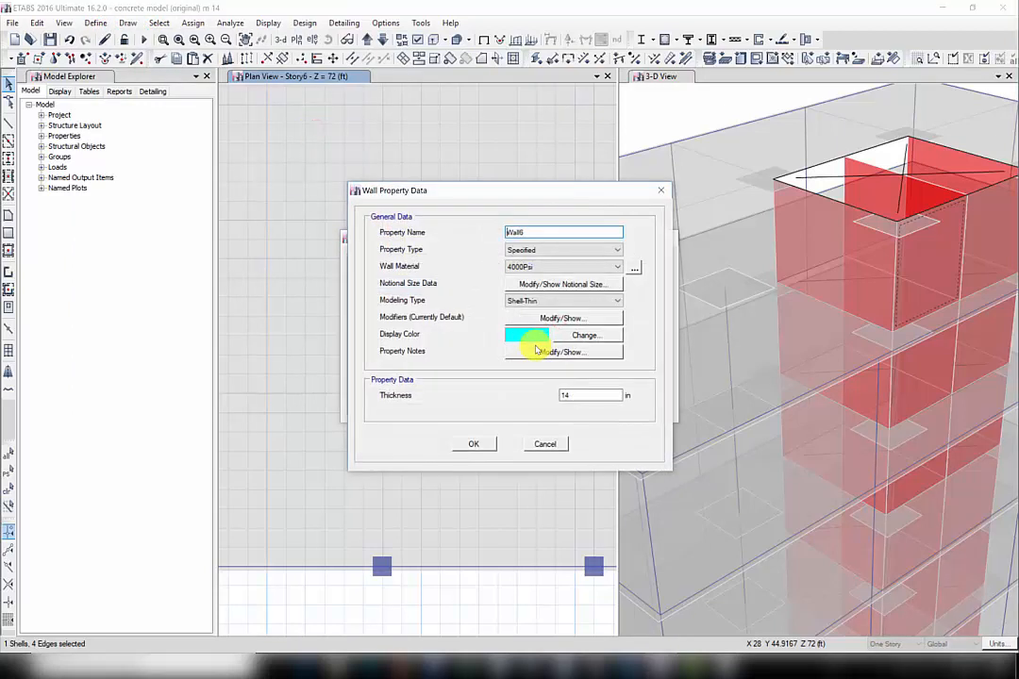
left_click(546, 444)
left_click(577, 390)
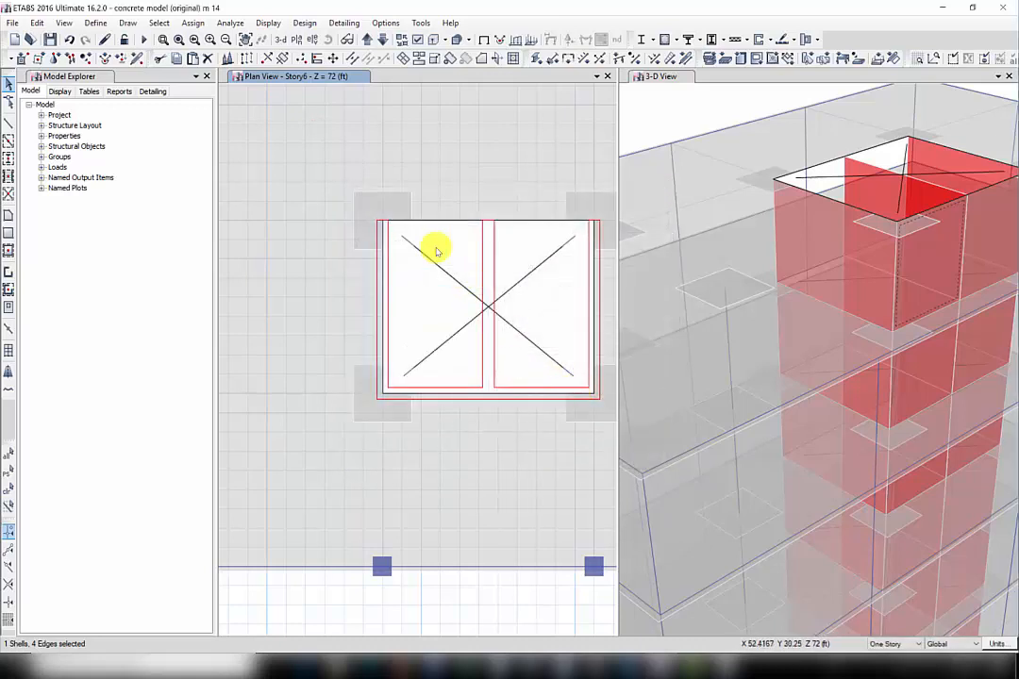
Switch to Revit and create a structural wall type named Generic - 14" with a 1' 2" structure layer by duplicating Generic - 8"
left_click(562, 662)
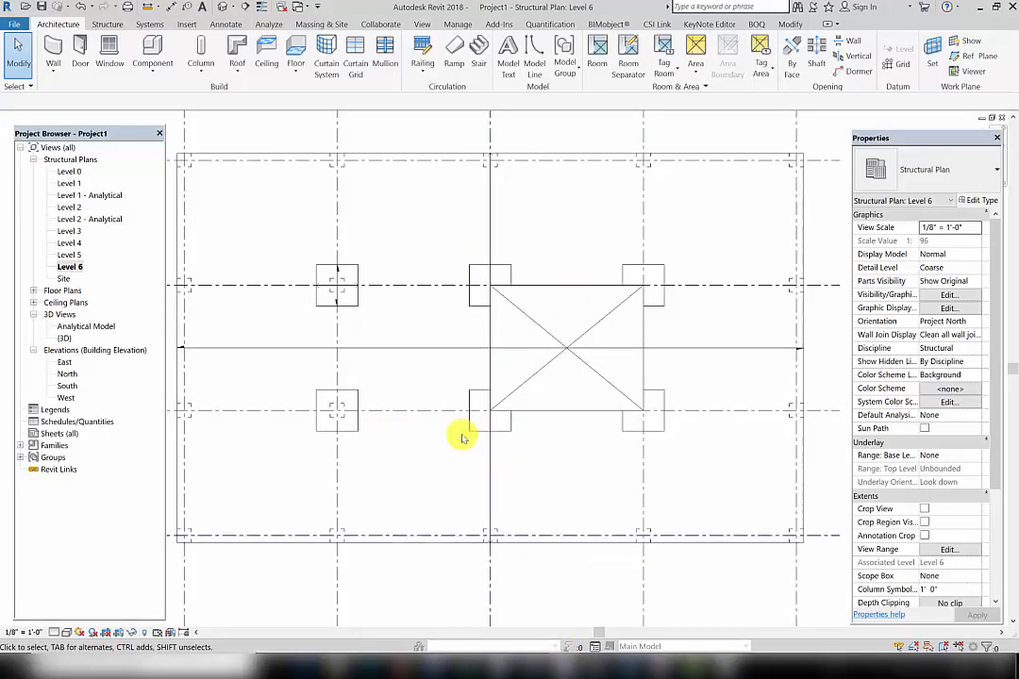
middle_click_drag(389, 352, 475, 342)
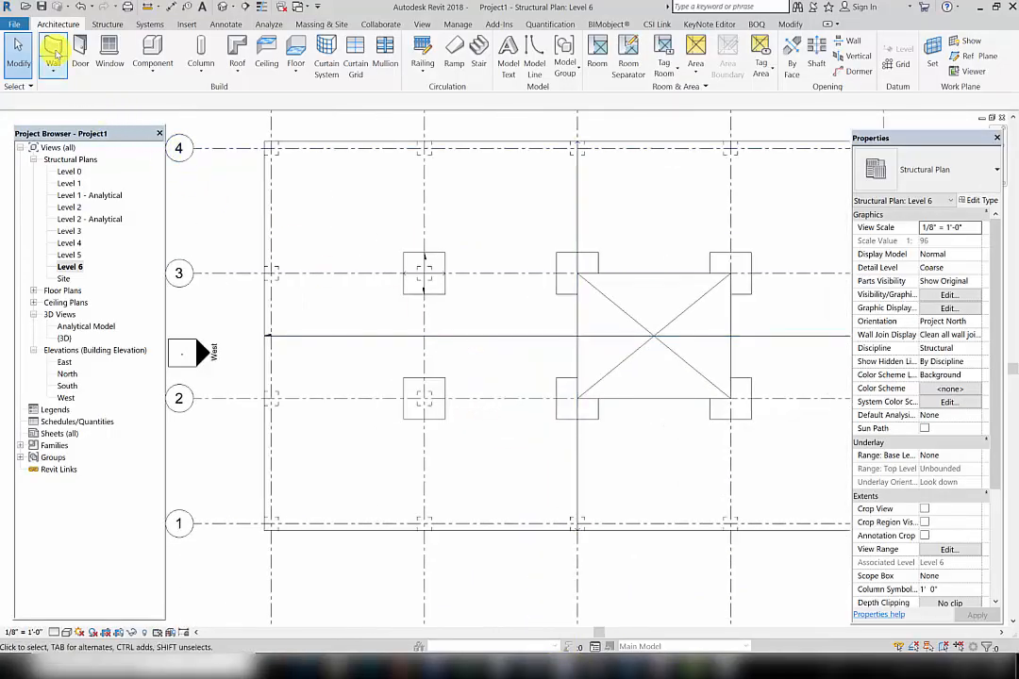
left_click(100, 27)
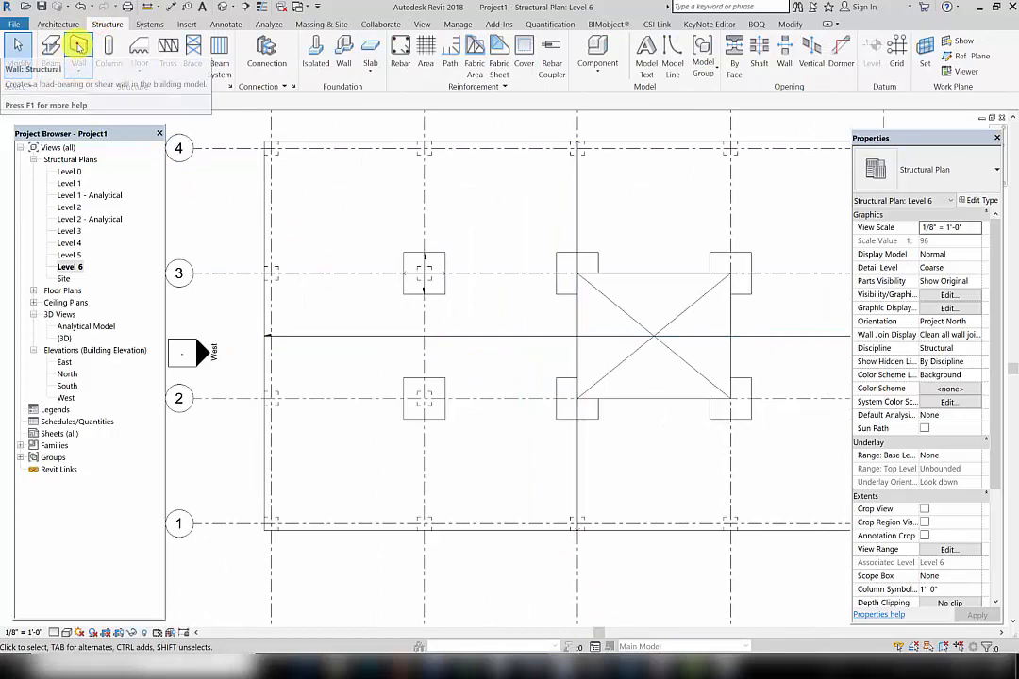
left_click(76, 44)
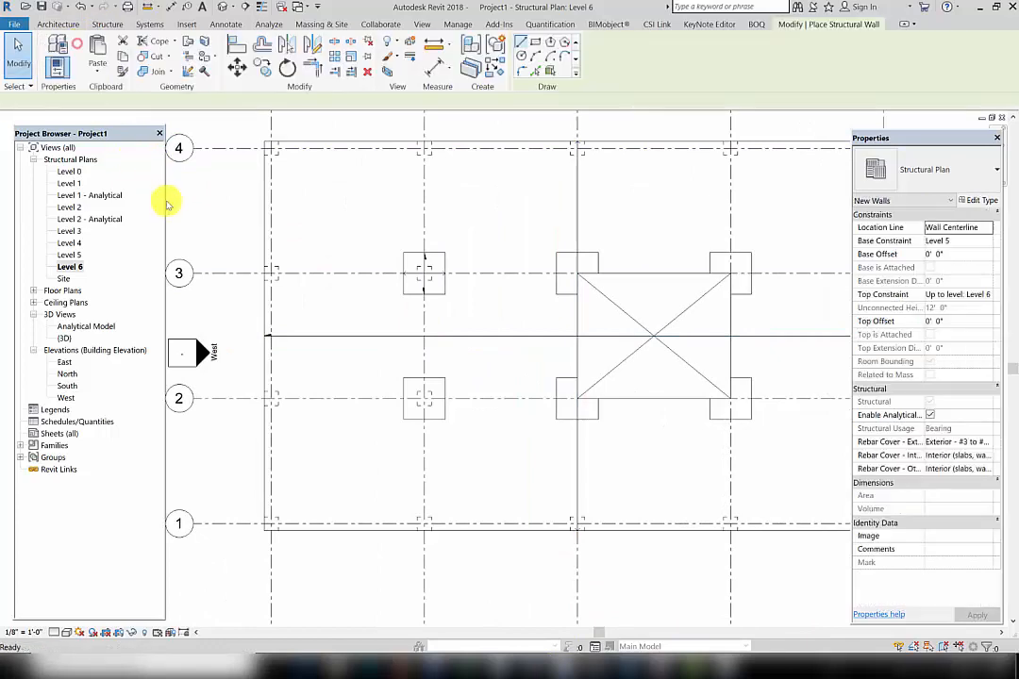
left_click(977, 200)
left_click(611, 180)
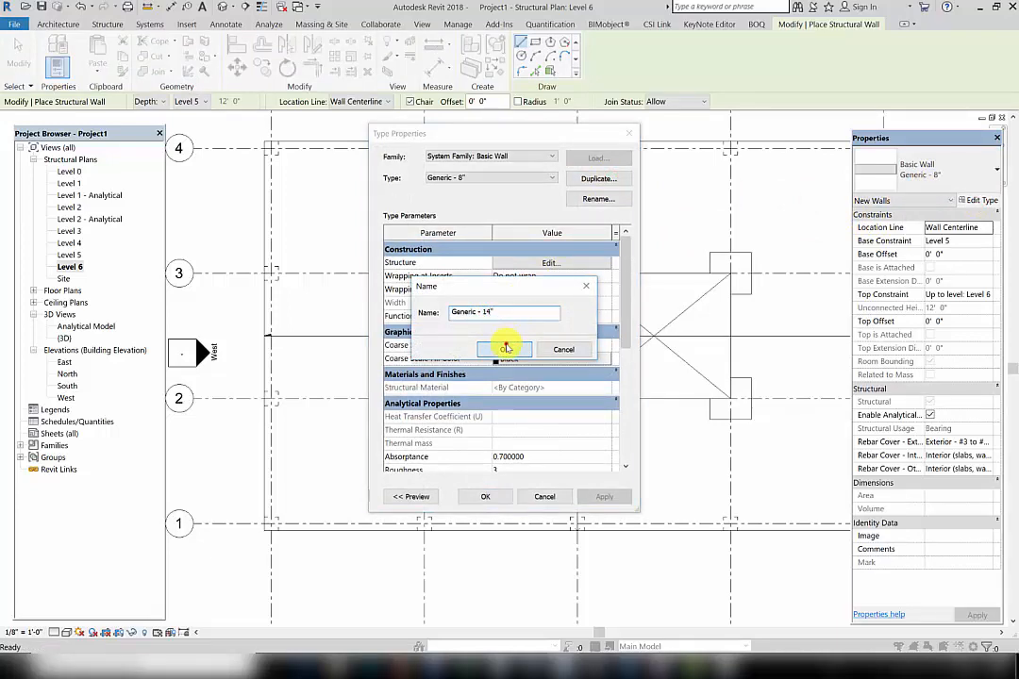
left_click(506, 348)
left_click(524, 263)
left_click(535, 273)
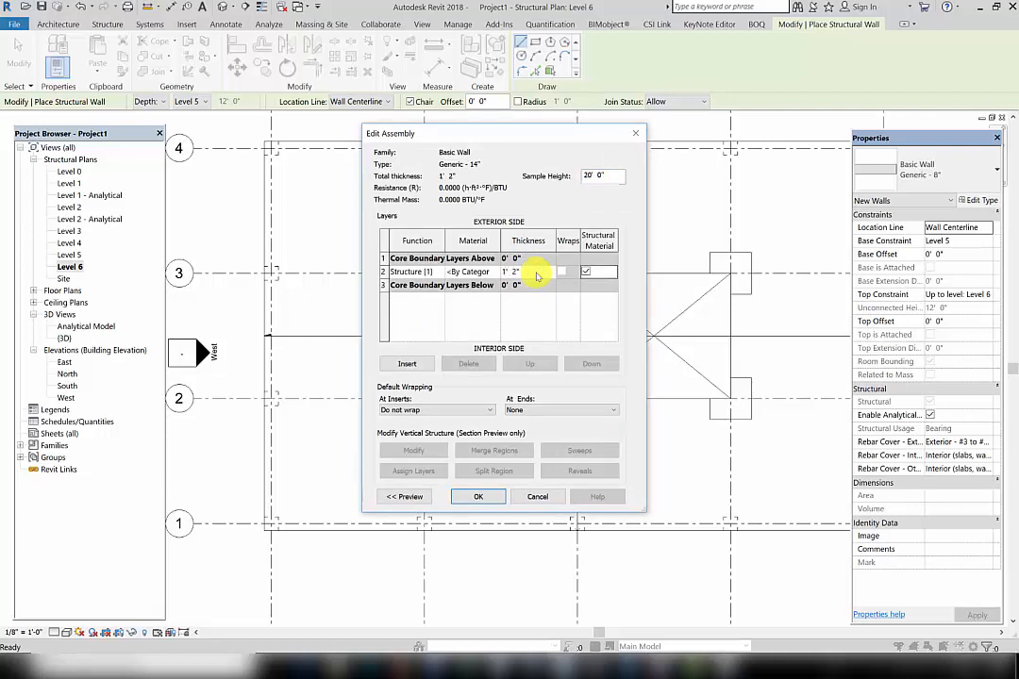
left_click(478, 497)
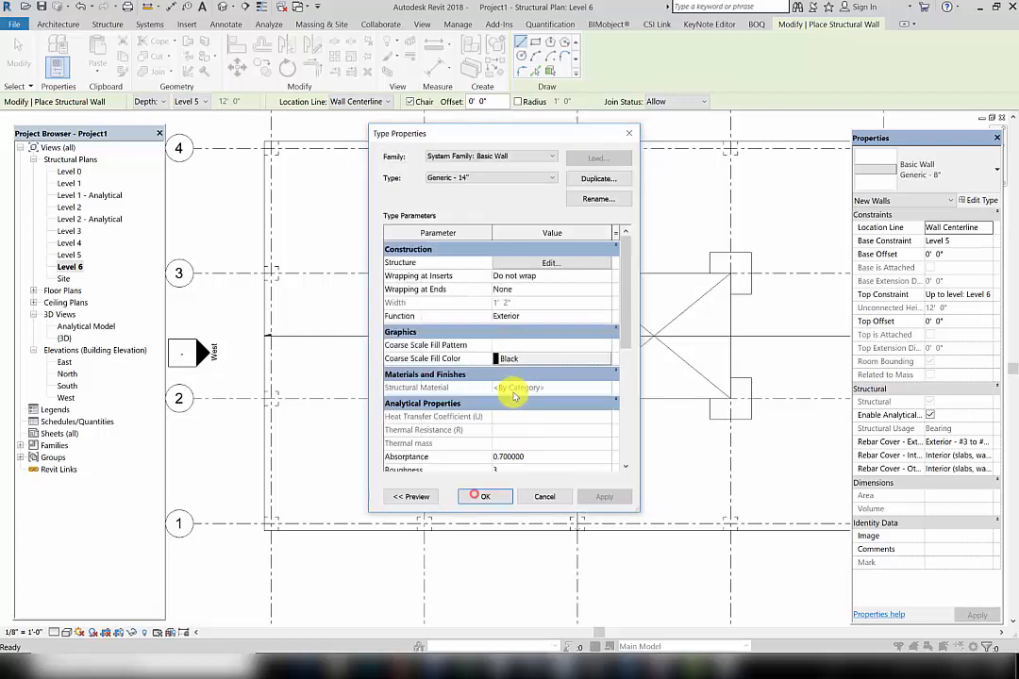
left_click(488, 497)
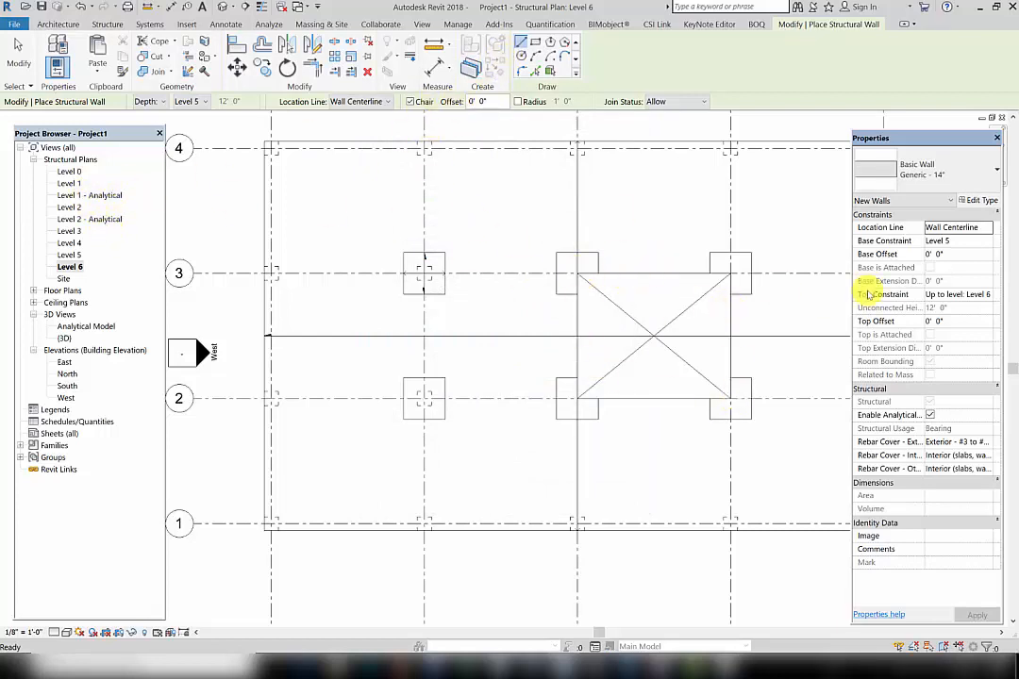
Draw 14" structural walls from Level 0 to Level 6 along three sides of the shaft opening, leaving the grid 3 side open
left_click(987, 240)
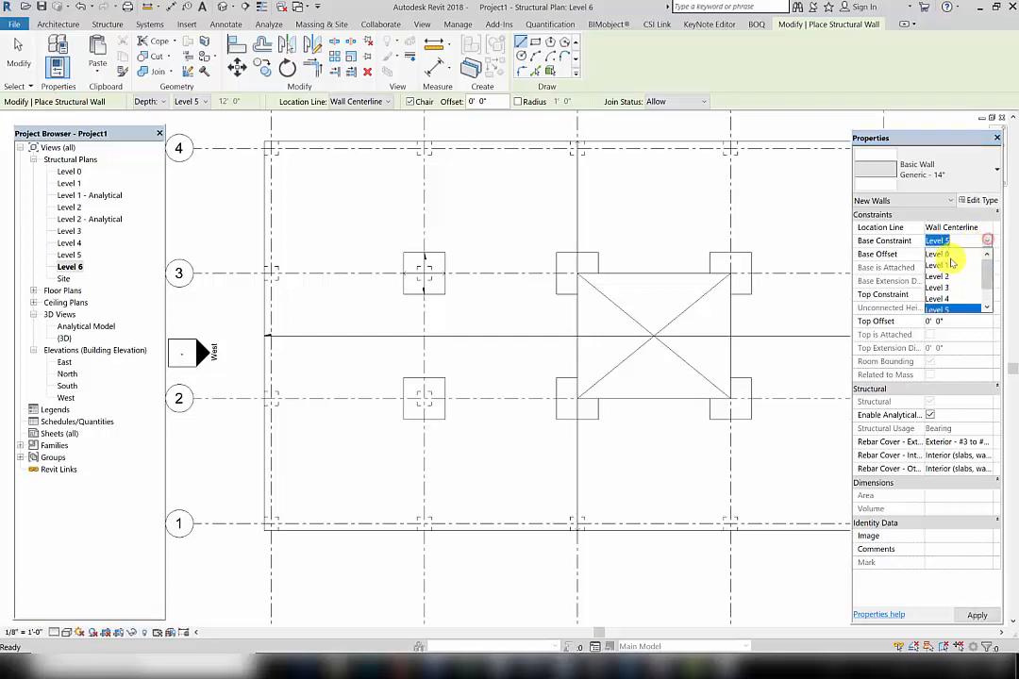
left_click(948, 254)
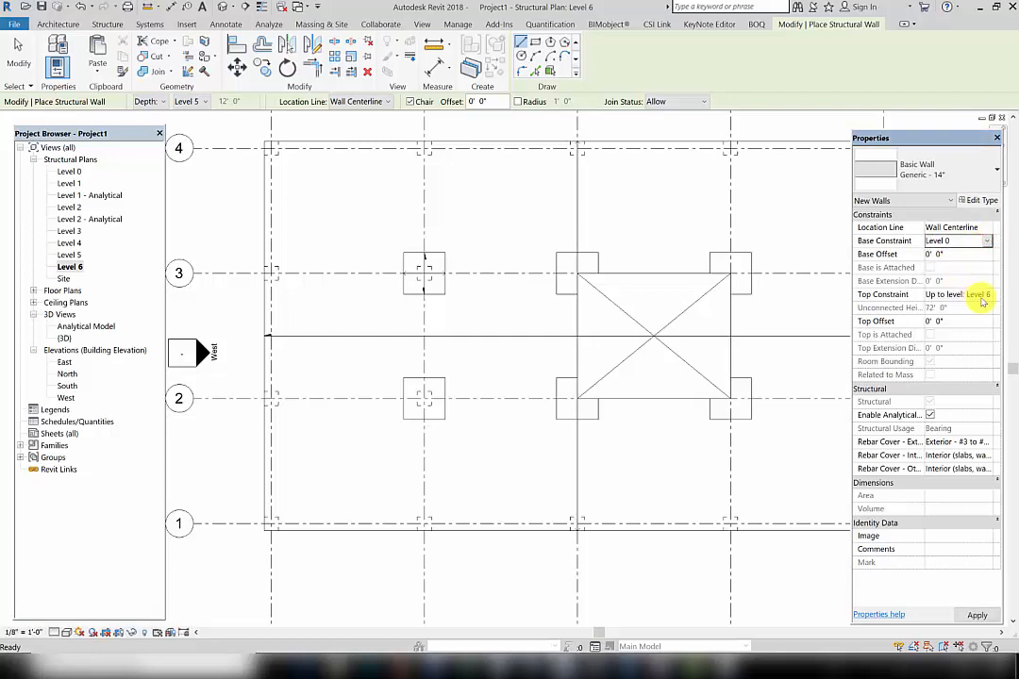
left_click(580, 281)
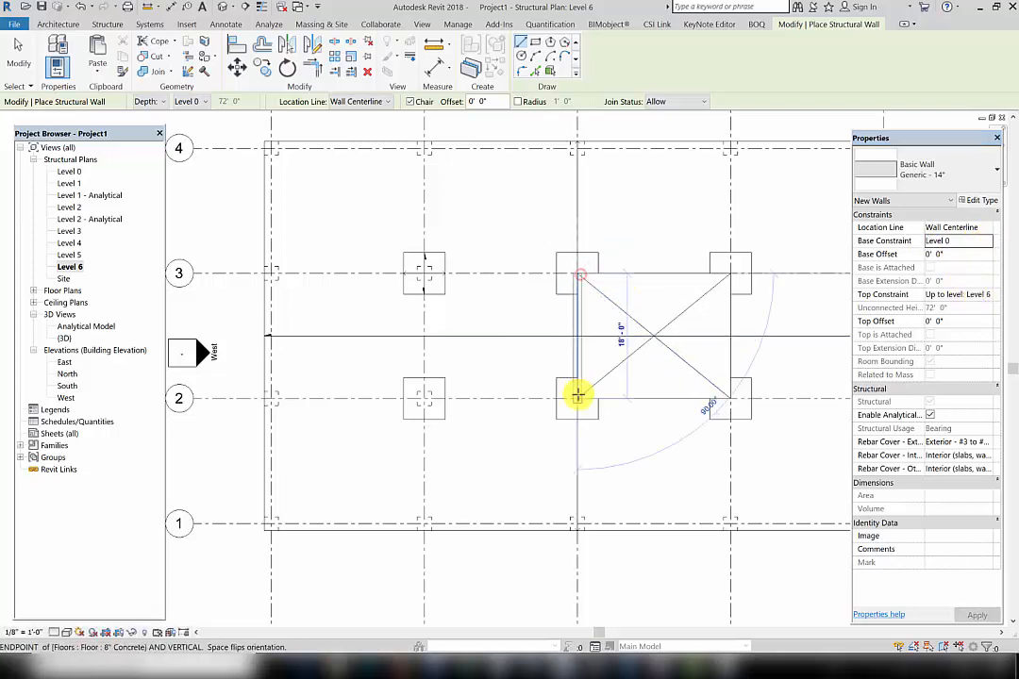
left_click(732, 373)
left_click(704, 277)
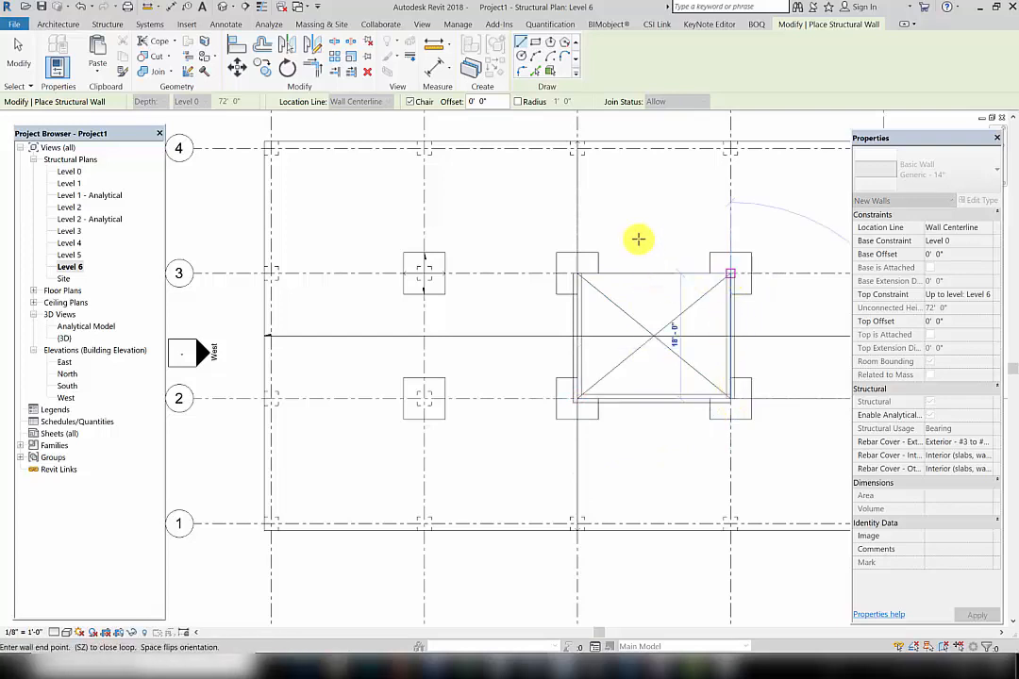
right_click(659, 250)
left_click(662, 257)
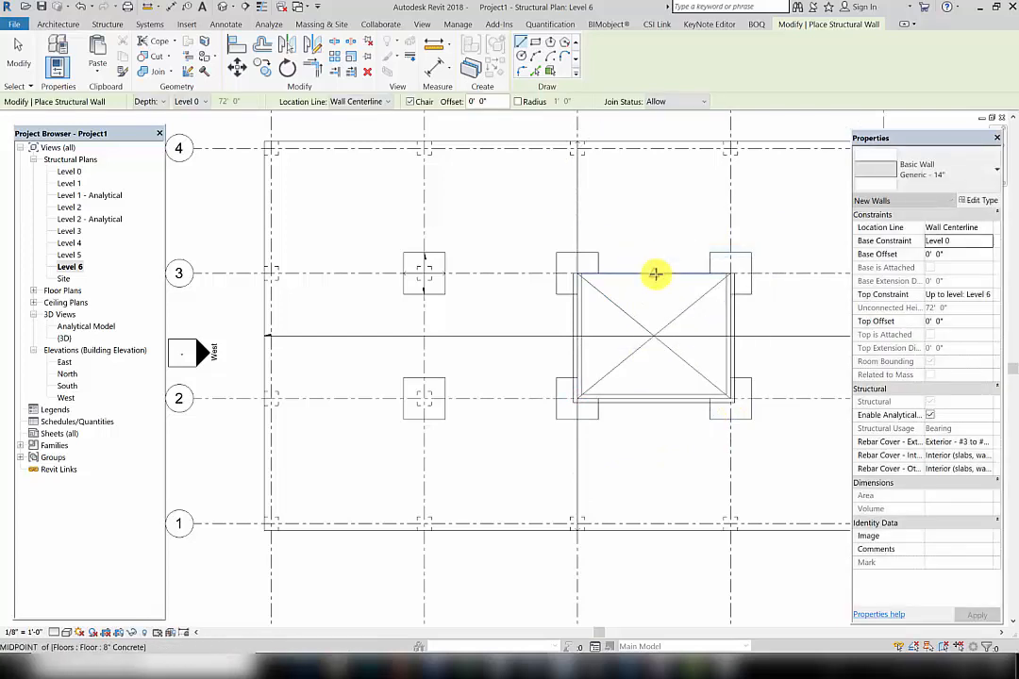
Draw the middle core wall from the midpoint of the opening's grid 3 edge to the wall on grid 2
left_click(654, 274)
left_click(654, 391)
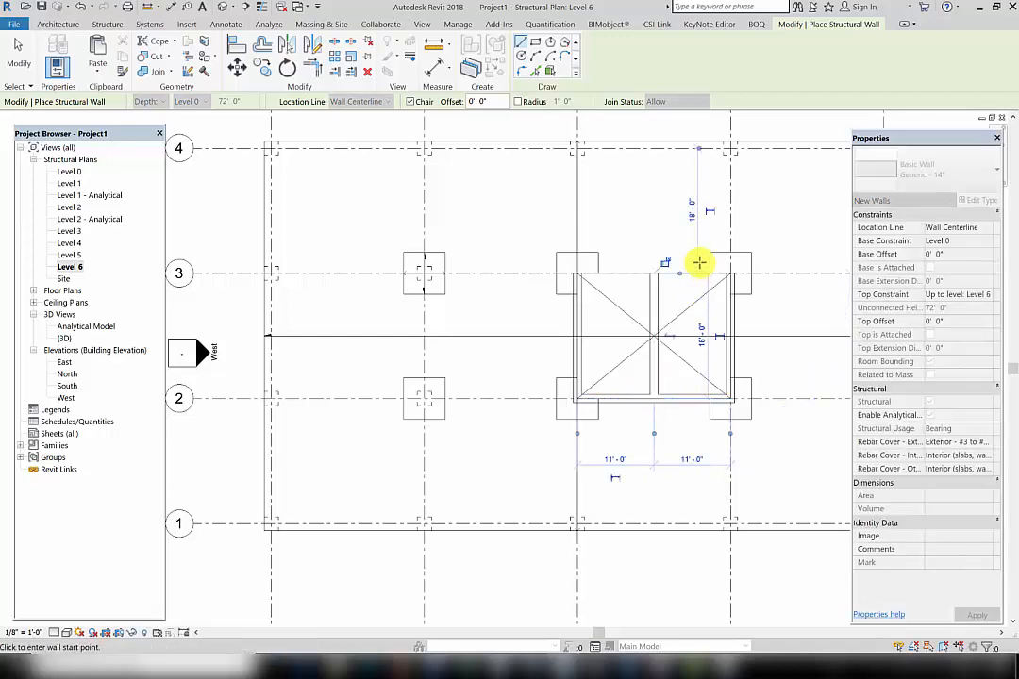
key("Escape")
key("Escape")
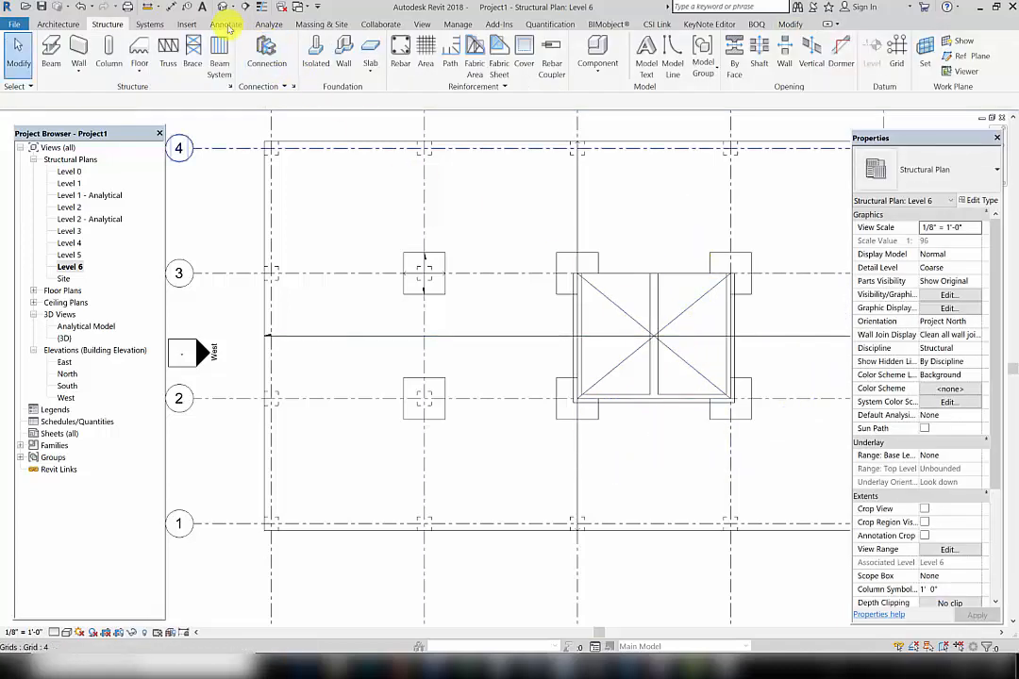
Examine the core walls in the default 3D view, trying the Hidden Line visual style before returning to the shaded display
left_click(221, 7)
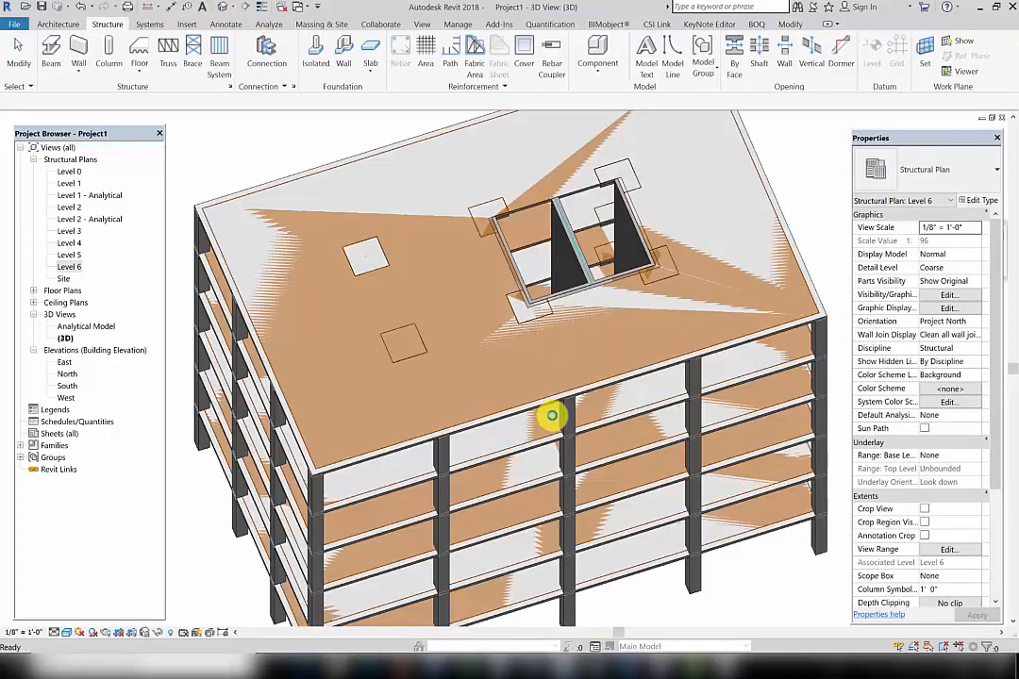
middle_click_drag(571, 438, 602, 365, "shift")
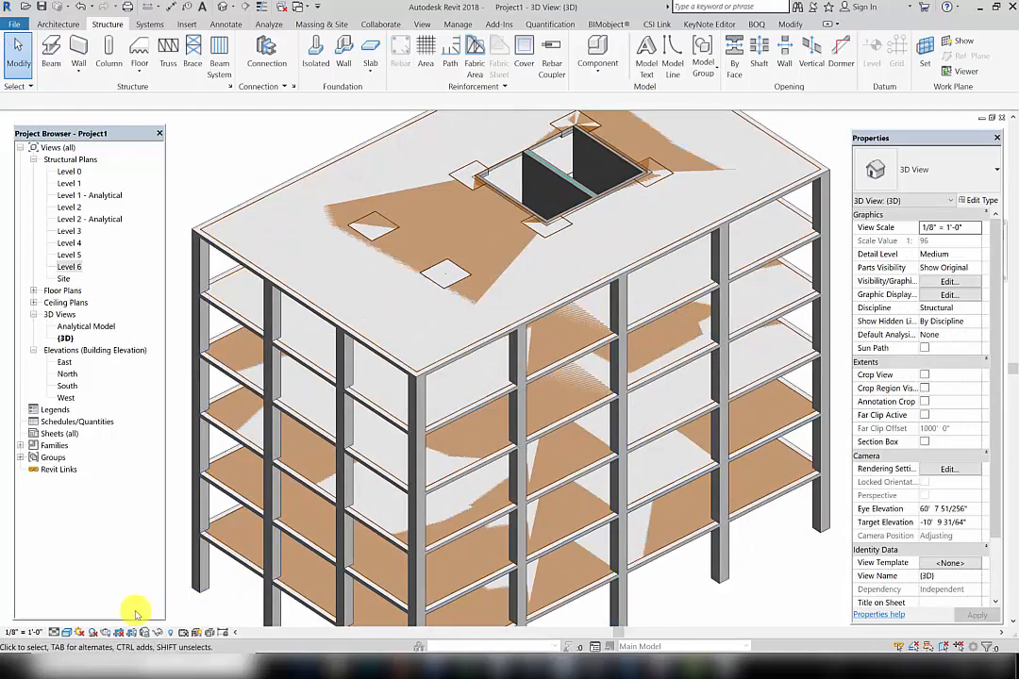
left_click(64, 633)
left_click(59, 566)
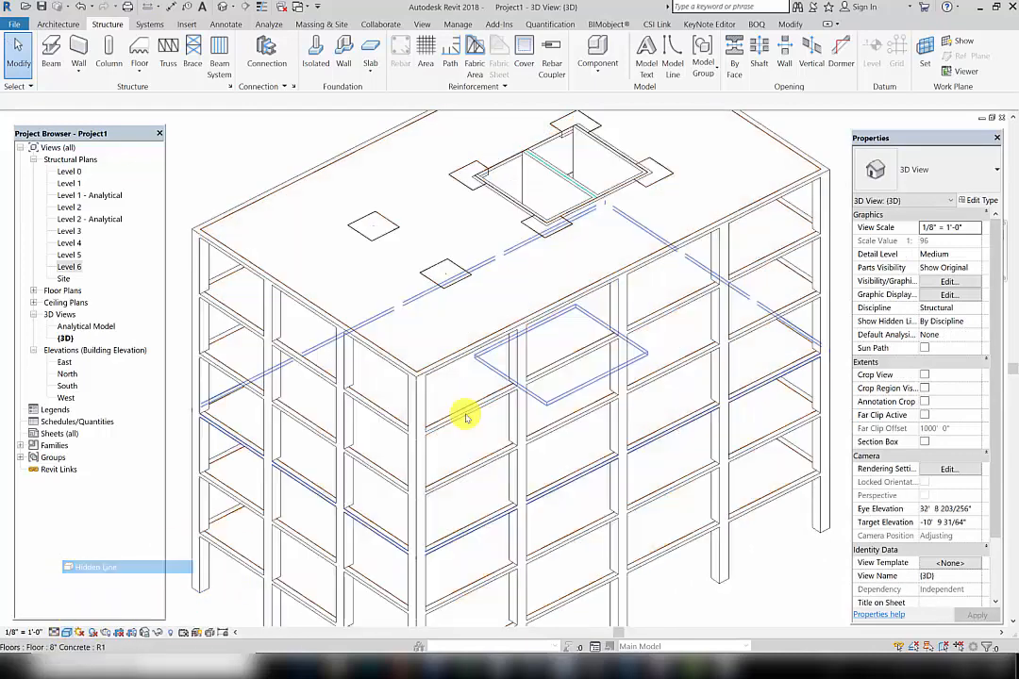
mouse_move(476, 358)
middle_mouse_down("shift")
mouse_move(489, 390)
mouse_move(471, 474)
mouse_move(453, 360)
mouse_move(531, 489)
mouse_move(544, 370)
mouse_move(582, 338)
mouse_move(724, 371)
mouse_move(712, 488)
mouse_move(547, 525)
middle_mouse_up("shift")
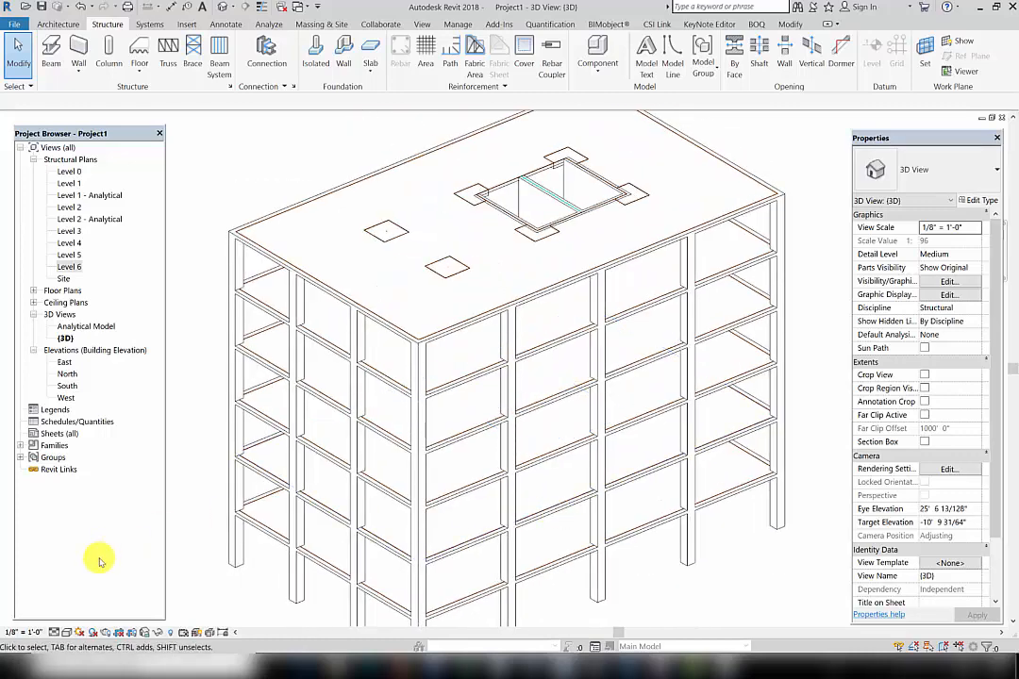
left_click(66, 633)
left_click(61, 585)
mouse_move(416, 432)
middle_mouse_down("shift")
mouse_move(505, 429)
mouse_move(519, 461)
mouse_move(488, 365)
mouse_move(480, 288)
mouse_move(493, 454)
mouse_move(503, 446)
middle_mouse_up("shift")
Make the Floors category partly transparent in the 3D view's visibility/graphic overrides
key("g")
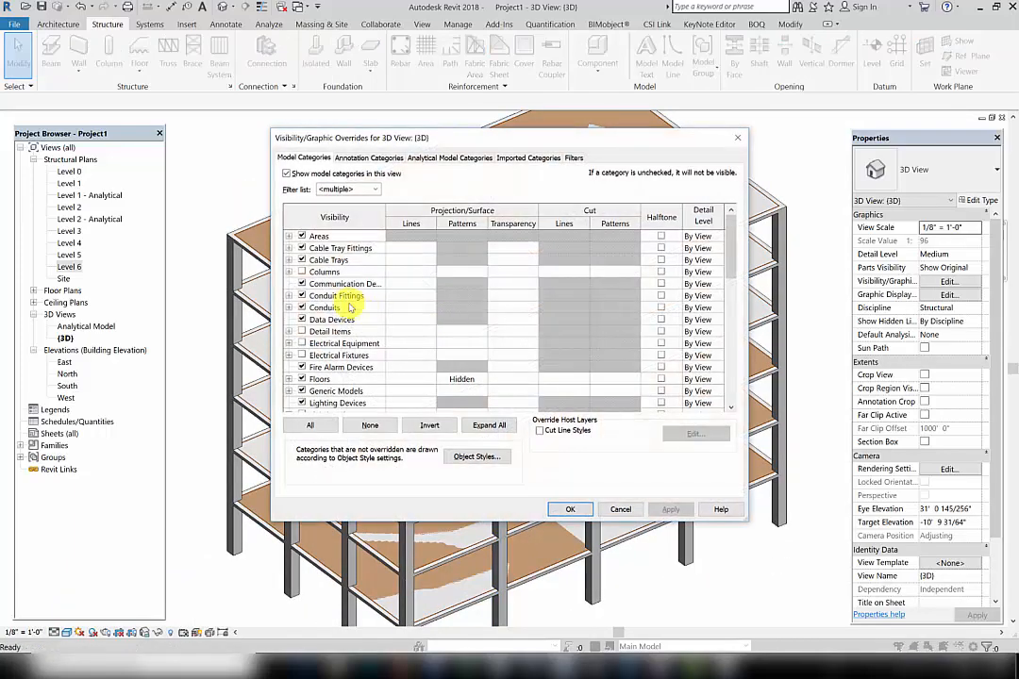
left_click(326, 308)
key("Down")
key("Down")
key("Down")
key("Down")
key("Down")
key("Down")
key("Down")
key("Down")
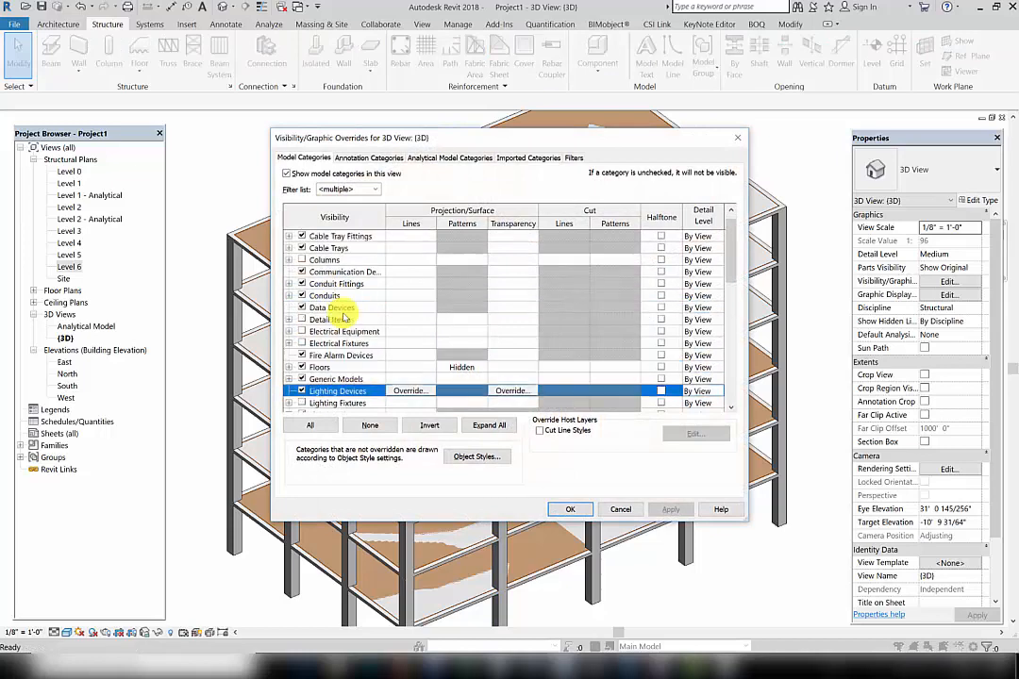
left_click(335, 368)
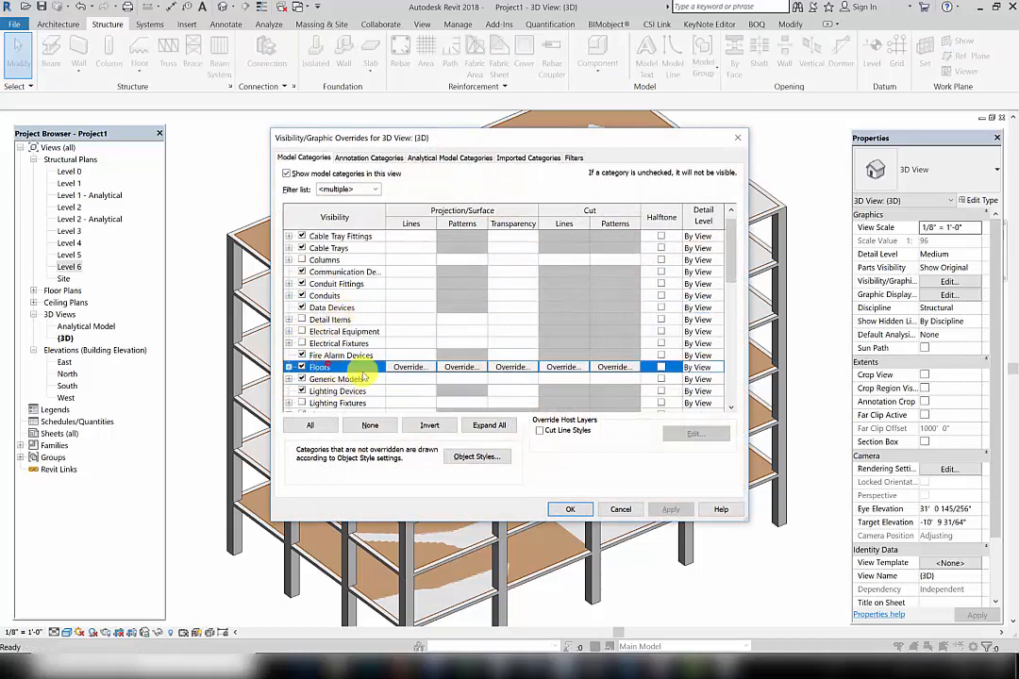
left_click(501, 367)
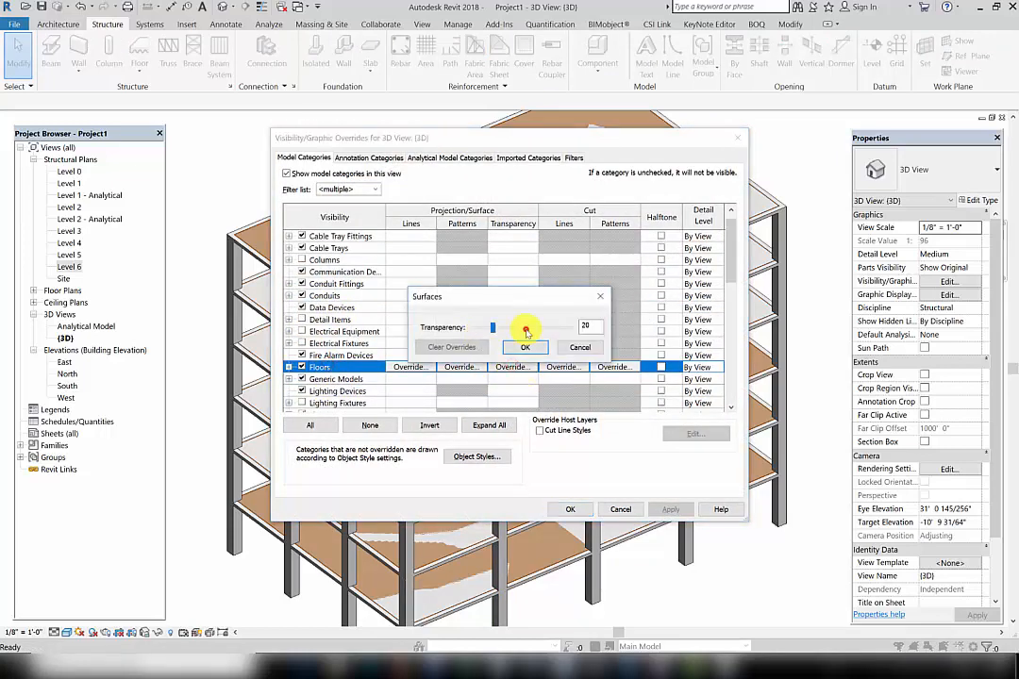
left_click(525, 348)
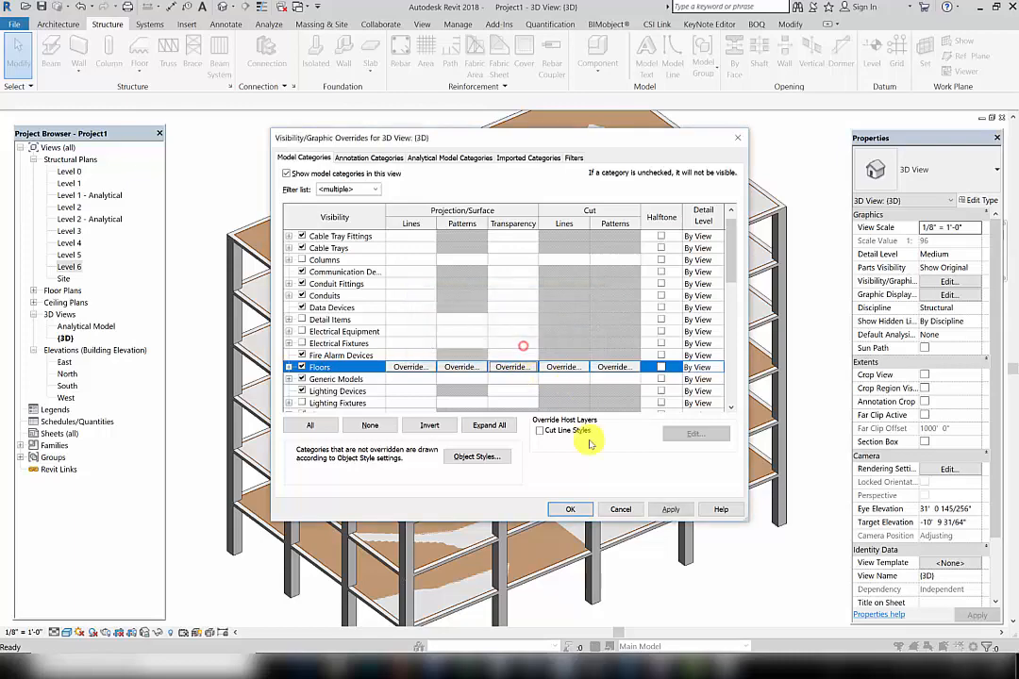
left_click(571, 510)
middle_click_drag(592, 409, 555, 569, "shift")
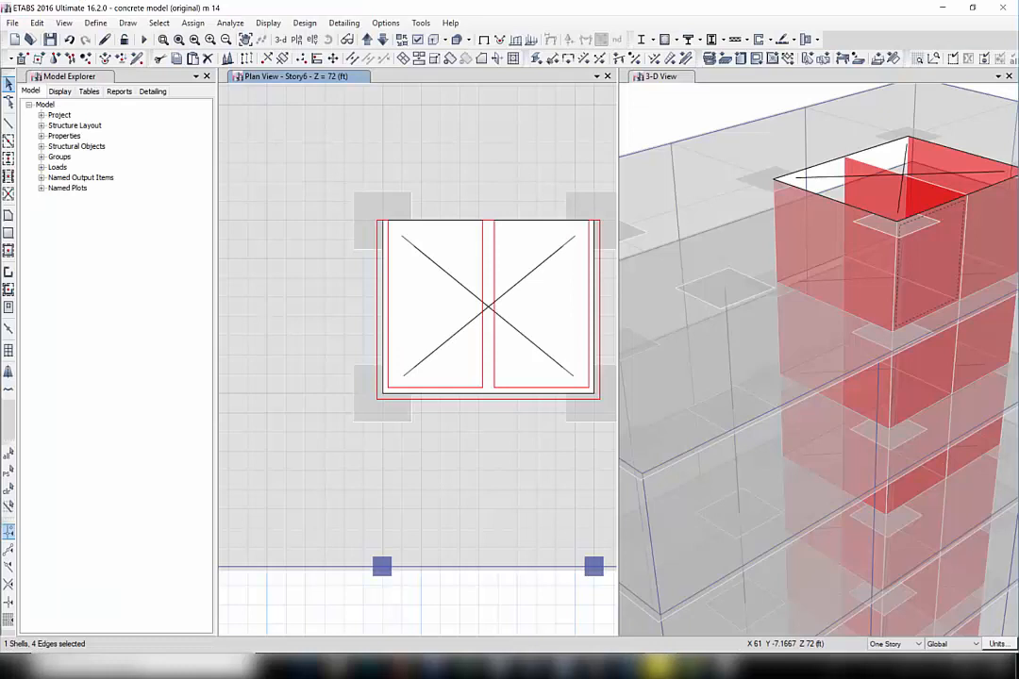
Switch to ETABS and check the Story6 edge beam's assigned section and the dimensions of the concrete beam frame section
scroll(781, 273, "down", 5)
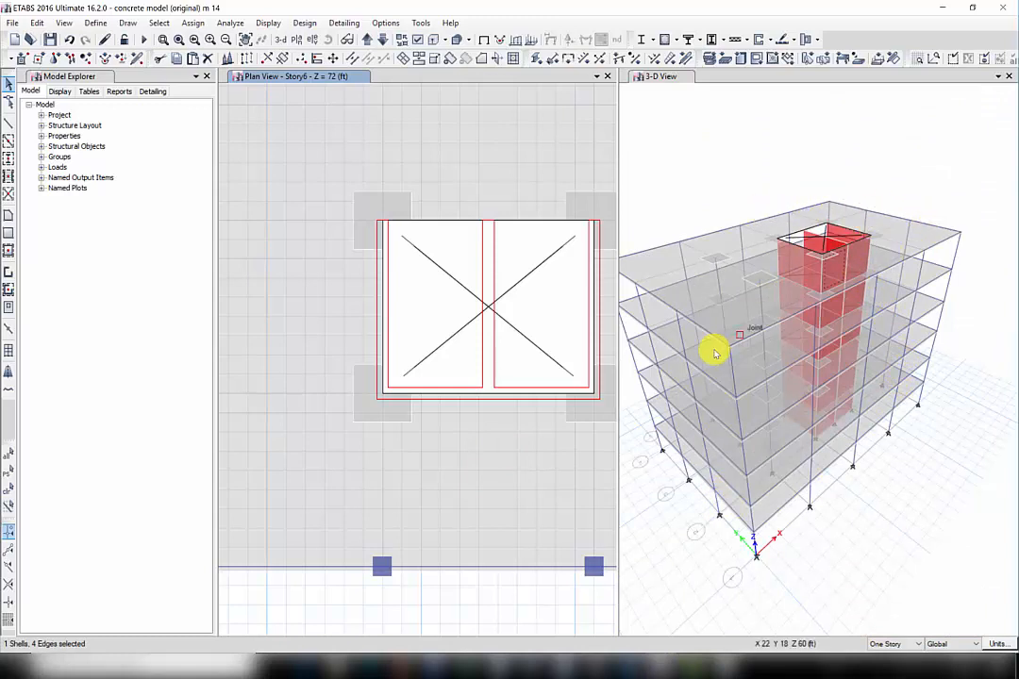
right_click(467, 569)
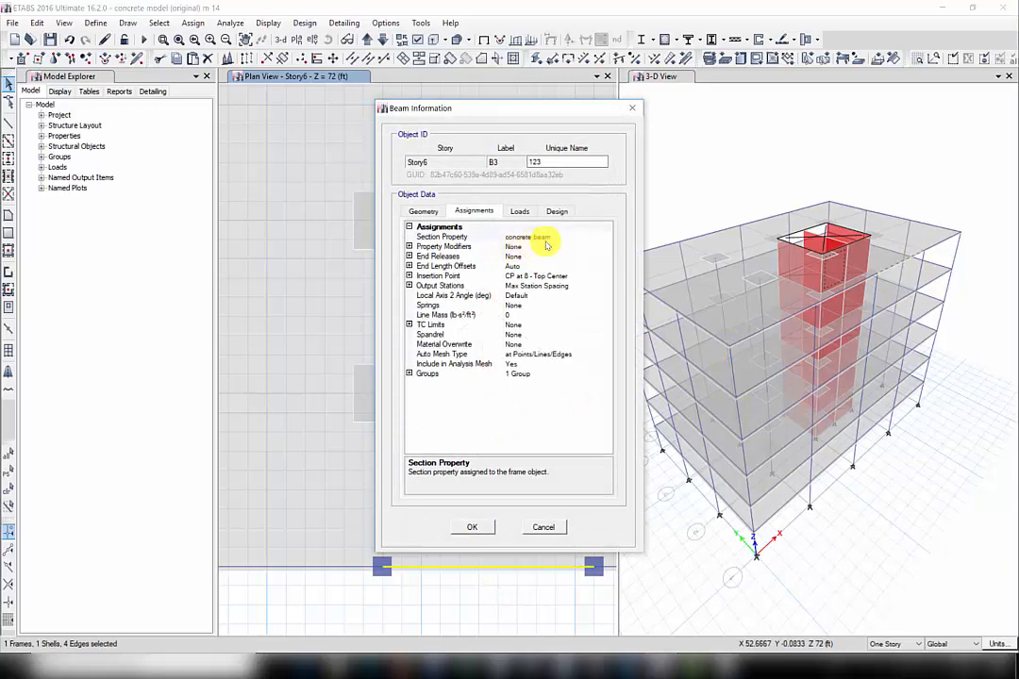
left_click(631, 107)
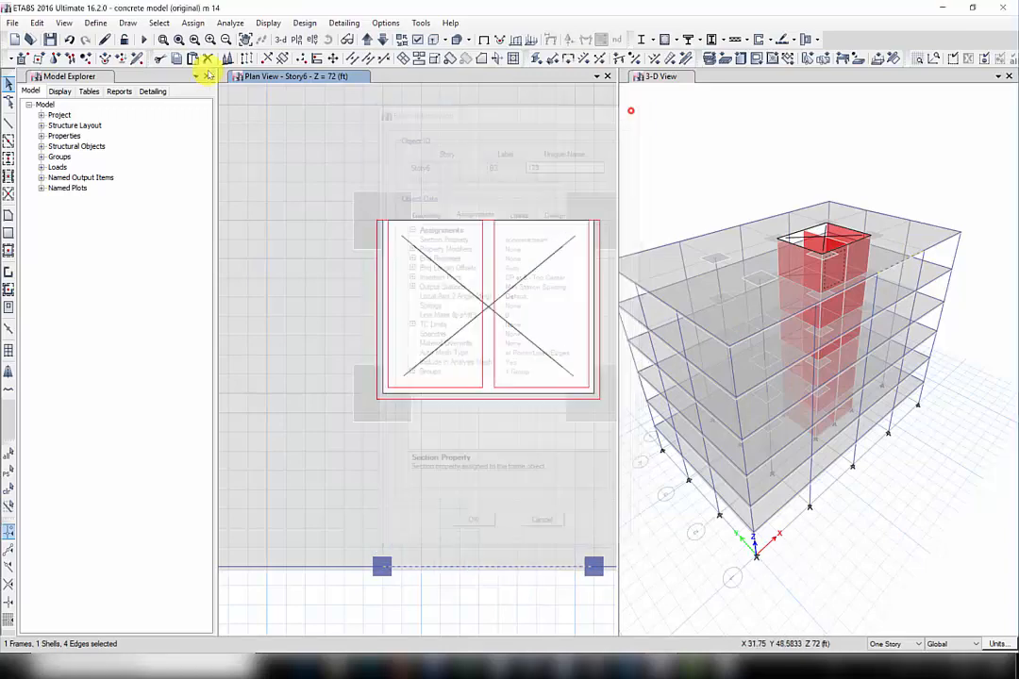
left_click(95, 22)
mouse_move(132, 59)
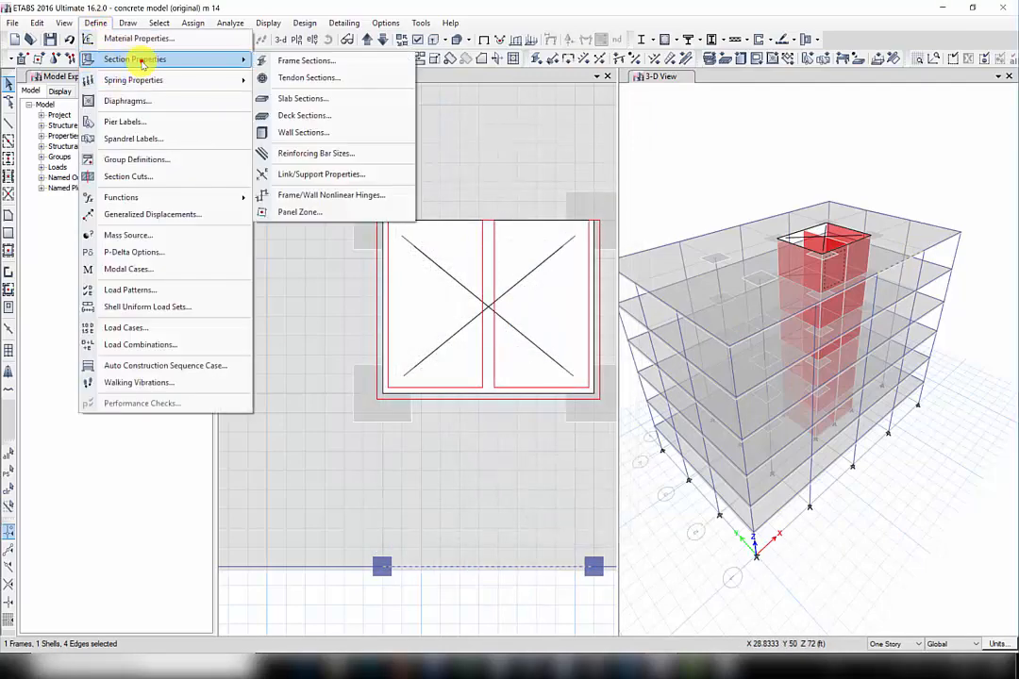
left_click(308, 62)
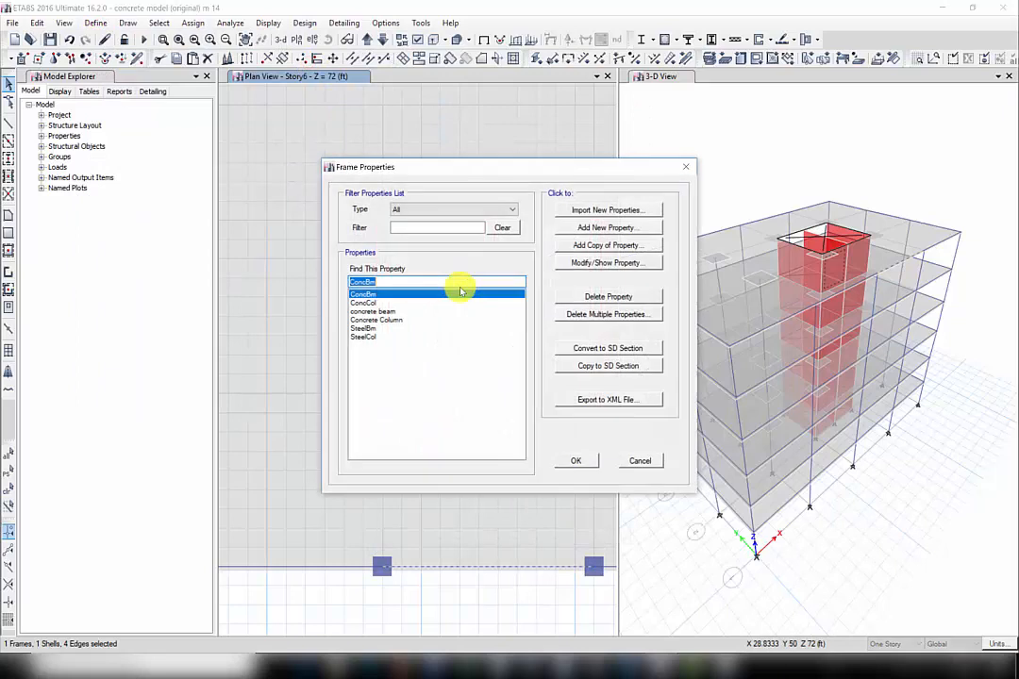
left_click(372, 312)
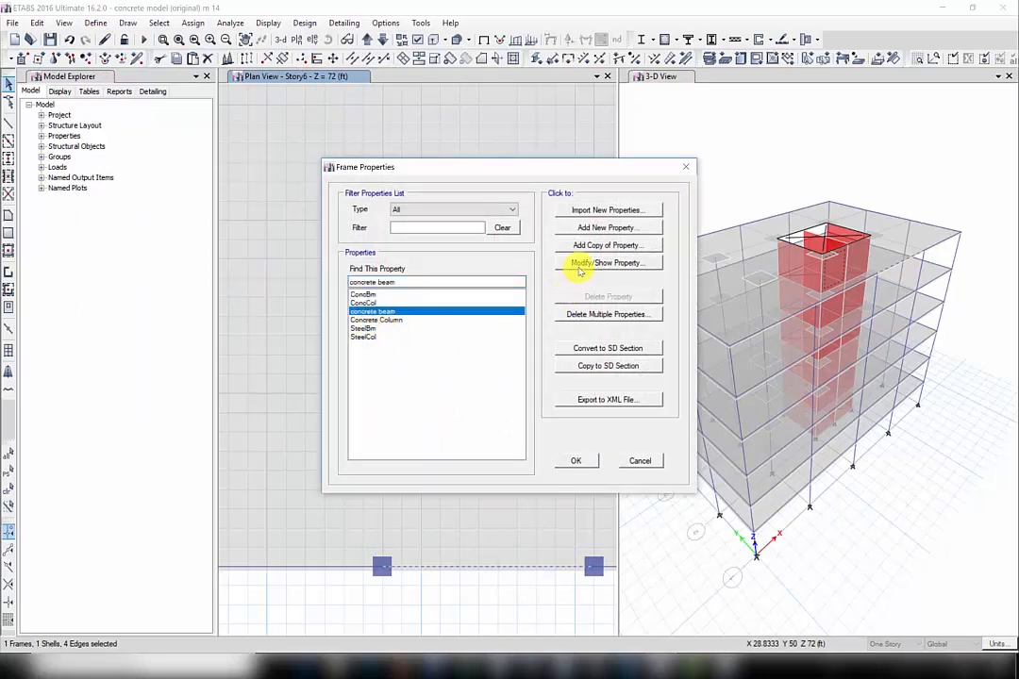
double_click(484, 305)
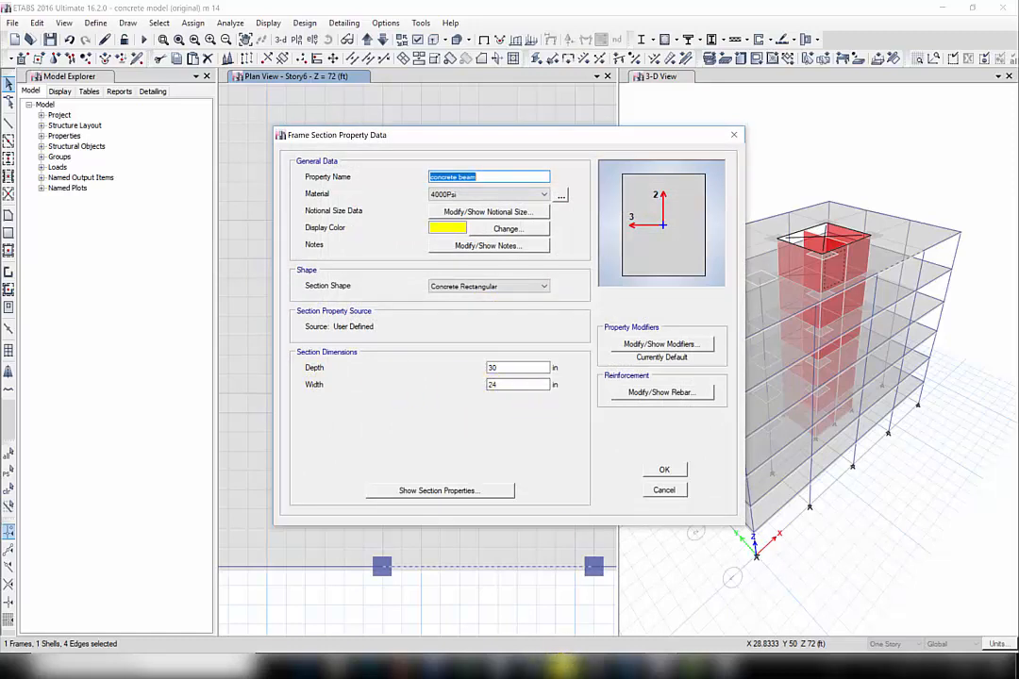
Switch to Revit, open the Level 6 structural plan and choose Concrete-Rectangular Beam 16 x 32 for beam placement
left_click(557, 608)
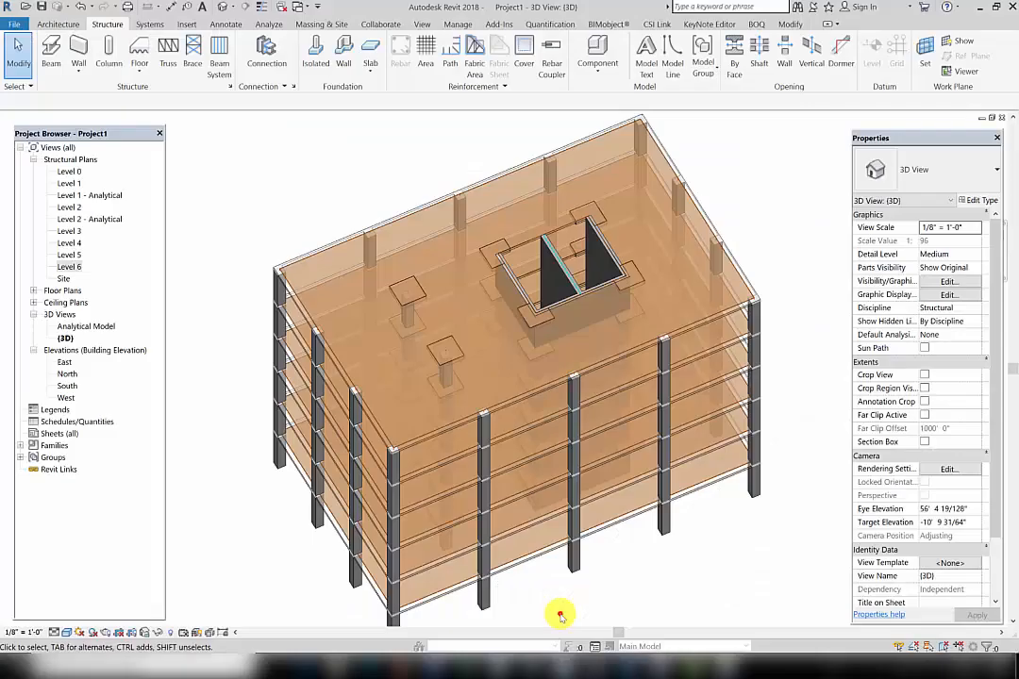
double_click(69, 266)
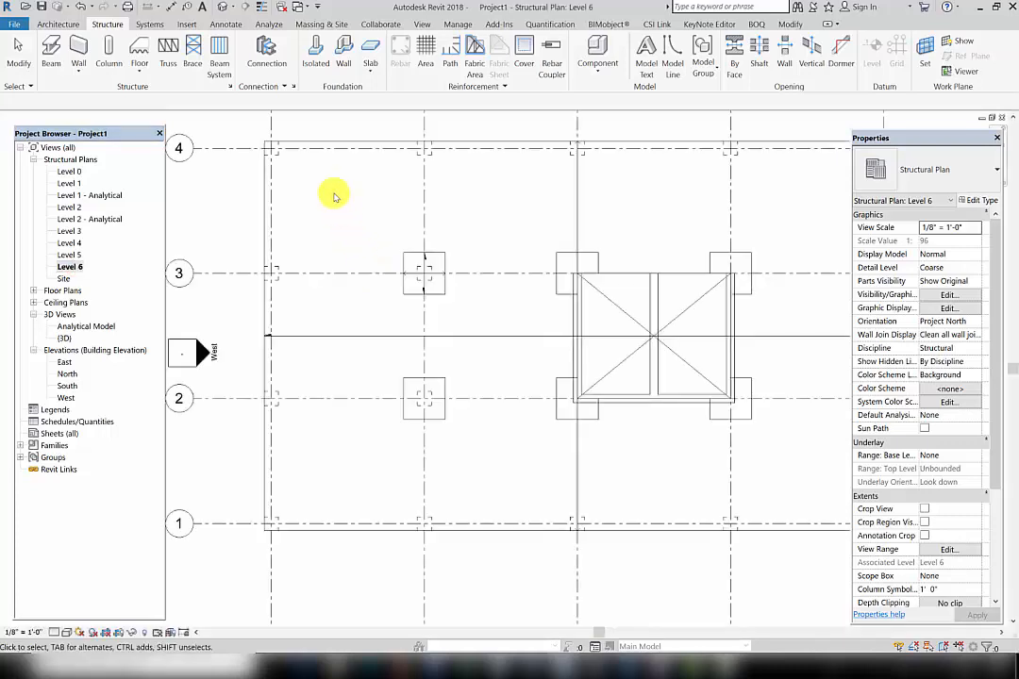
middle_click_drag(345, 219, 350, 257)
scroll(384, 237, "down", 1)
middle_click_drag(459, 248, 429, 247)
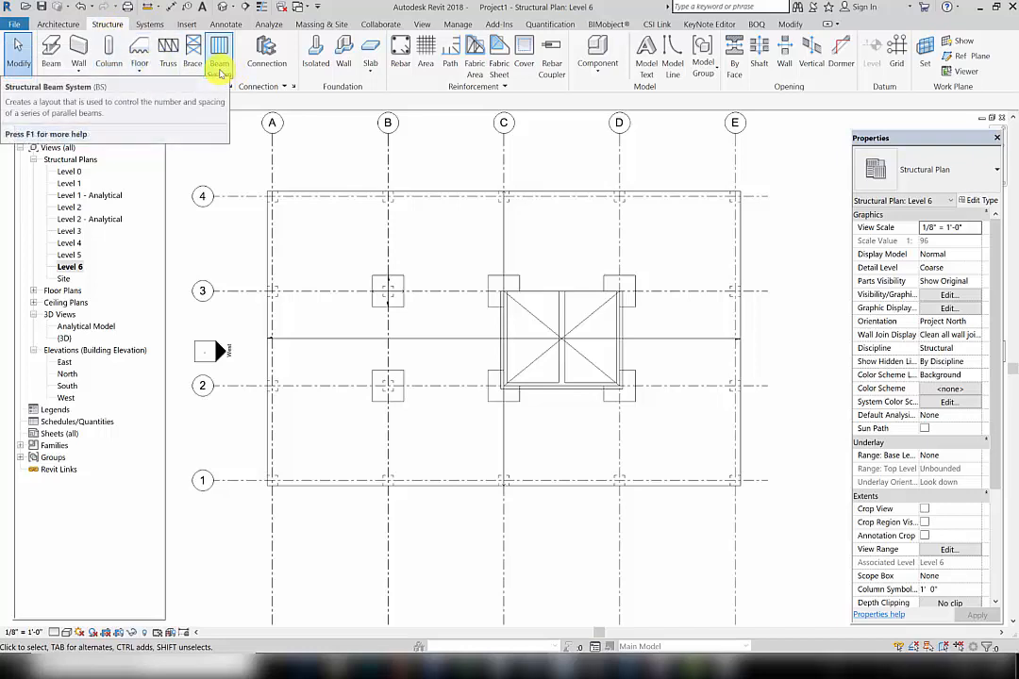
left_click(51, 49)
left_click(982, 175)
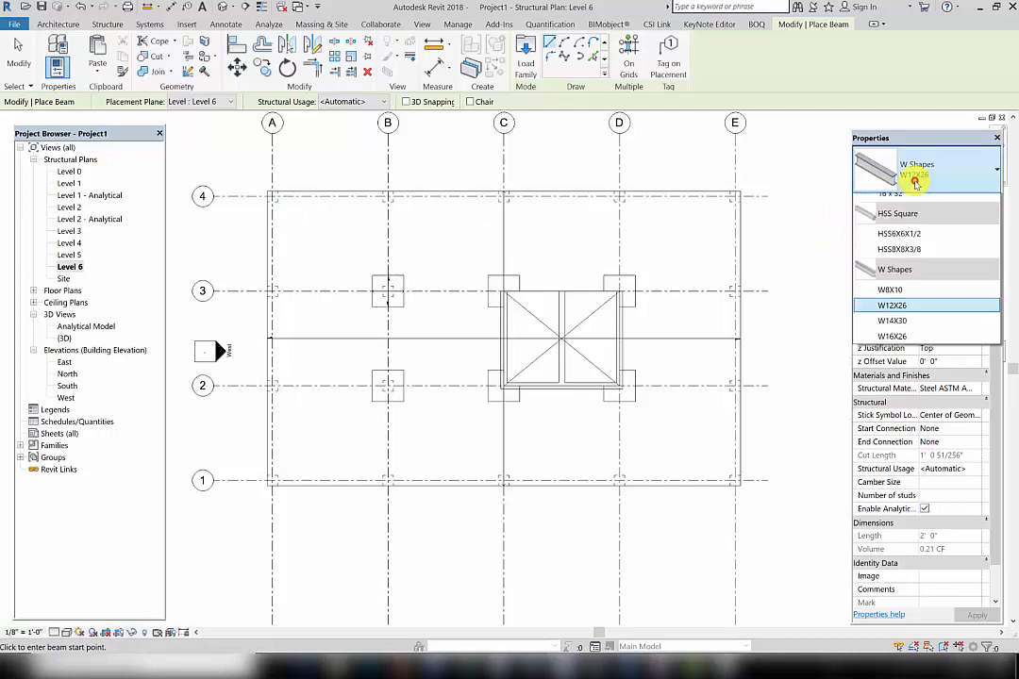
left_click(903, 259)
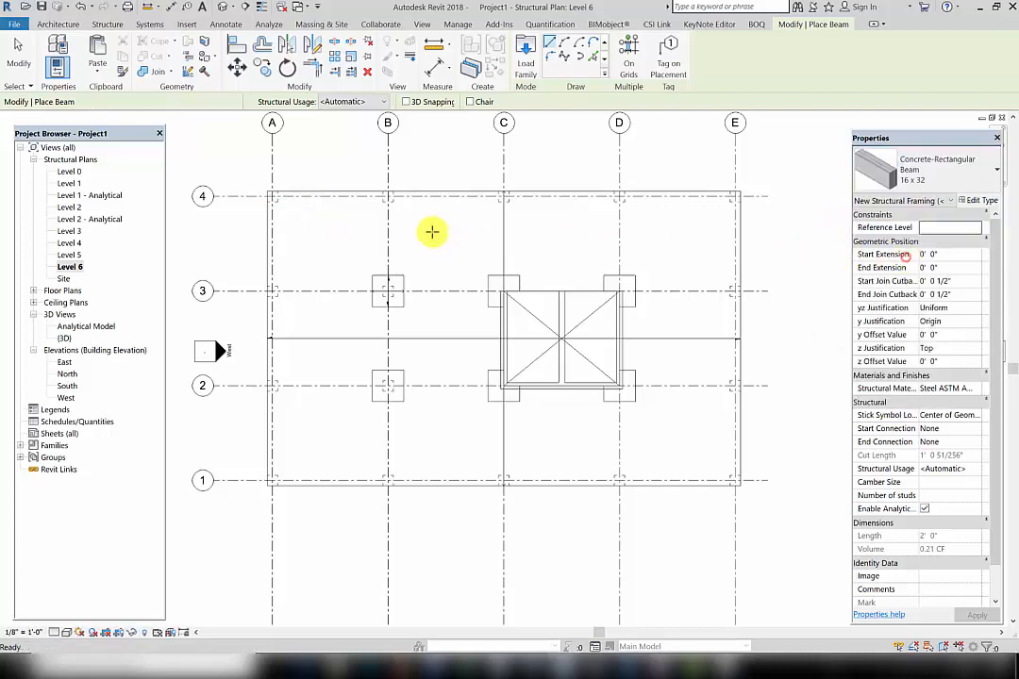
Duplicate the beam type as 24 x 30 with b 24" and h 2' 6"
left_click(974, 200)
left_click(616, 182)
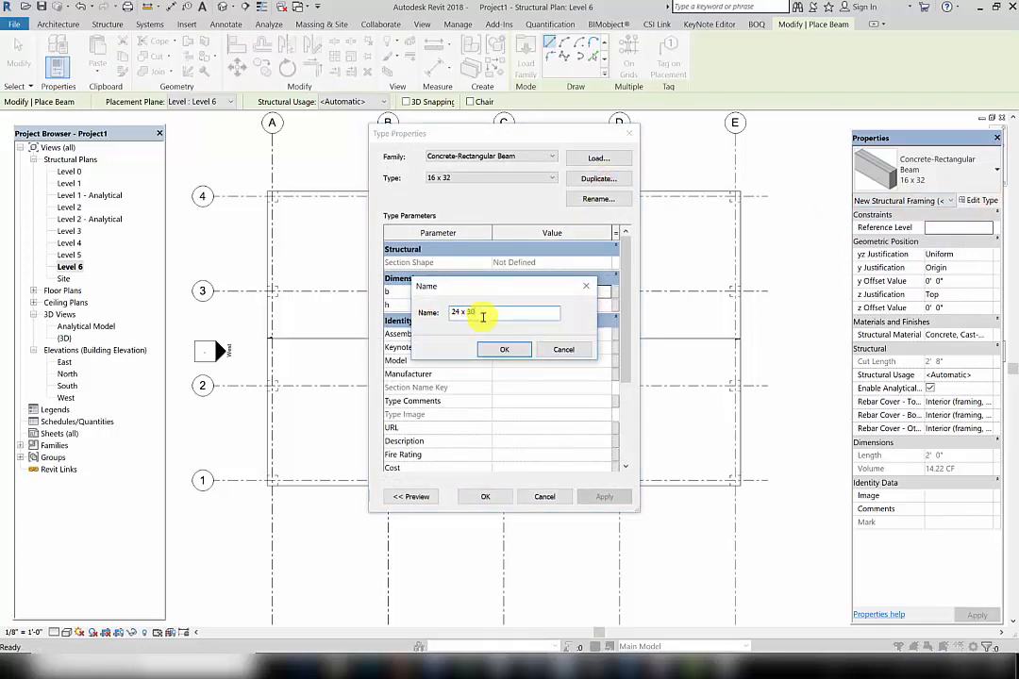
left_click(500, 349)
left_click(528, 293)
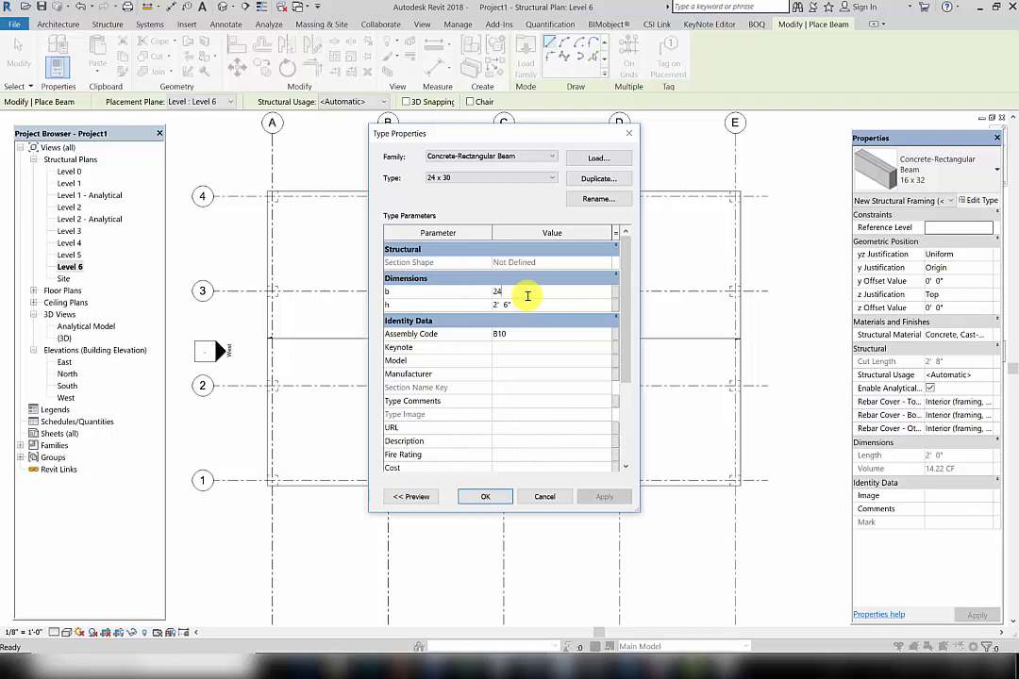
left_click(484, 498)
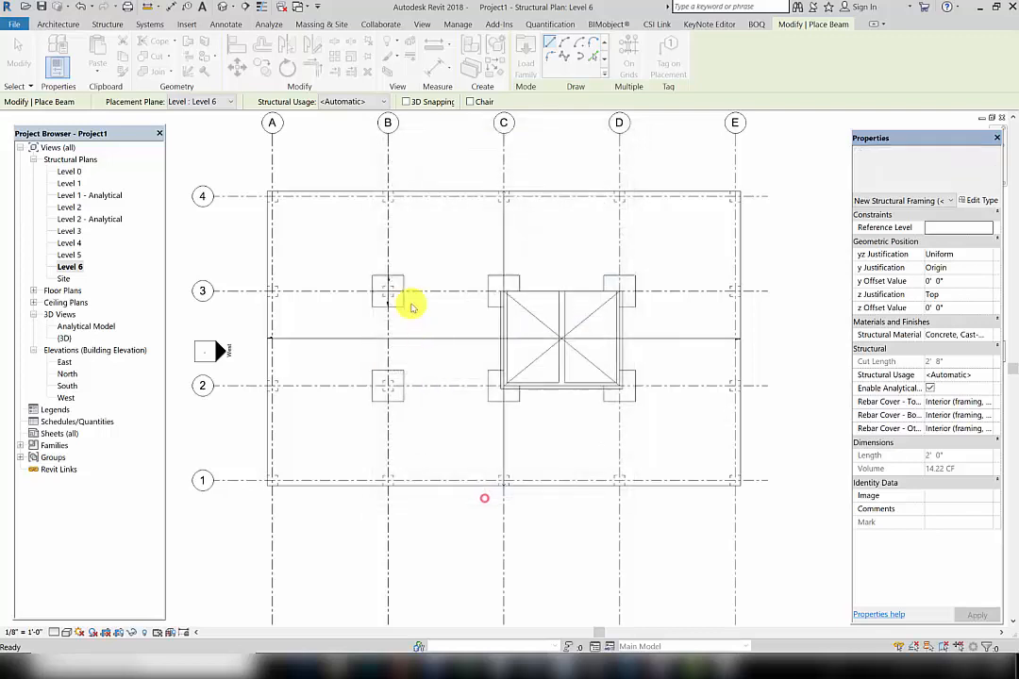
Draw a short 24 x 30 beam about 9' 6" long on grid 4 between grids A and B
left_click(304, 196)
left_click(354, 196)
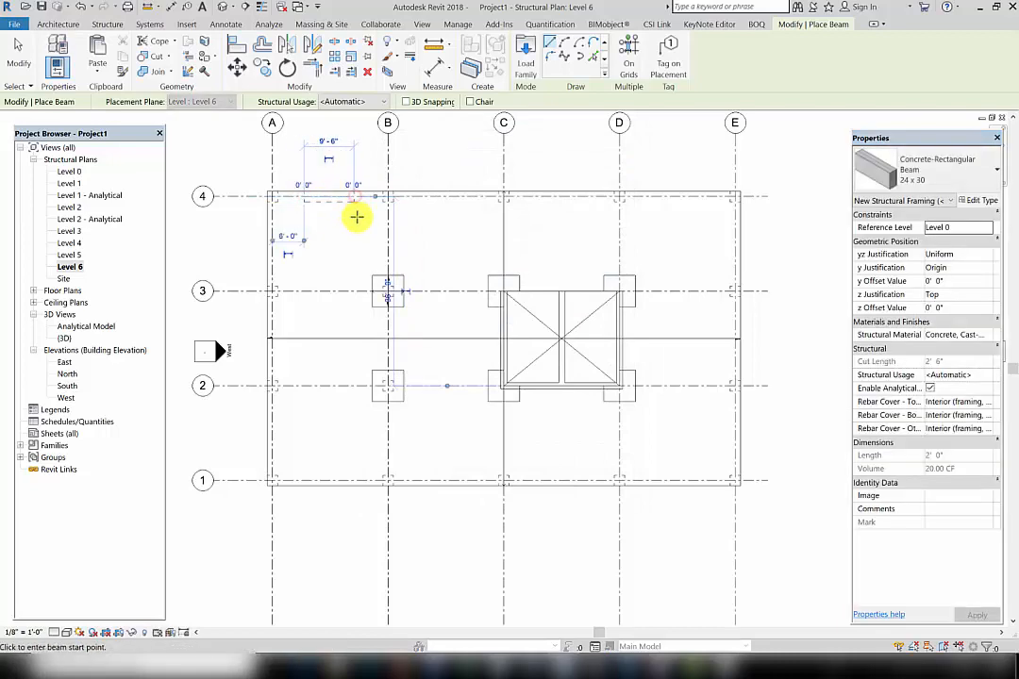
key("Escape")
key("Escape")
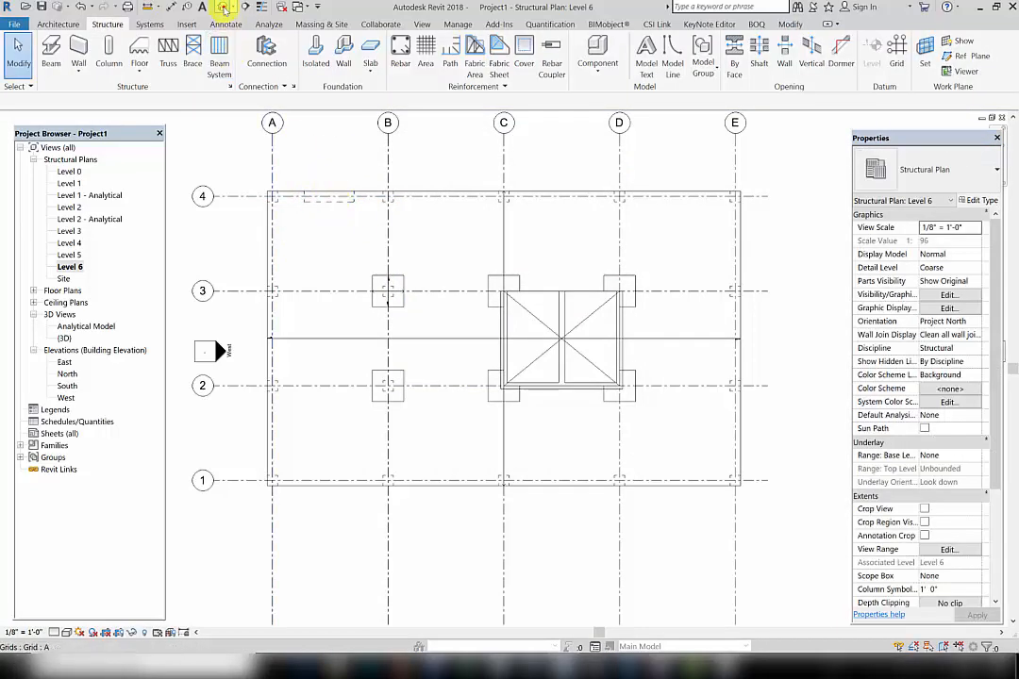
Examine the short beam on grid 4 and its position against the Level 6 slab in the default 3D view
left_click(223, 7)
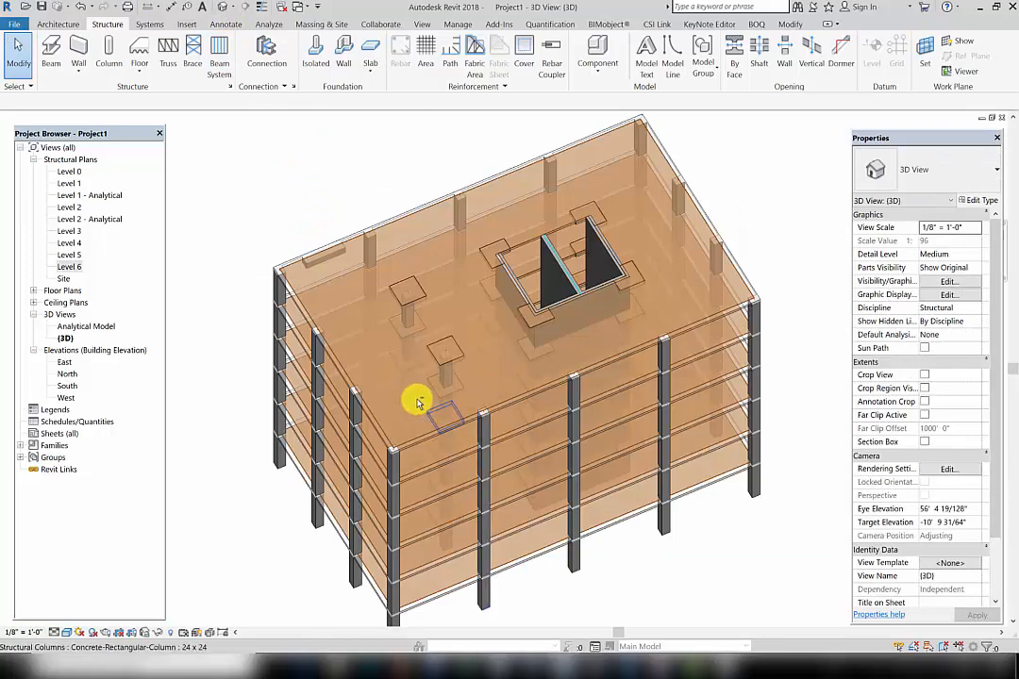
middle_click_drag(421, 398, 723, 211, "shift")
scroll(553, 271, "up", 6)
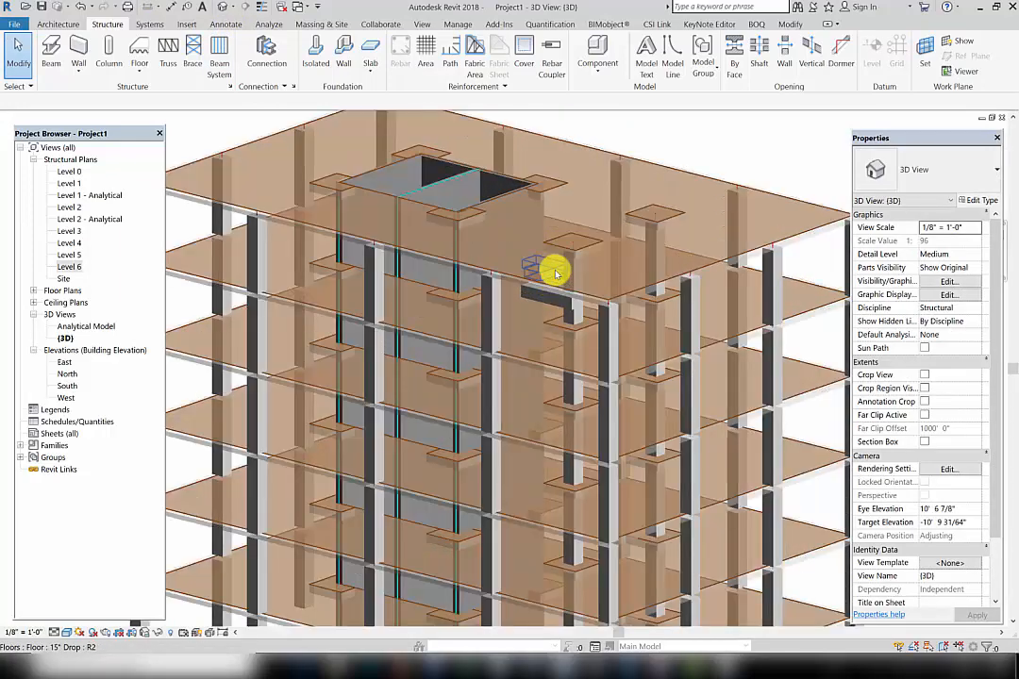
middle_click_drag(548, 290, 507, 368, "shift")
left_click(505, 251)
key("Escape")
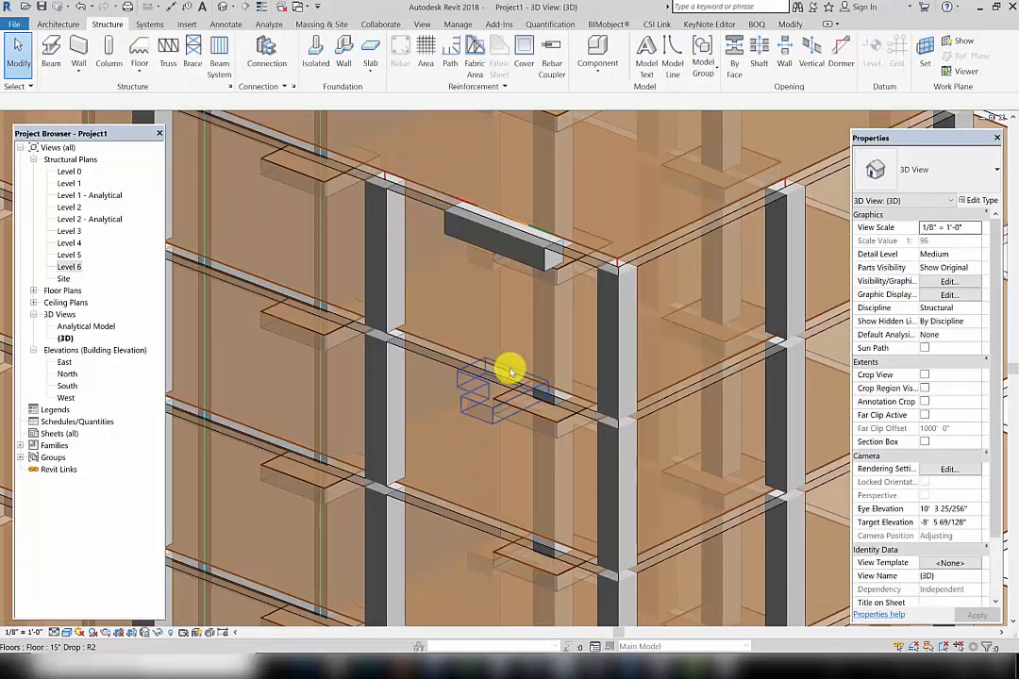
On the Level 6 plan, use Create Similar on the short beam and draw a 24 x 30 beam along grid E from grid 4 to grid 1
key("ctrl+Tab")
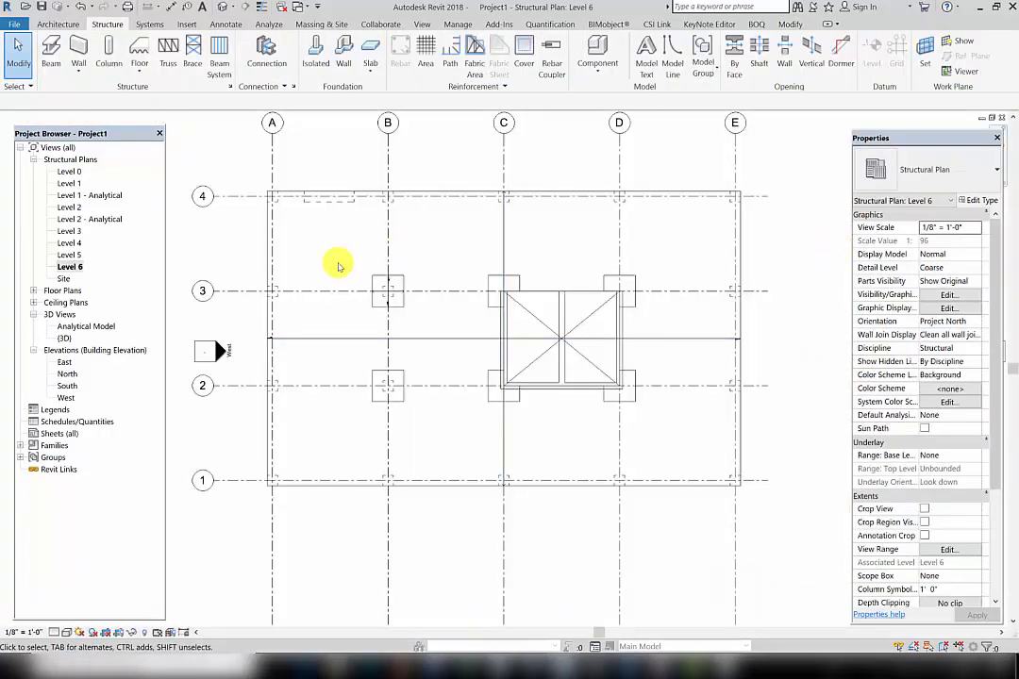
scroll(294, 168, "up", 2)
scroll(294, 168, "up", 2)
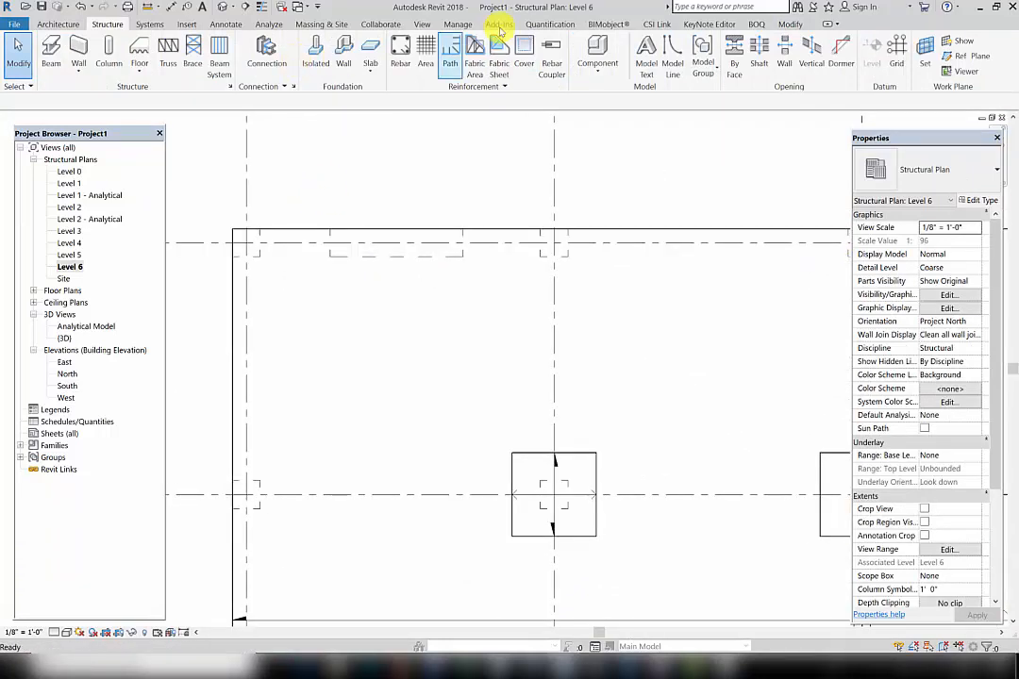
left_click(787, 27)
scroll(420, 247, "down", 2)
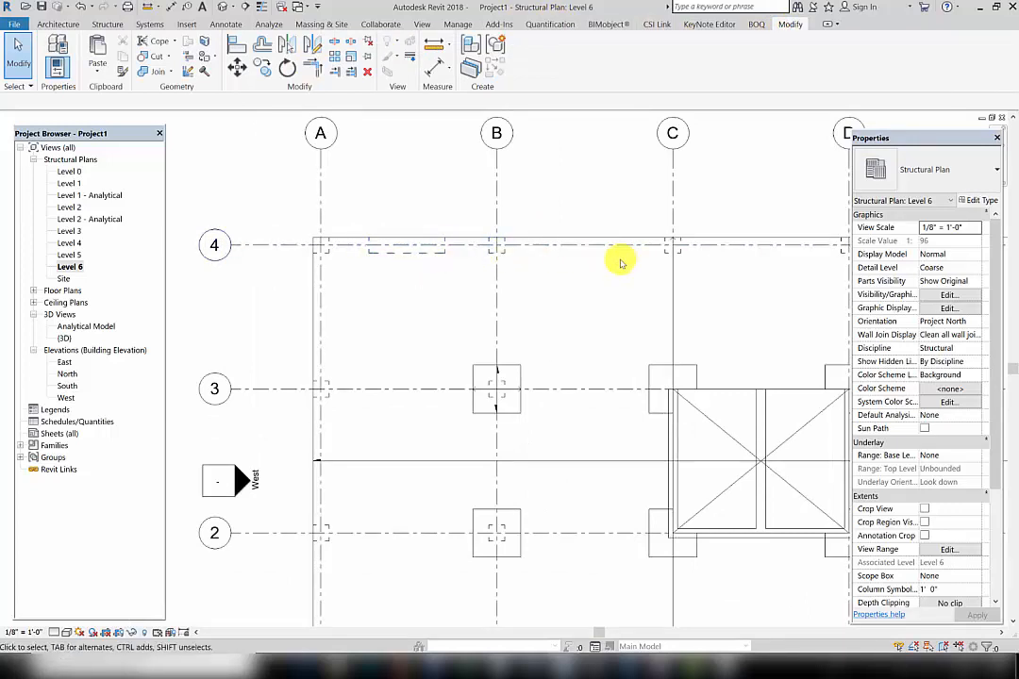
scroll(409, 254, "down", 2)
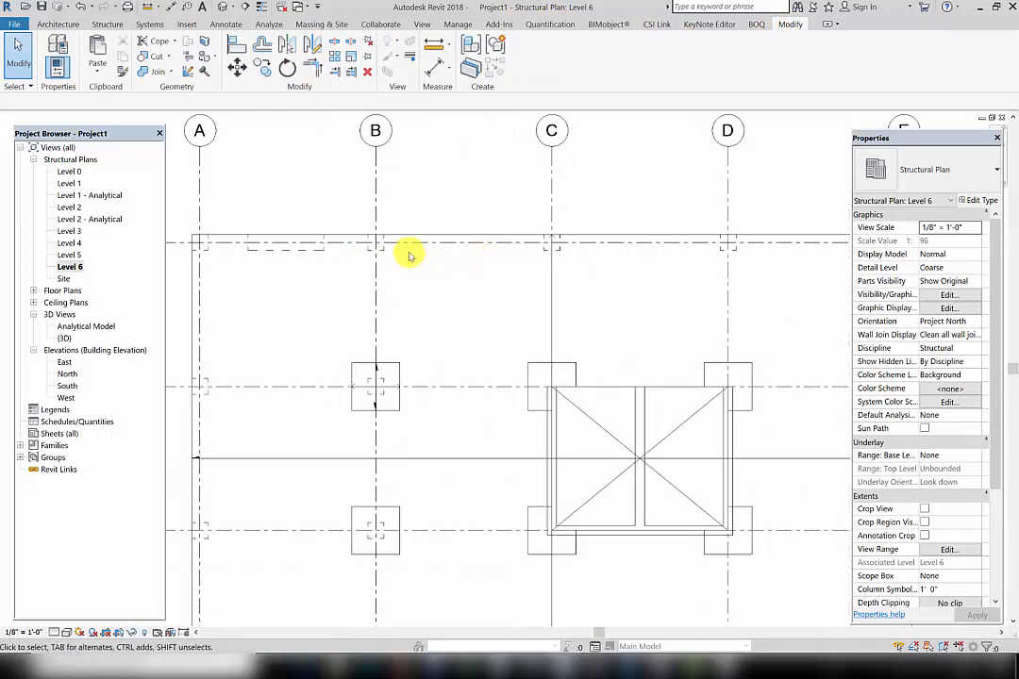
left_click(338, 247)
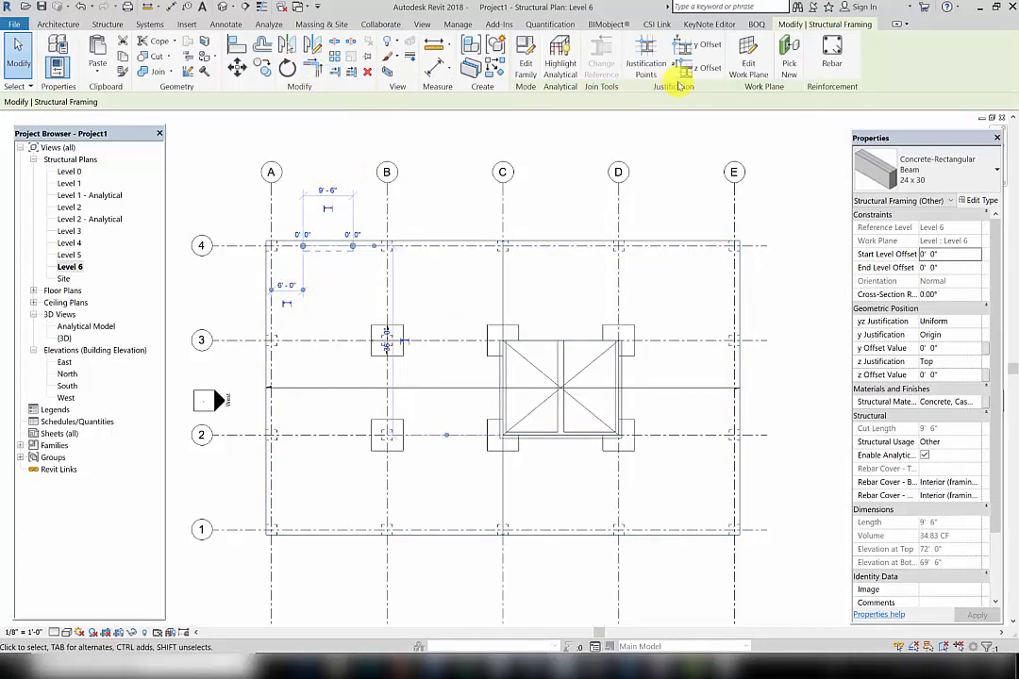
left_click(482, 68)
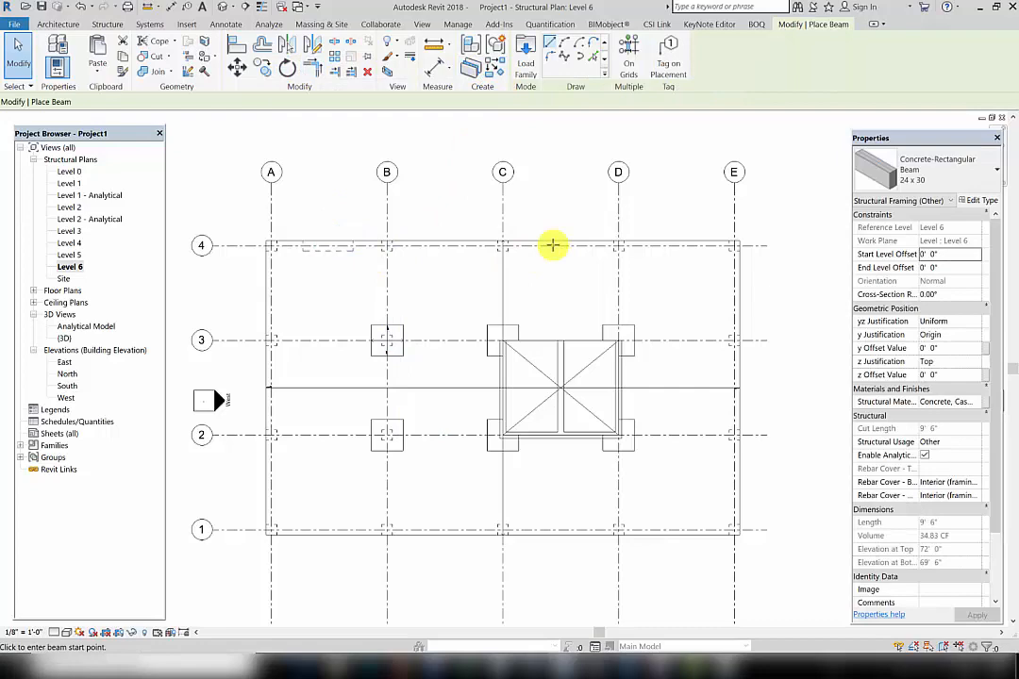
scroll(734, 246, "up", 3)
left_click(735, 246)
middle_click_drag(703, 416, 699, 171)
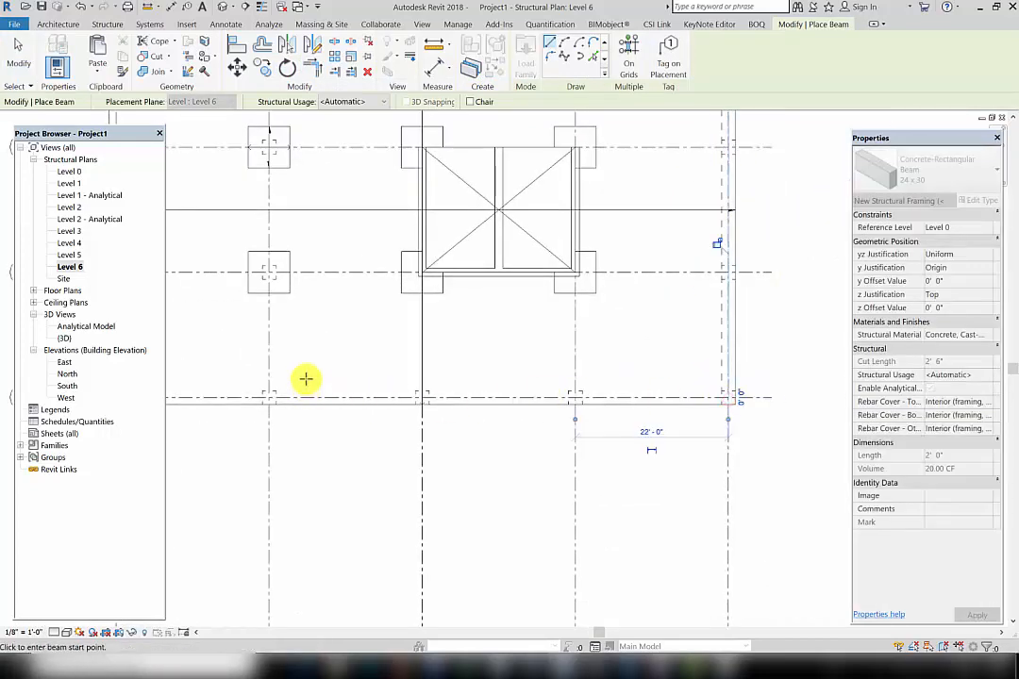
Draw a 24 x 30 beam along grid 1 from grid A to grid E on the Level 6 plan
middle_click_drag(316, 385, 531, 423)
scroll(435, 417, "down", 1)
middle_click_drag(614, 425, 631, 440)
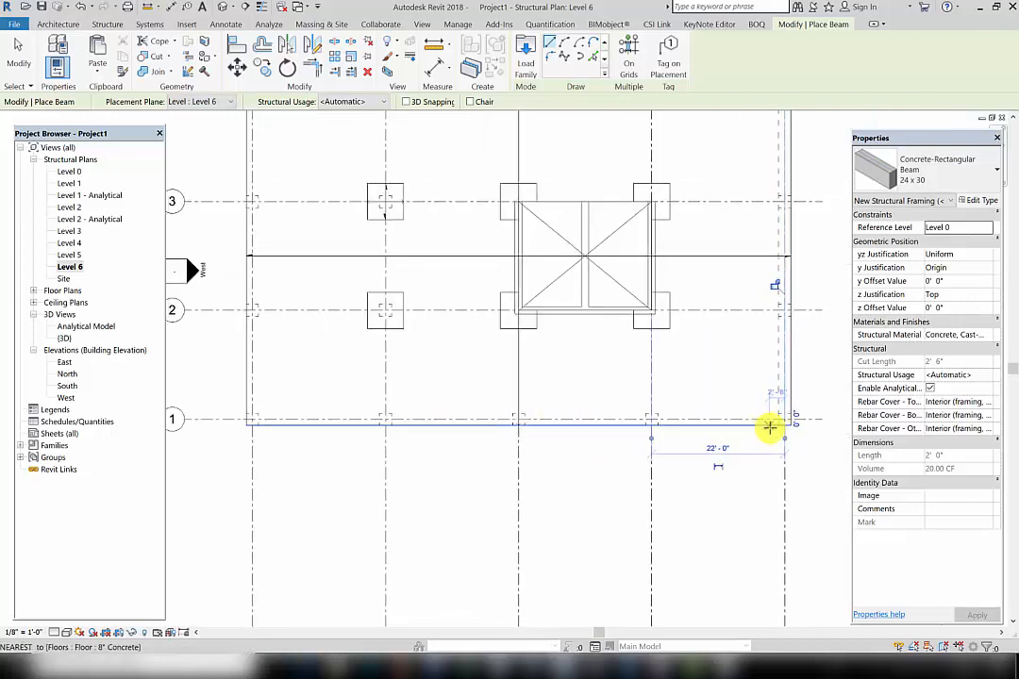
scroll(785, 419, "up", 1)
middle_click_drag(232, 421, 358, 421)
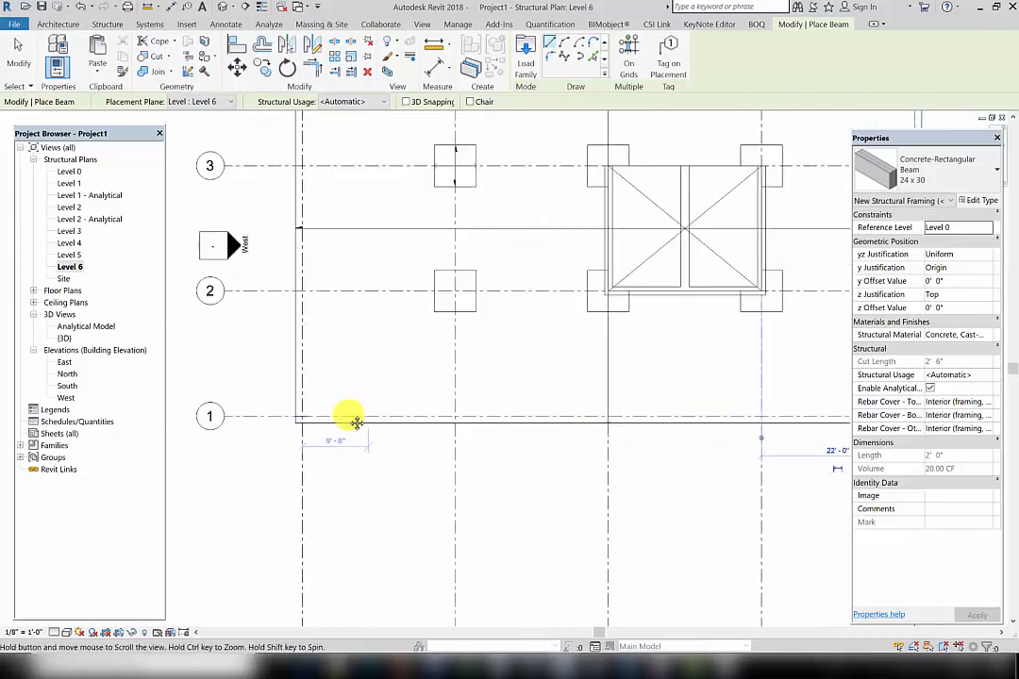
left_click(328, 392)
middle_click_drag(827, 432, 488, 416)
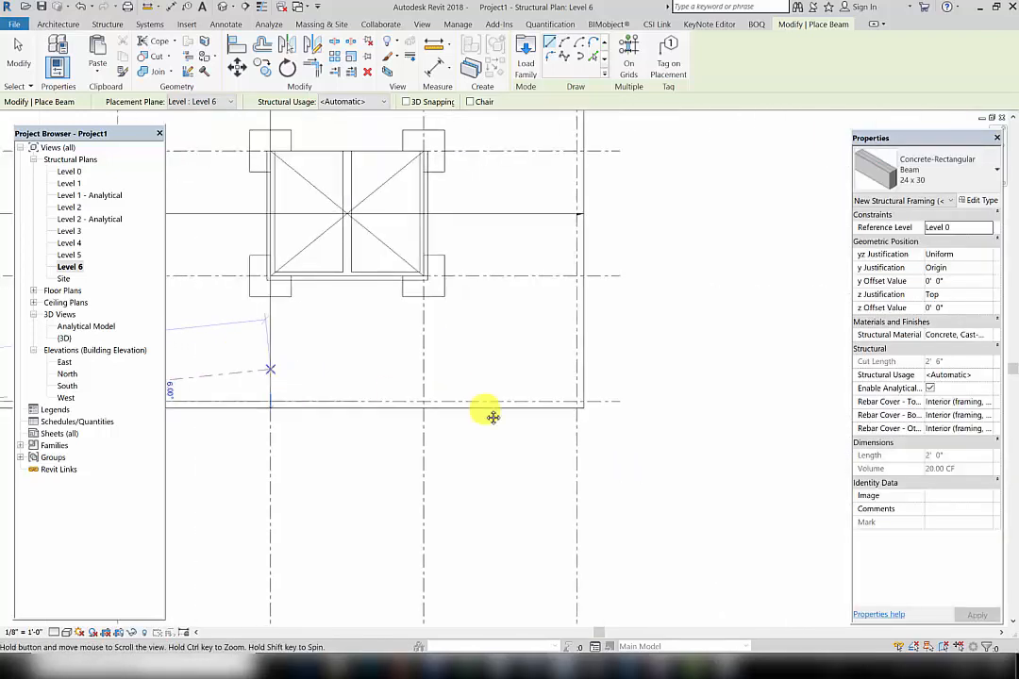
left_click(571, 401)
scroll(466, 364, "down", 2)
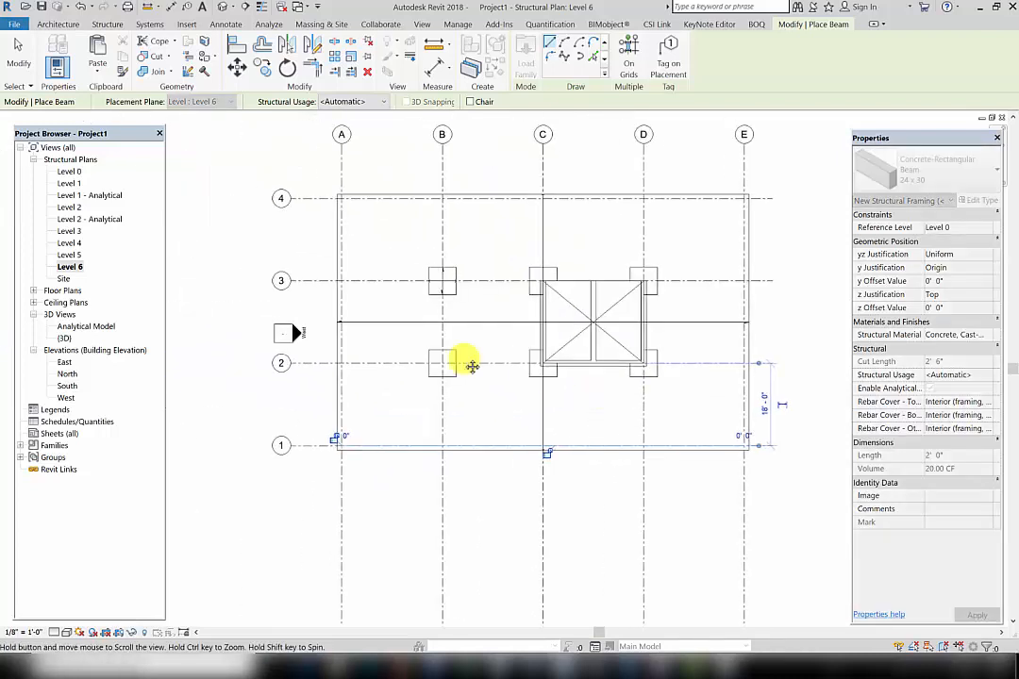
right_click(348, 366)
left_click(375, 371)
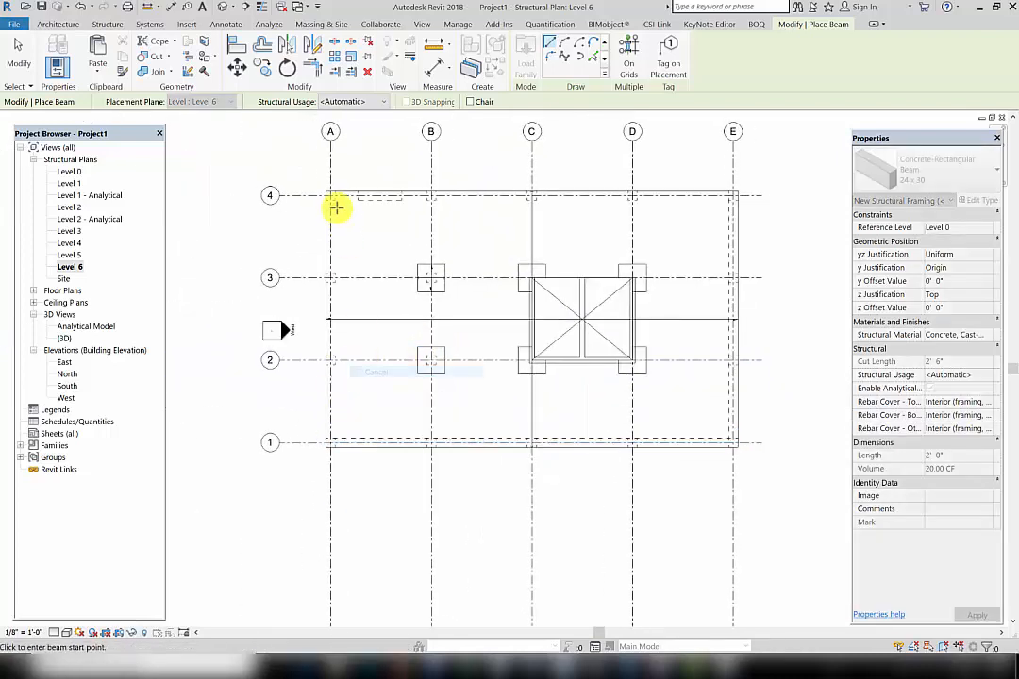
Draw a 24 x 30 beam along grid A from grid 4 to grid 1
scroll(331, 195, "up", 2)
left_click(333, 196)
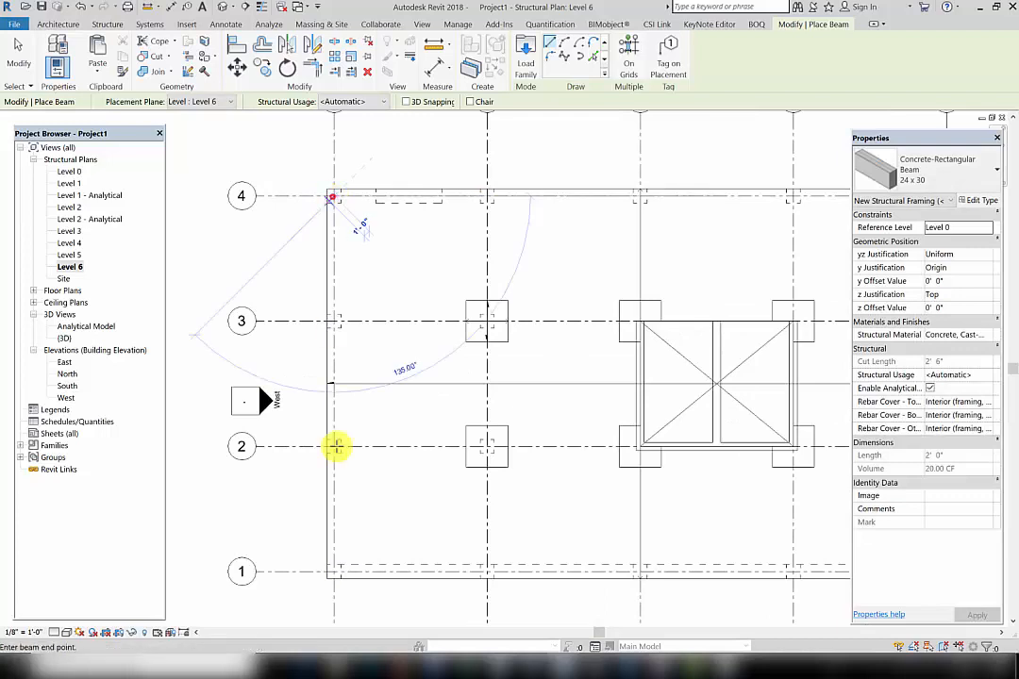
left_click(331, 577)
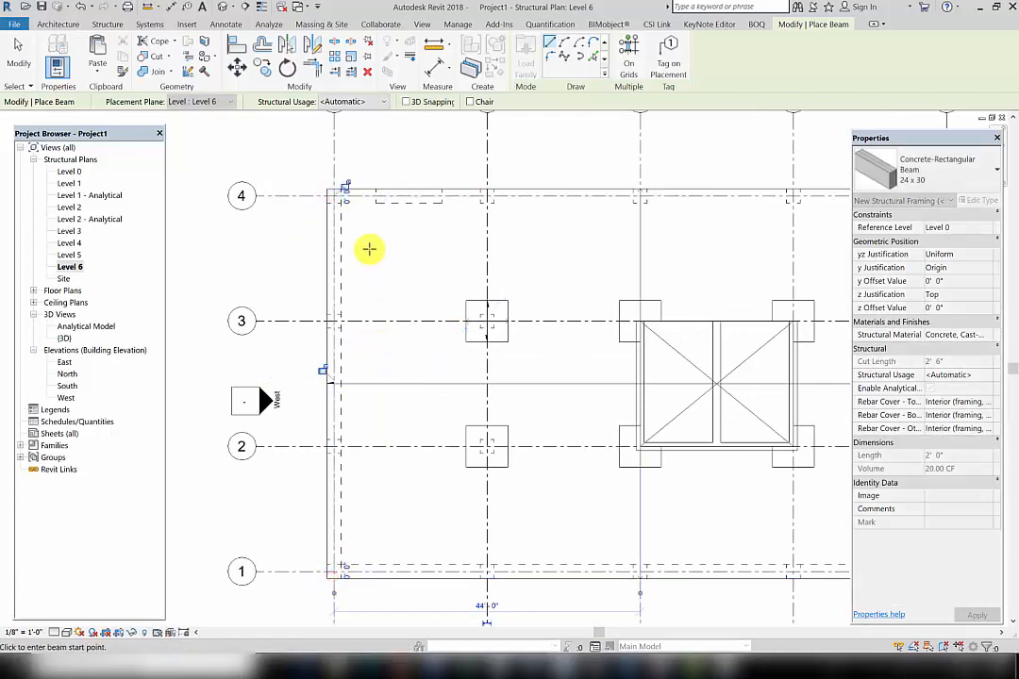
Use Trim/Extend to Corner to extend the short grid 4 beam to the grid A and grid E beams
key("Escape")
left_click(346, 222)
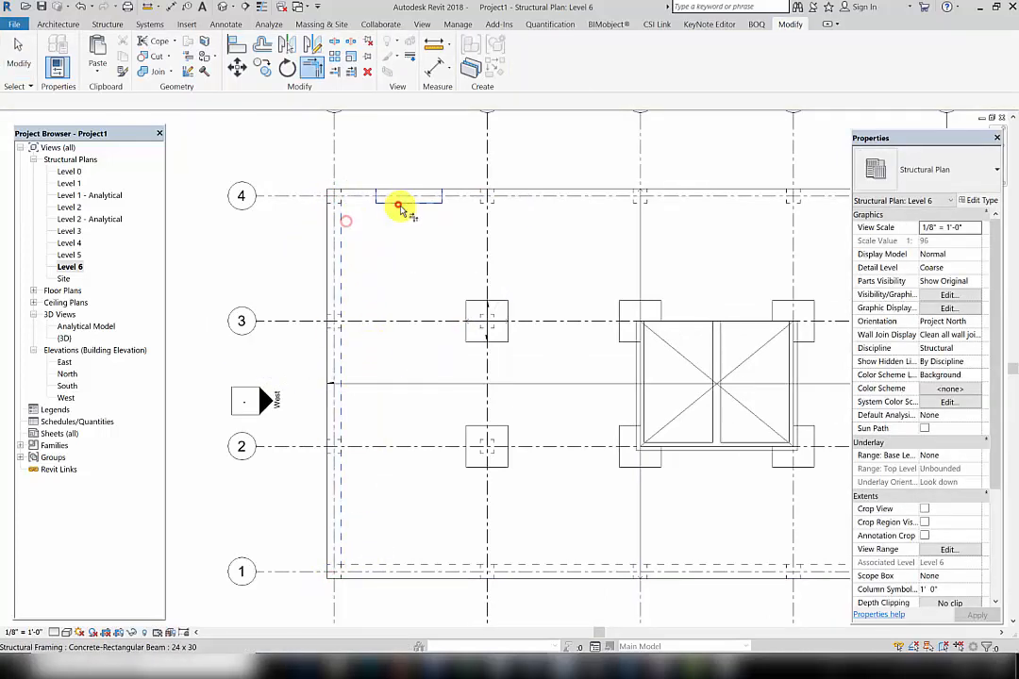
left_click(401, 207)
middle_click_drag(556, 234, 356, 206)
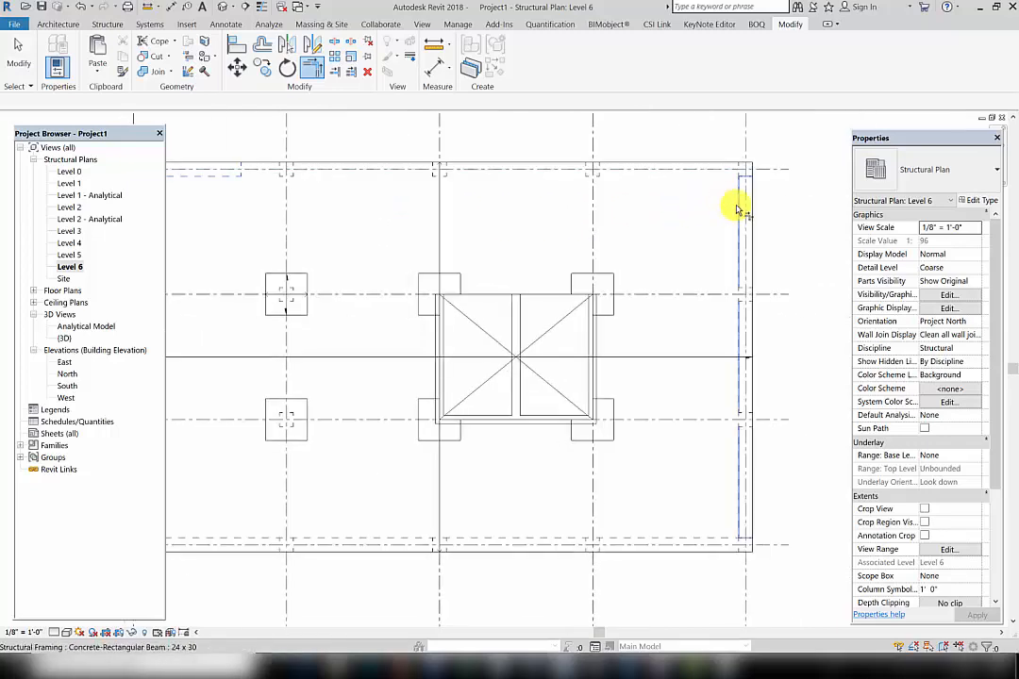
In the default 3D view, select all instances of the 24 x 30 beam type around the Level 6 slab
left_click(223, 6)
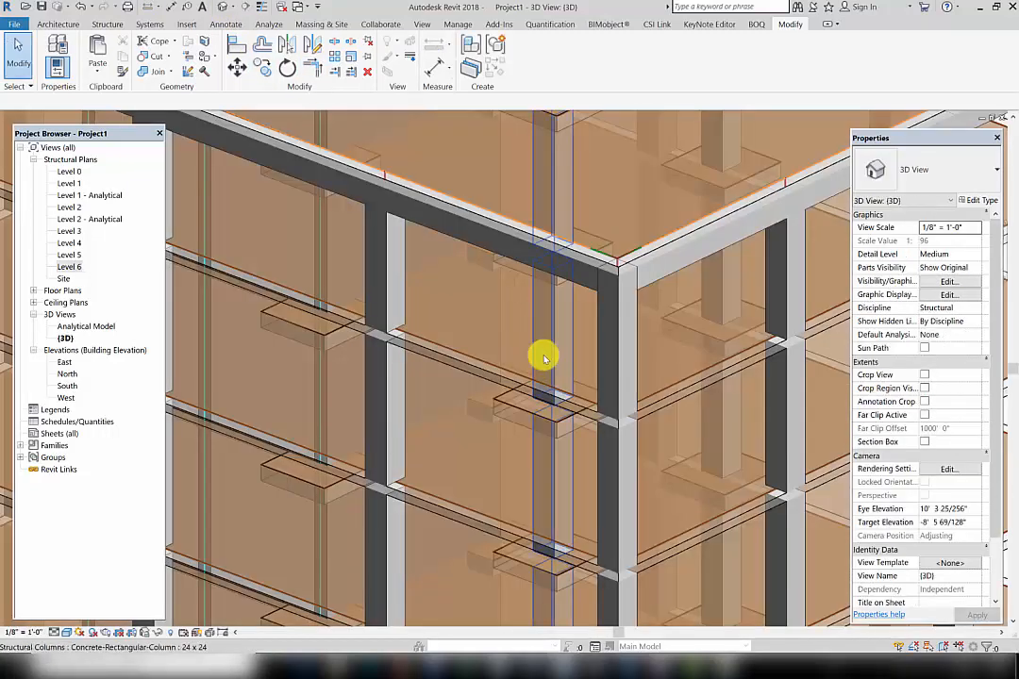
scroll(542, 353, "down", 5)
middle_click_drag(482, 358, 692, 342, "shift")
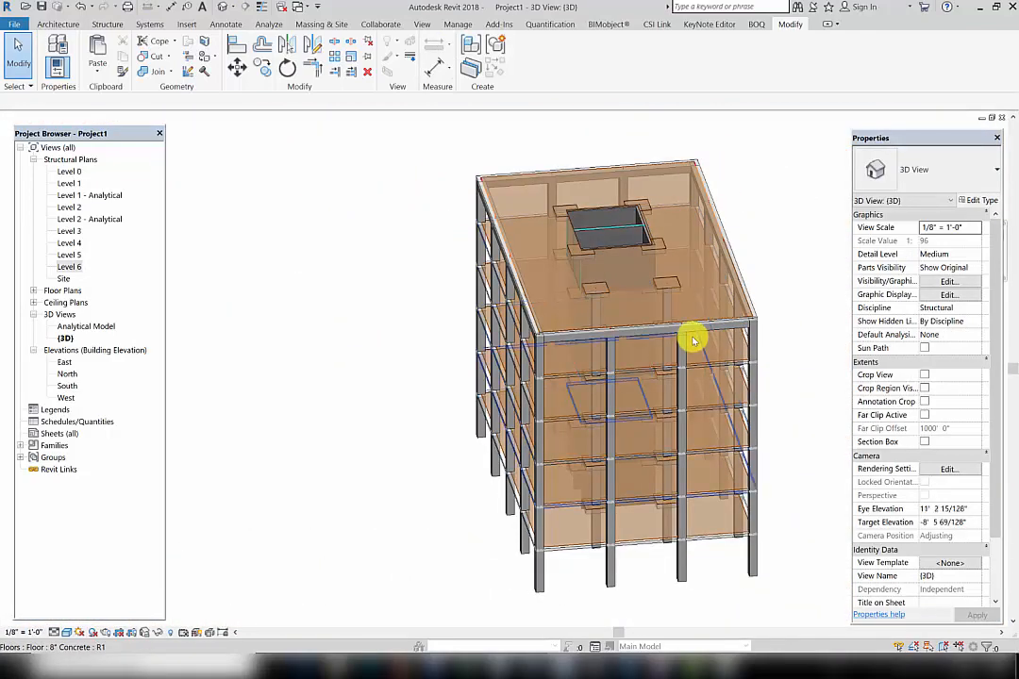
right_click(691, 332)
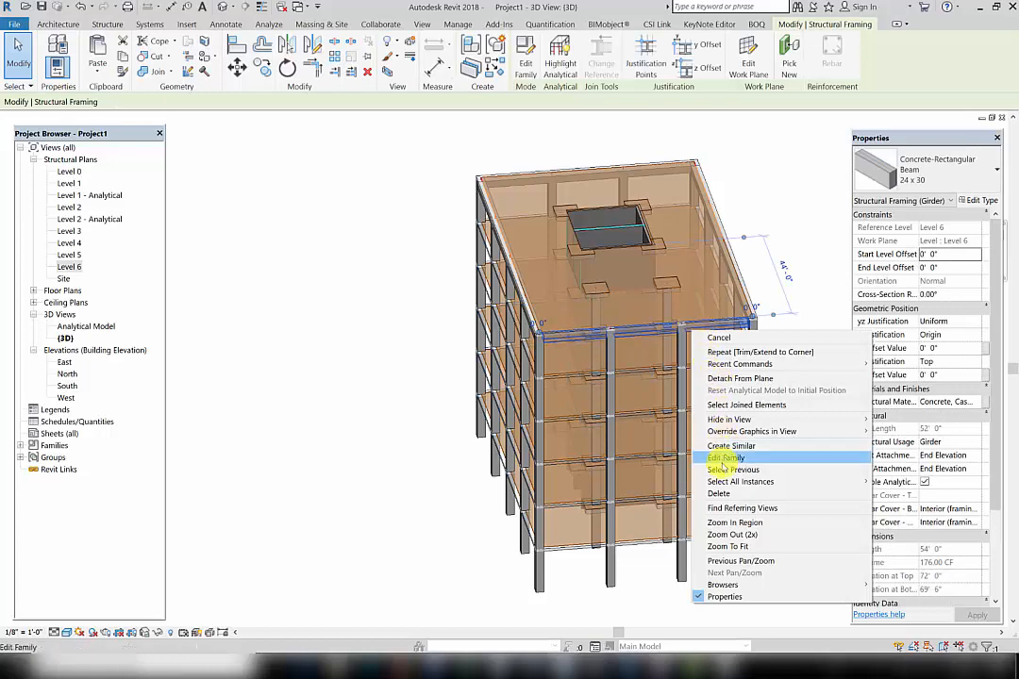
mouse_move(717, 480)
left_click(905, 482)
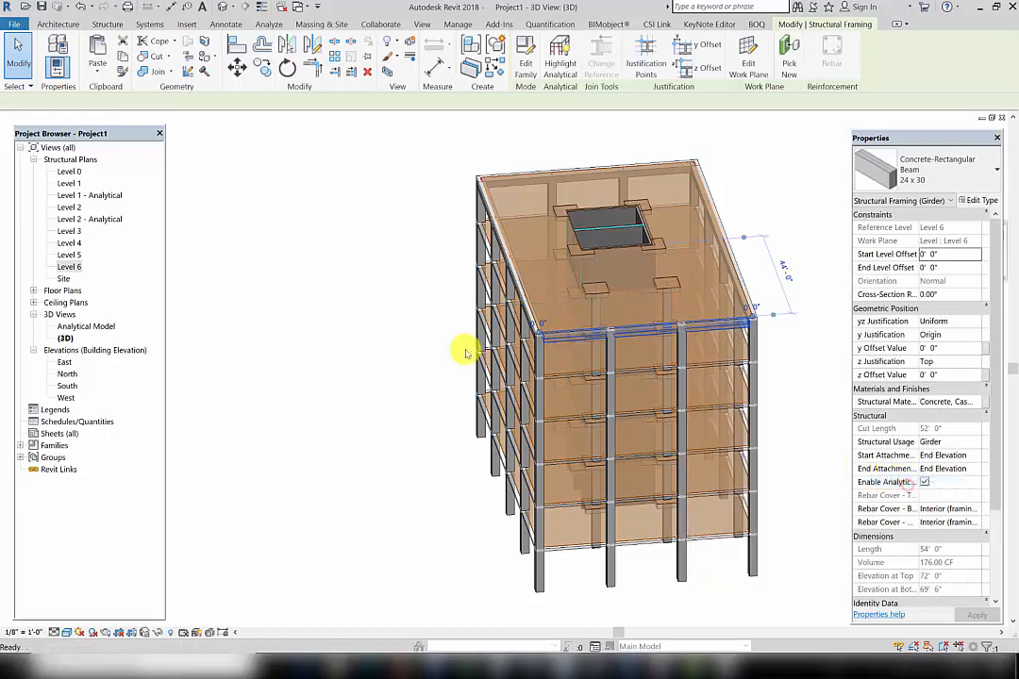
middle_click_drag(477, 404, 135, 311, "shift")
On the Level 6 plan, copy the selected perimeter beams and paste them aligned to Level 1 through Level 5
double_click(69, 267)
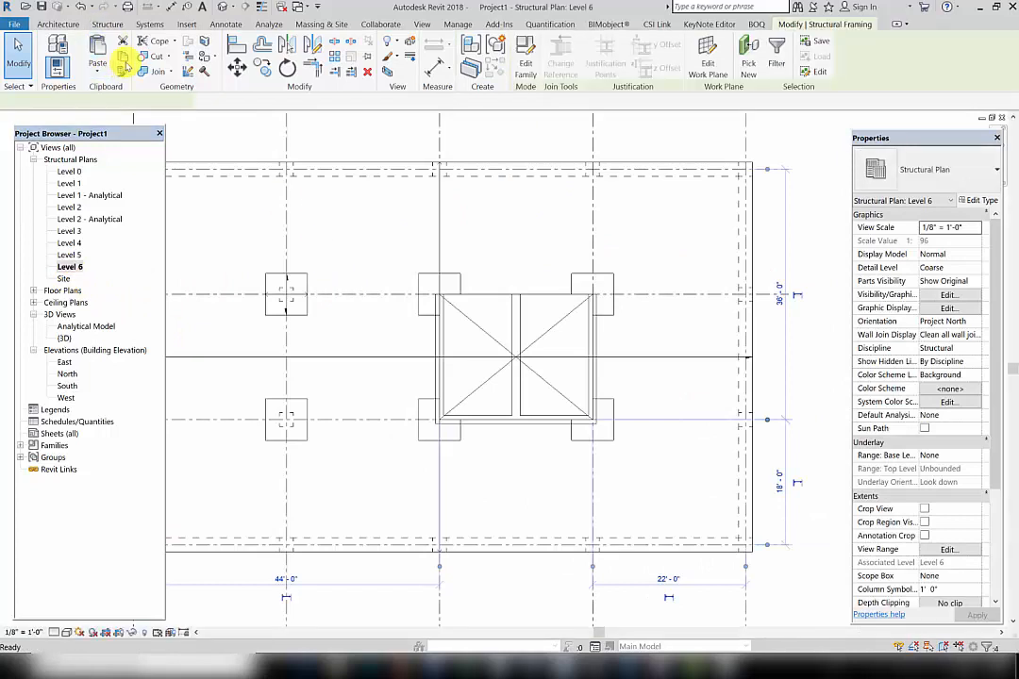
left_click(102, 64)
left_click(100, 120)
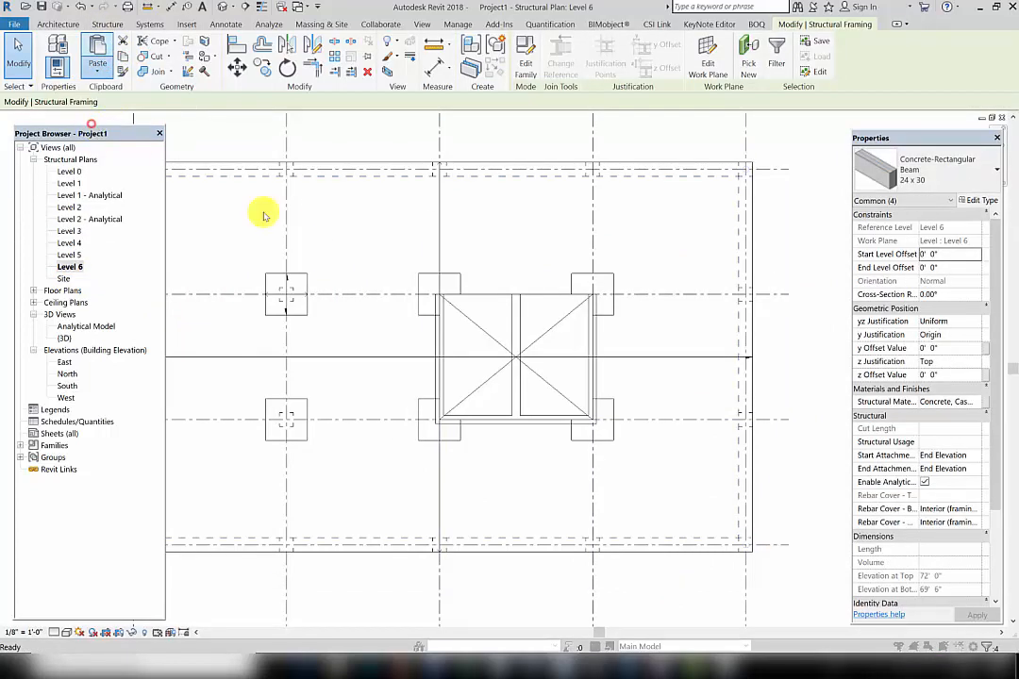
left_click(449, 252)
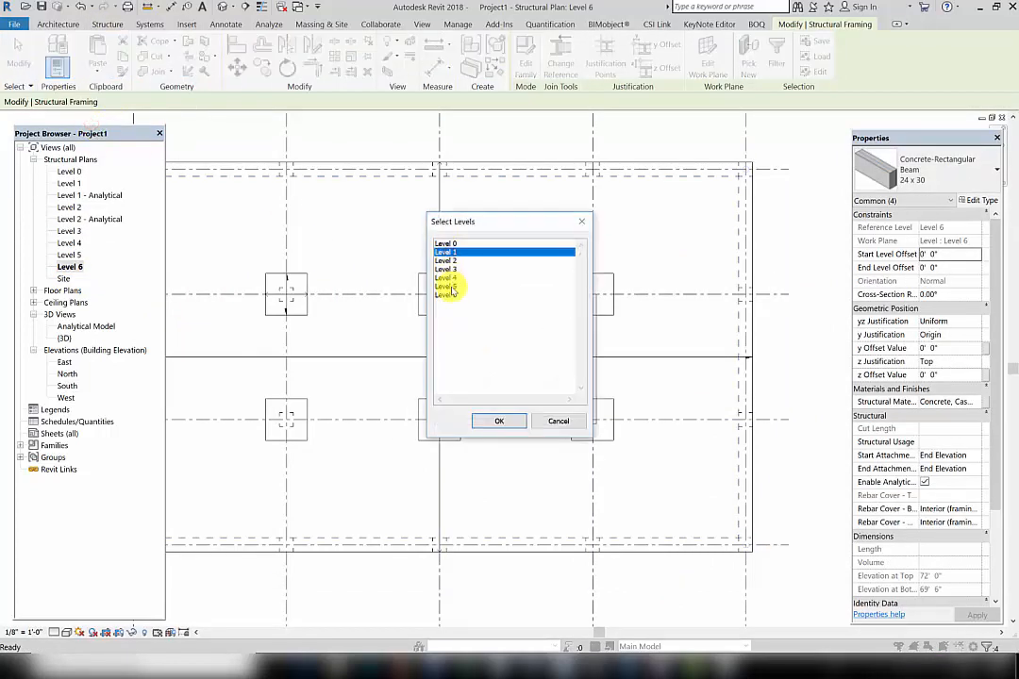
left_click(450, 287, "shift")
left_click(496, 421)
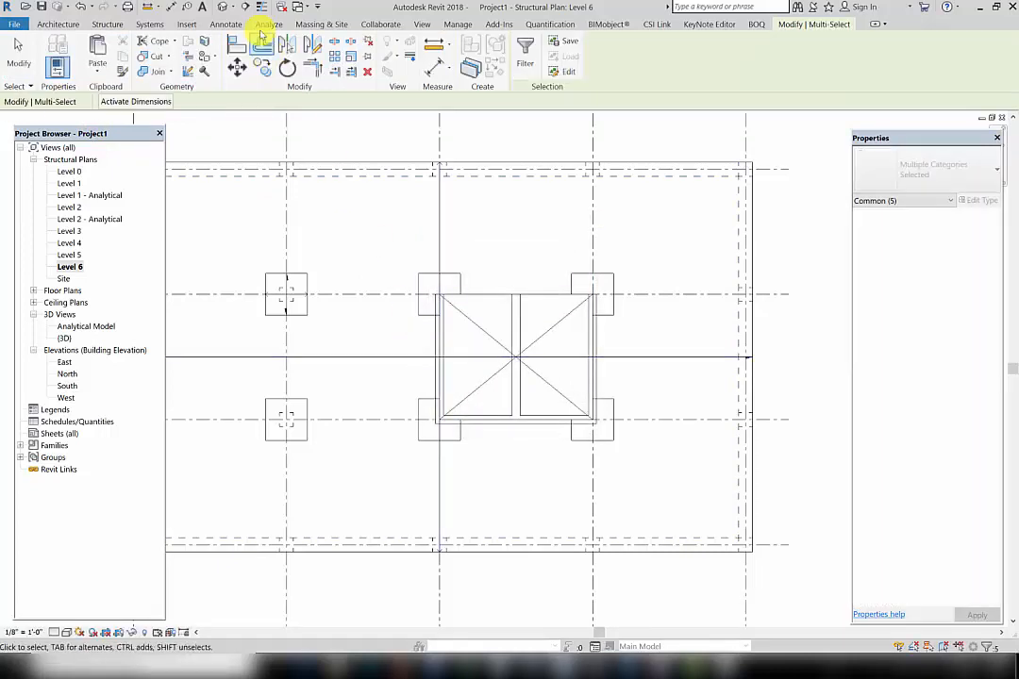
Examine the perimeter beams on all levels from several sides in the default 3D view, and bring up the CSI Link tools
left_click(223, 7)
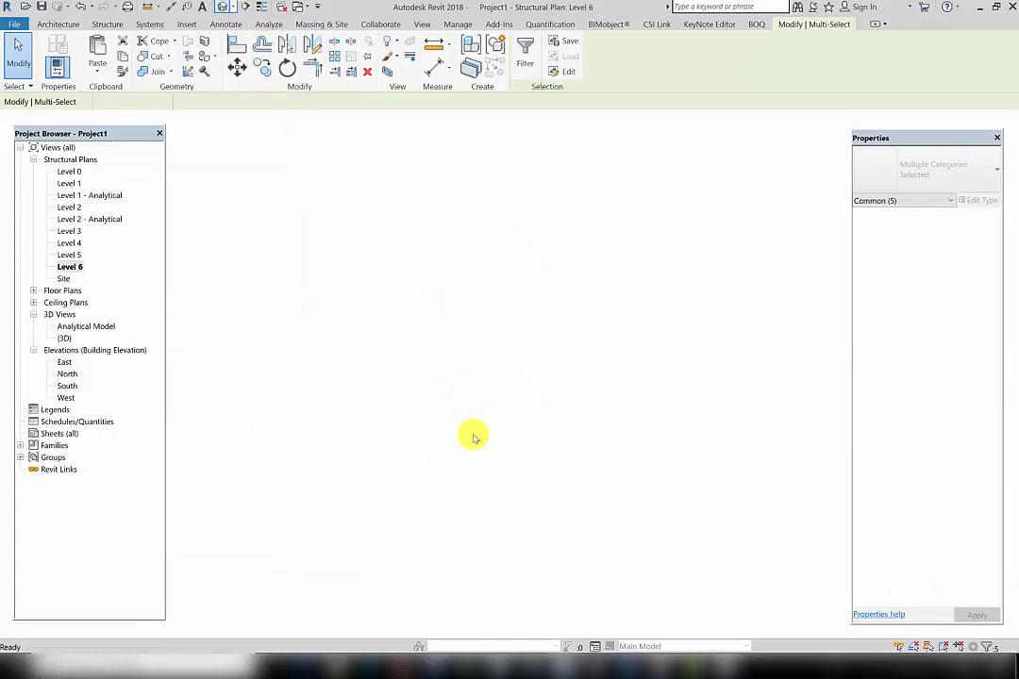
middle_click_drag(505, 466, 336, 458, "shift")
middle_click_drag(432, 456, 300, 413)
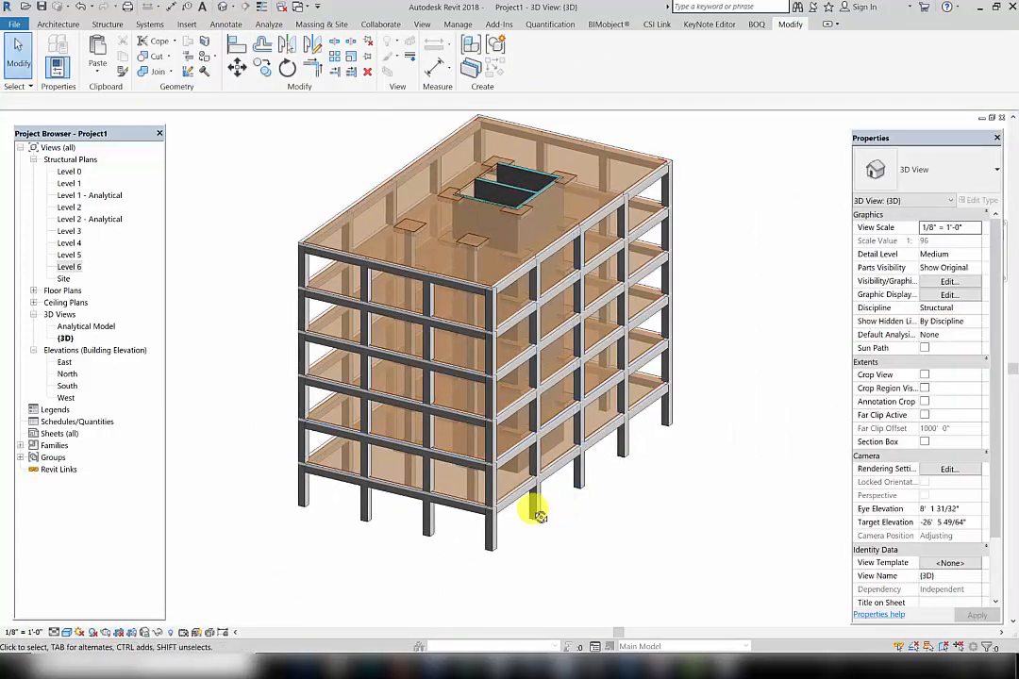
middle_click_drag(539, 515, 743, 295, "shift")
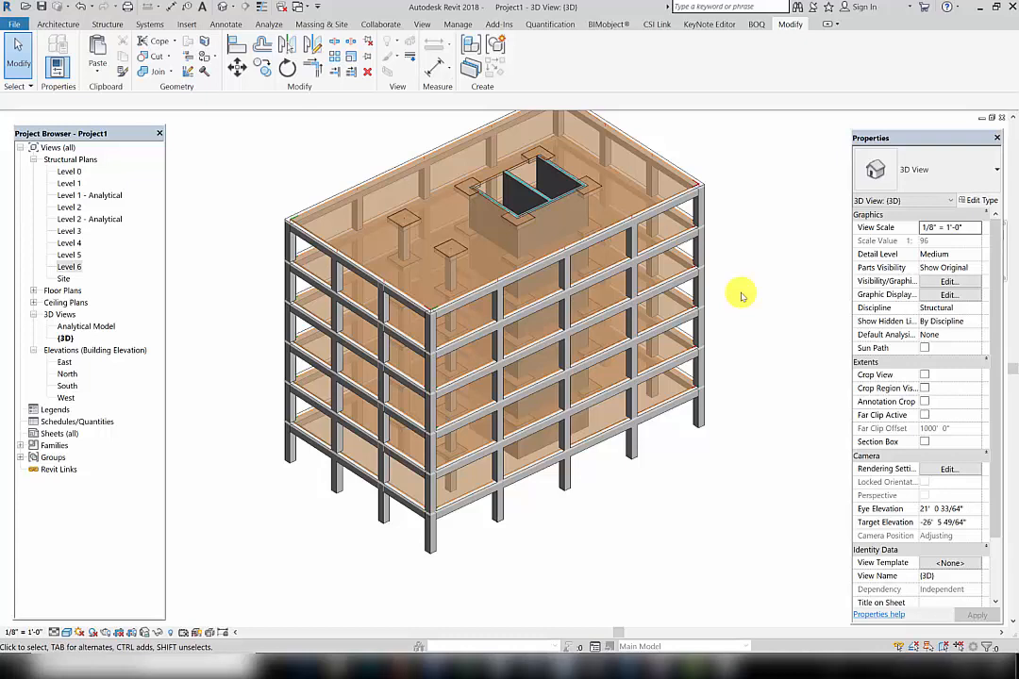
left_click(655, 25)
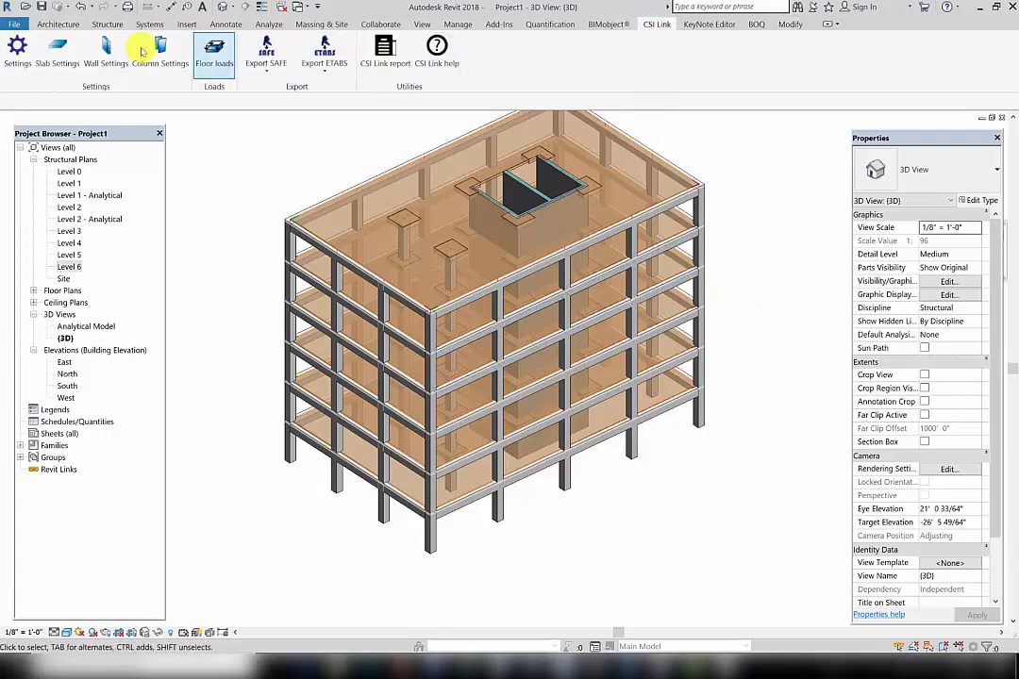